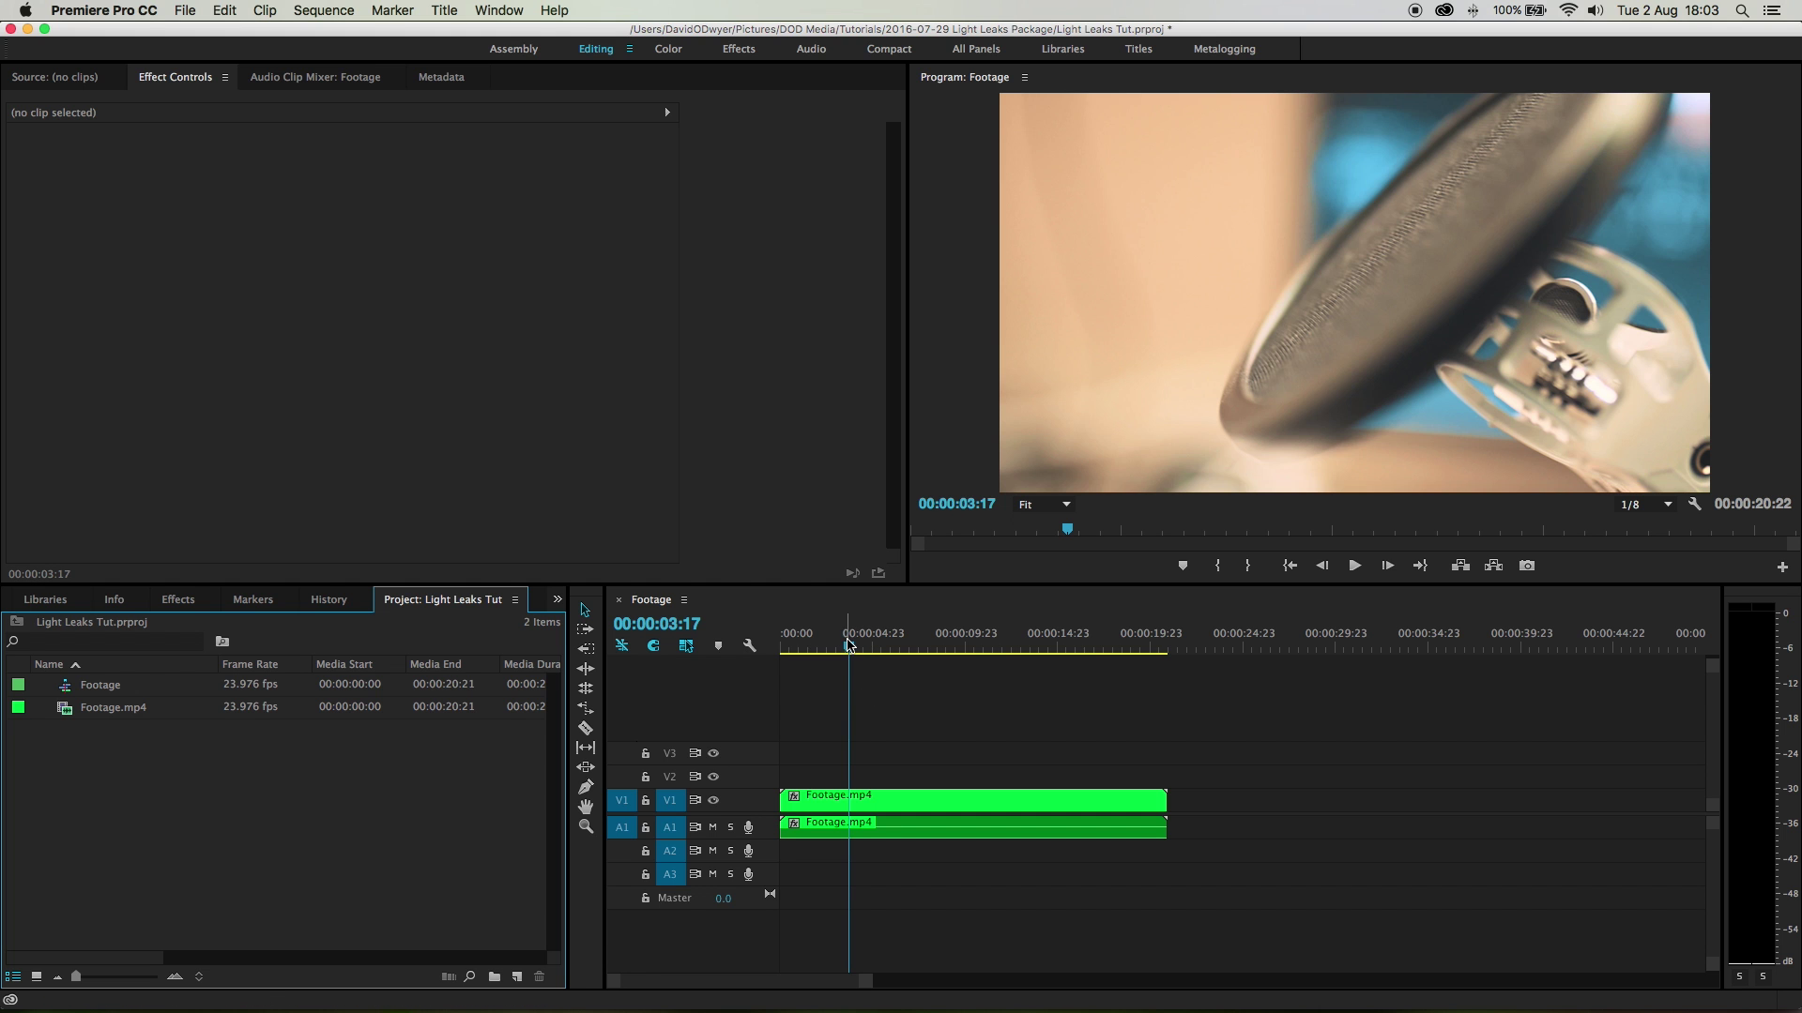
Step: Copy the Footage.mp4 clip from track V1 onto track V2
drag(848, 644, 815, 627)
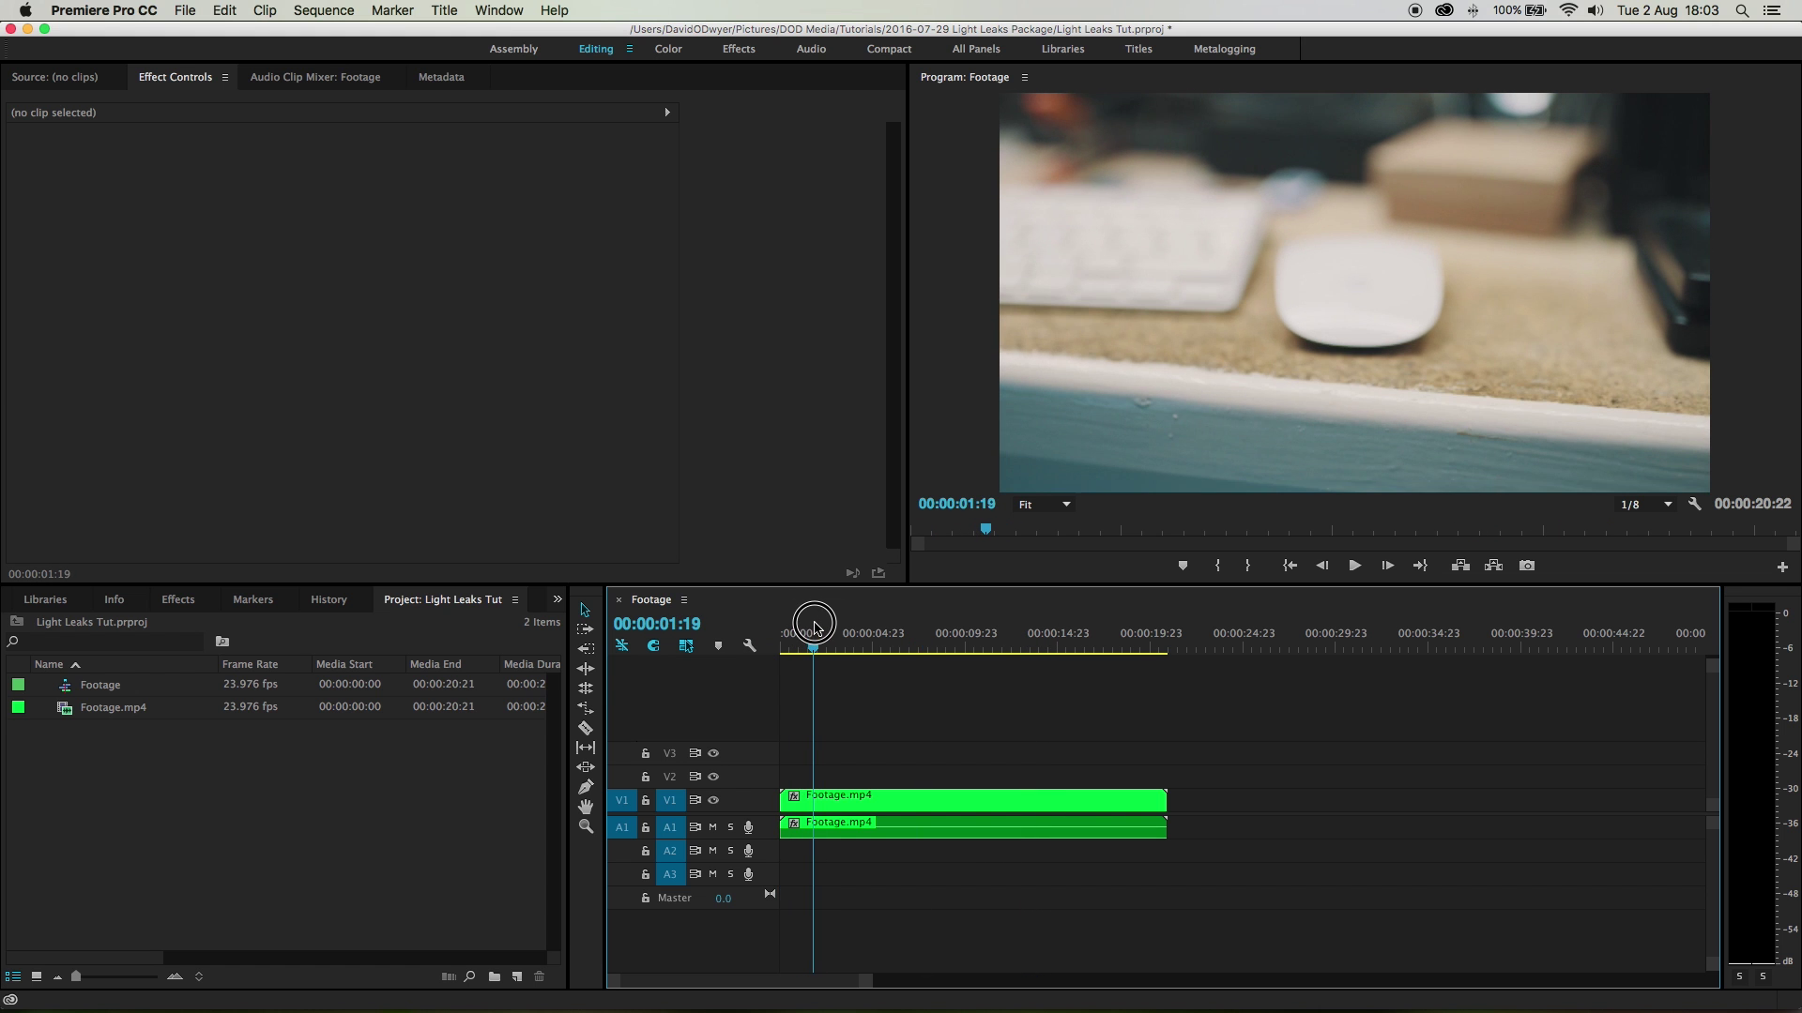
click(841, 796)
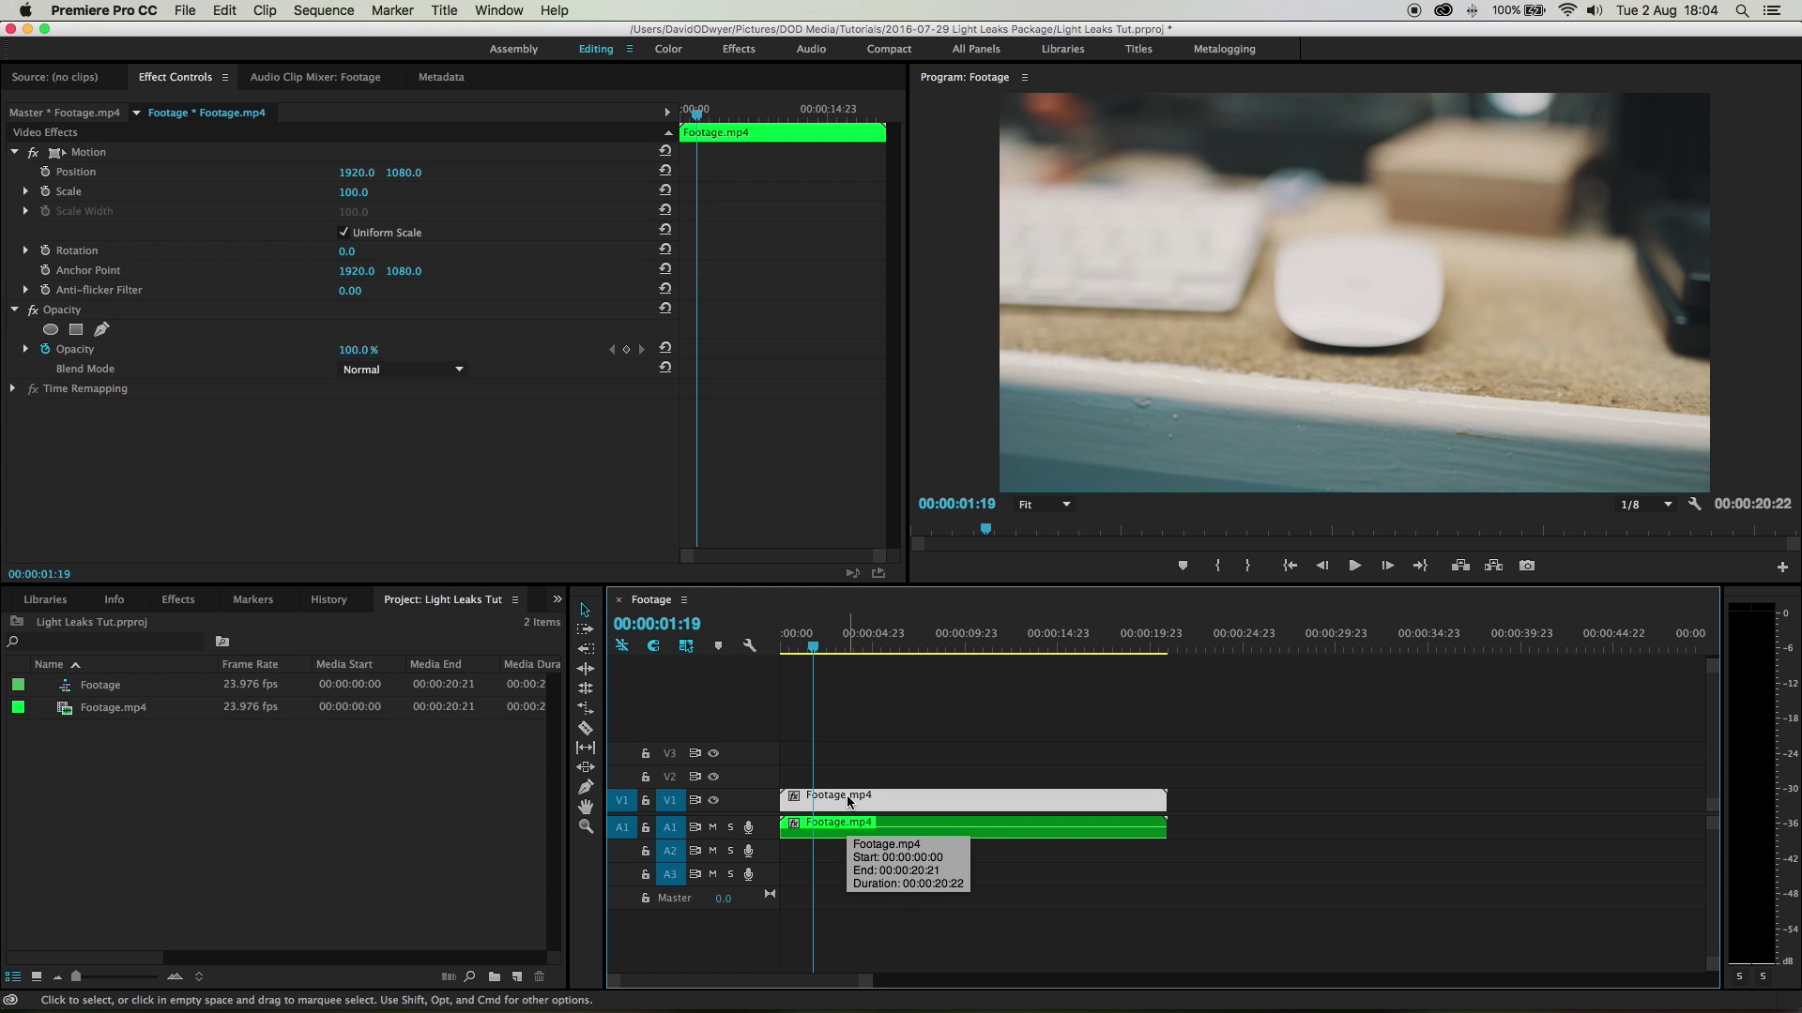
right_click(849, 801)
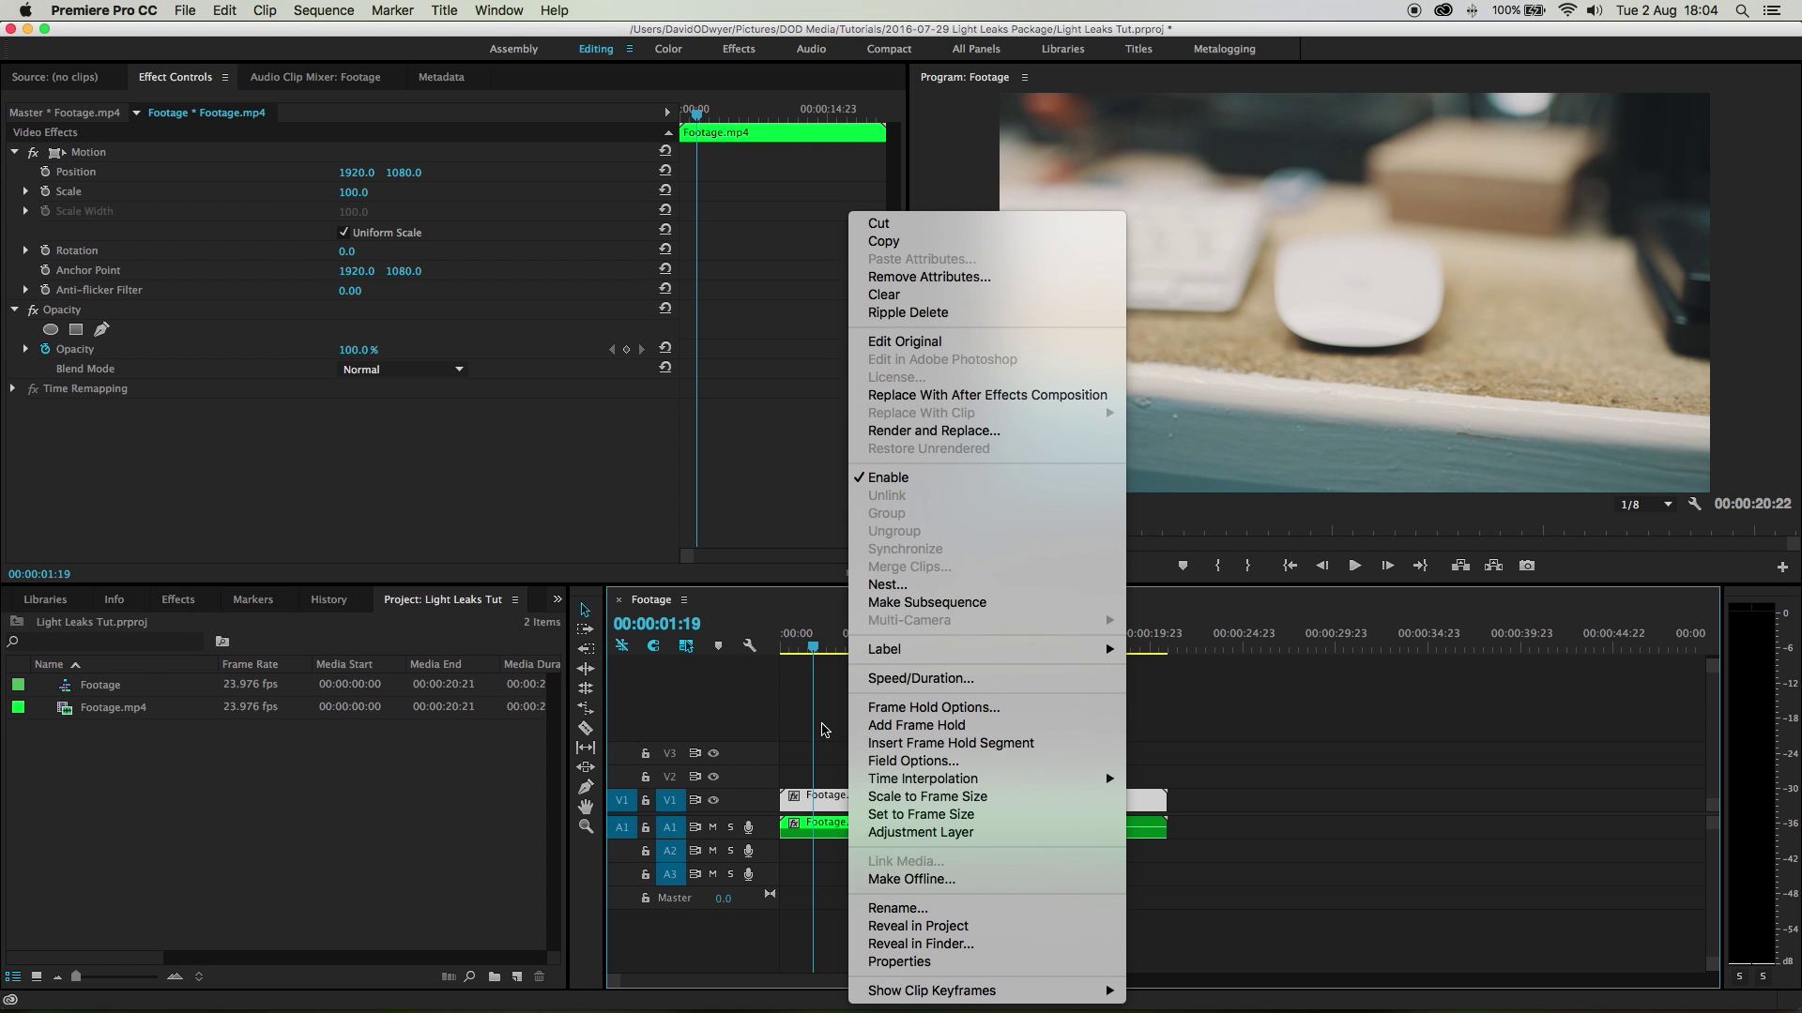
click(833, 722)
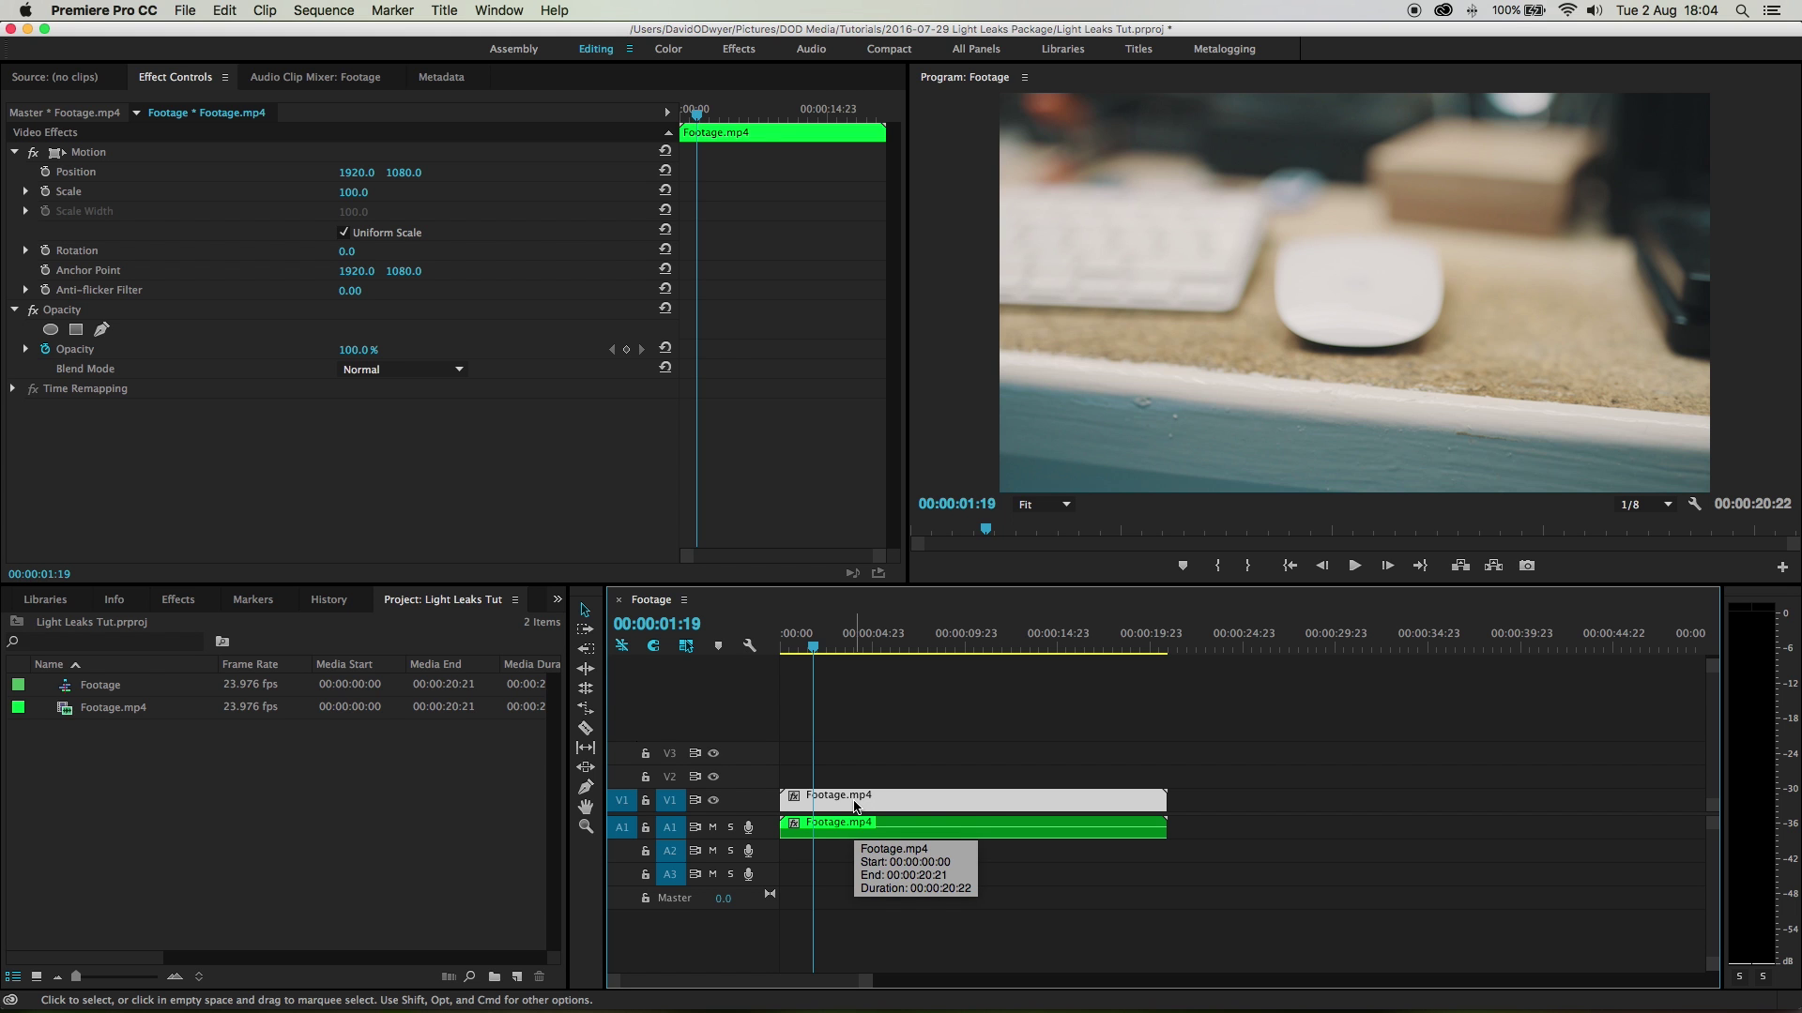
mouse_move(854, 805)
mouse_down()
mouse_move(831, 796)
mouse_move(847, 793)
mouse_up()
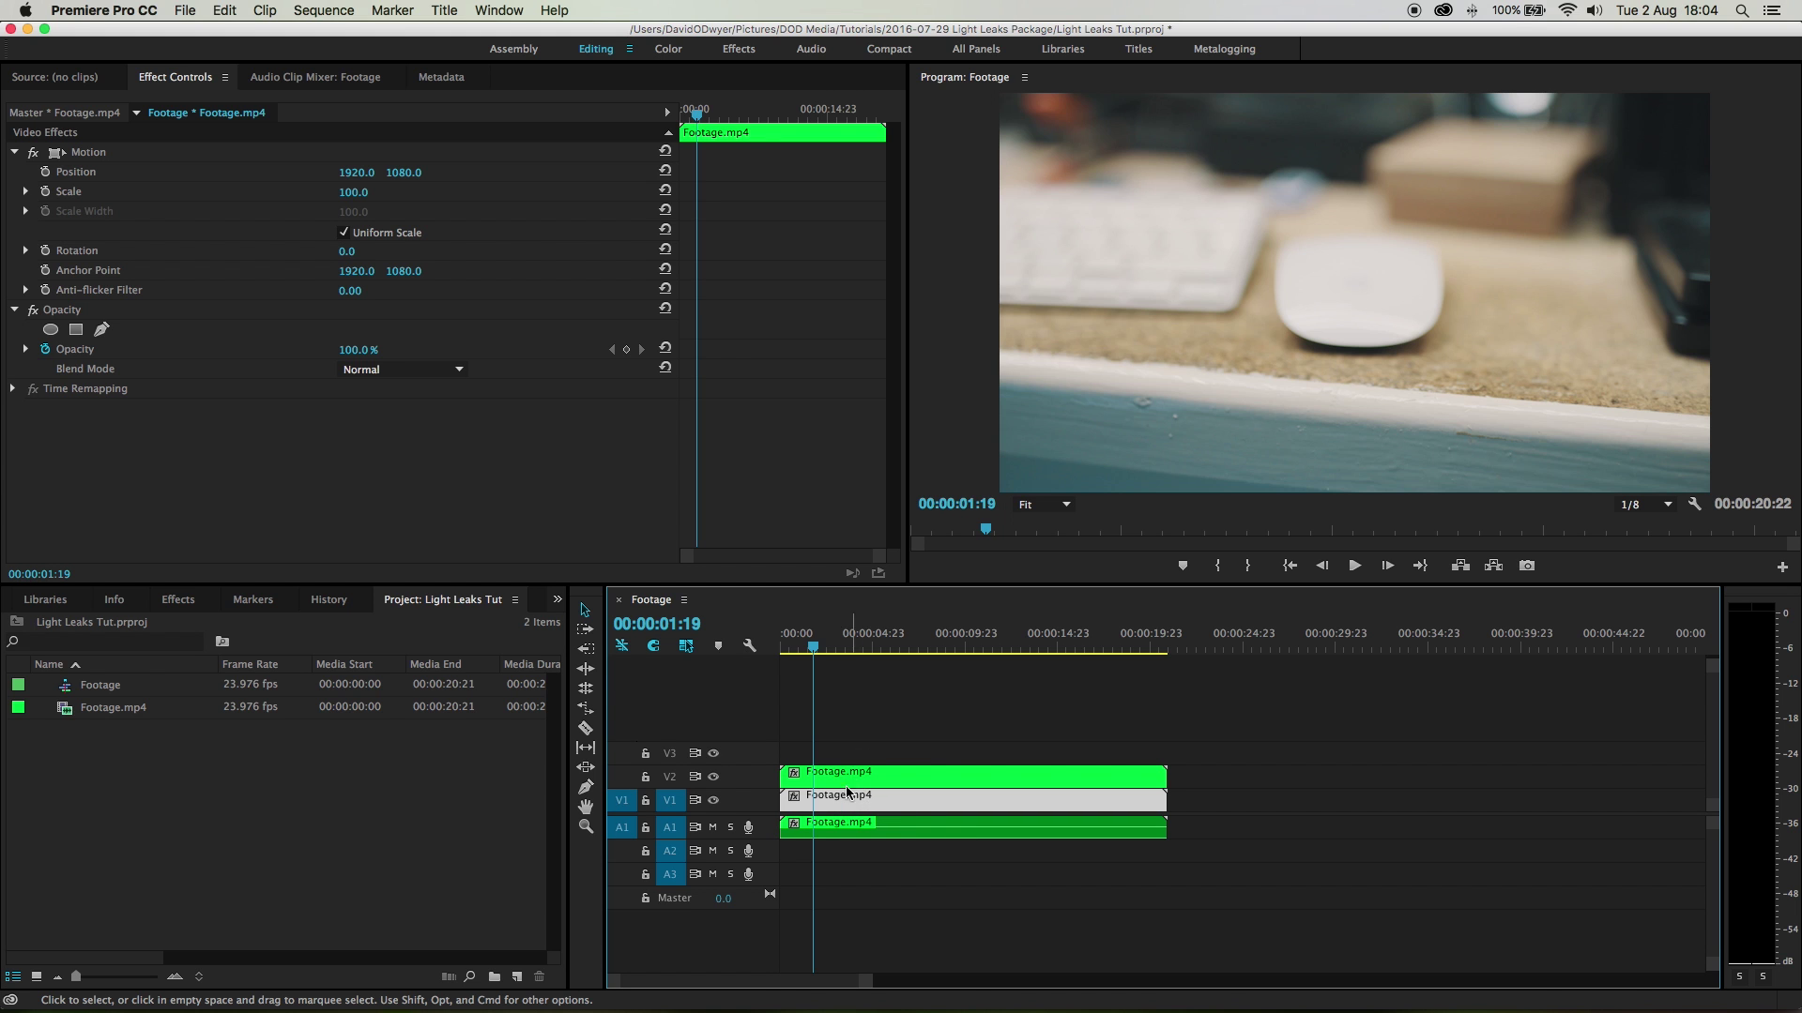
Step: Replace the V2 copy with a linked After Effects composition
click(850, 776)
right_click(851, 771)
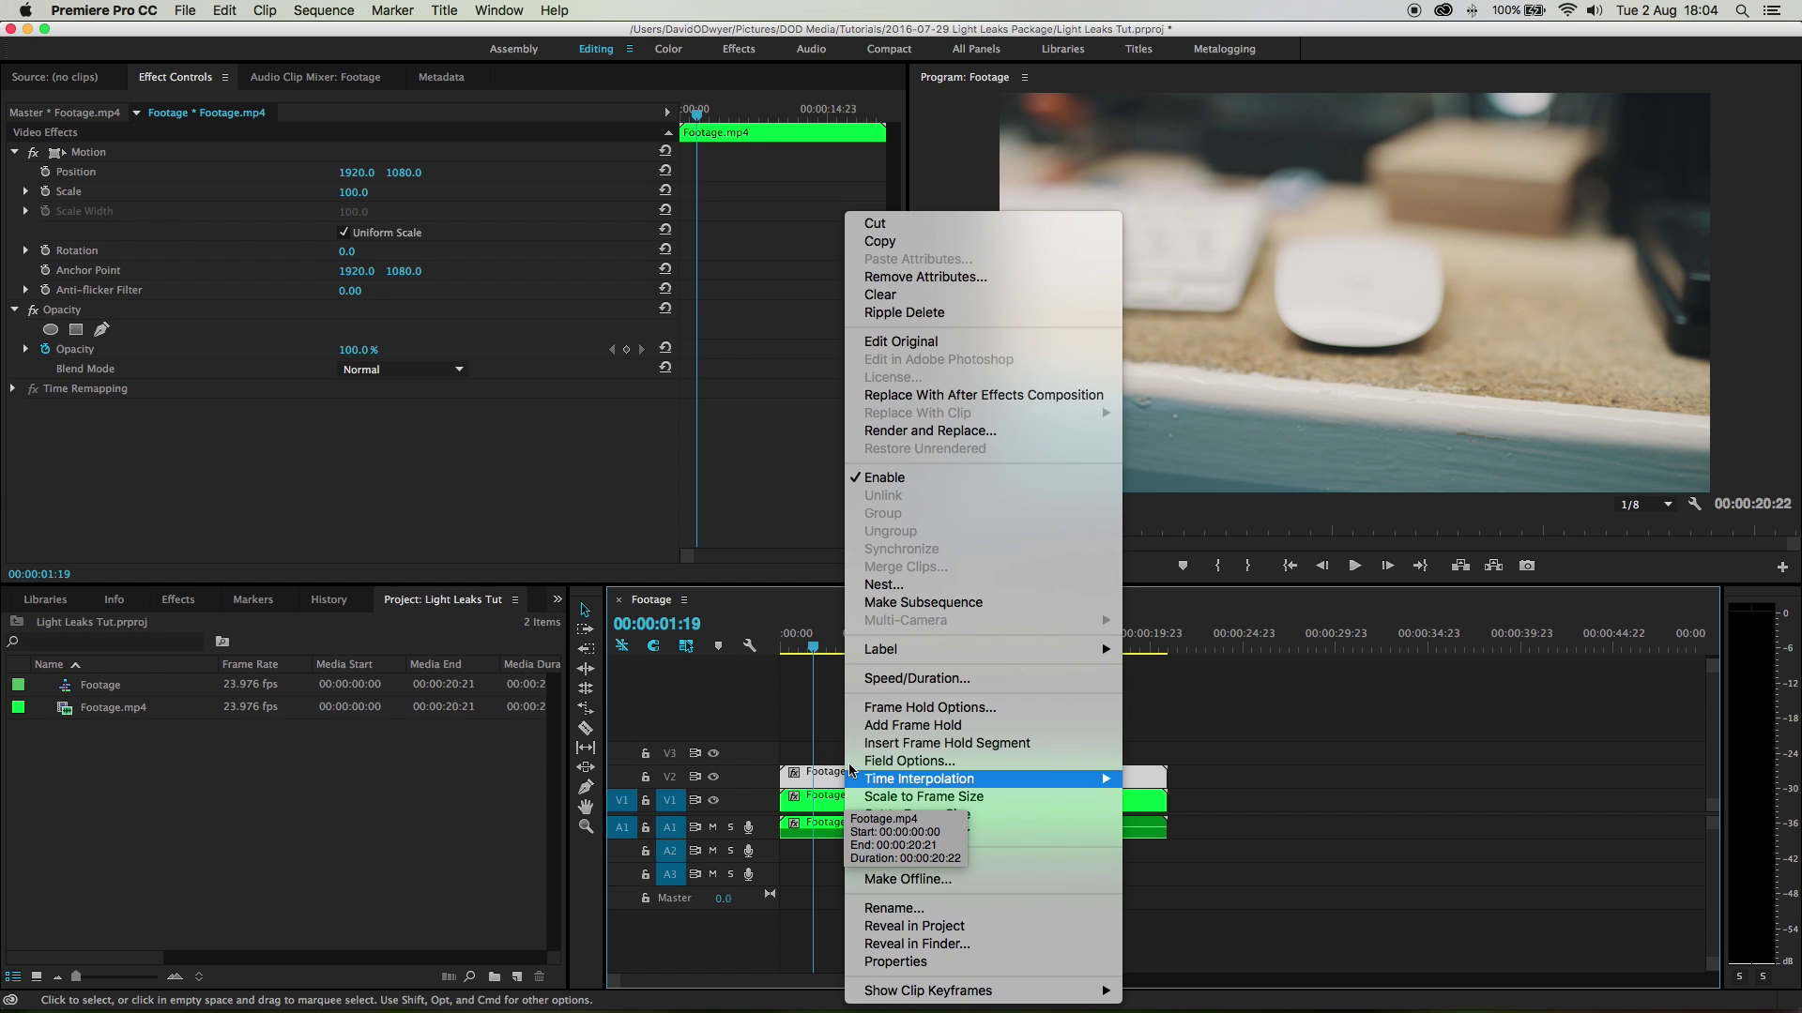
click(934, 394)
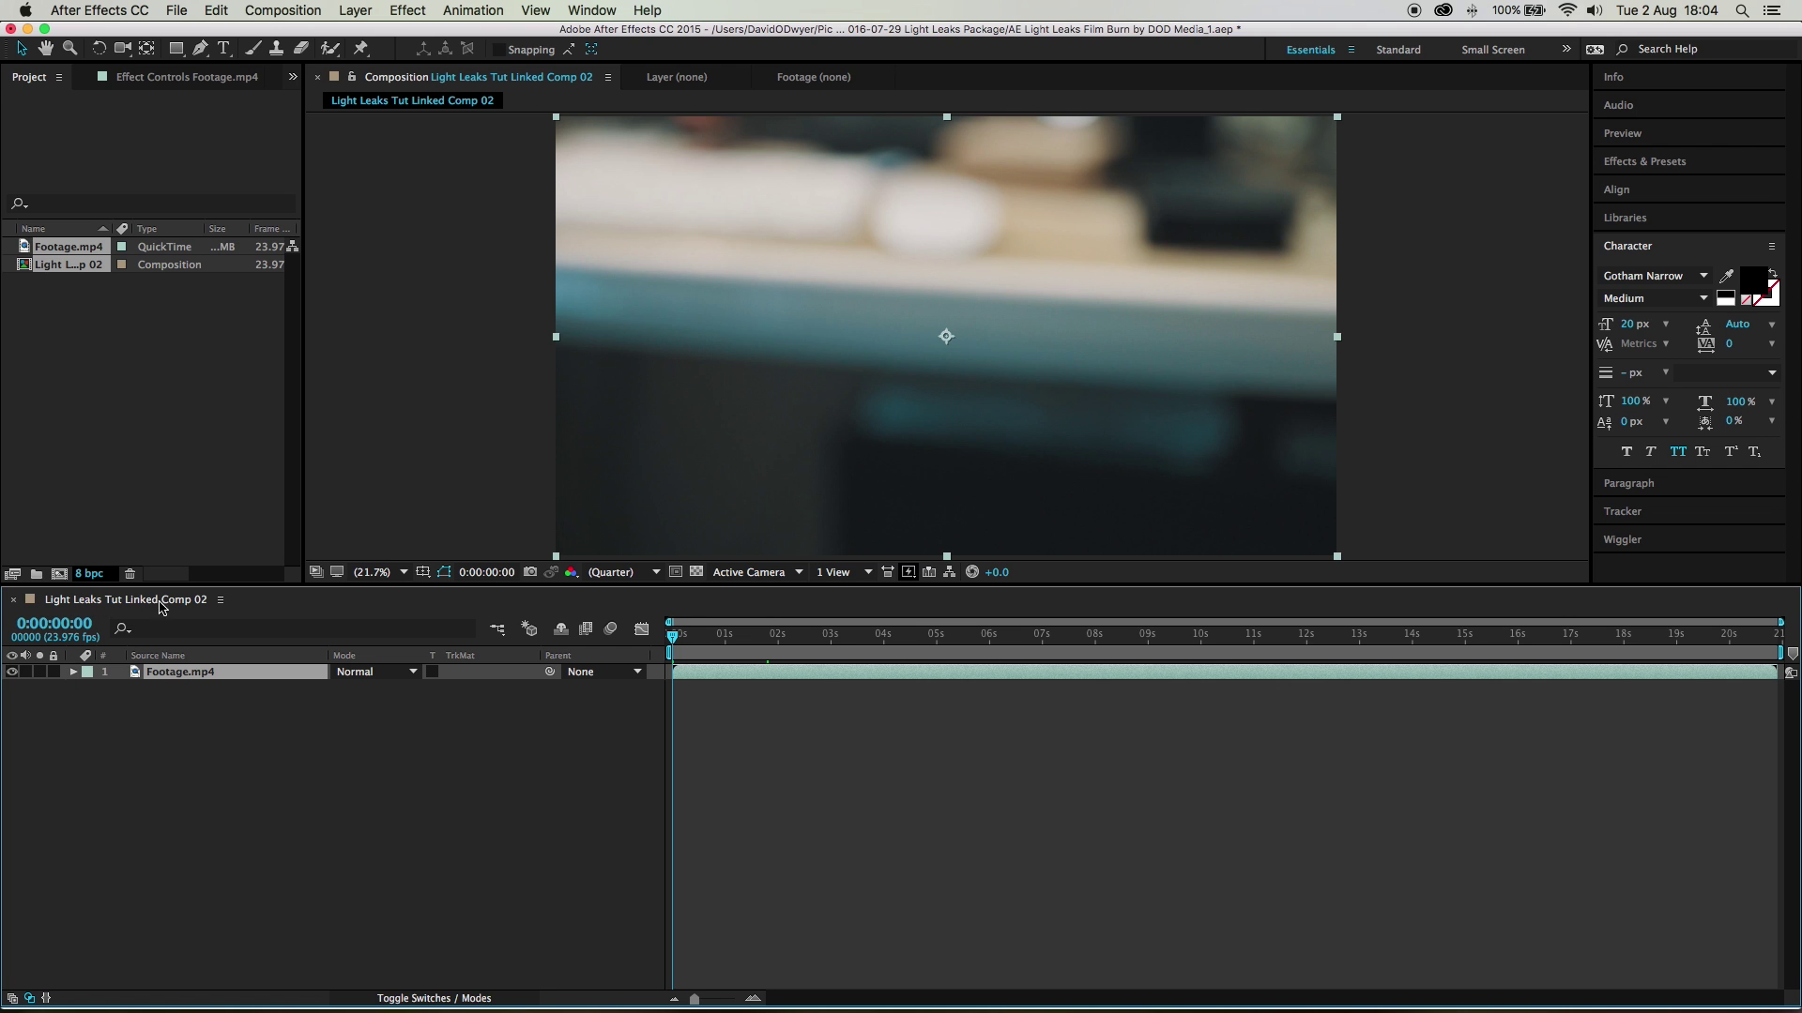
key(super+Tab)
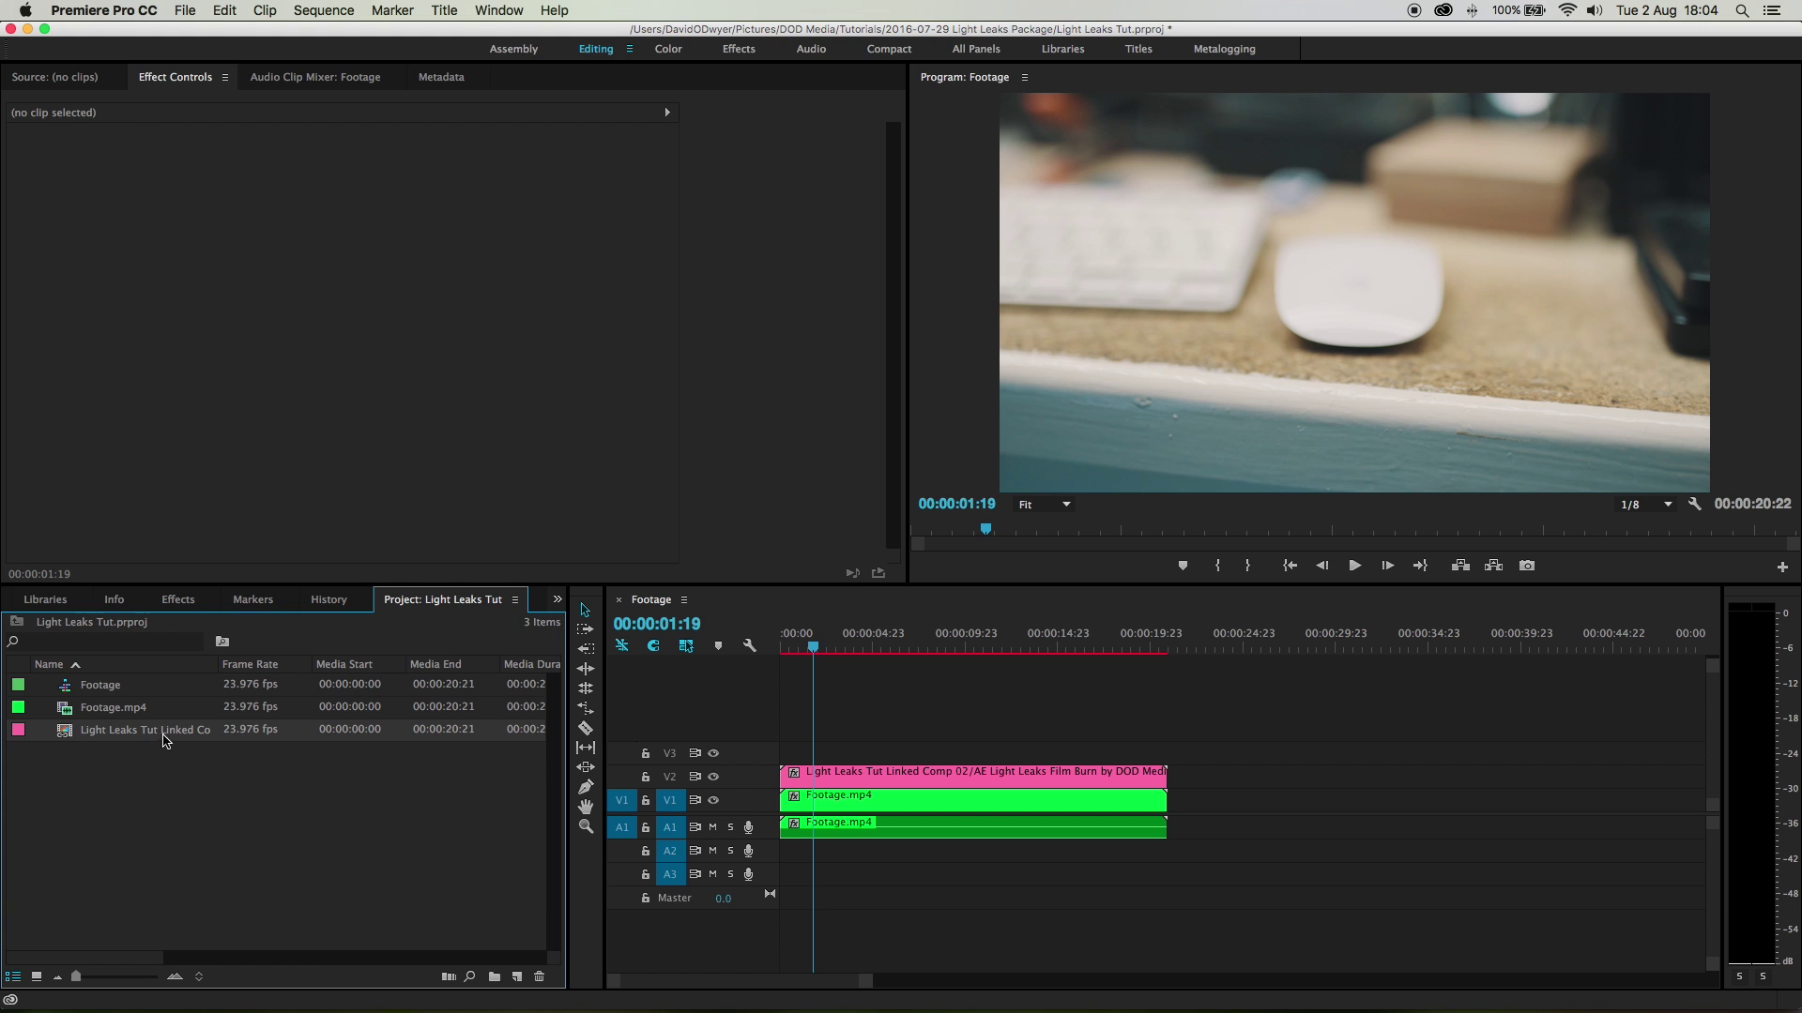
key(super+Tab)
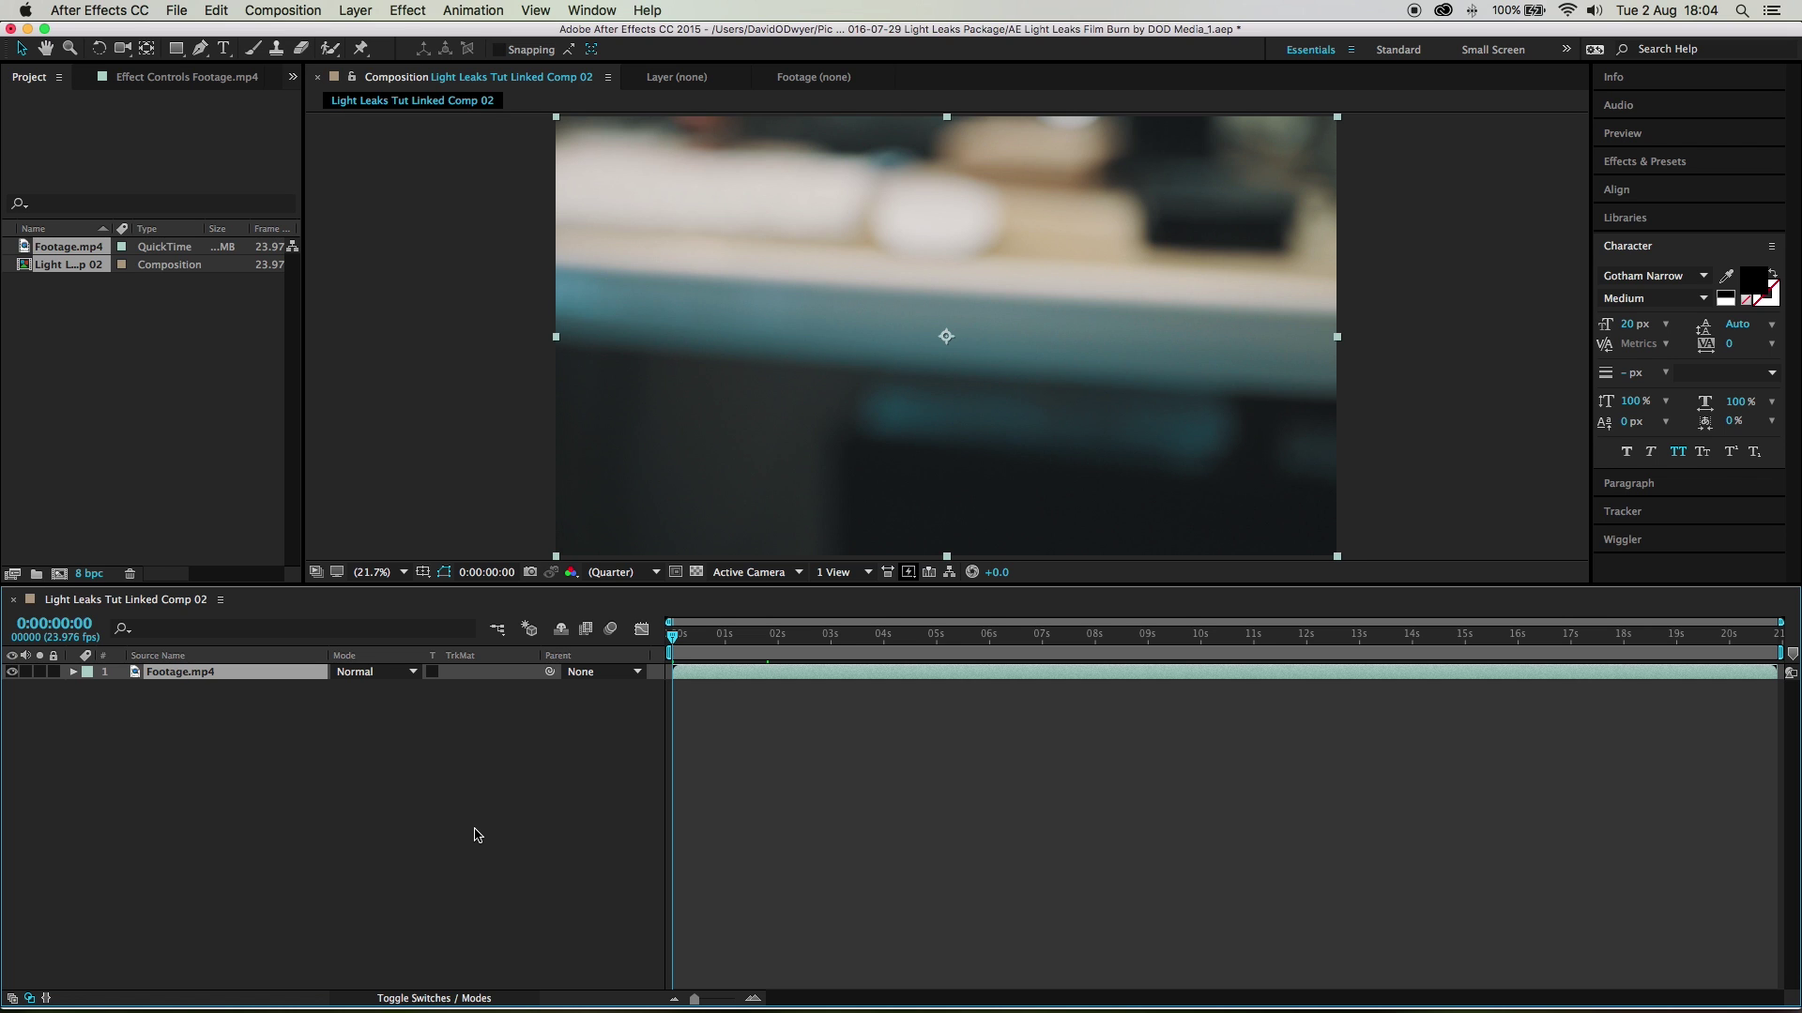
click(374, 804)
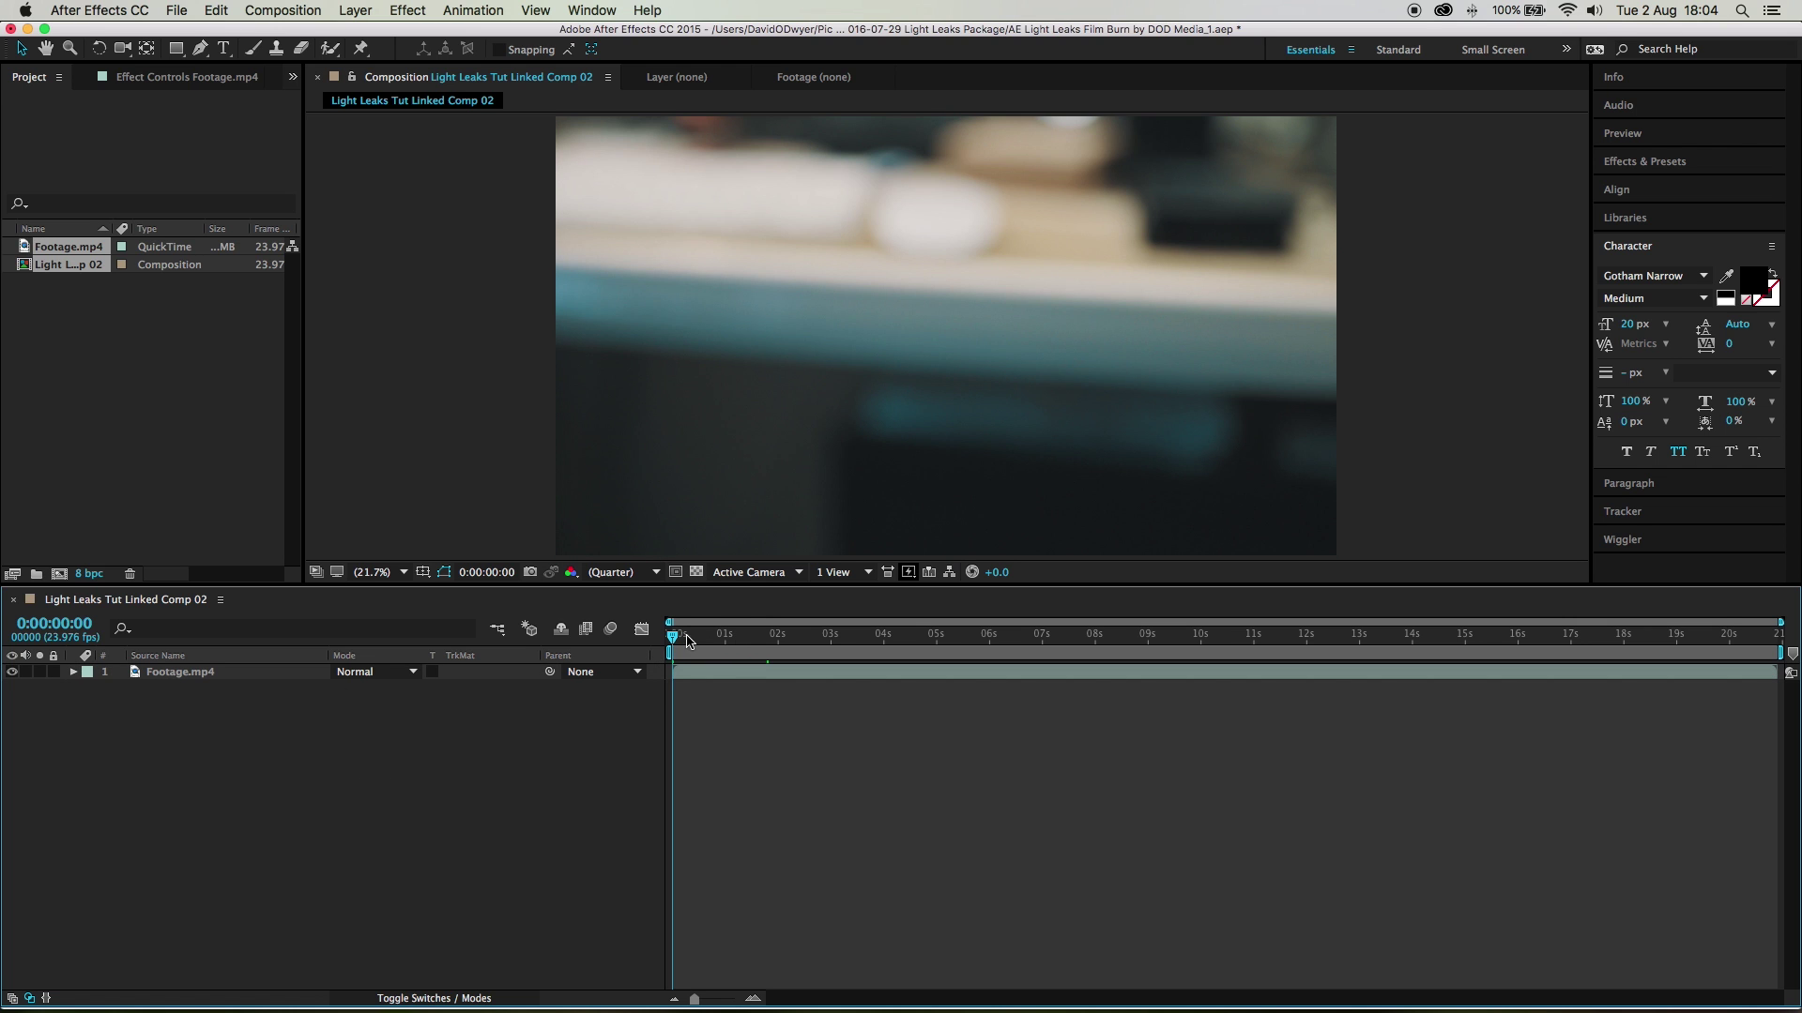
drag(688, 641, 1201, 631)
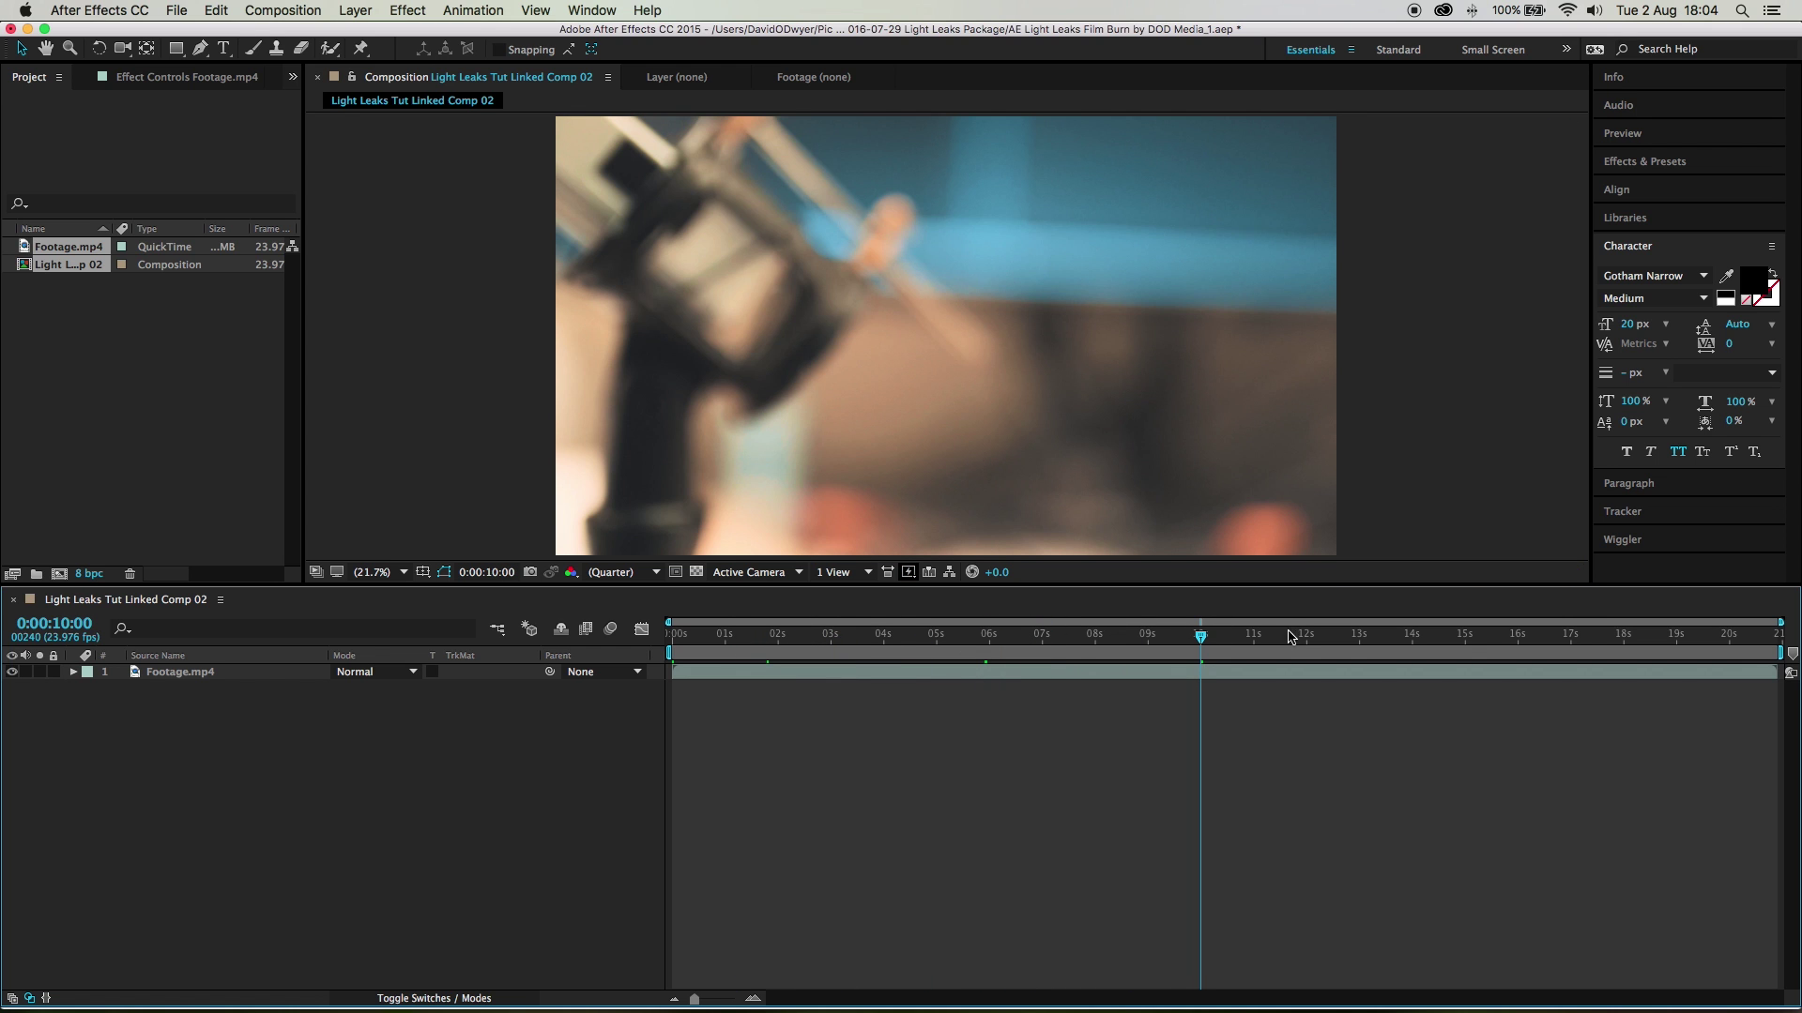
click(1466, 636)
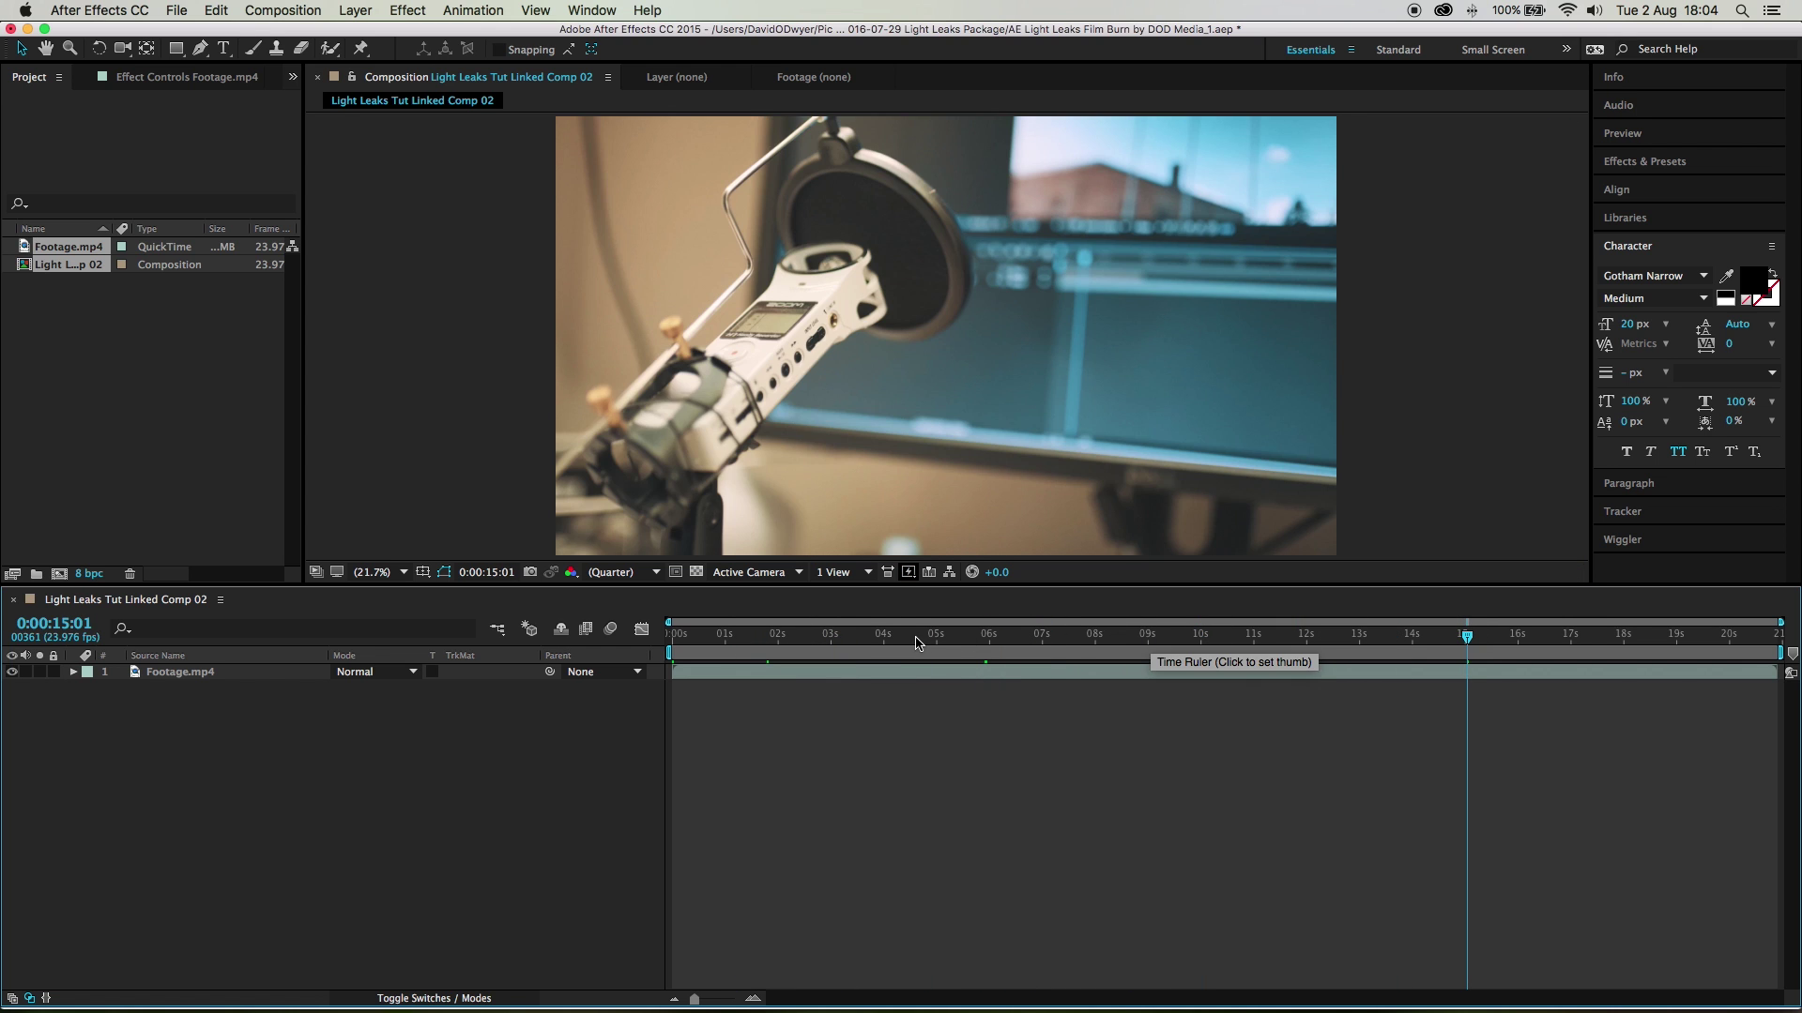
drag(830, 644, 657, 640)
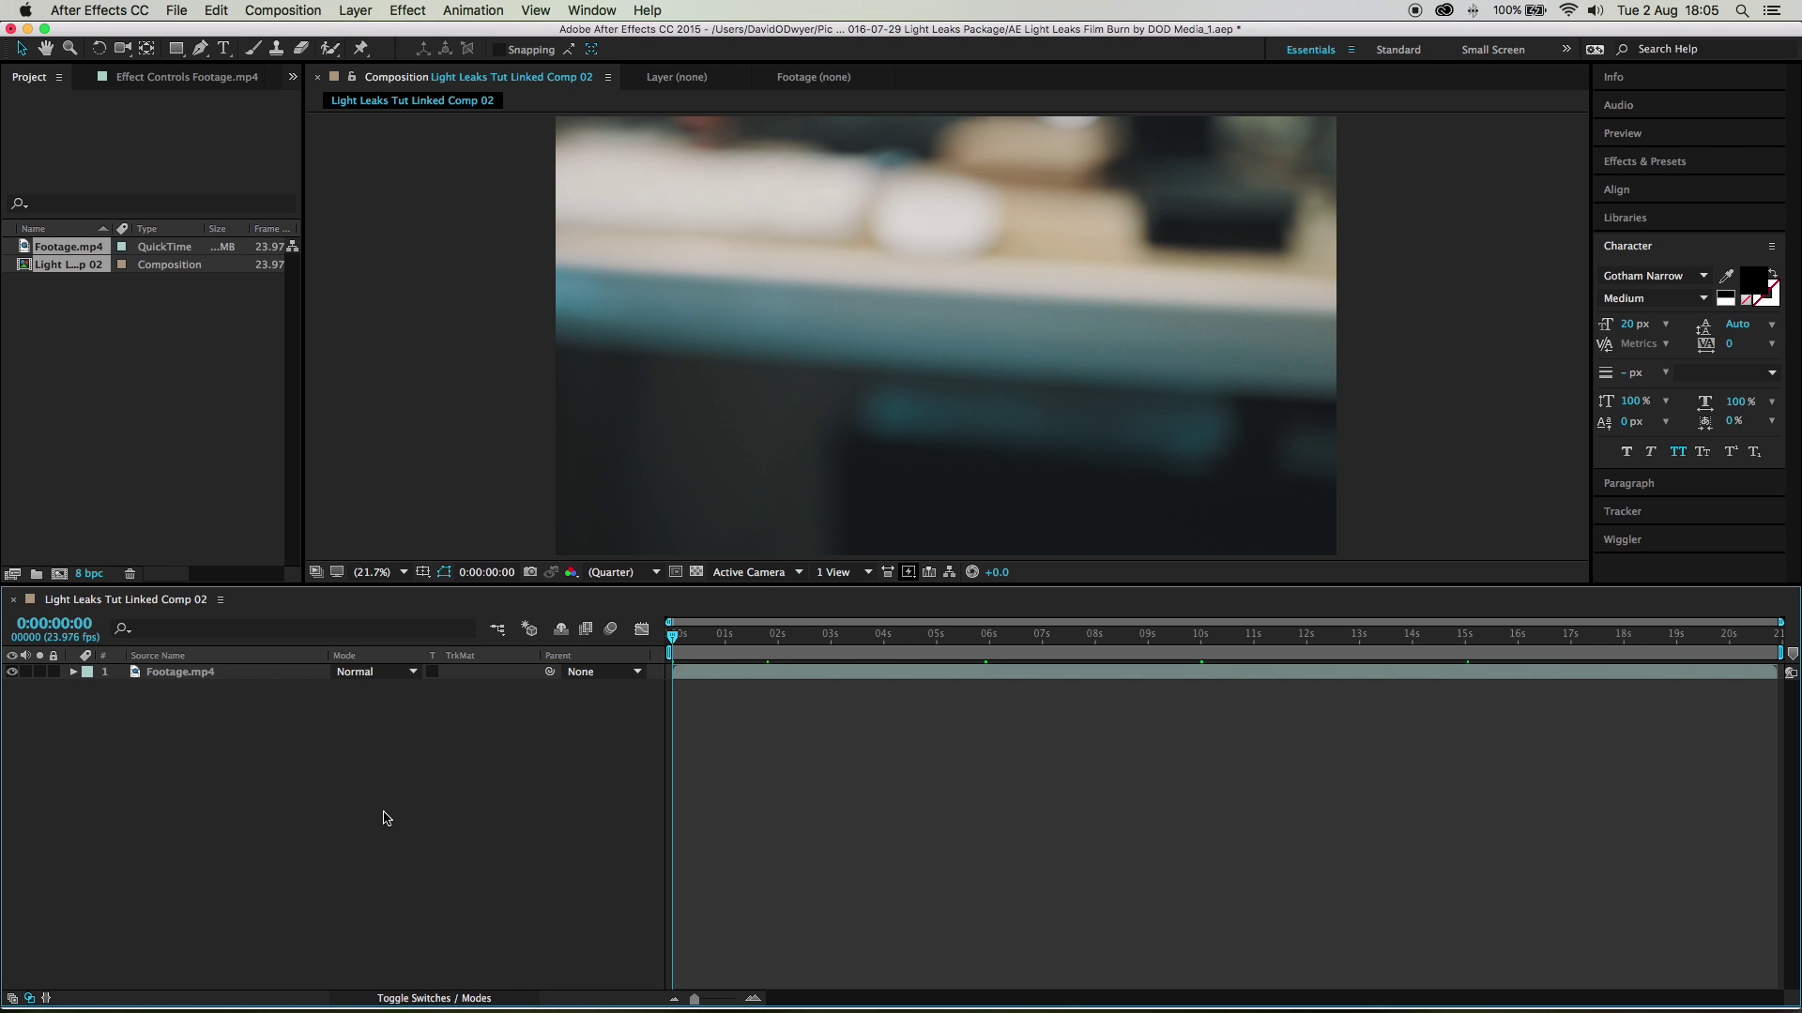
click(691, 676)
click(705, 690)
Step: Duplicate the linked composition and rename the copy 'Leaks'
click(41, 272)
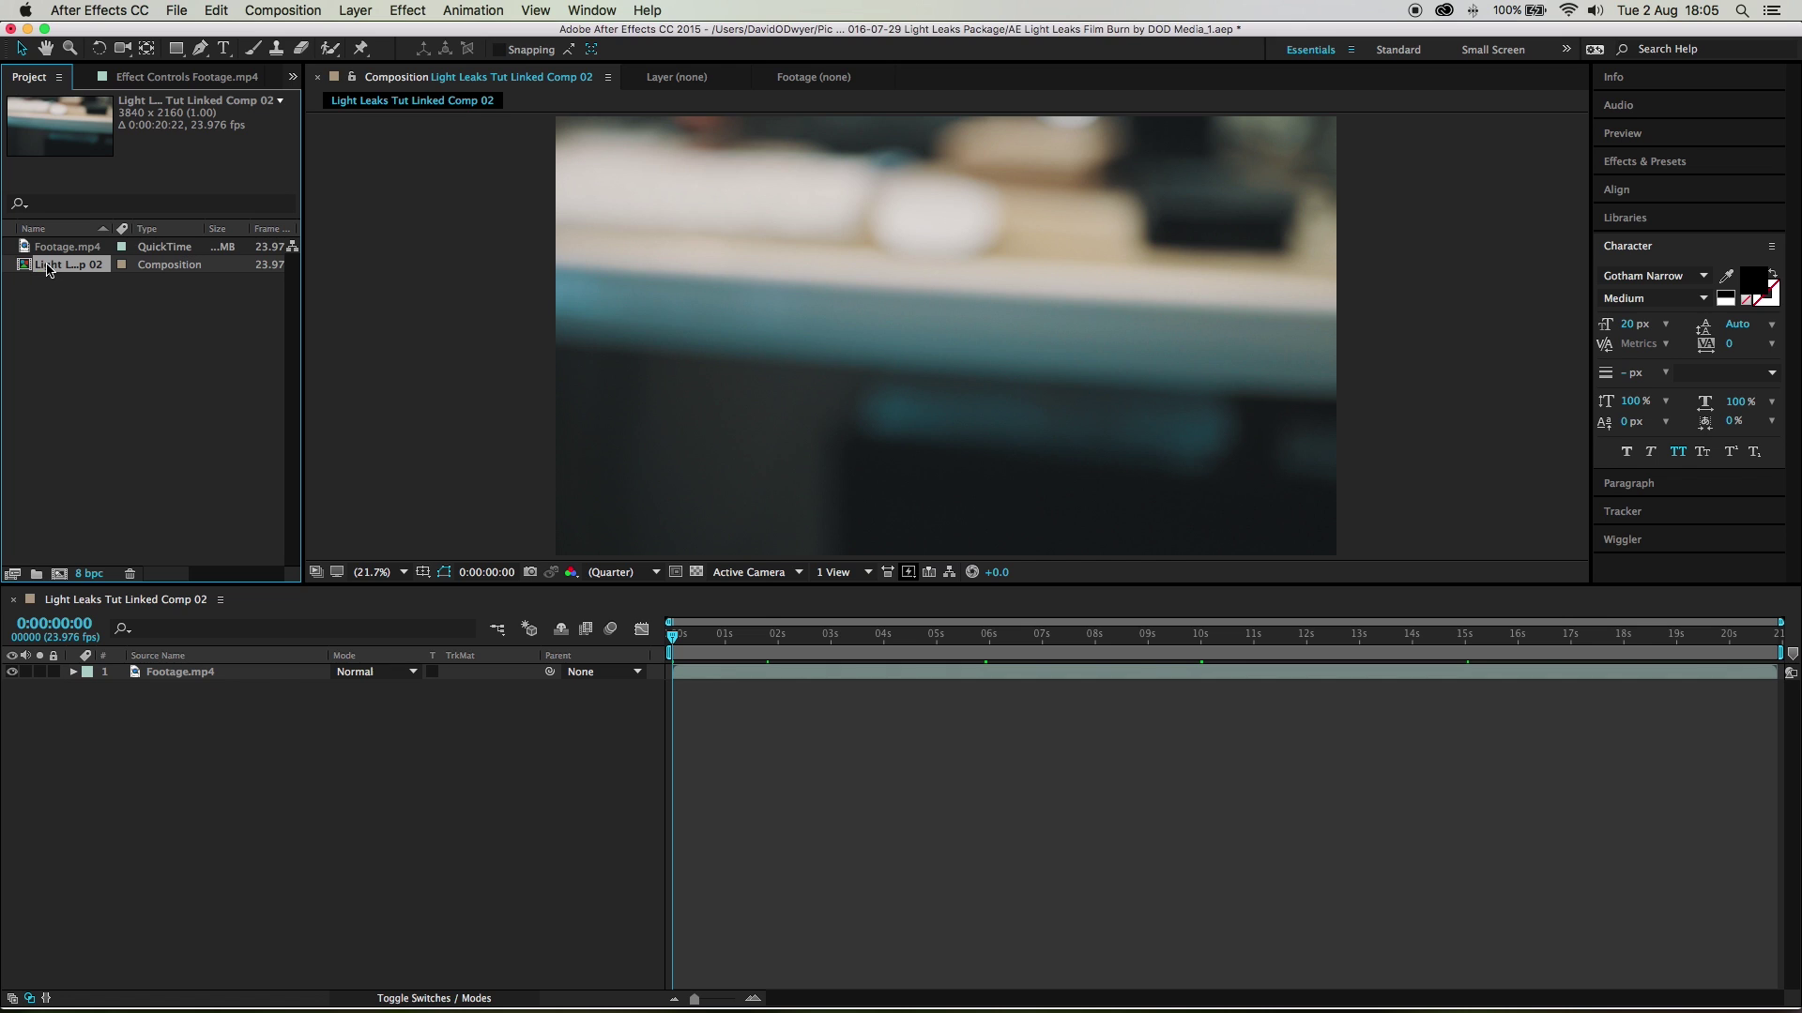
key(super+d)
key(Return)
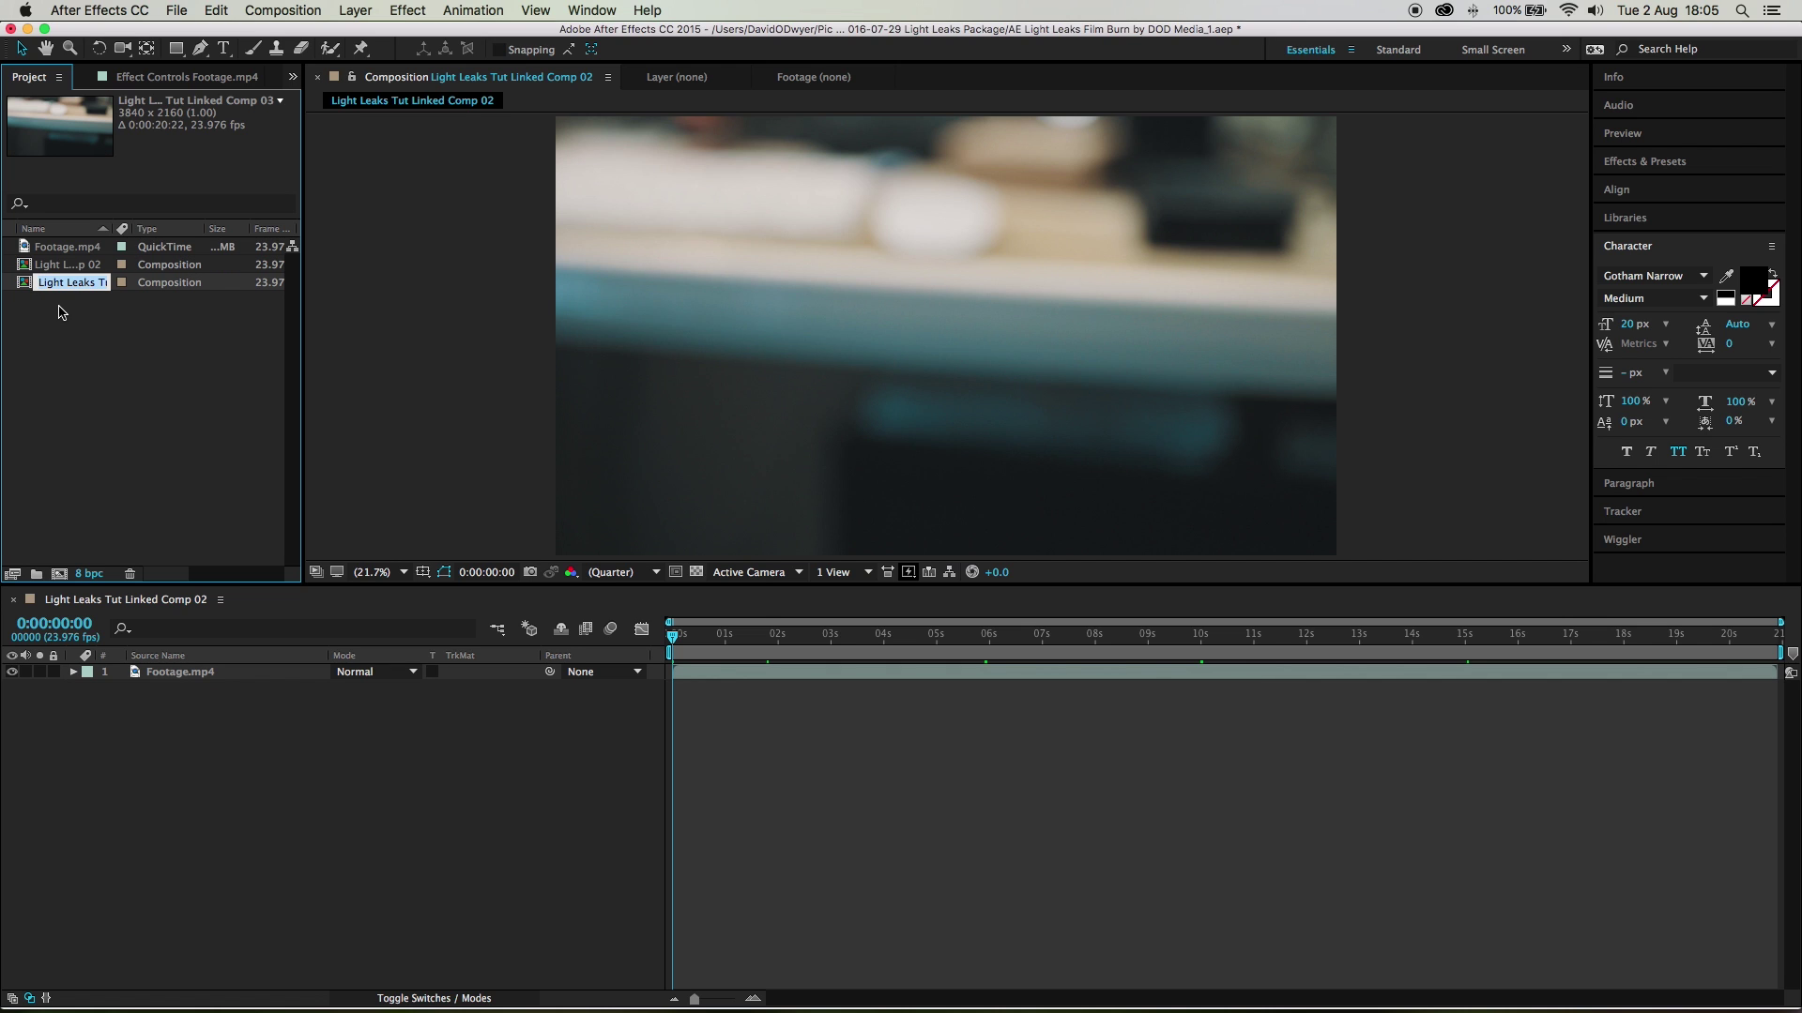
text(Leaks)
key(Return)
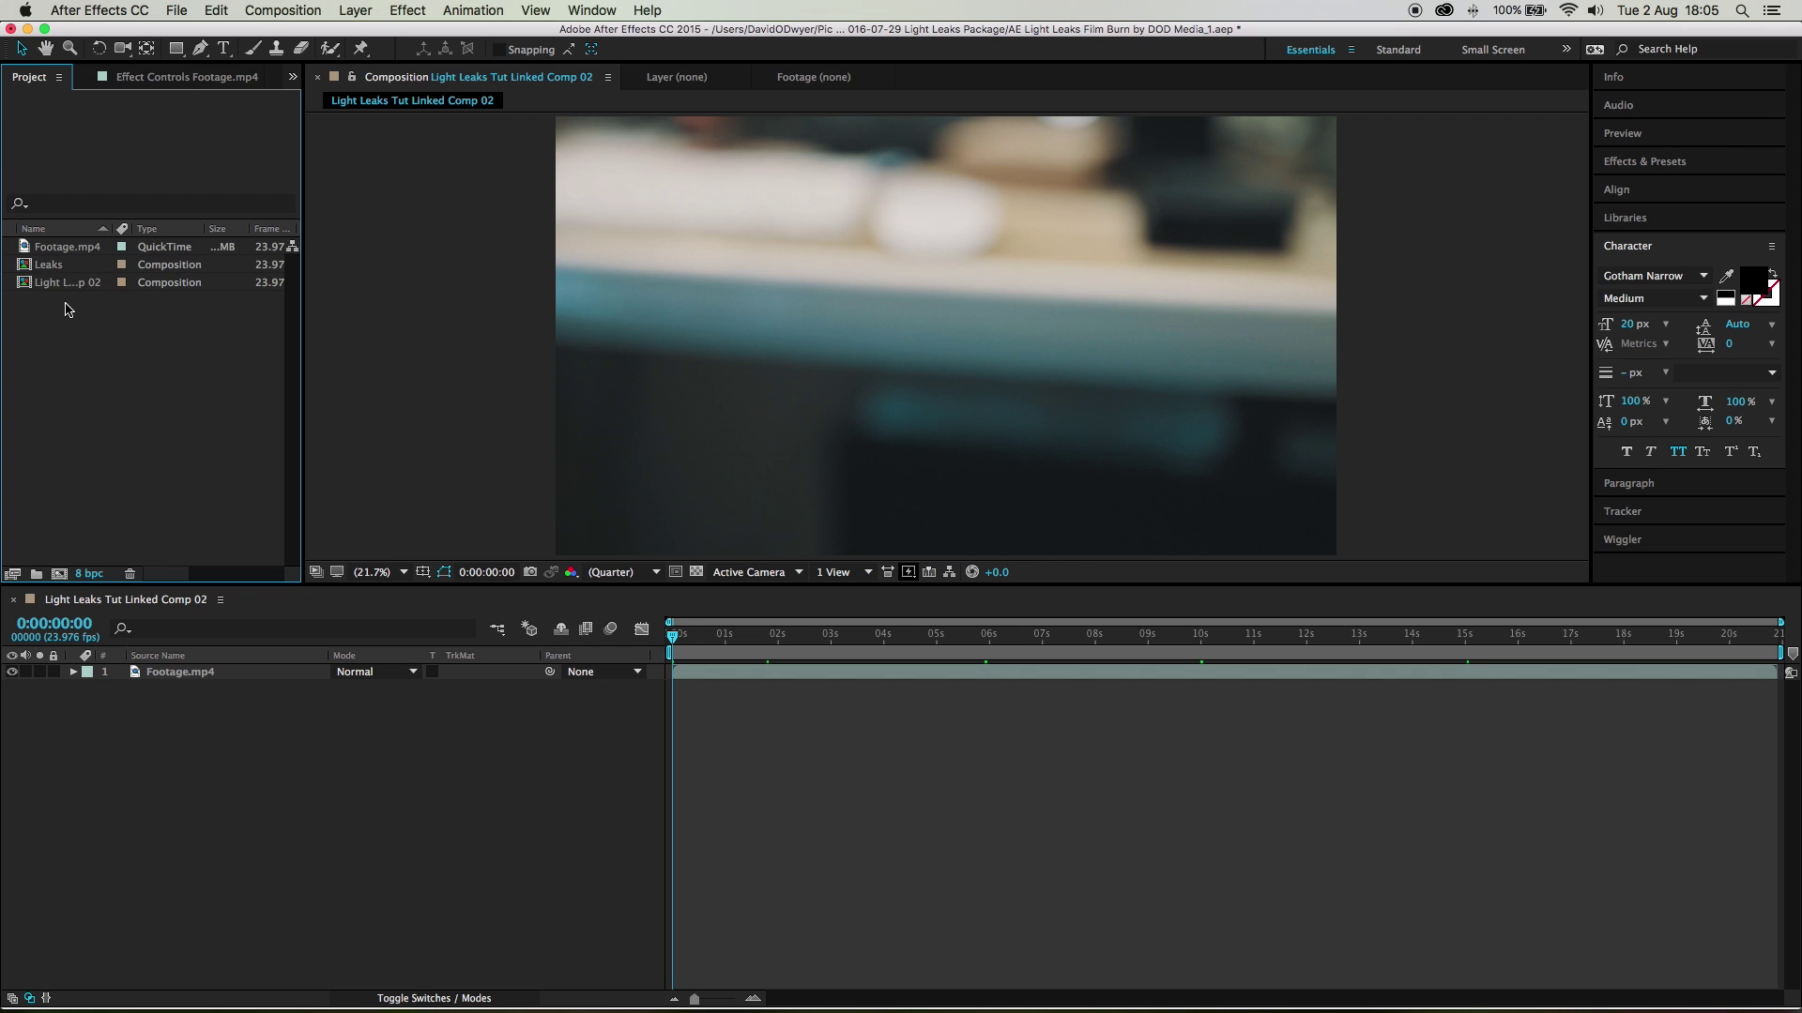
Step: Open the Leaks comp and delete its Footage.mp4 layer
double_click(47, 264)
click(217, 682)
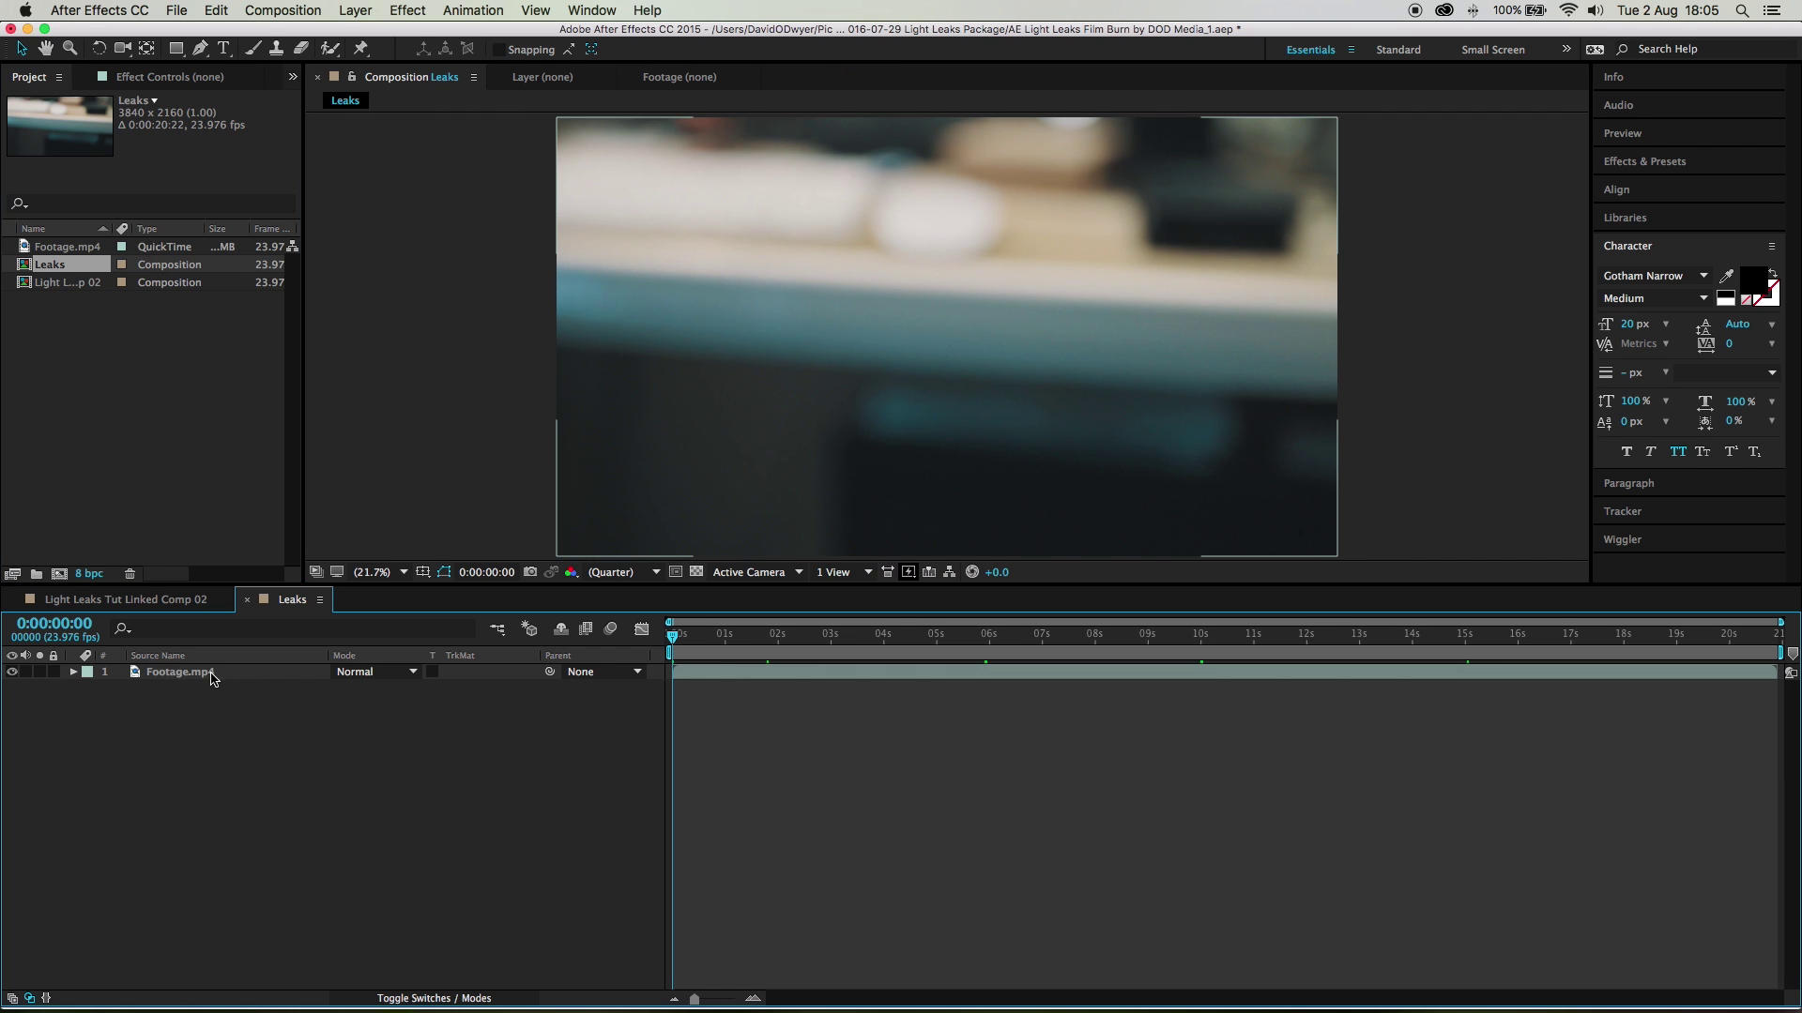
key(Delete)
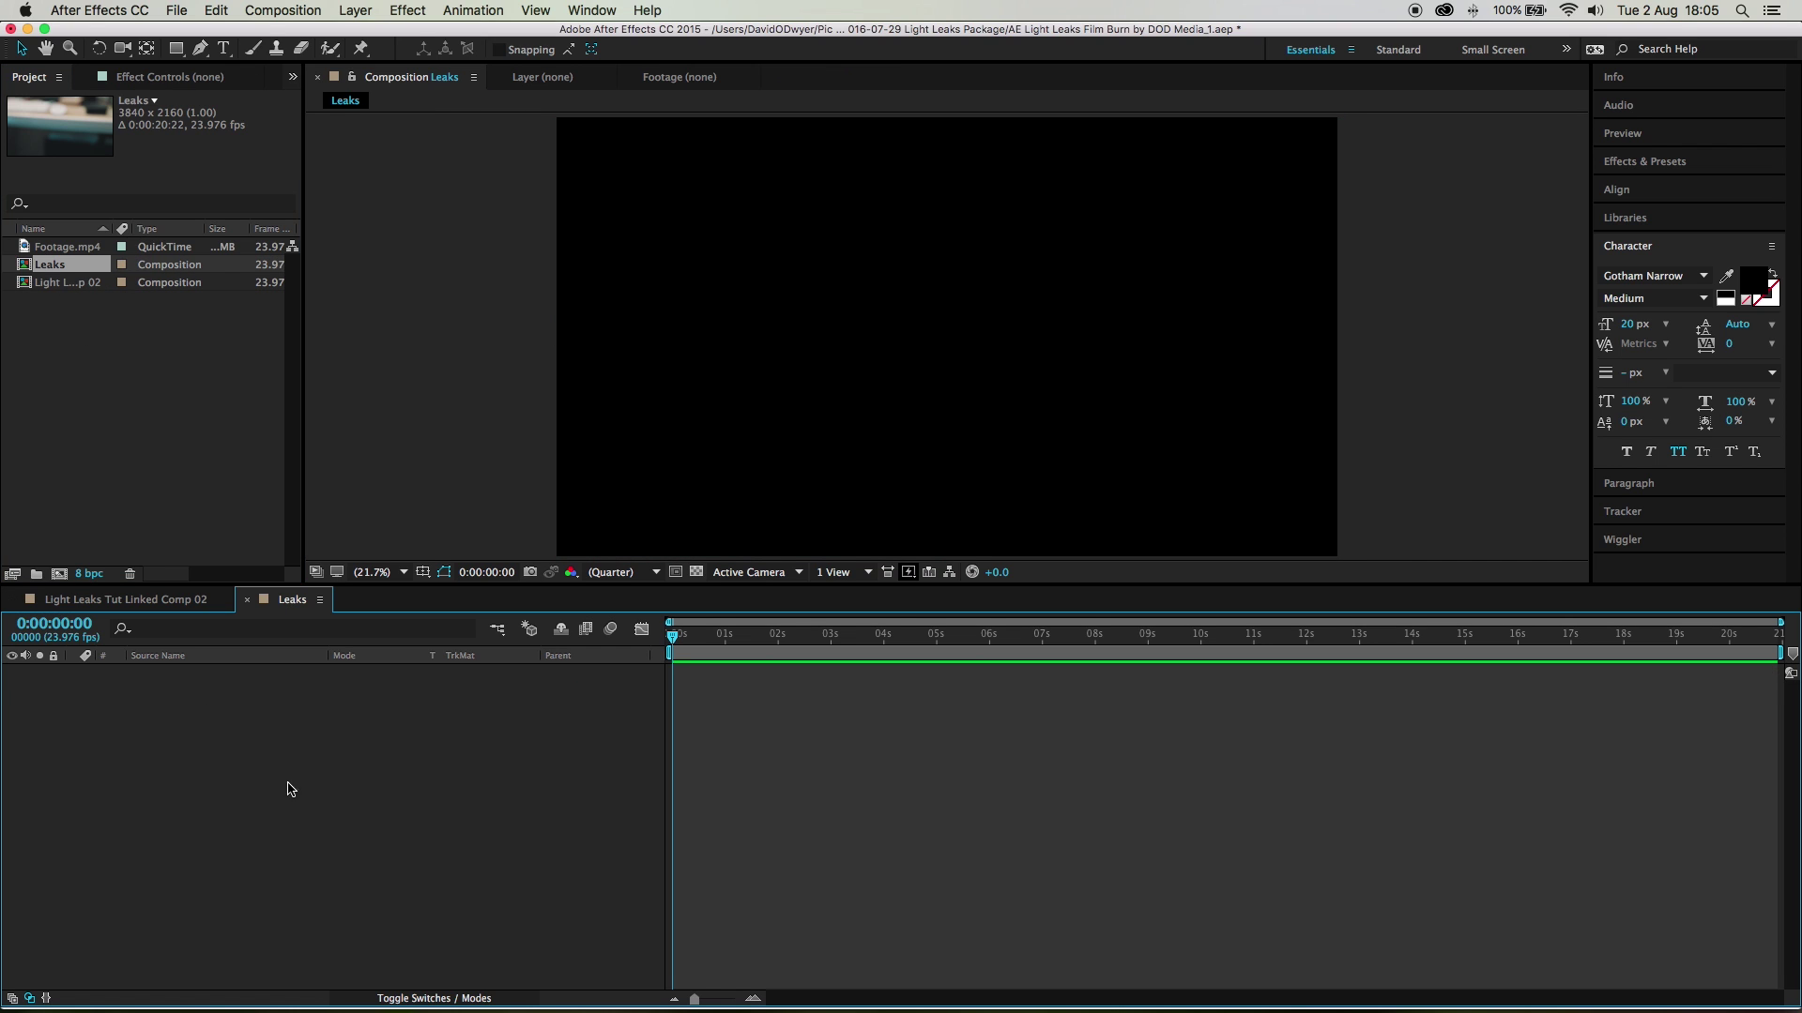
Step: Add a 3840 x 2160 orange solid layer named 'Orange Leak'
right_click(263, 730)
mouse_move(282, 746)
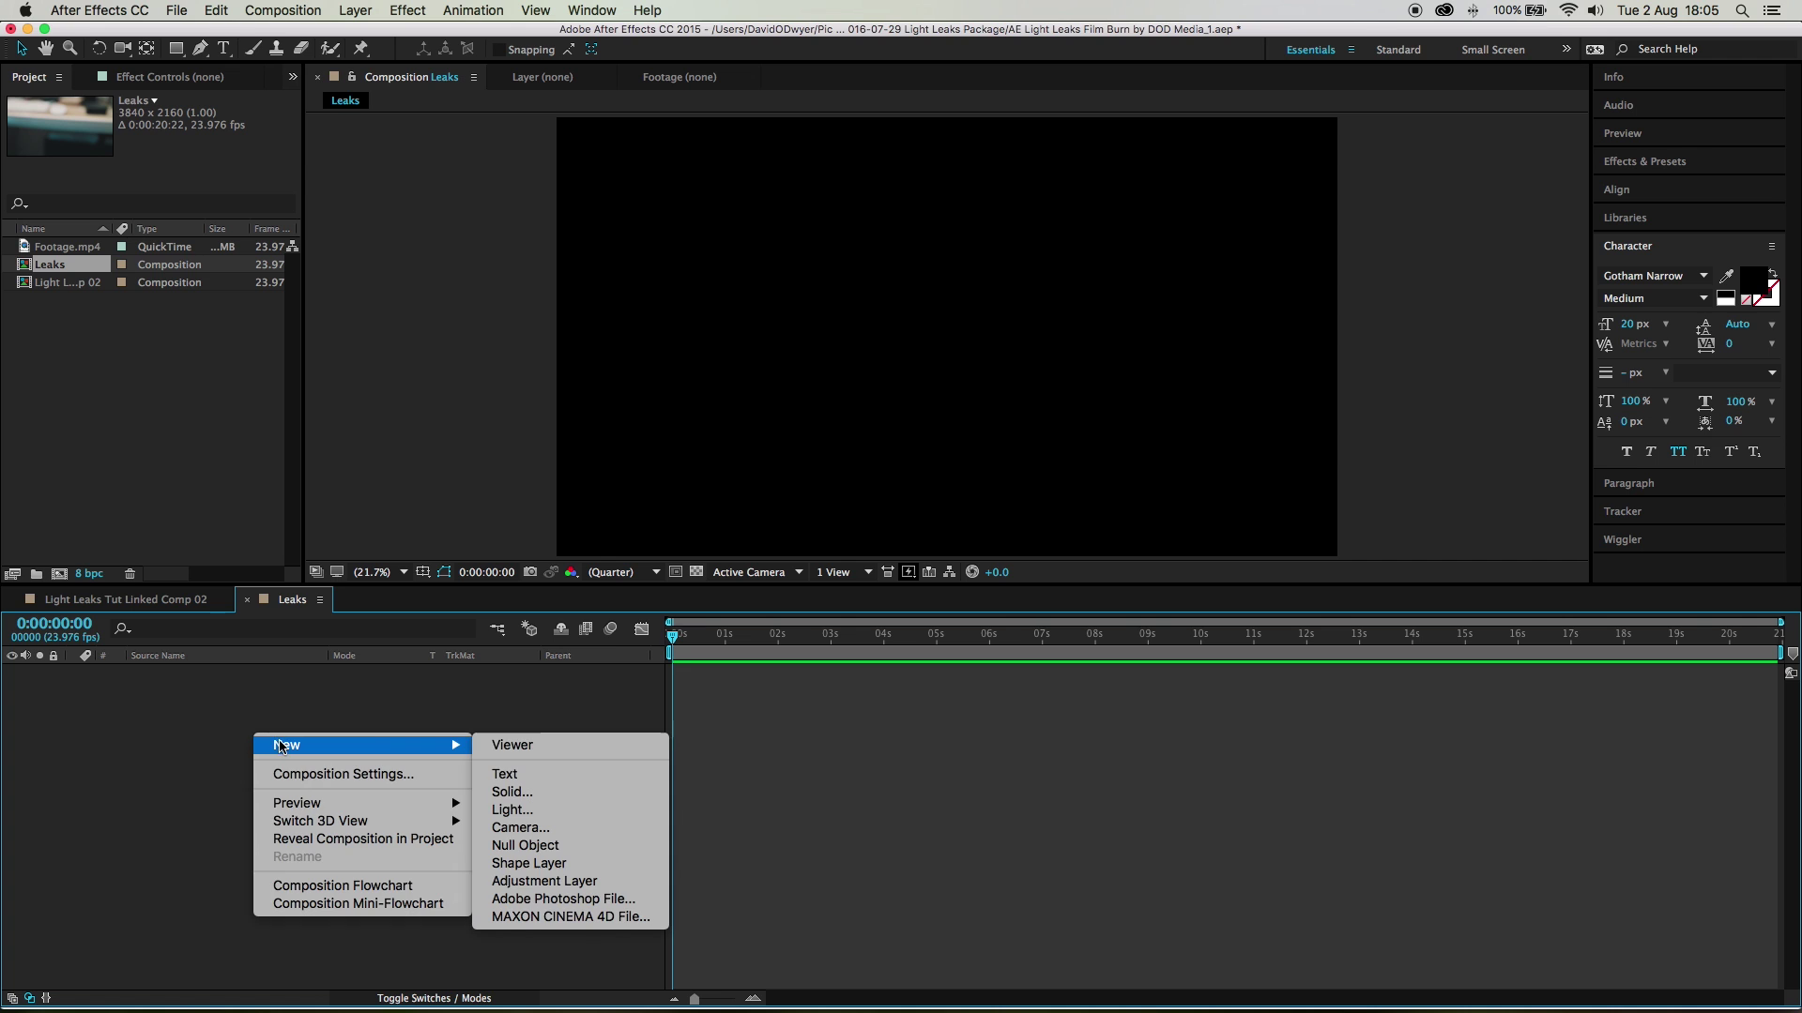
click(511, 792)
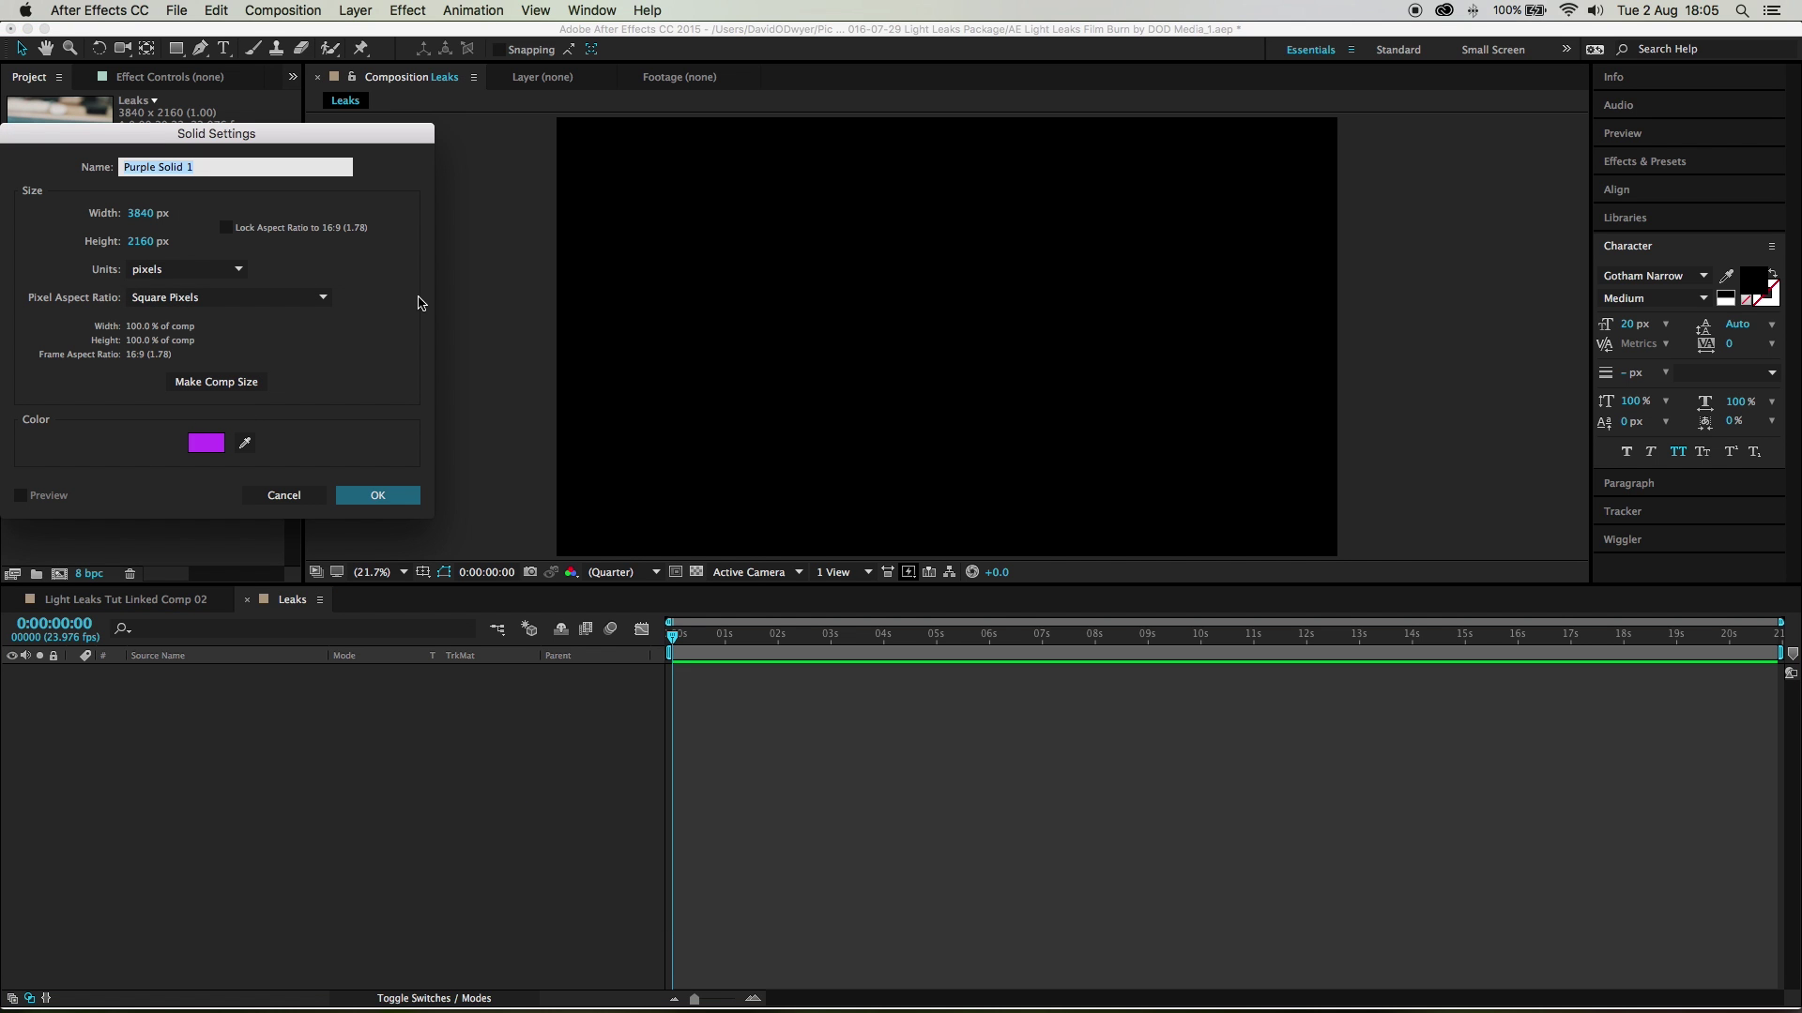
text(Orange Leak)
click(207, 442)
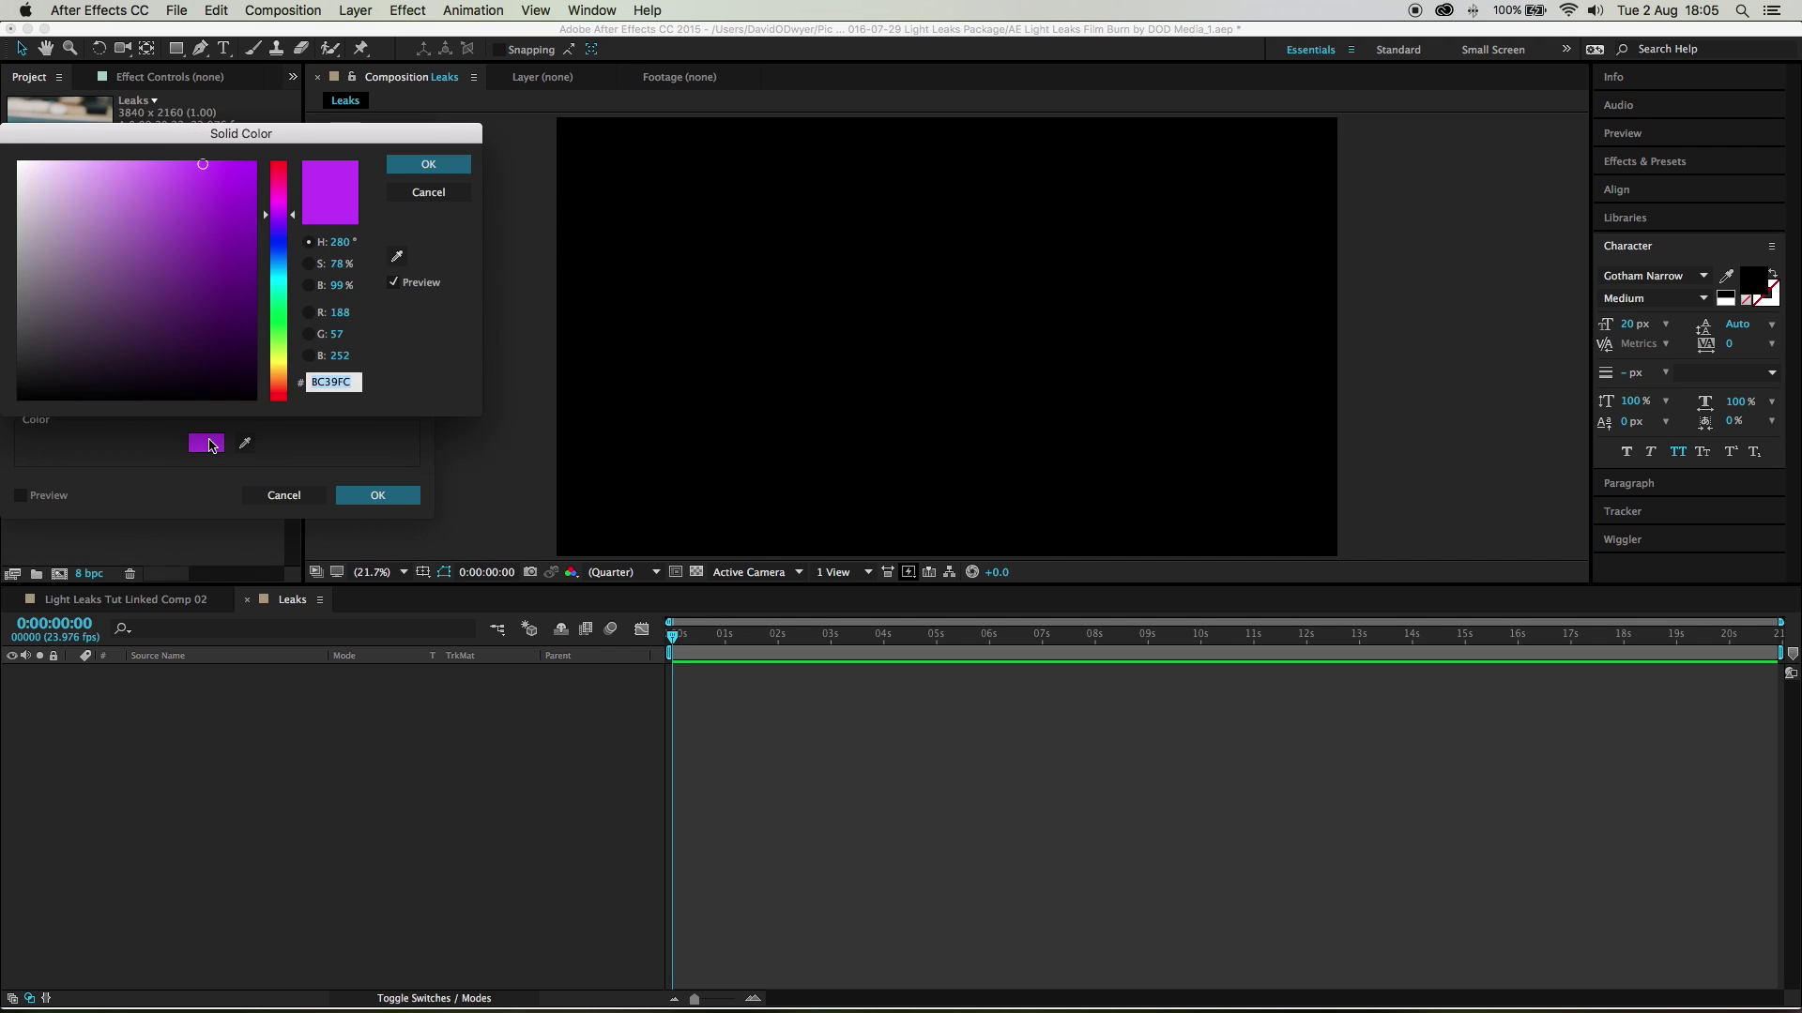
click(282, 383)
click(424, 165)
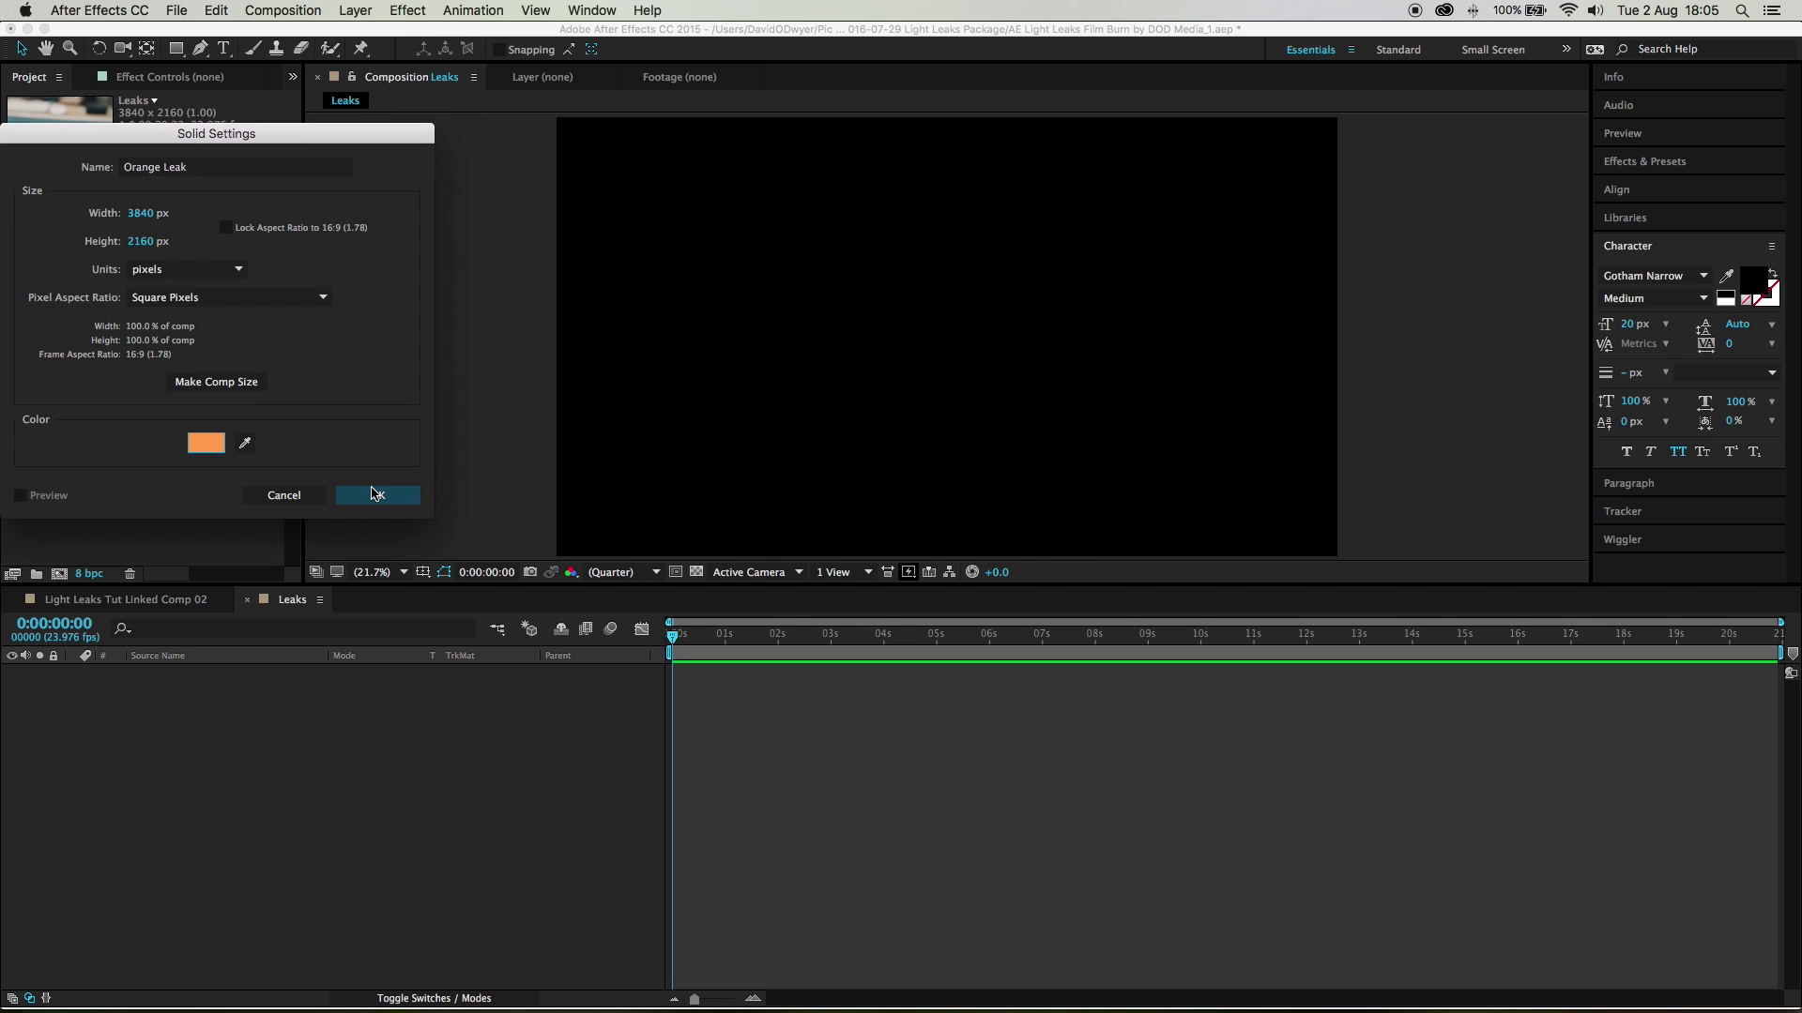
click(392, 499)
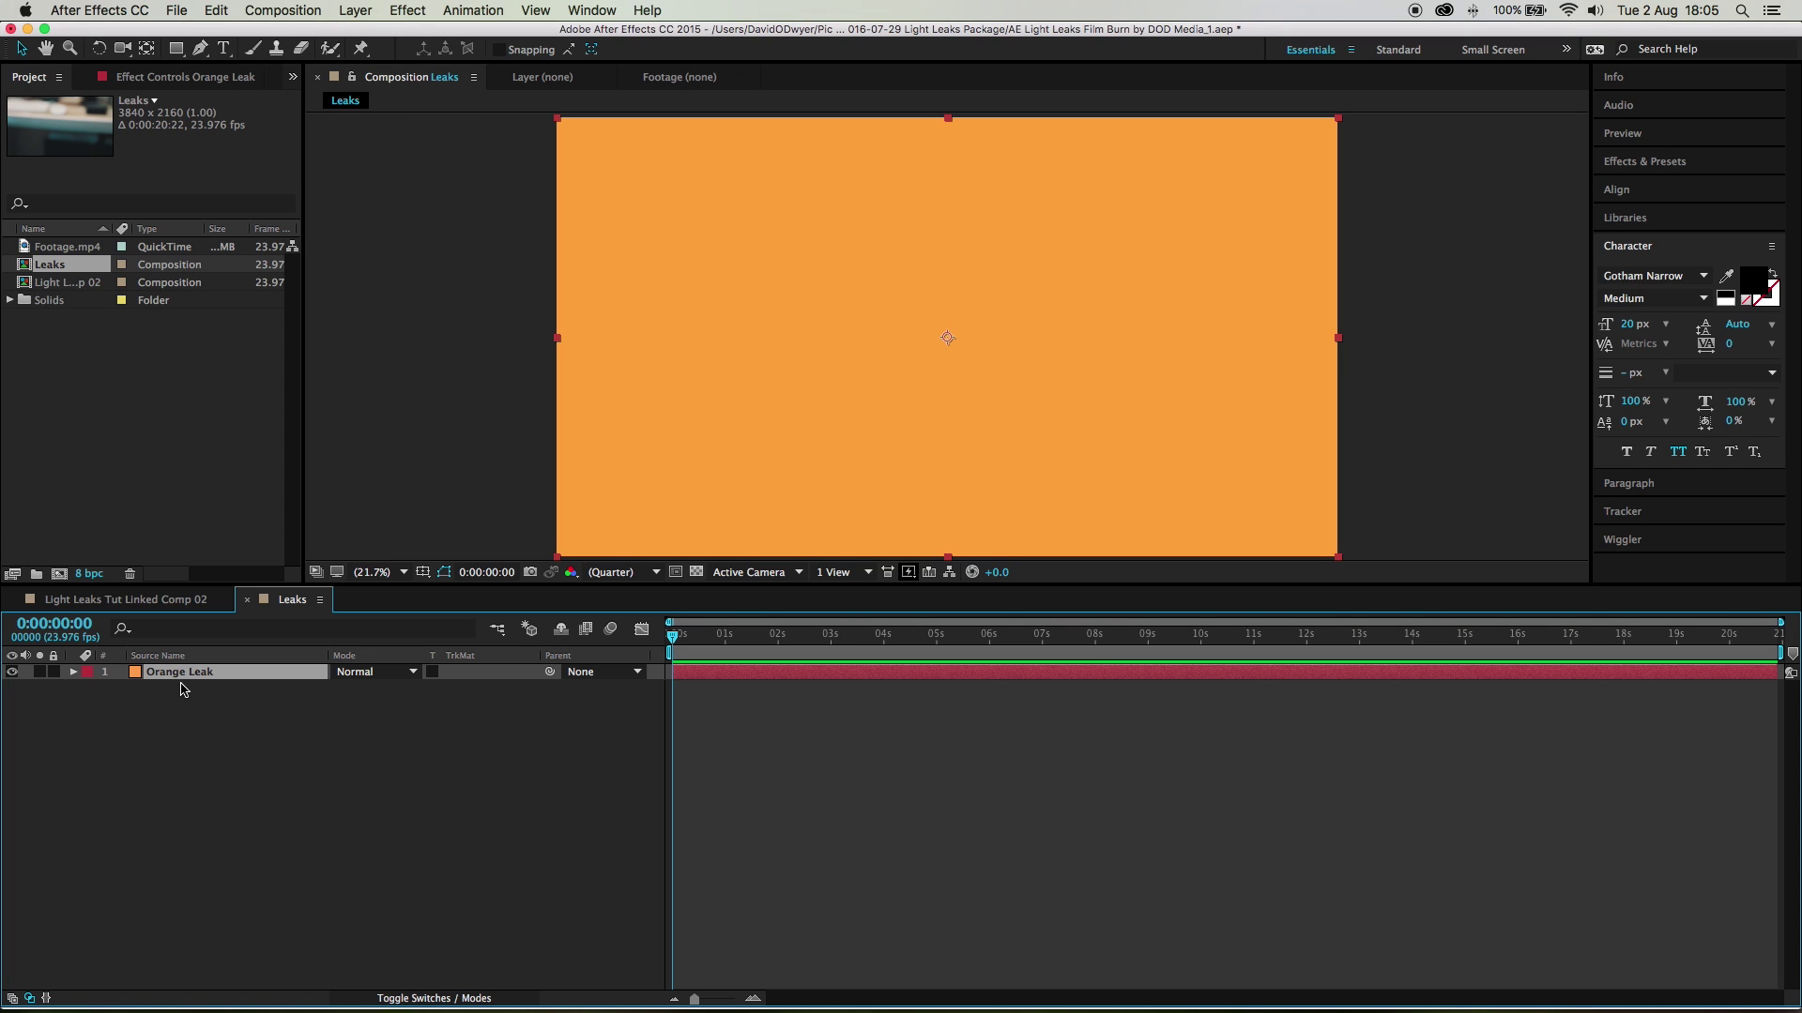
Step: Duplicate the Orange Leak layer and rename the copy 'Purple Leak'
key(super+d)
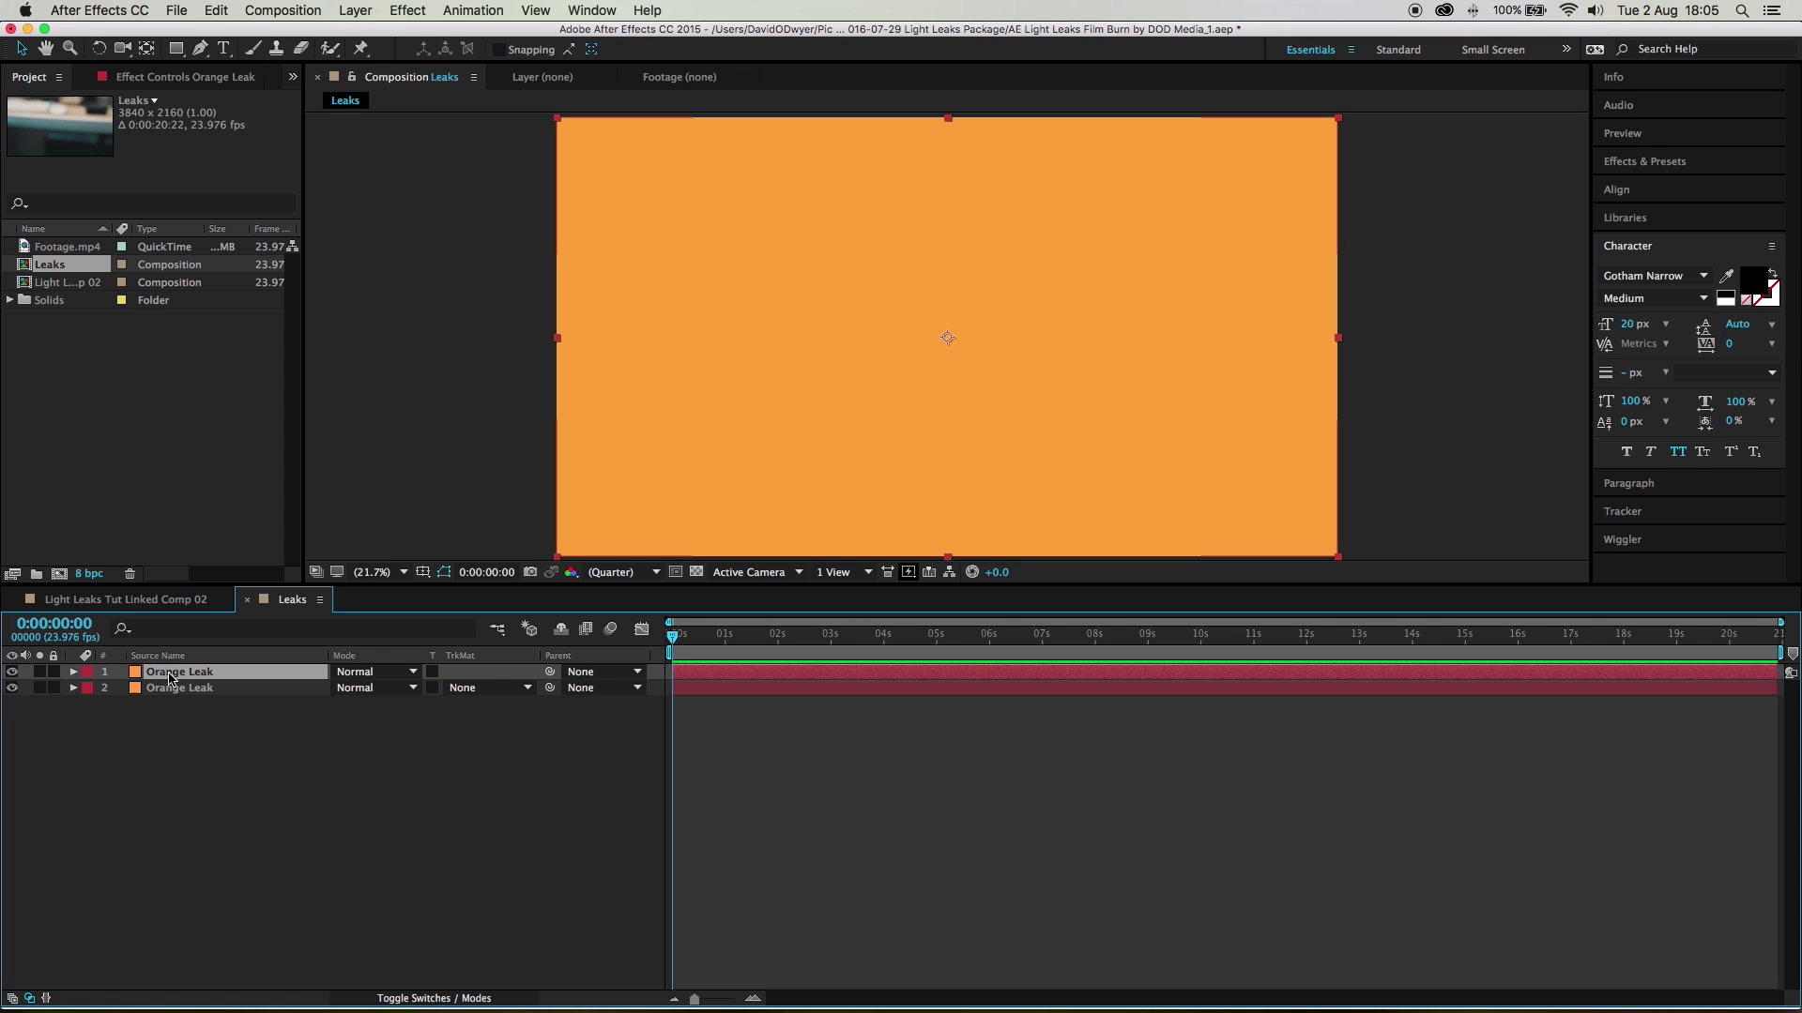
key(Return)
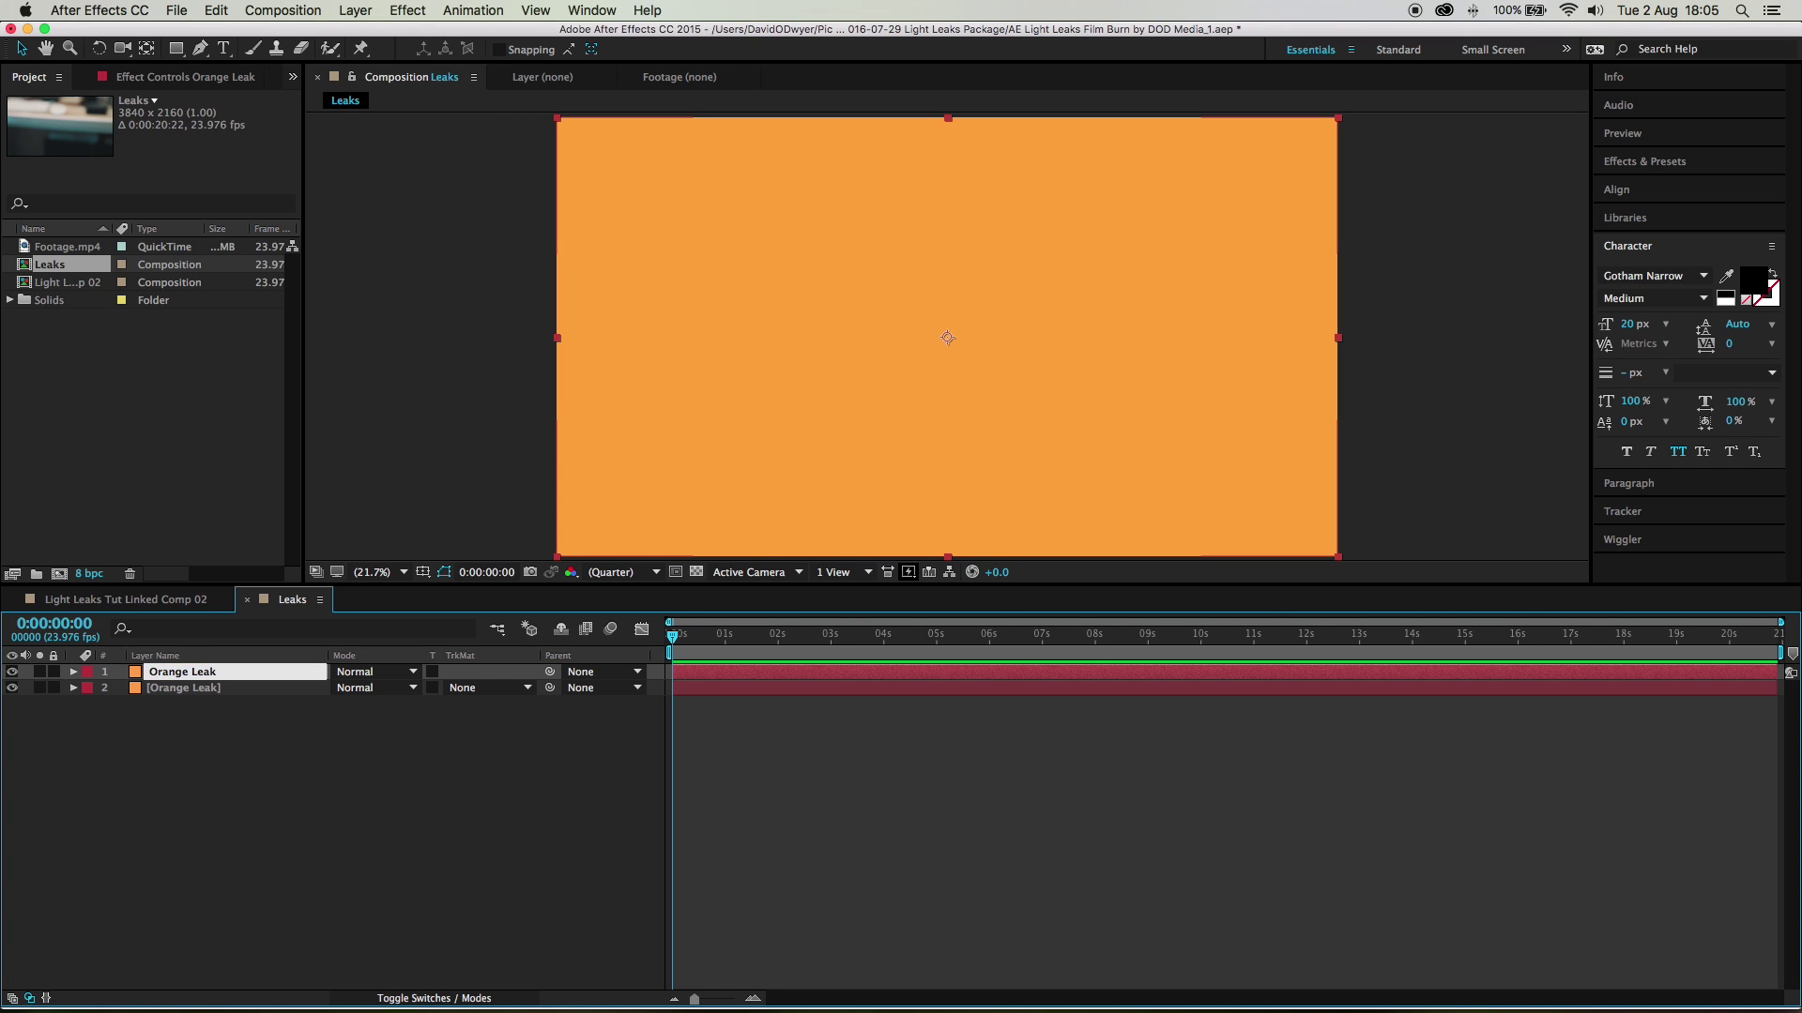
text(Purple Leak)
key(Return)
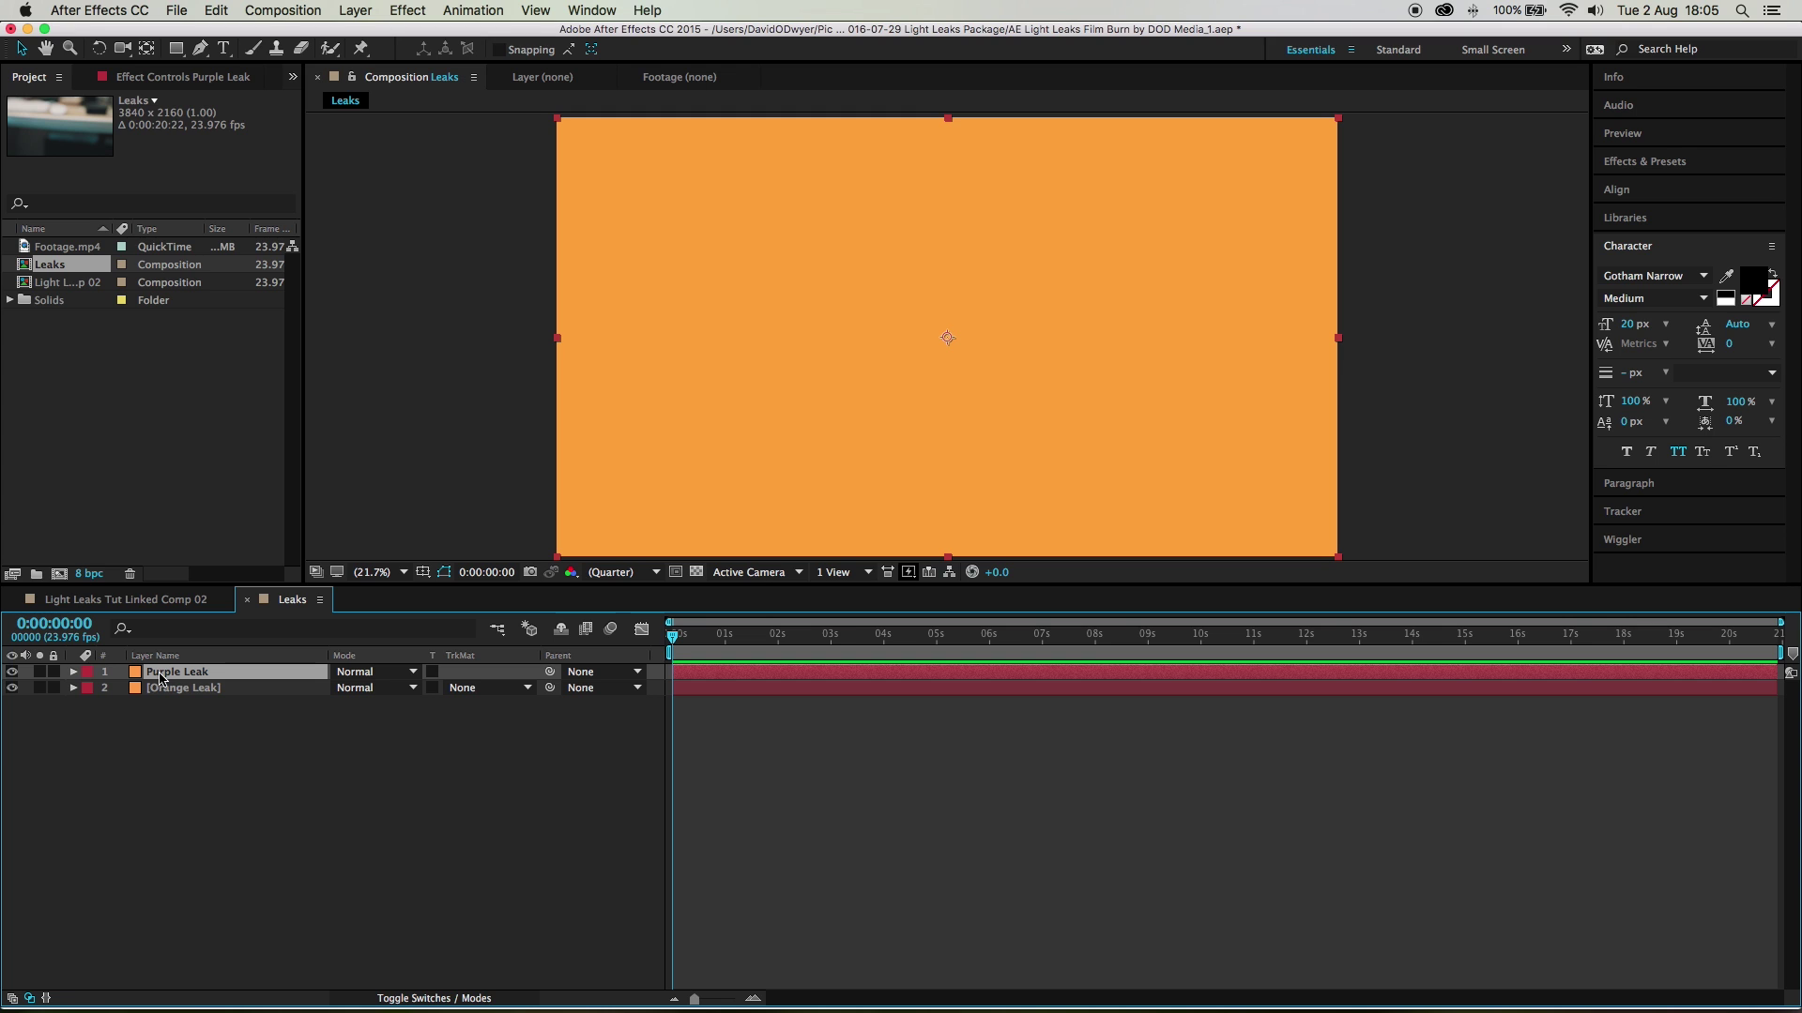
Step: Change the Purple Leak solid's colour to a vivid purple in Solid Settings
key(super+shift+y)
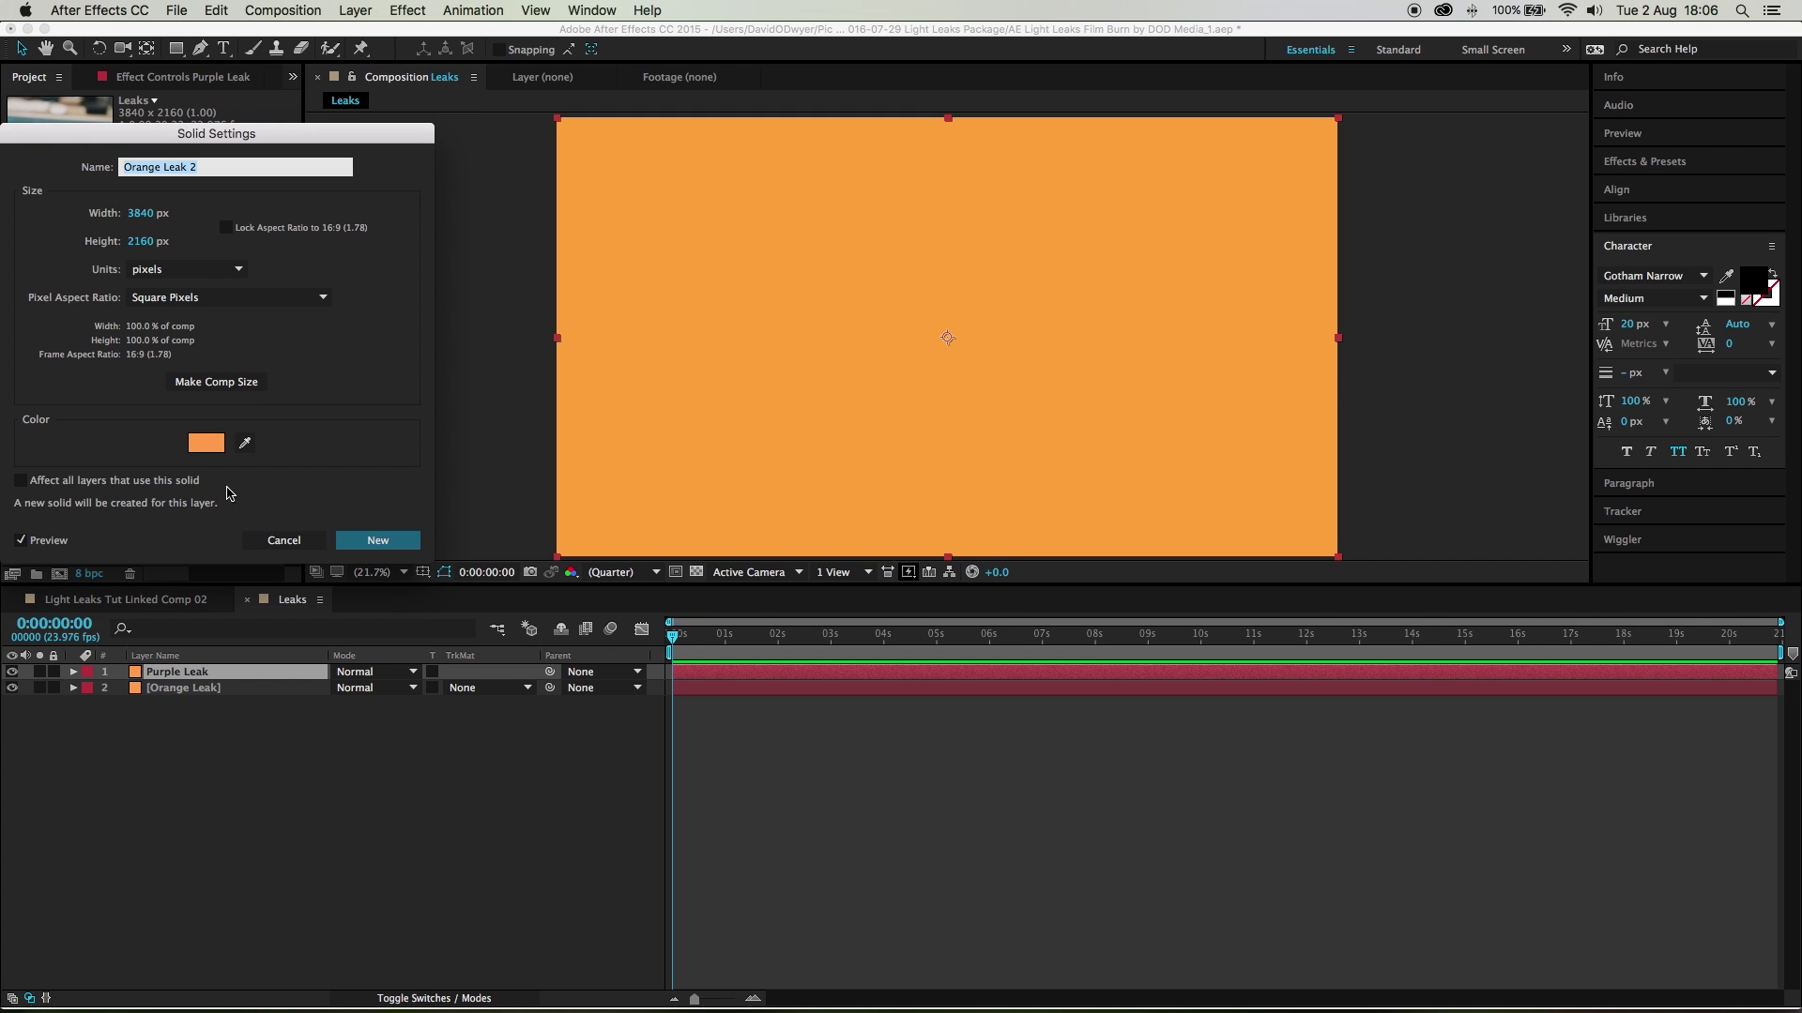
click(205, 445)
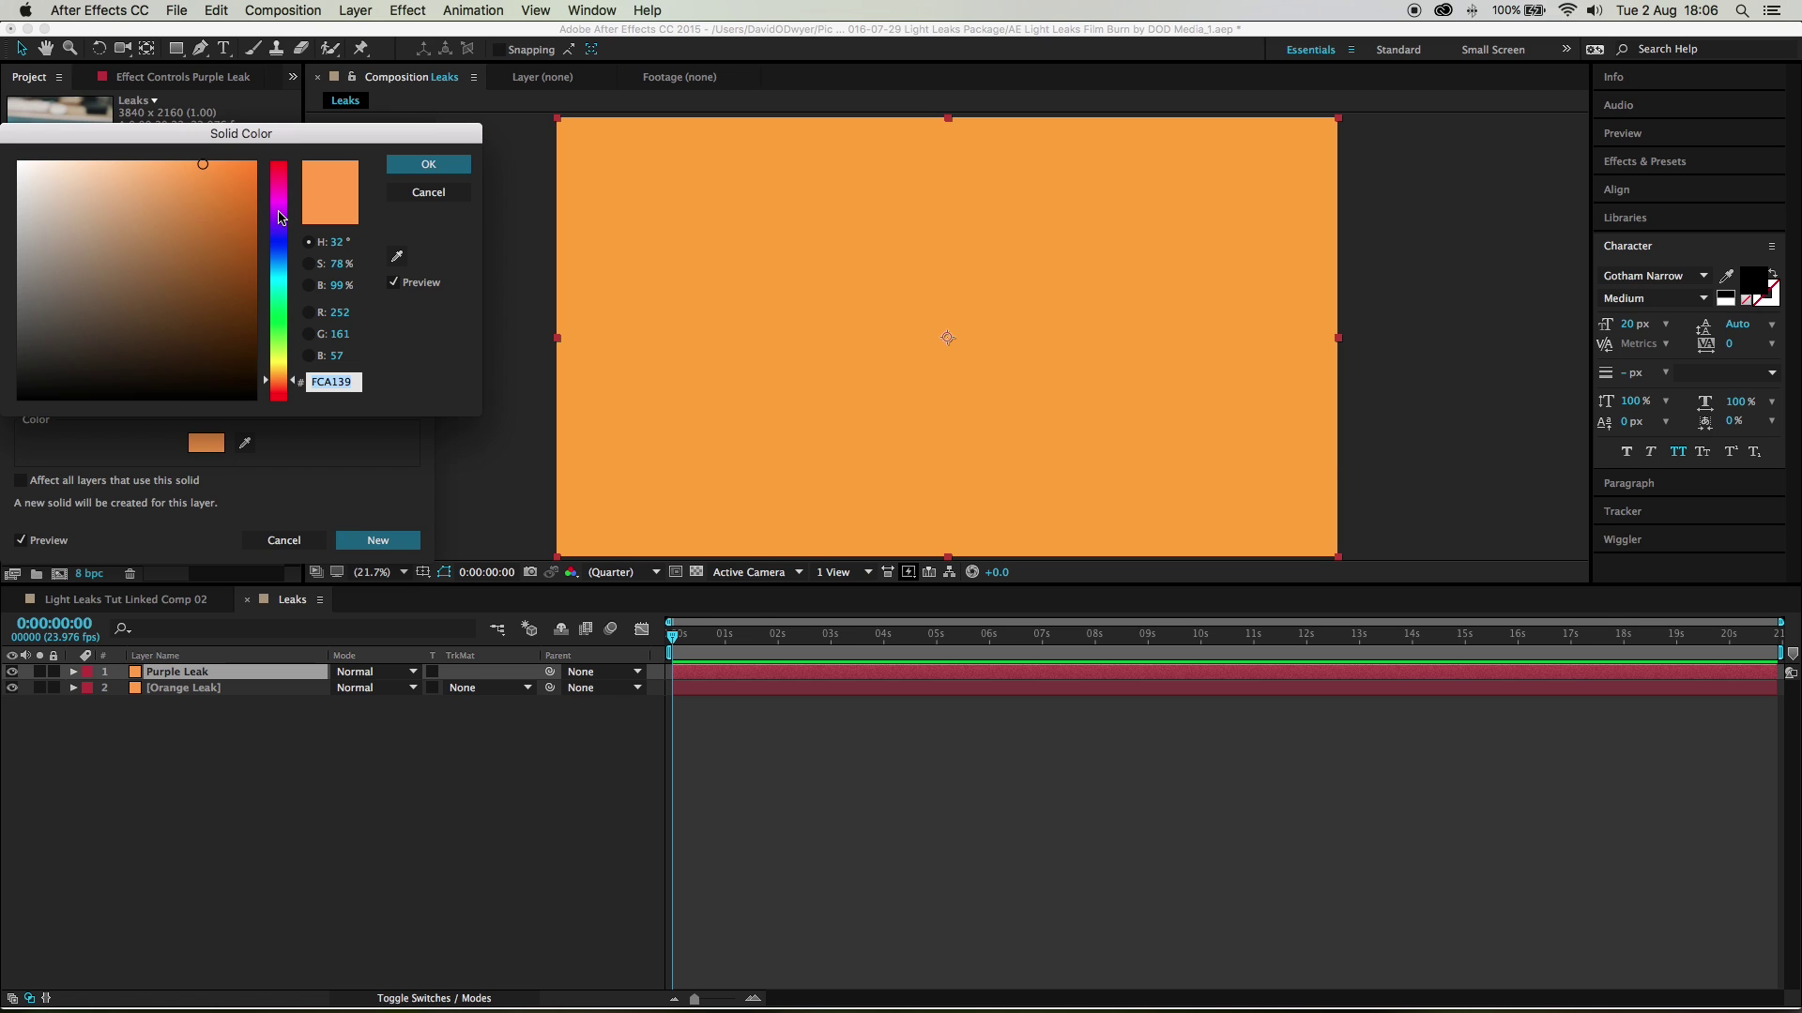
click(278, 214)
click(445, 164)
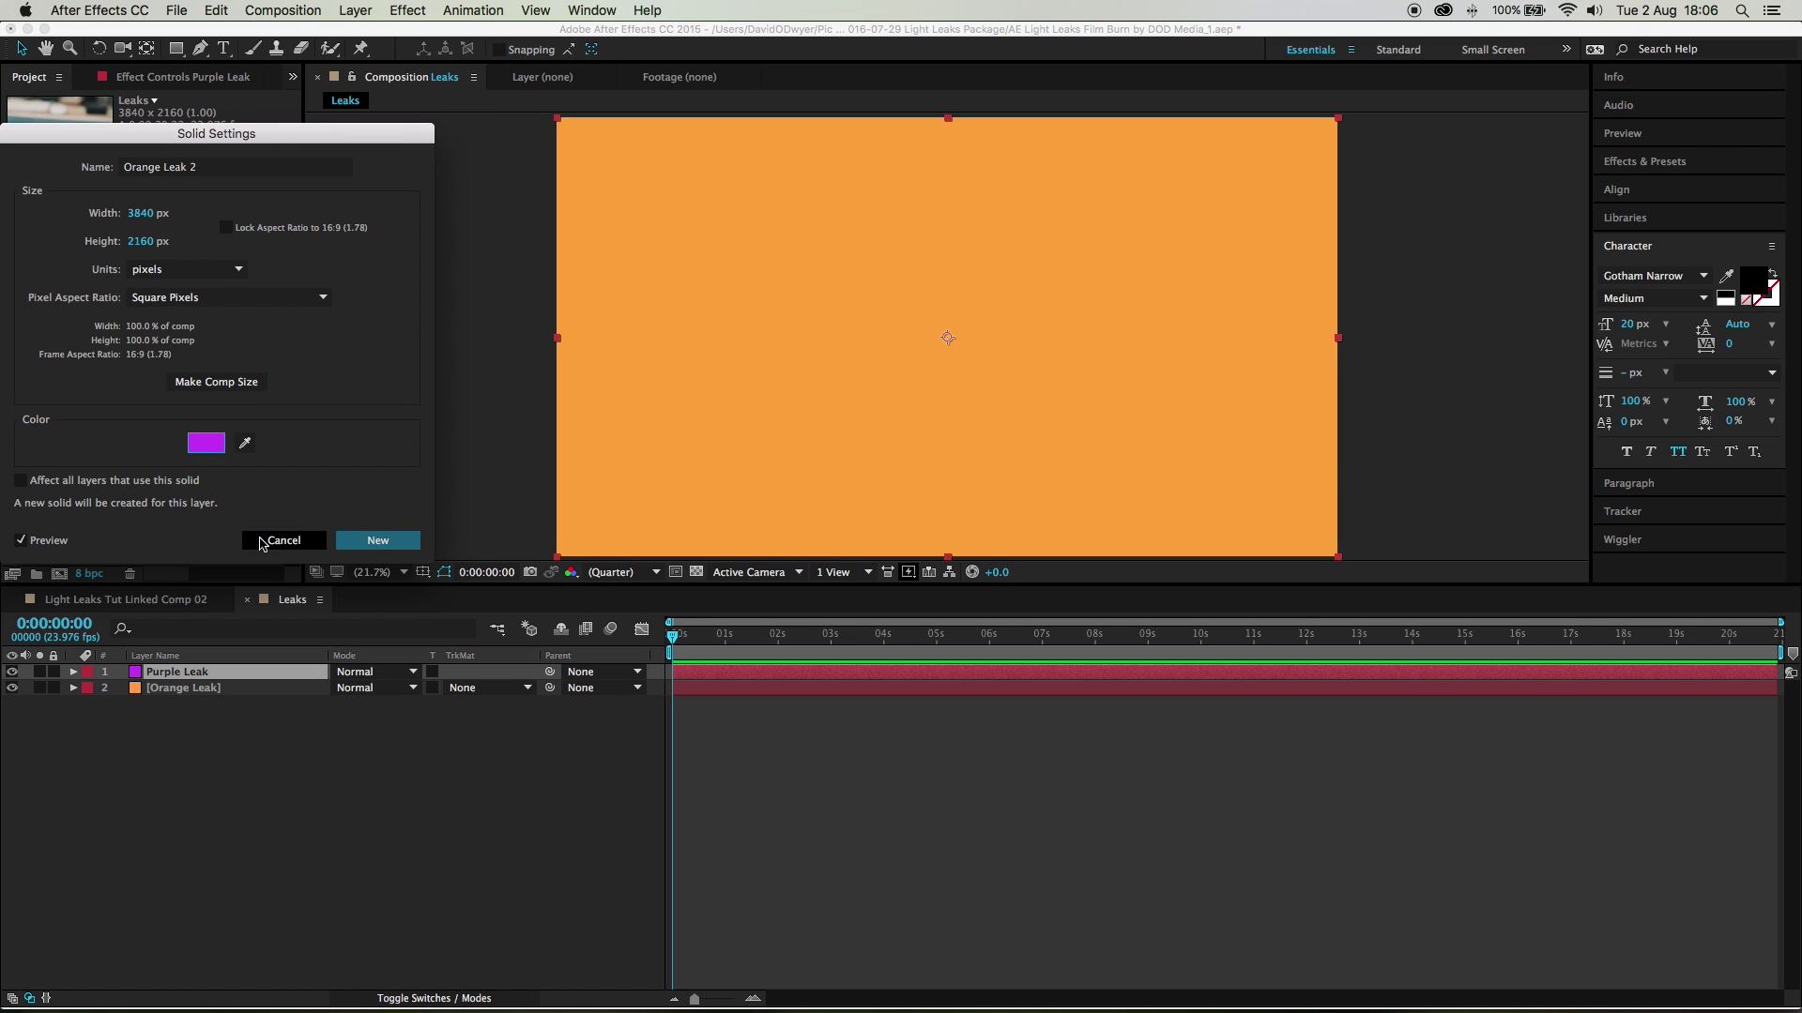
click(377, 542)
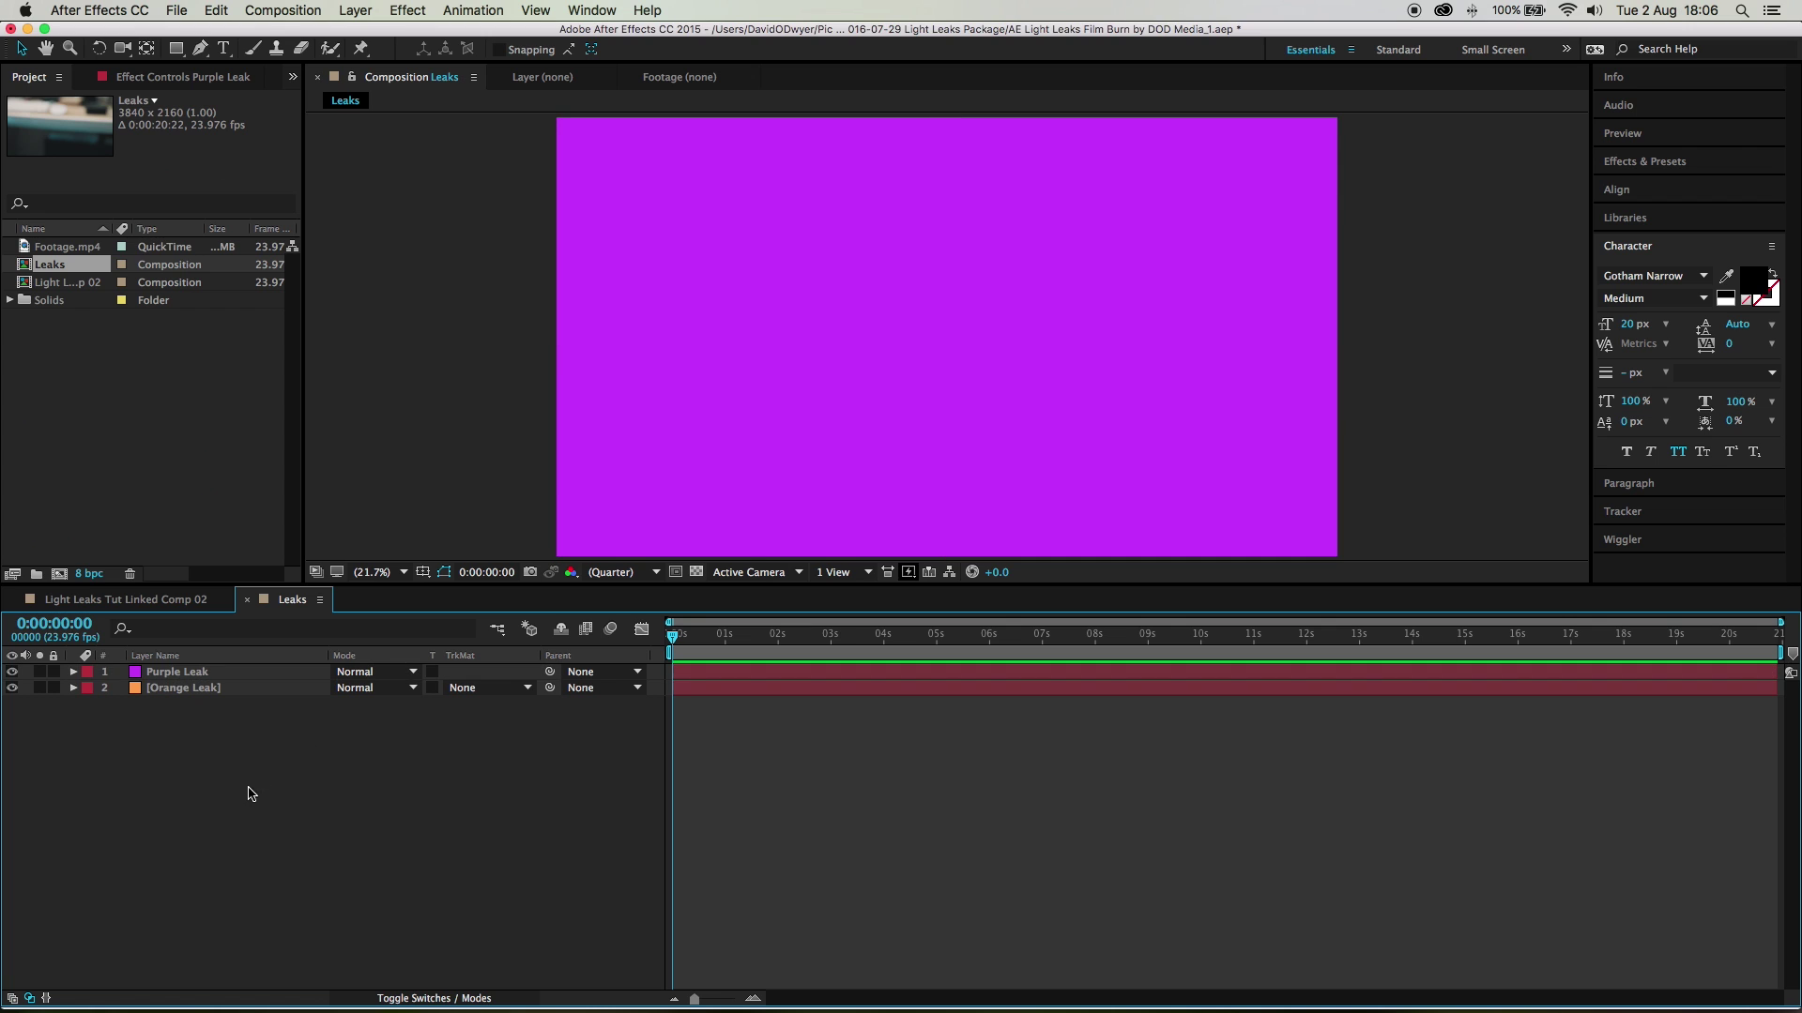
click(181, 692)
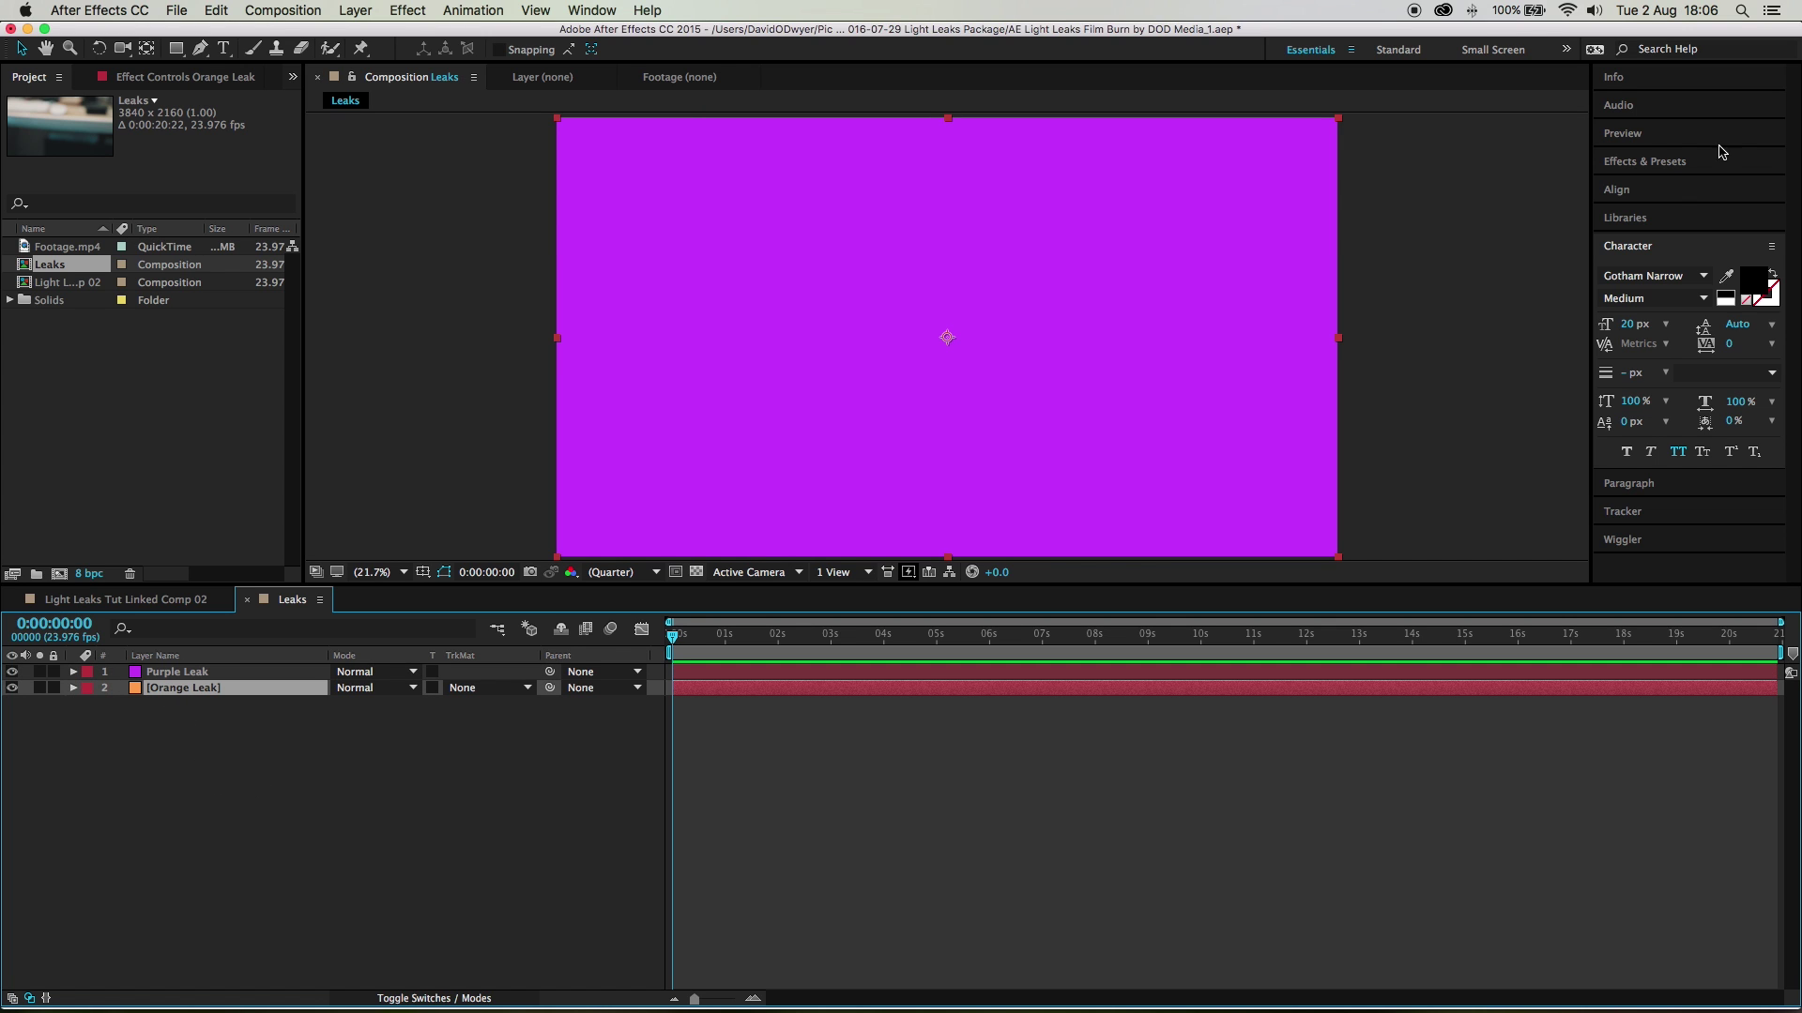
click(1665, 161)
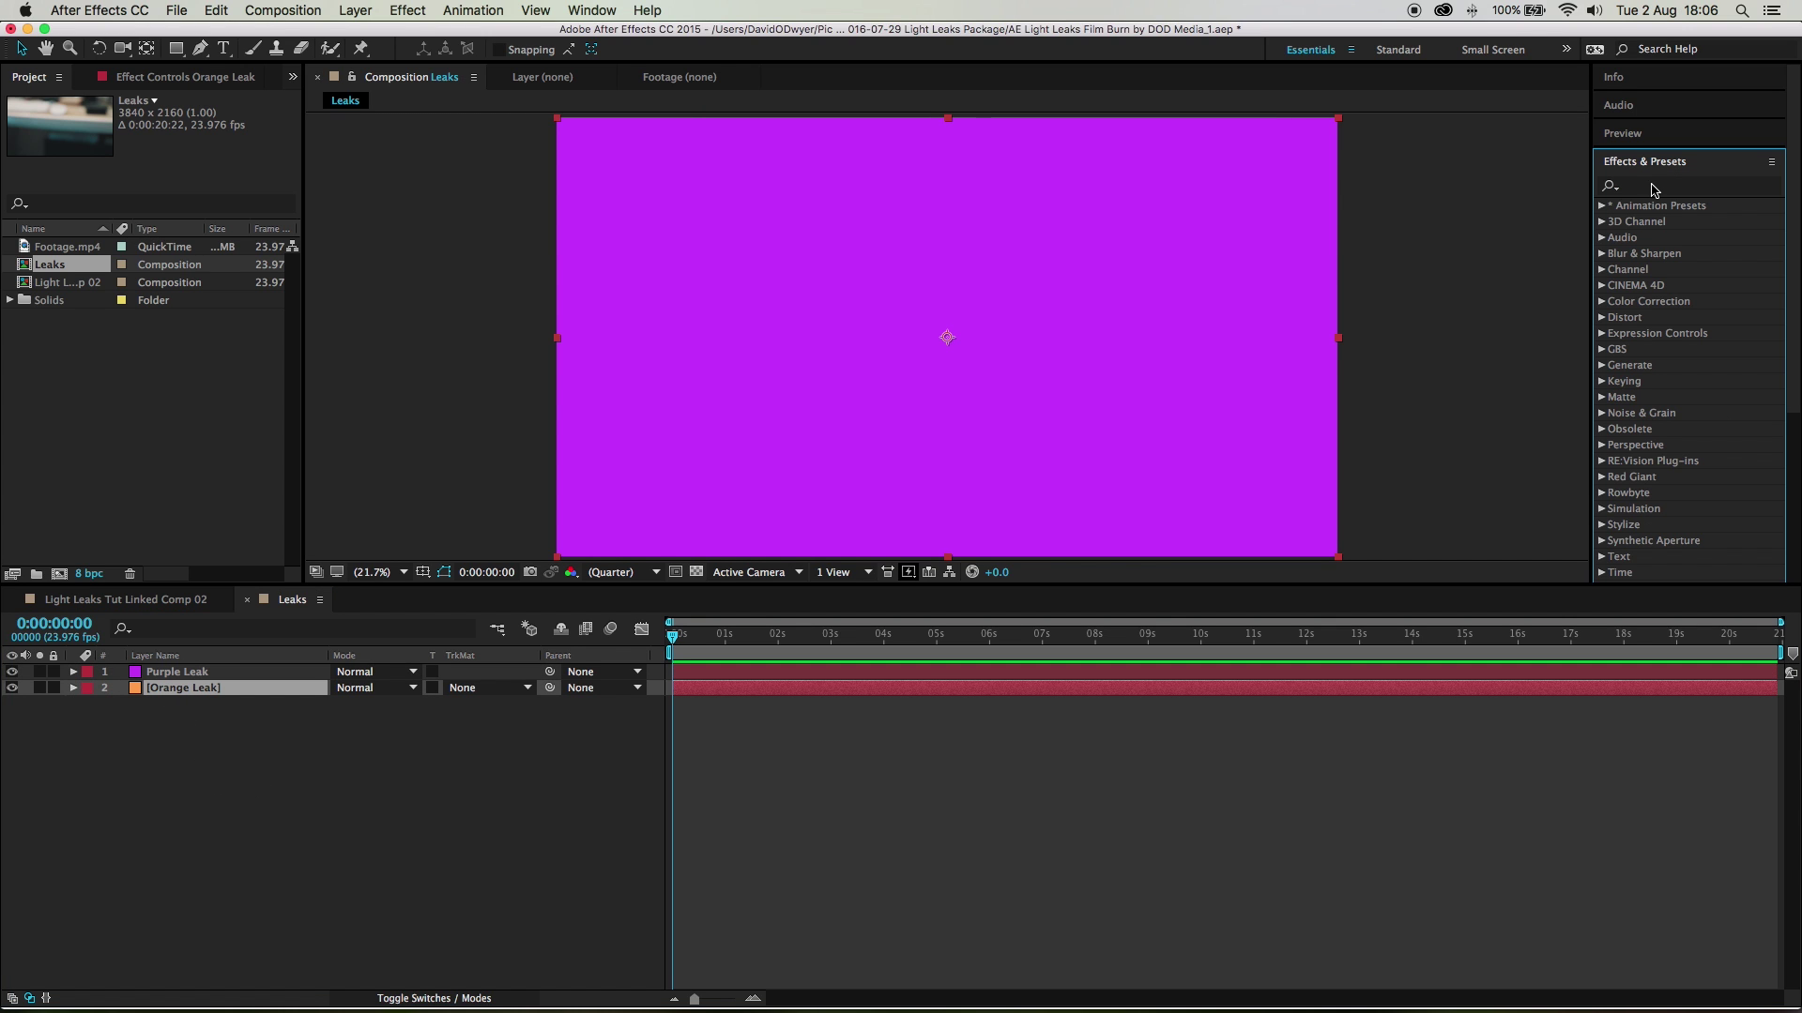
Step: Apply Turbulent Noise to Orange Leak and hide the Purple Leak layer
click(1667, 189)
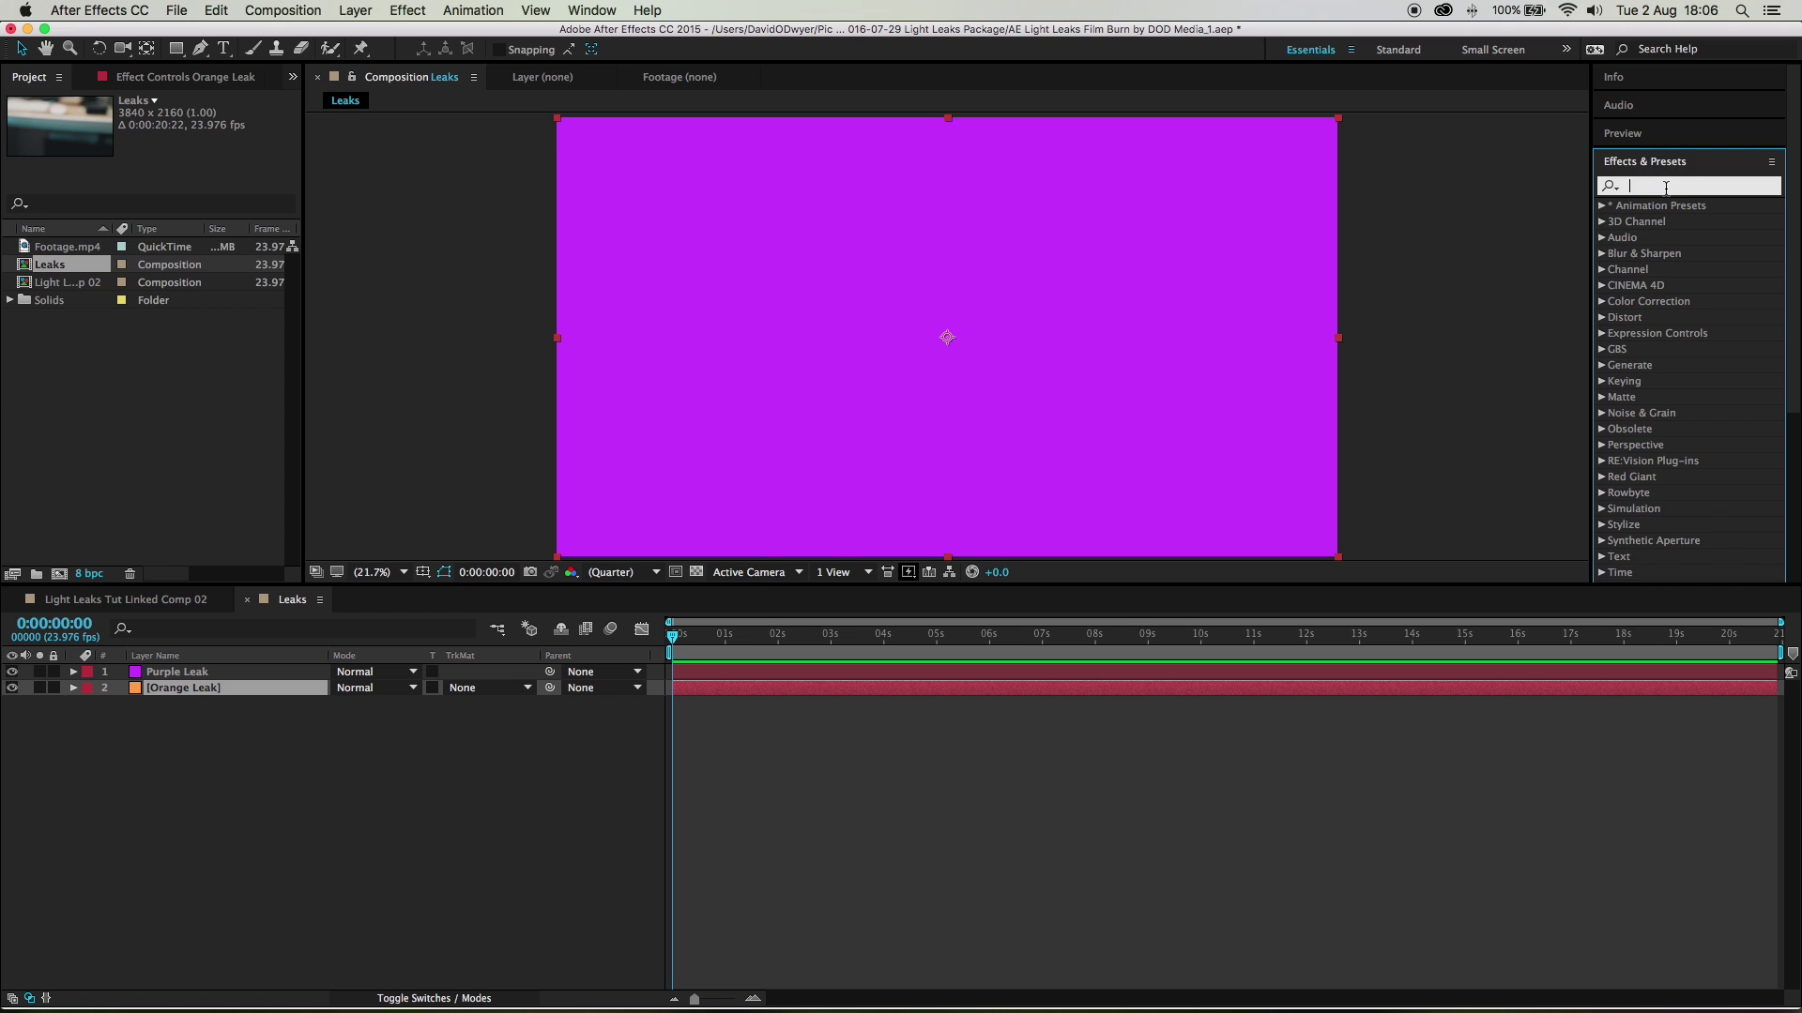
text(turbu)
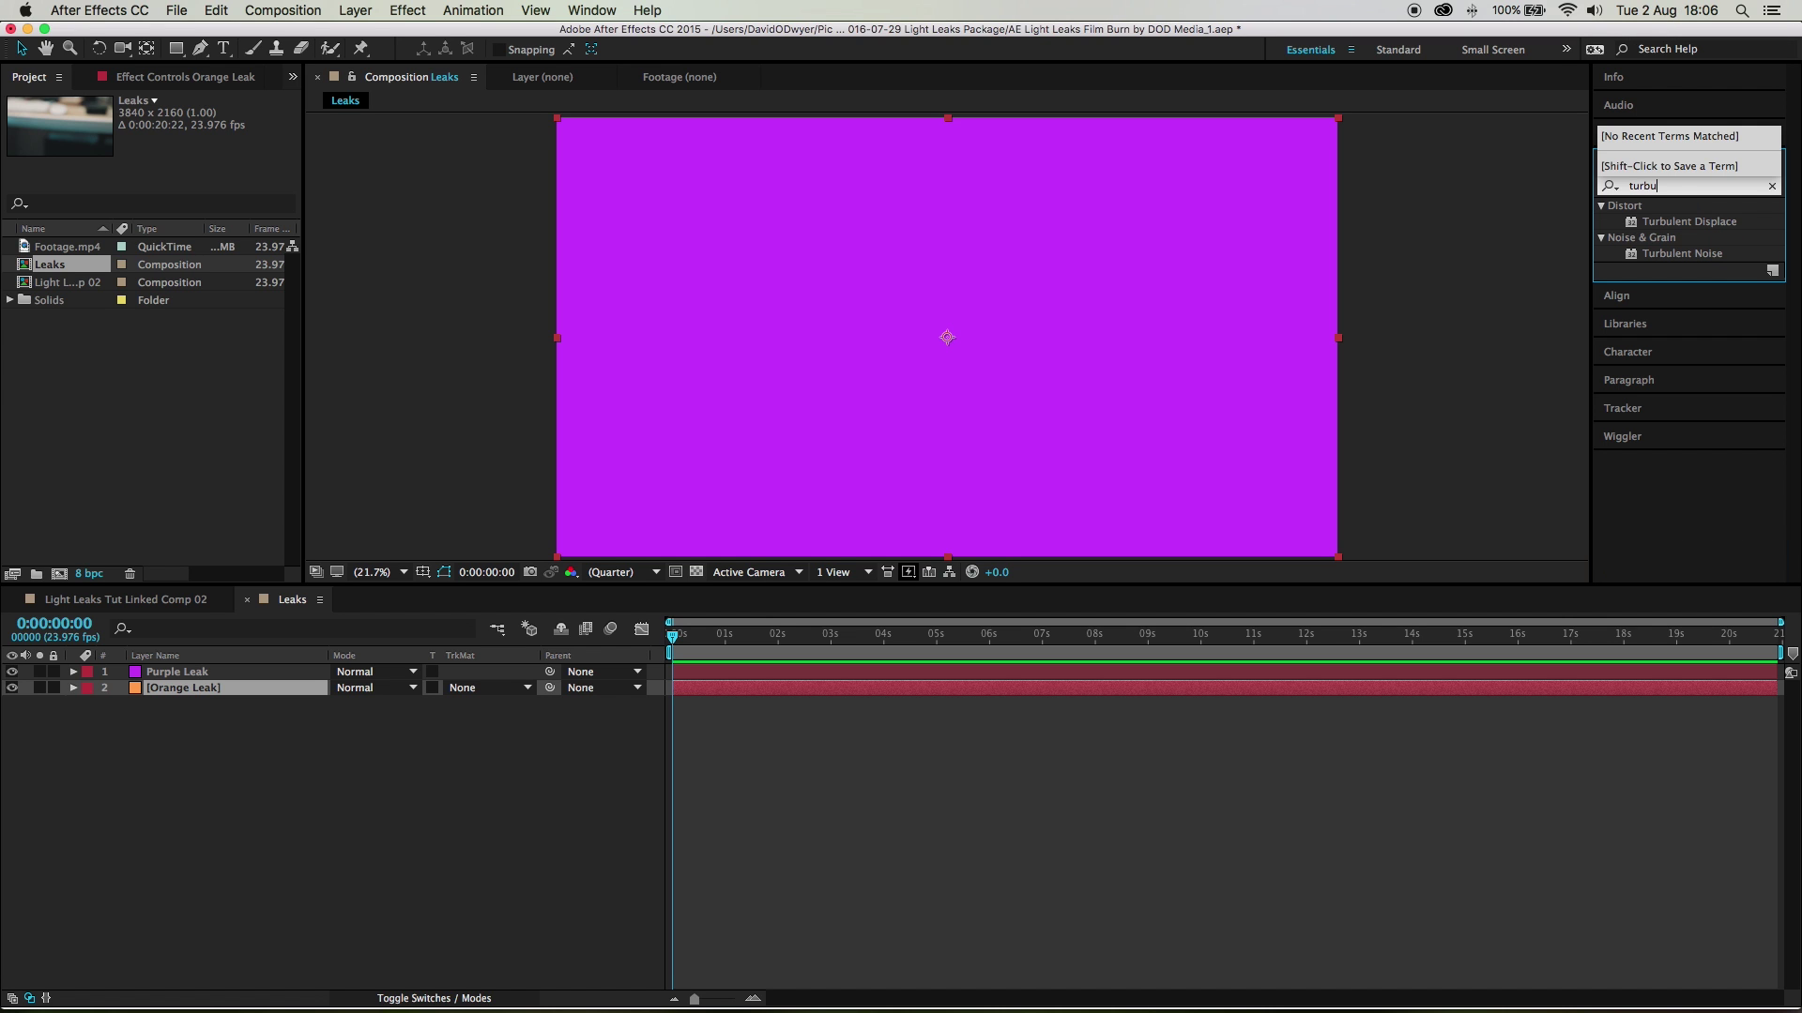
double_click(1669, 255)
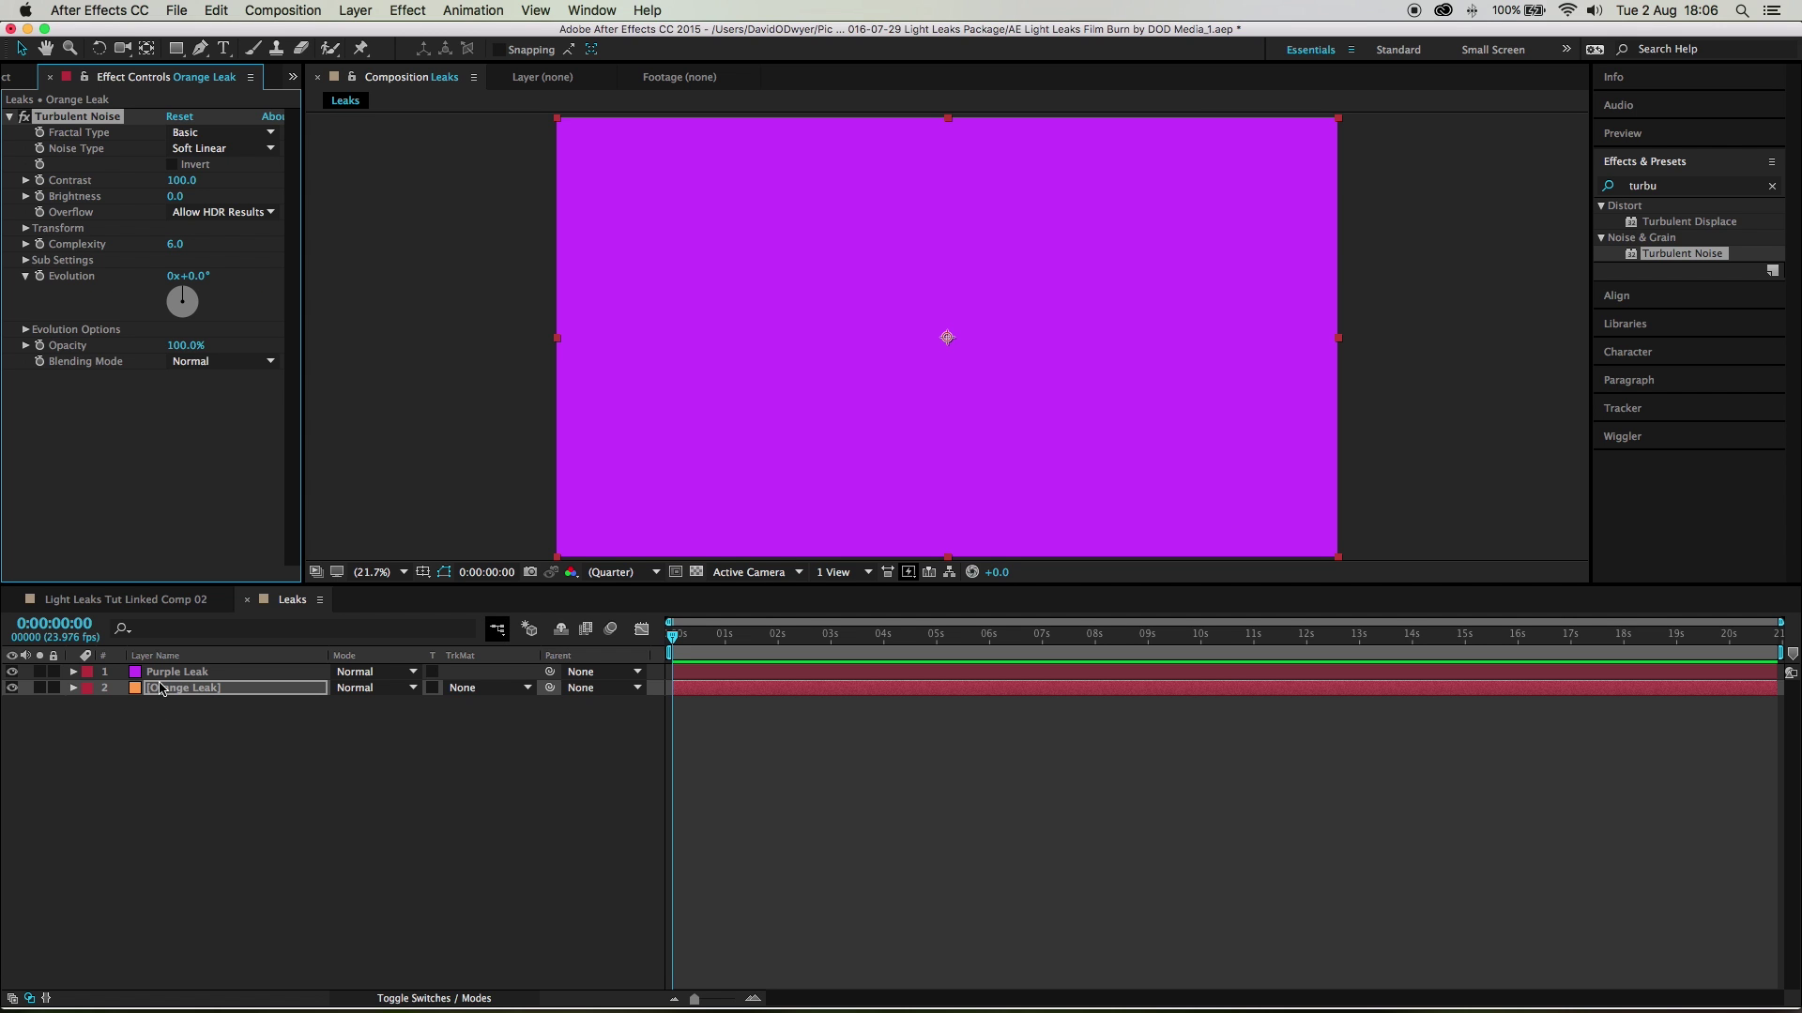
click(12, 672)
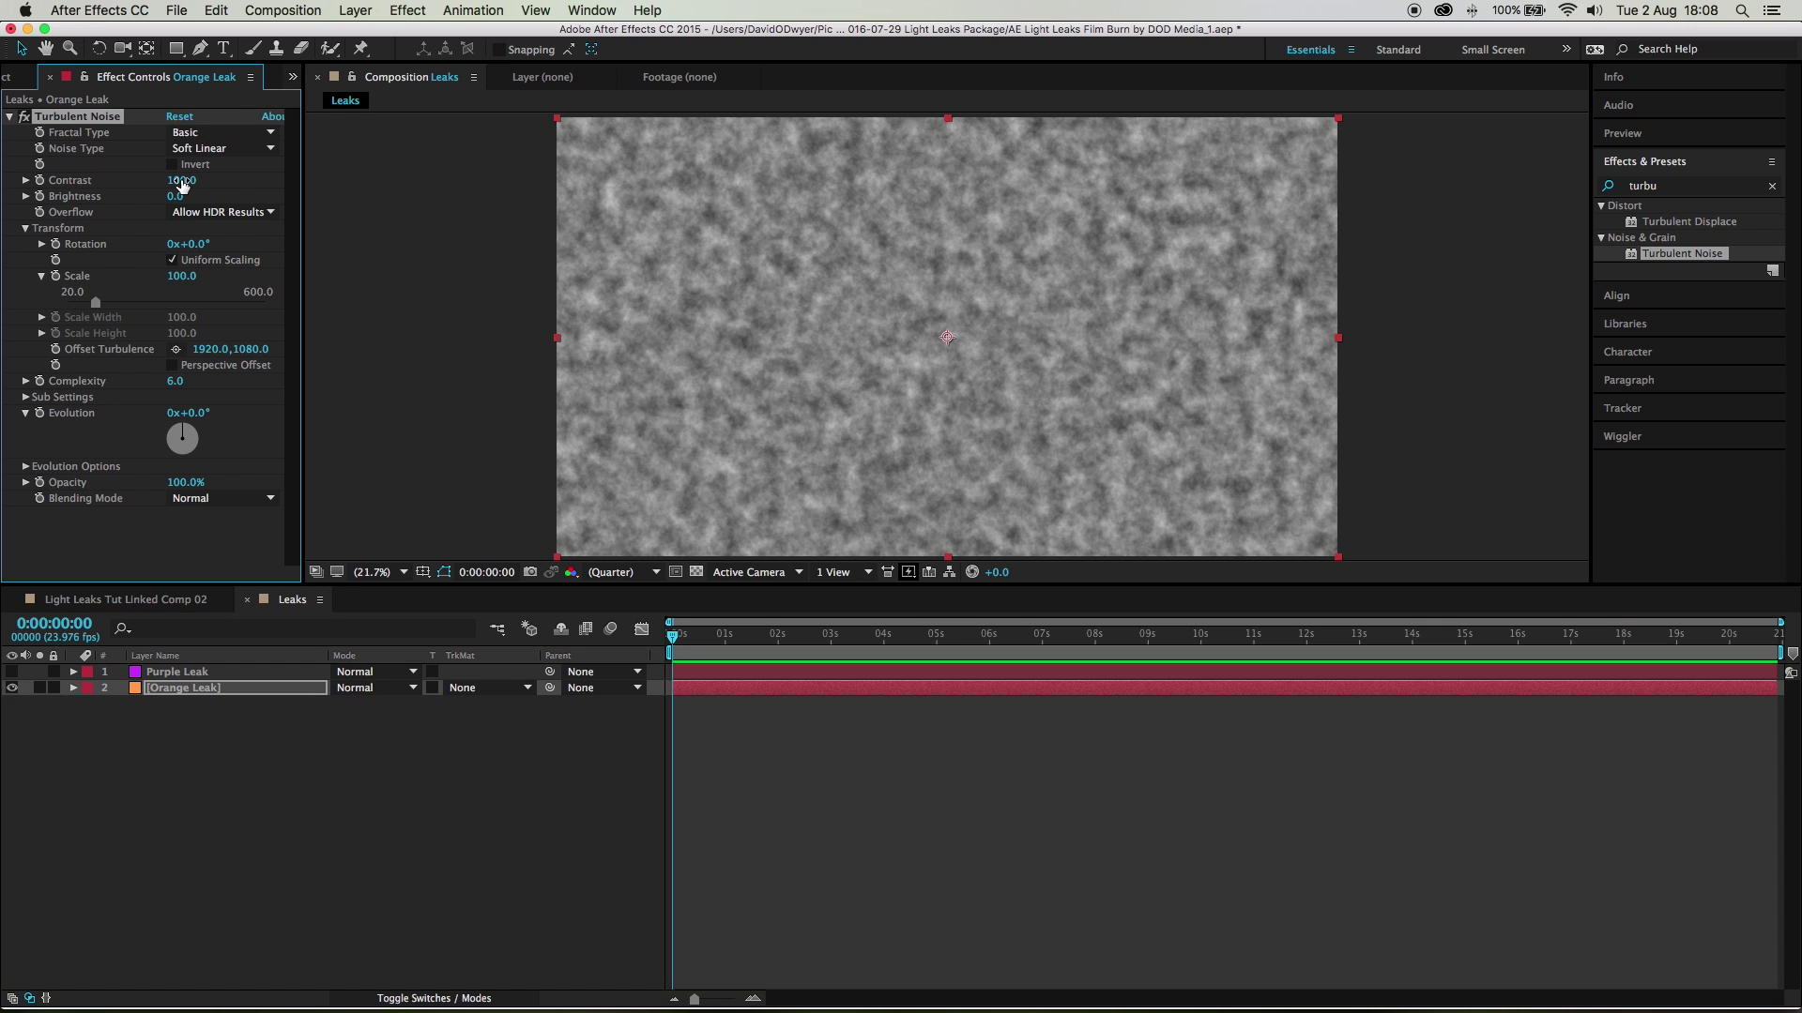
Step: Make the noise a huge soft gradient: Contrast 354, Scale 6350, Complexity 2, brighter
drag(182, 181, 583, 184)
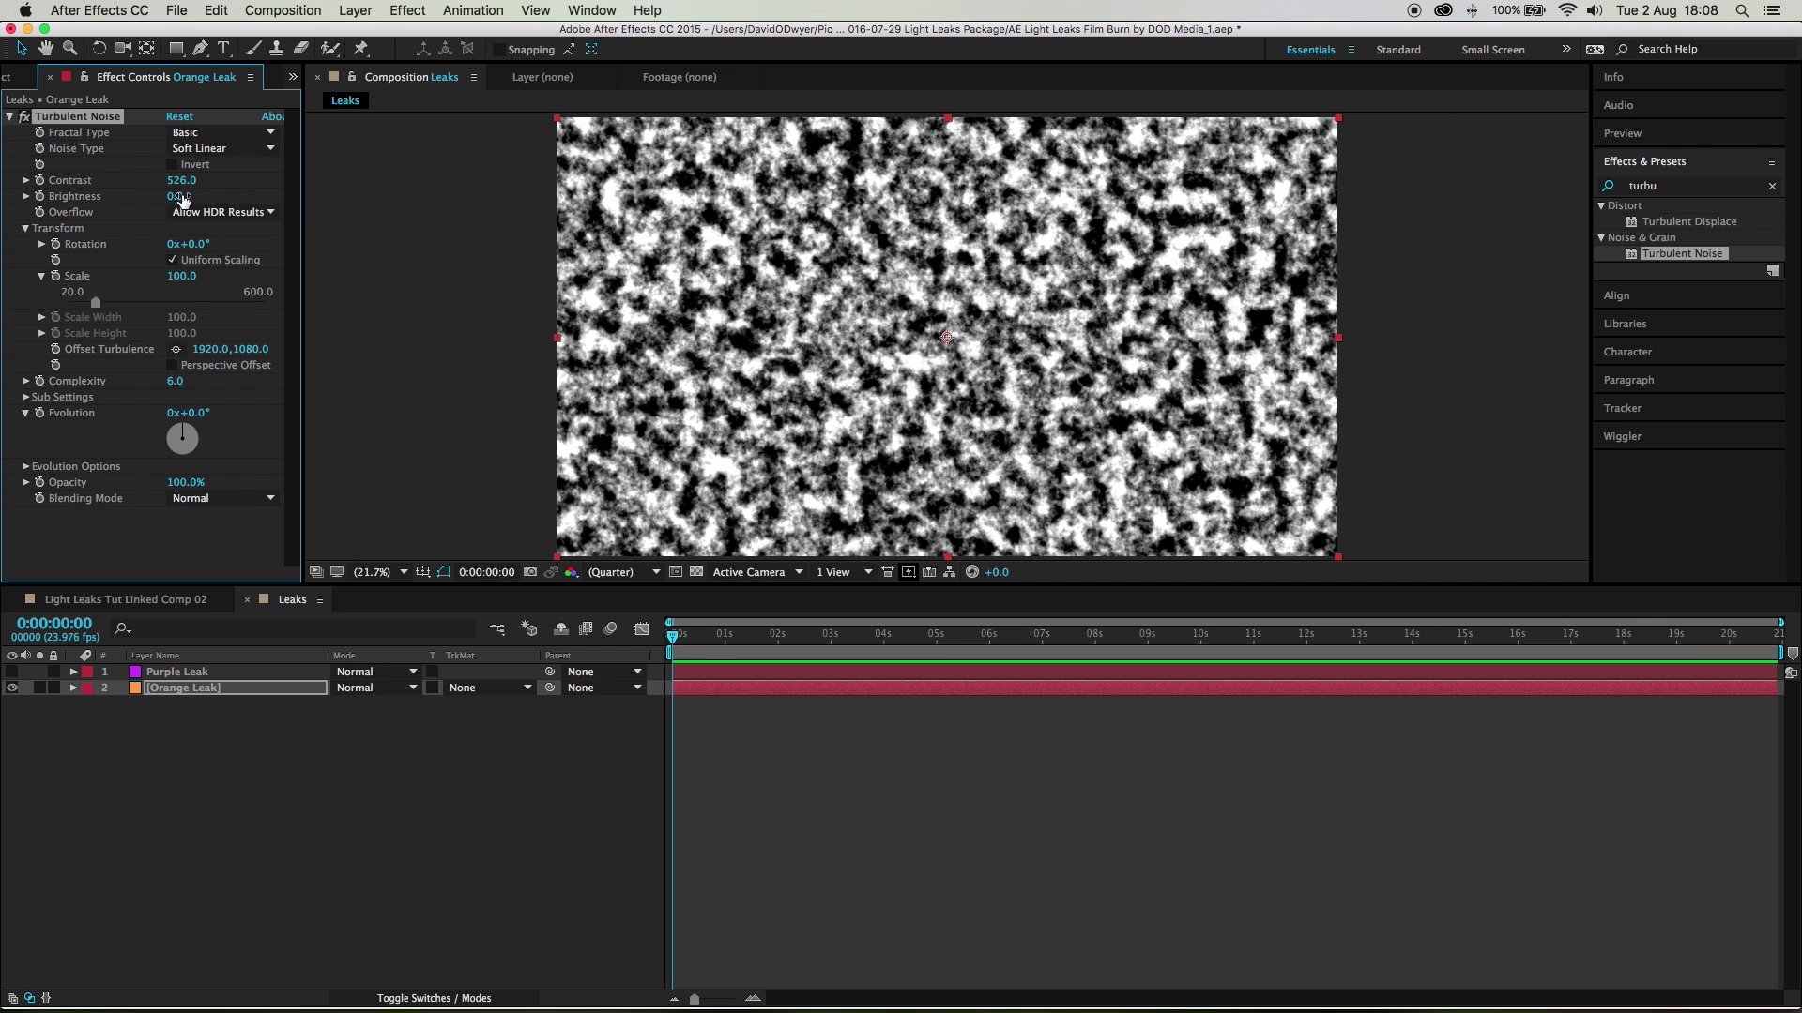
drag(182, 199, 193, 198)
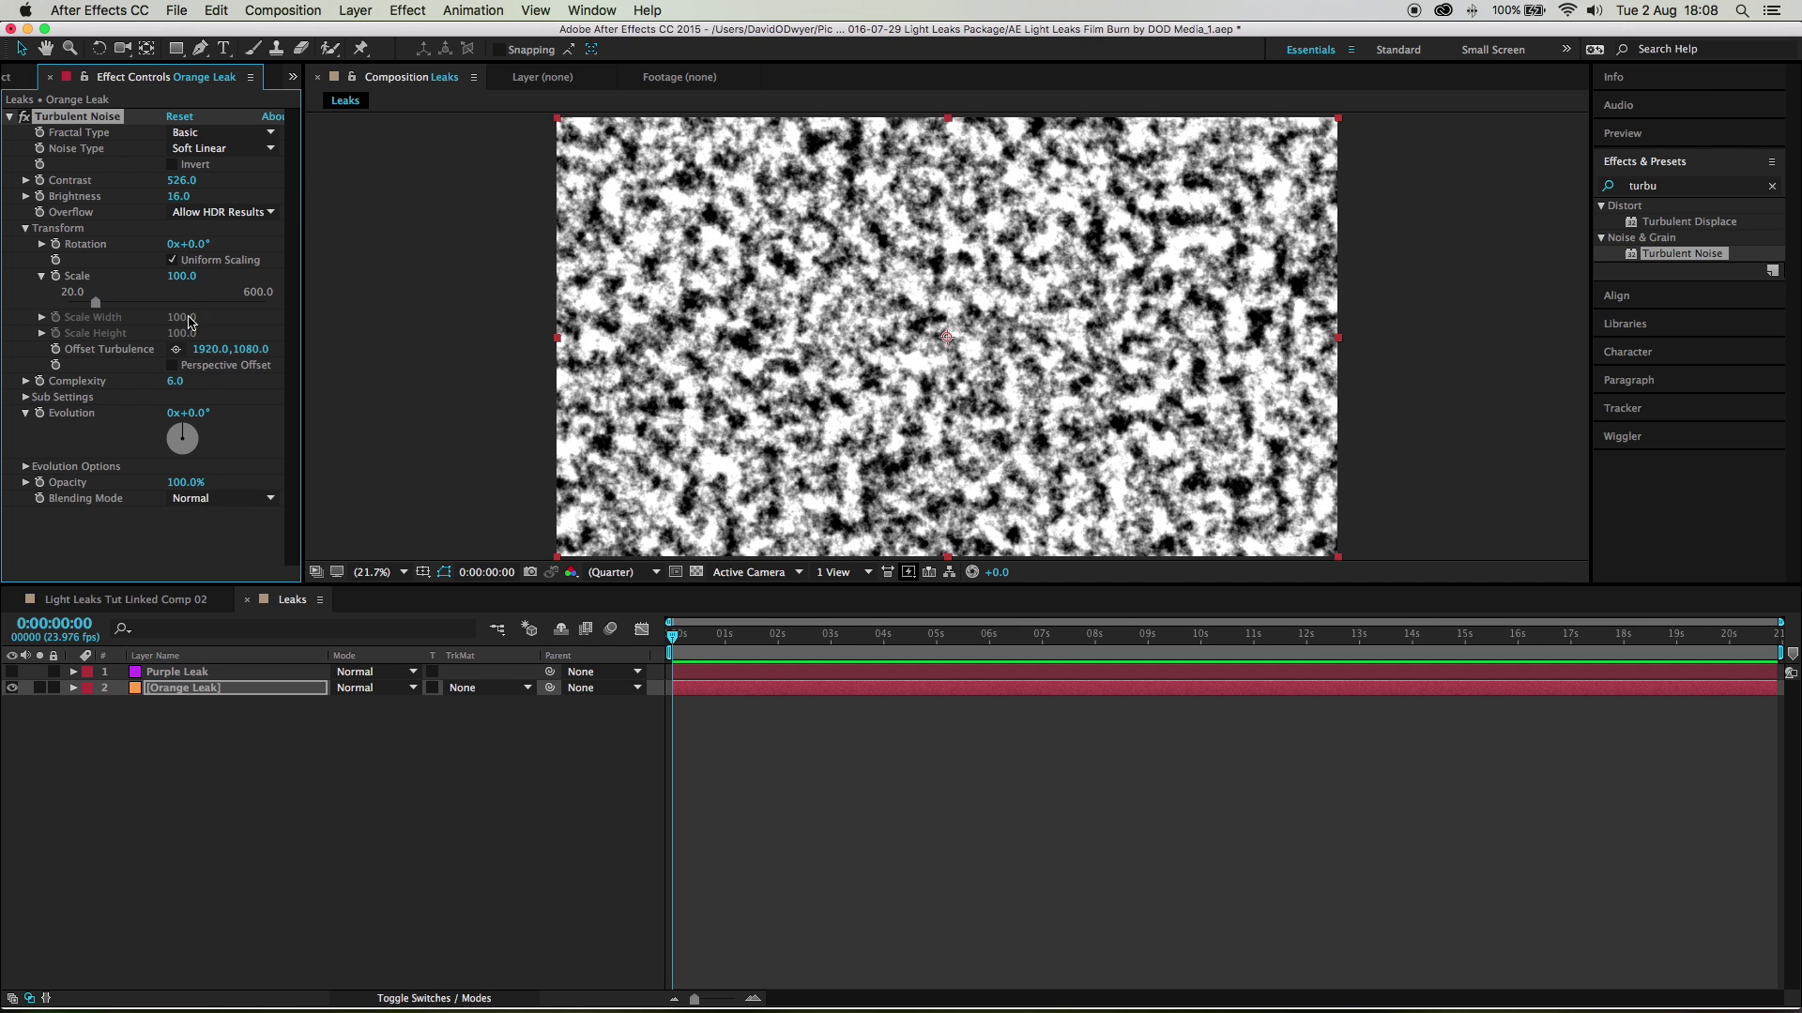
drag(174, 381, 105, 383)
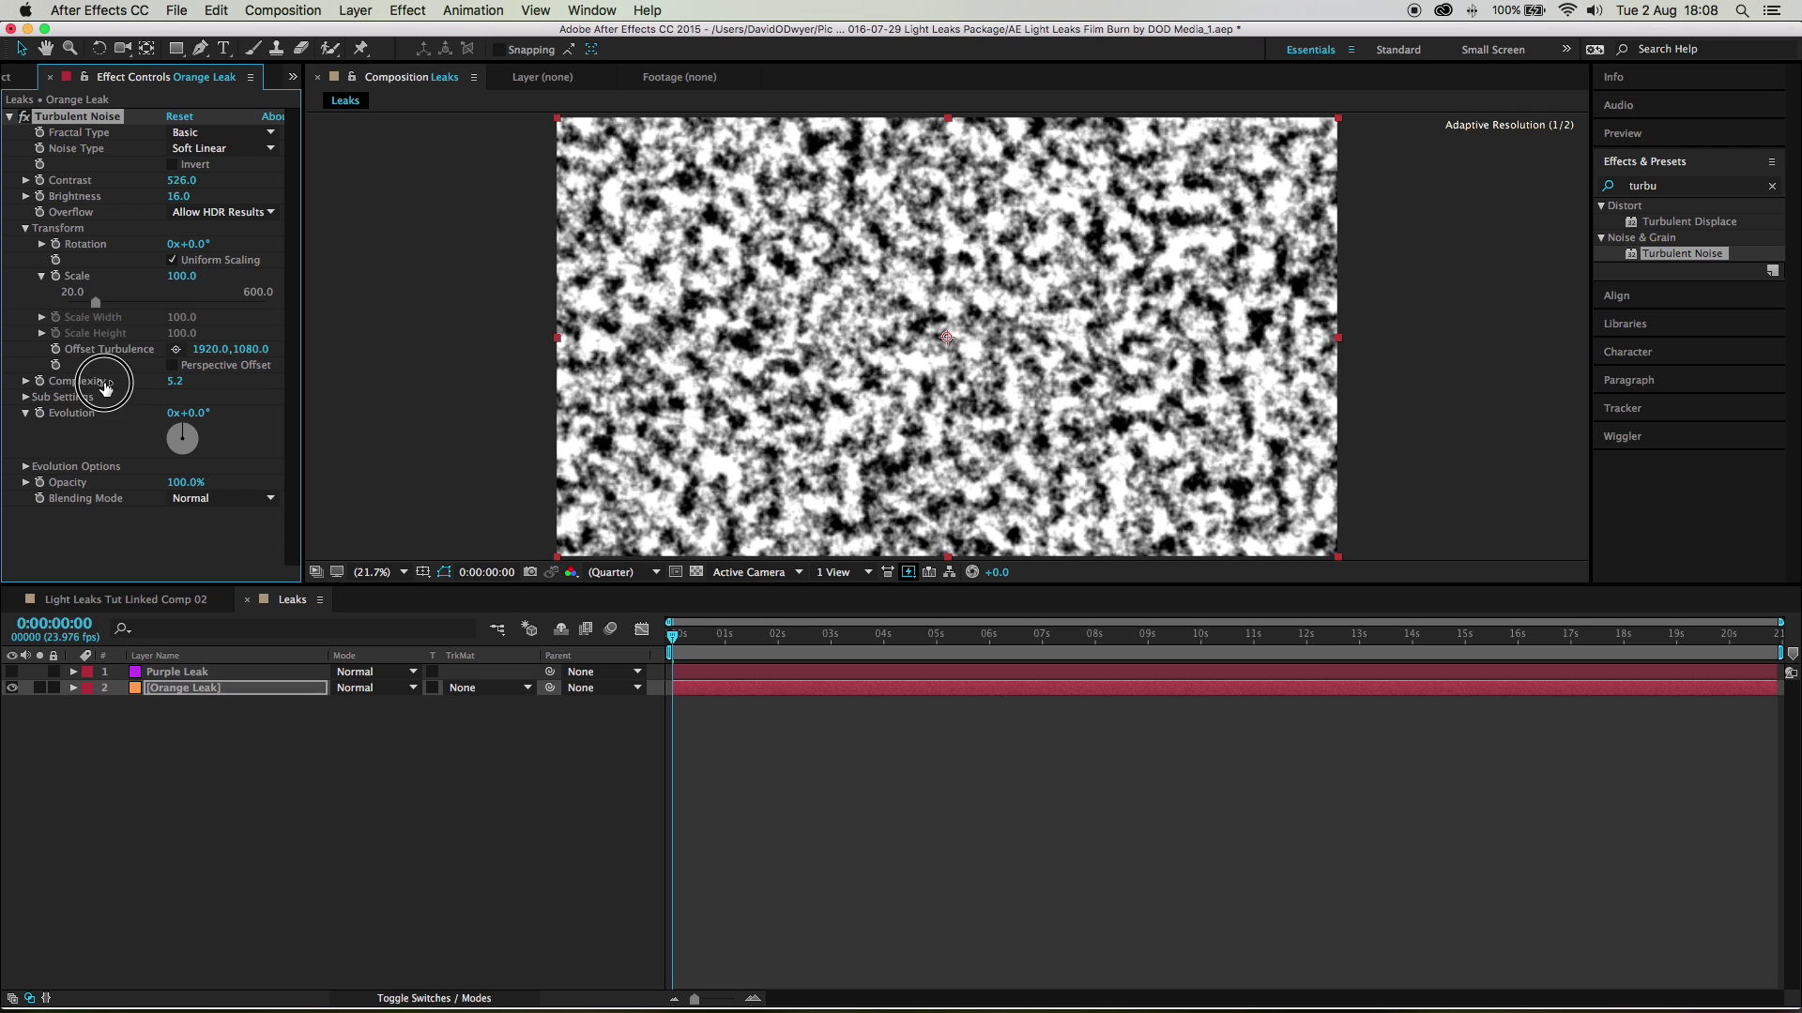
click(174, 379)
text(1)
click(197, 543)
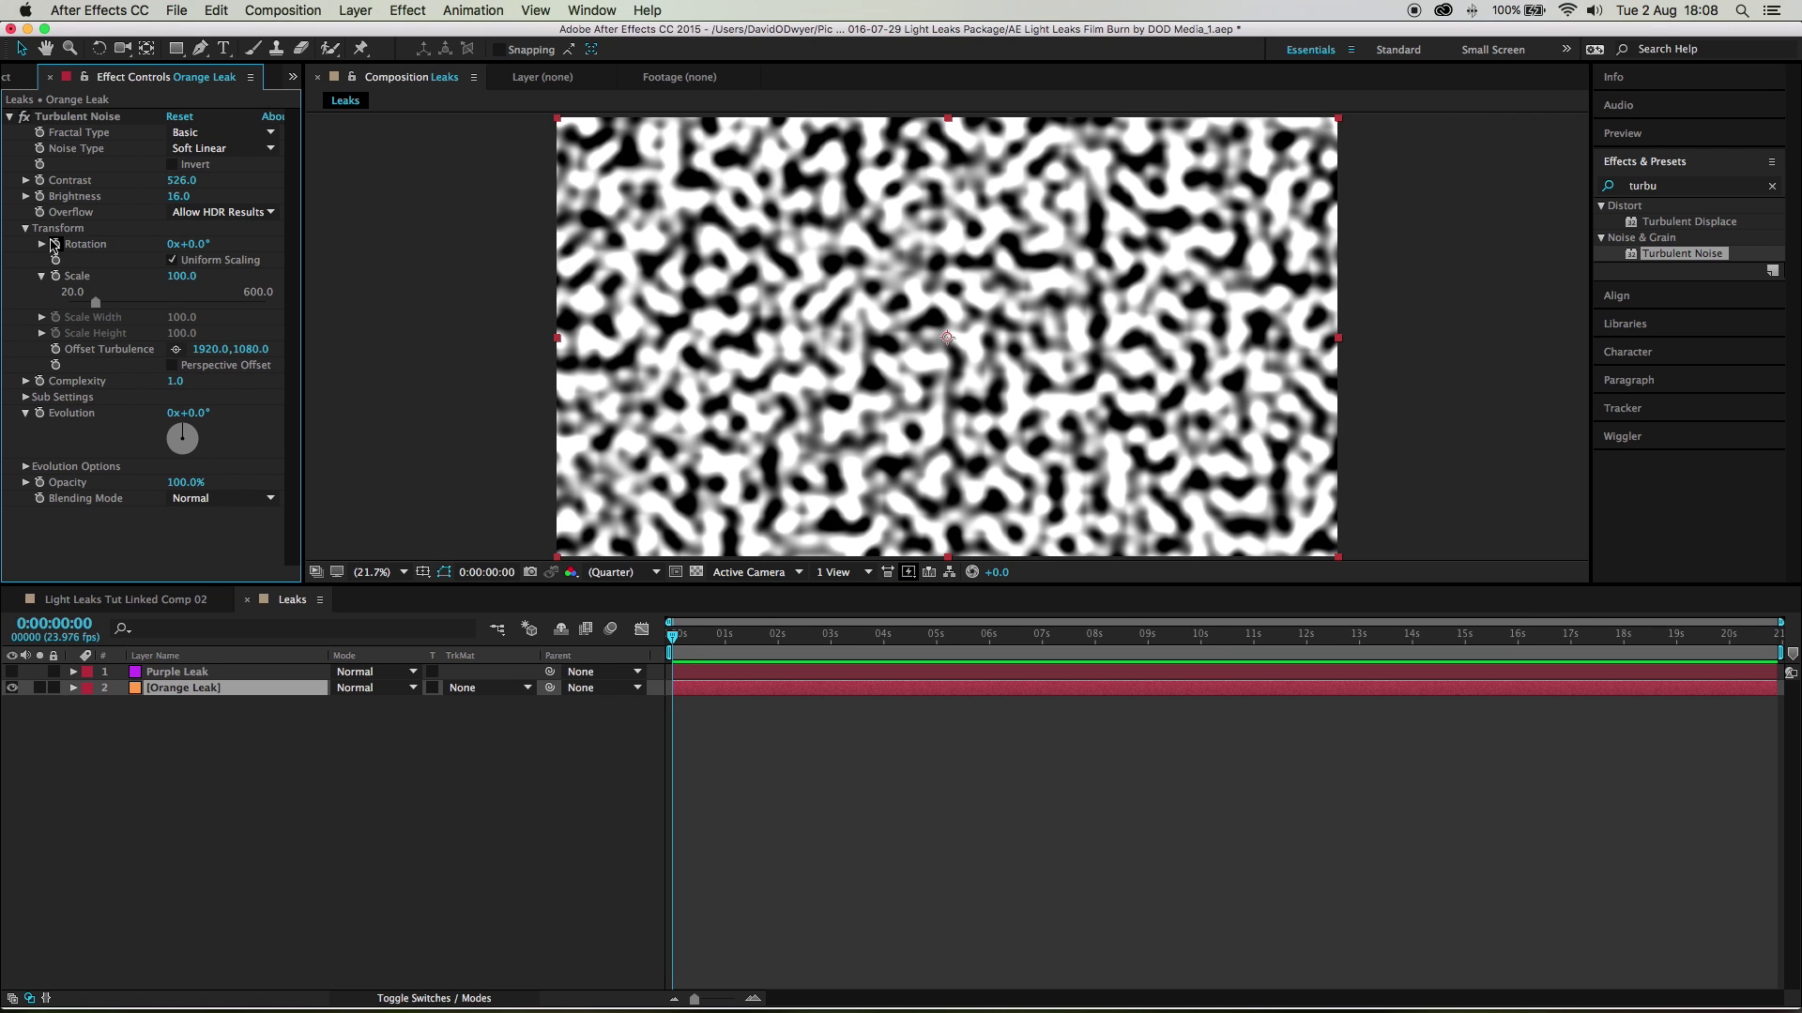
drag(179, 276, 993, 269)
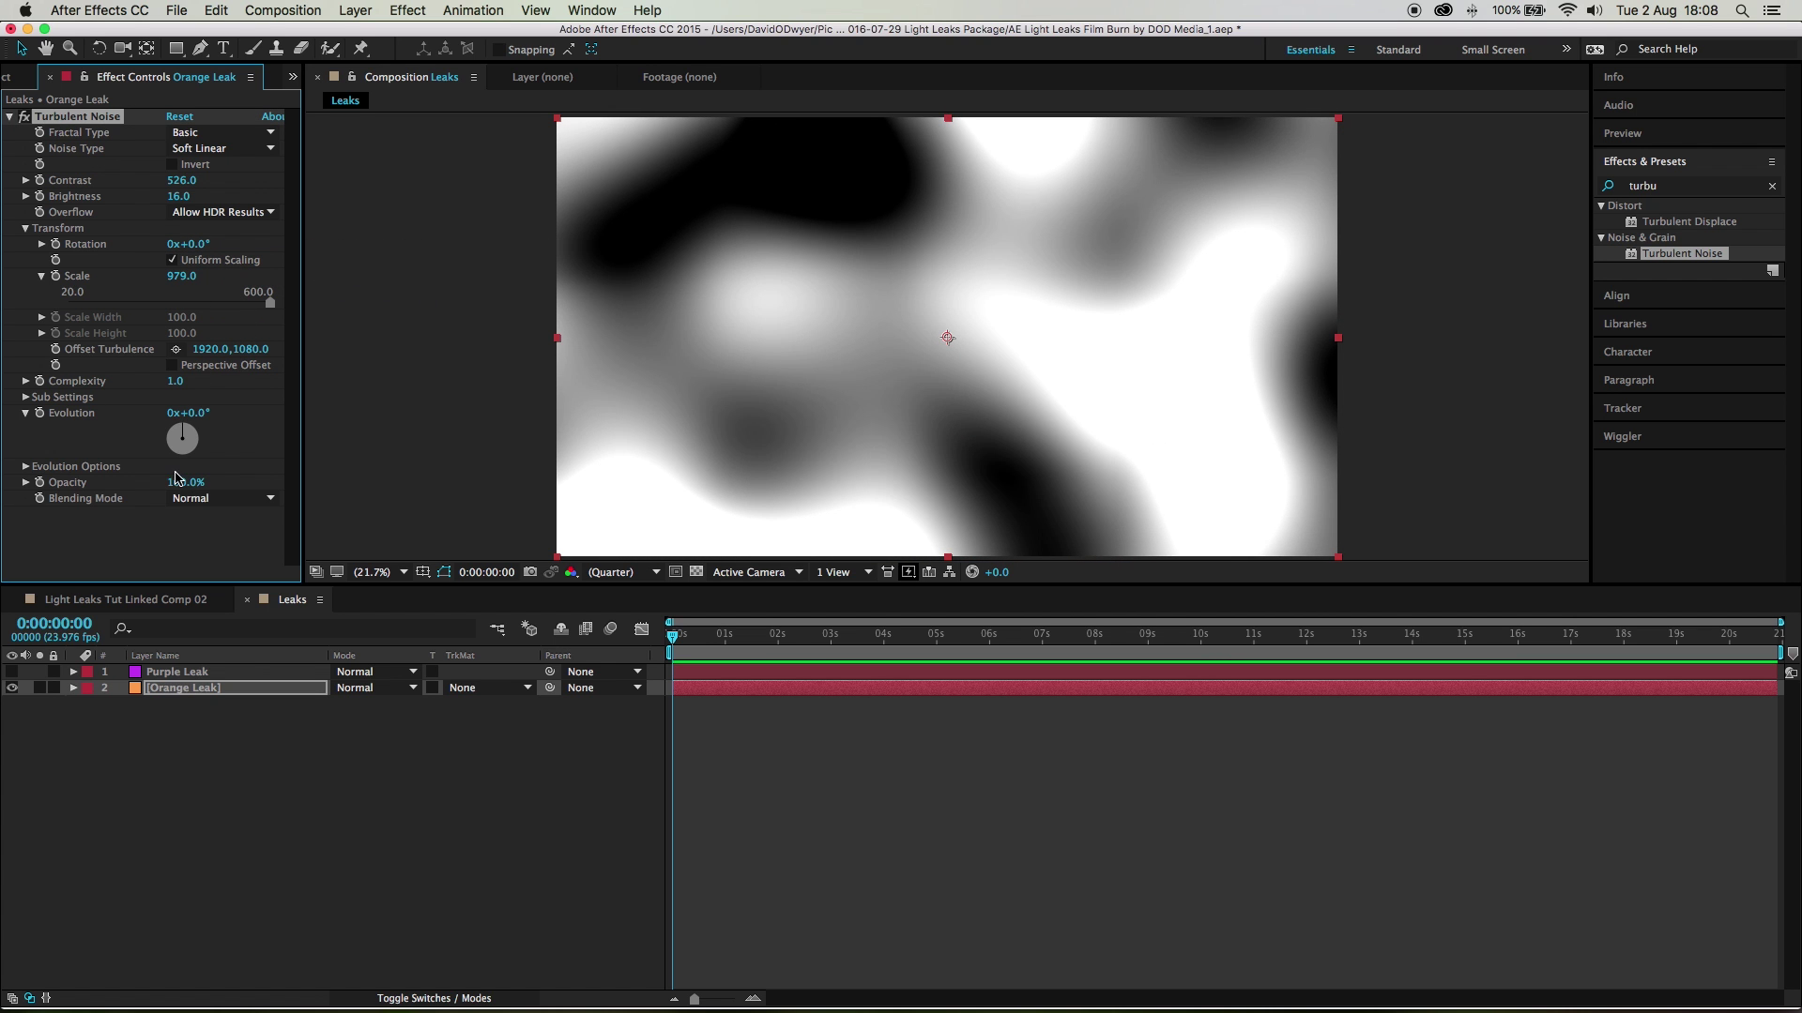
click(174, 381)
text(2)
click(170, 558)
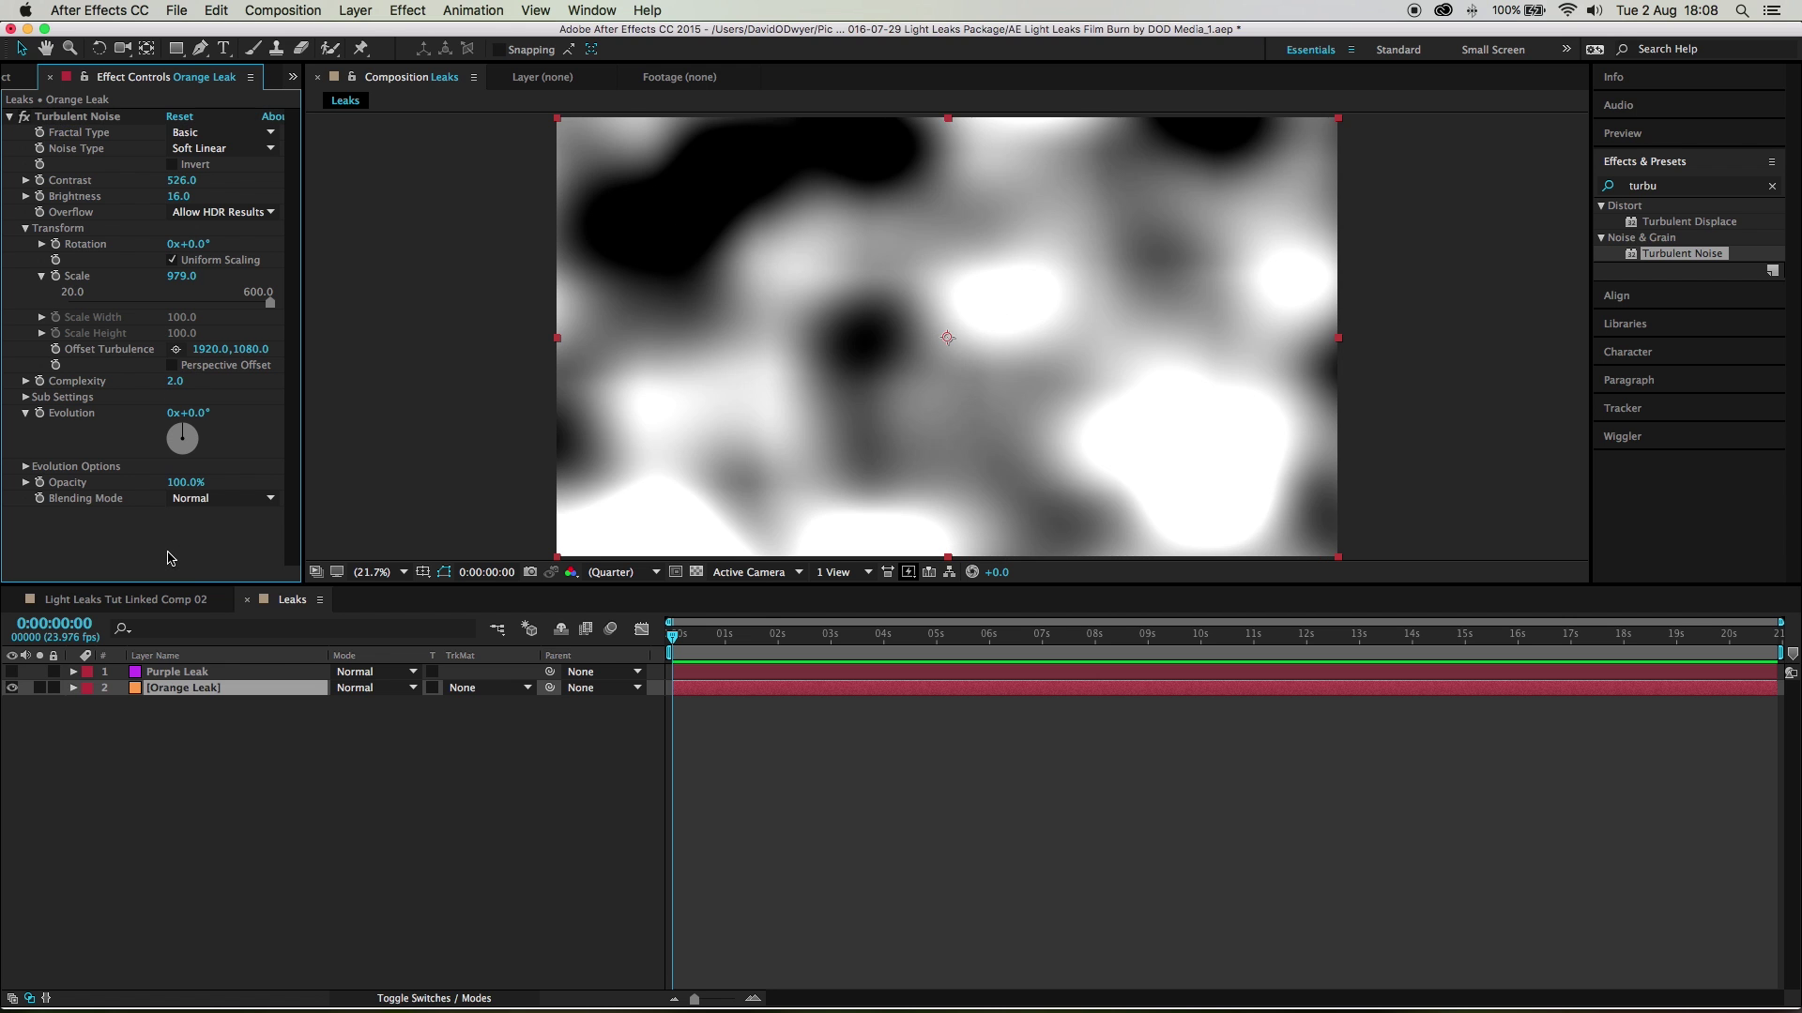
drag(179, 178, 3, 225)
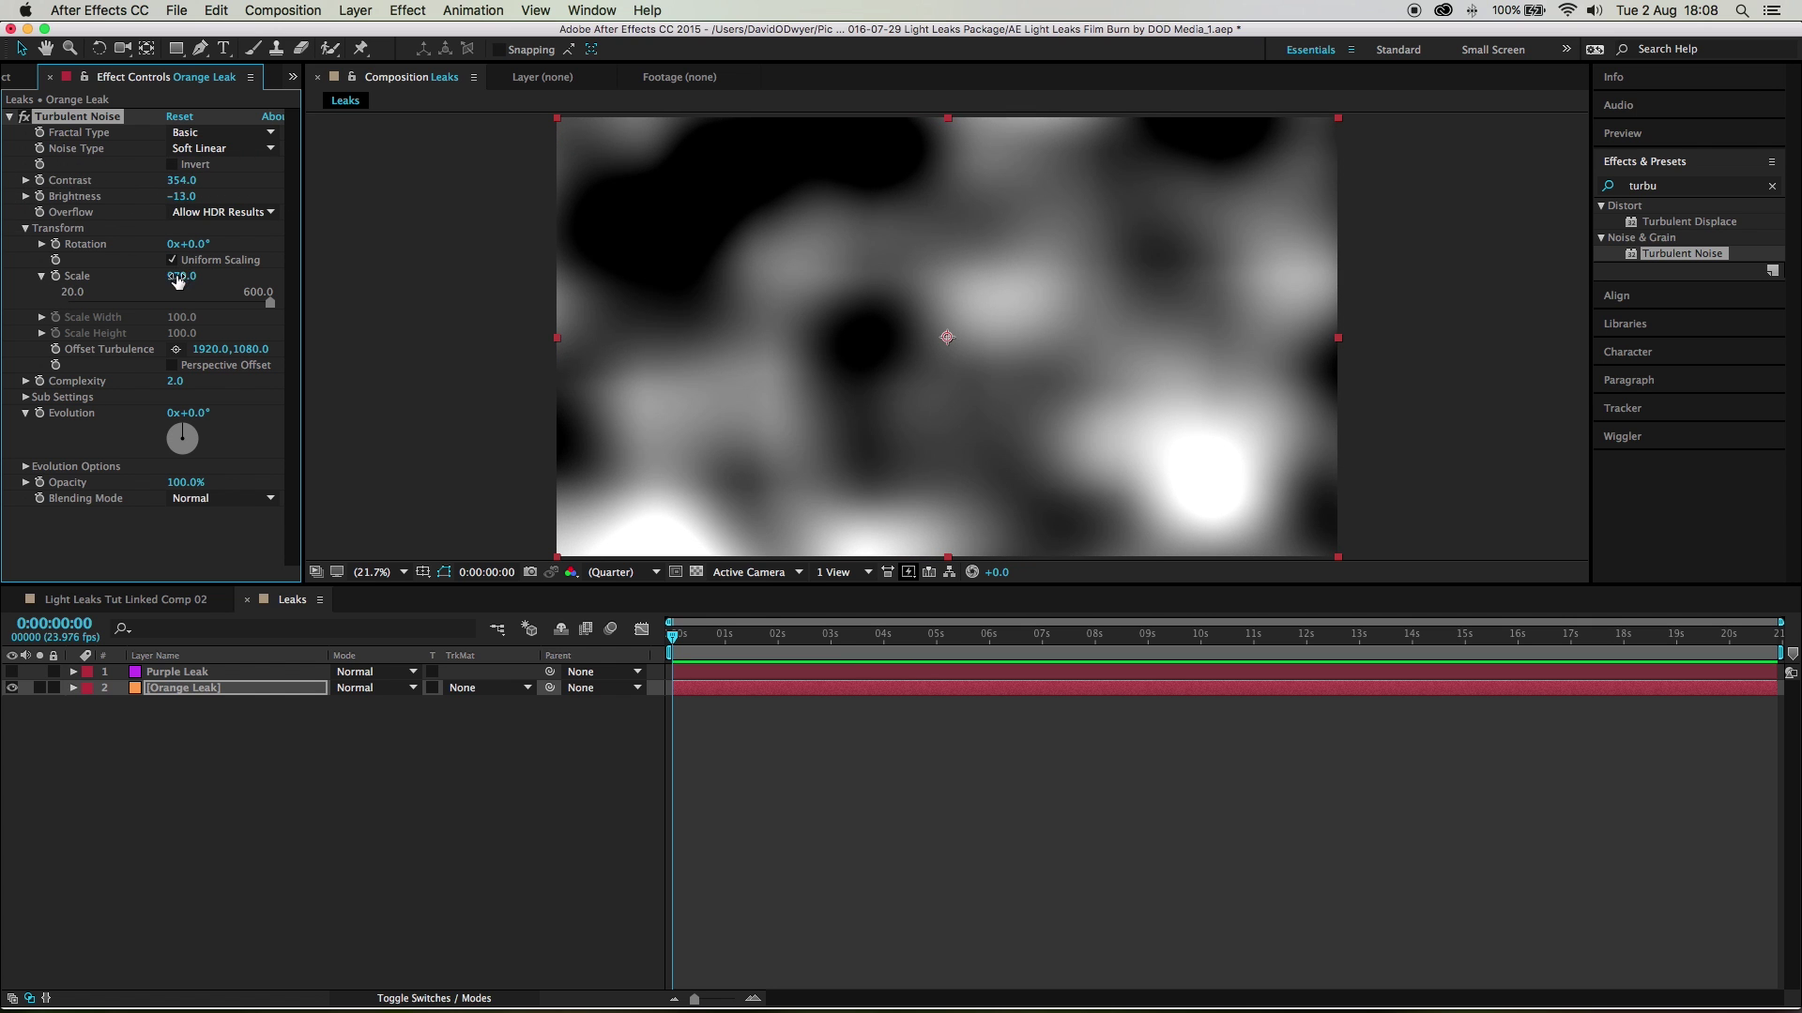
drag(181, 275, 498, 261)
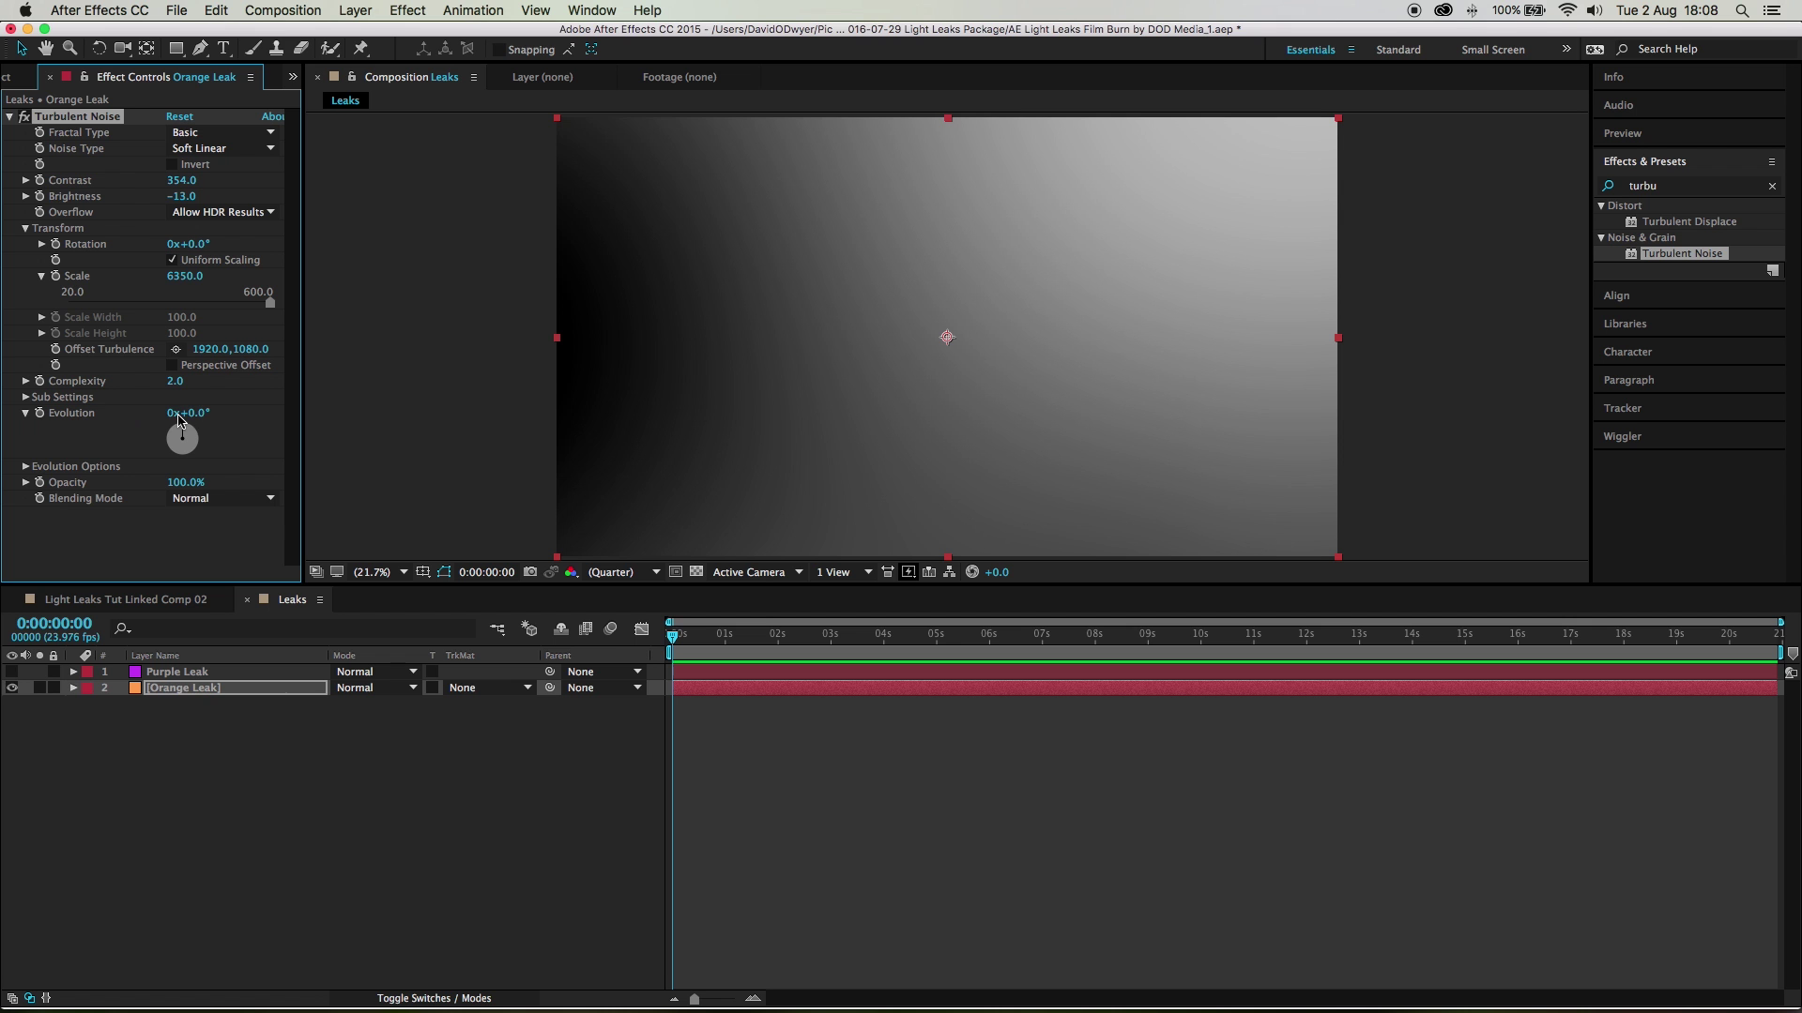
Step: Animate Evolution with the expression time*450 and preview the evolving noise
drag(179, 417, 127, 423)
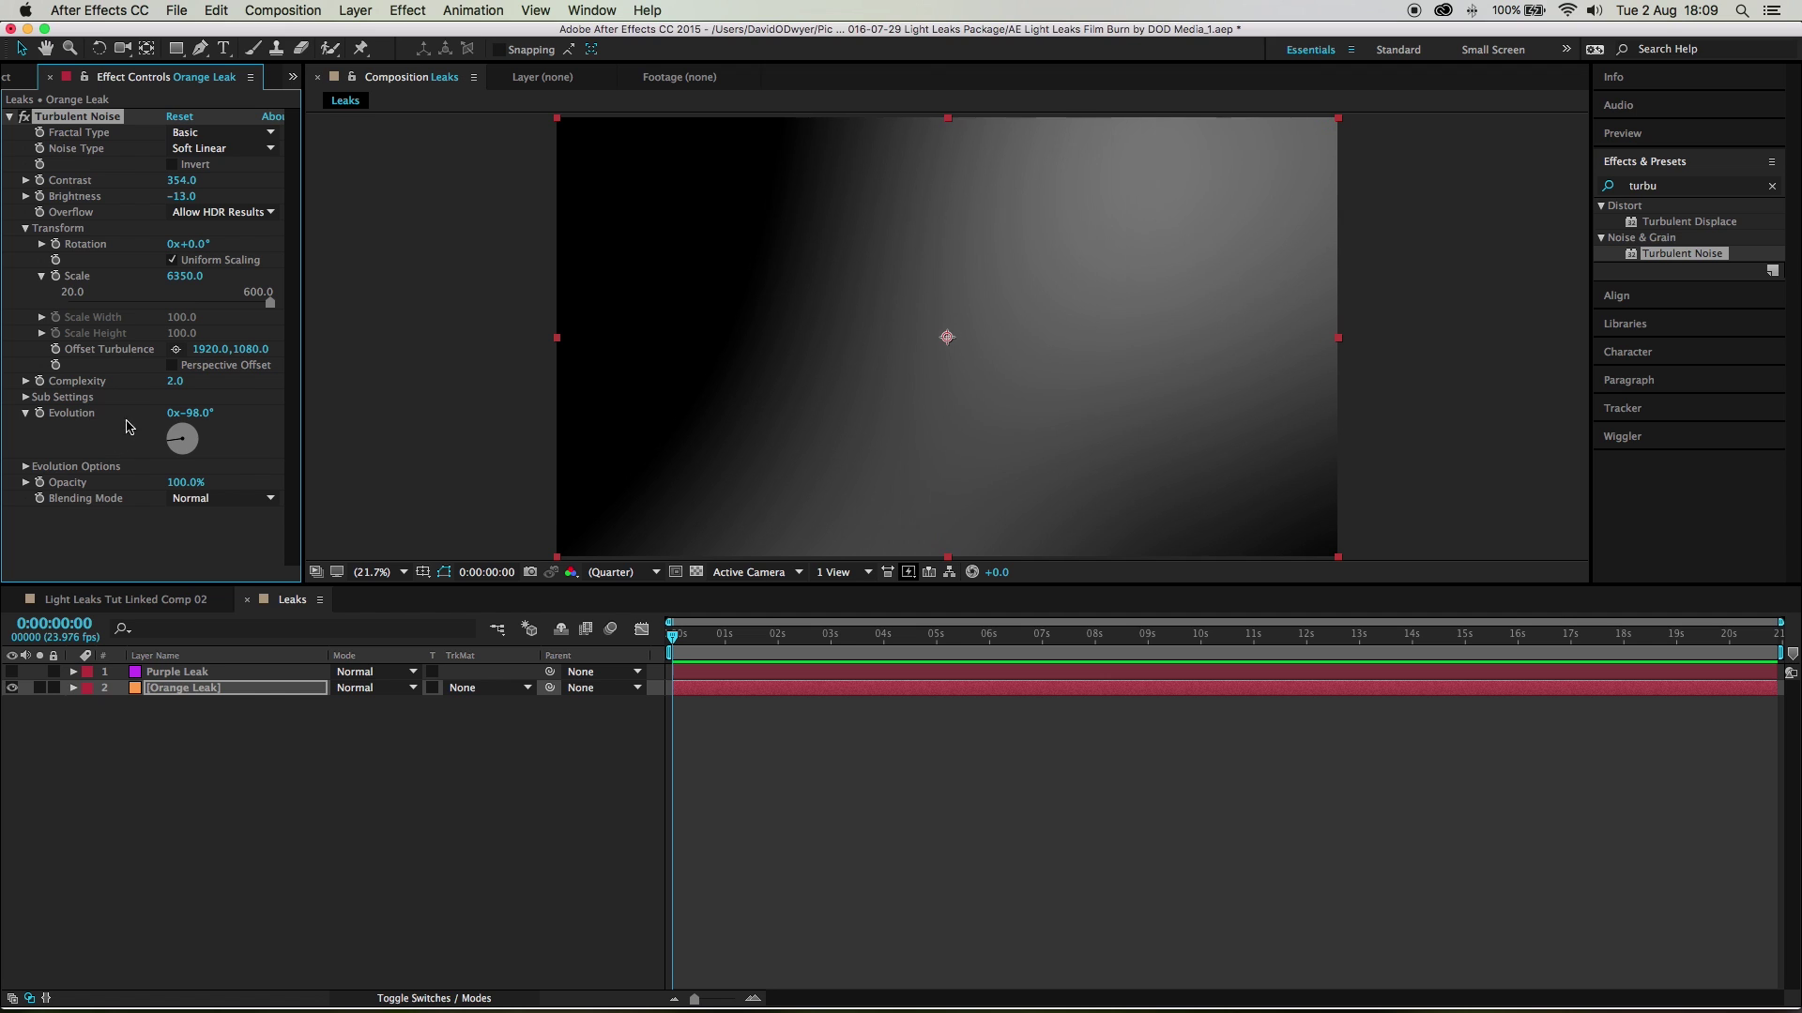
key(super+z)
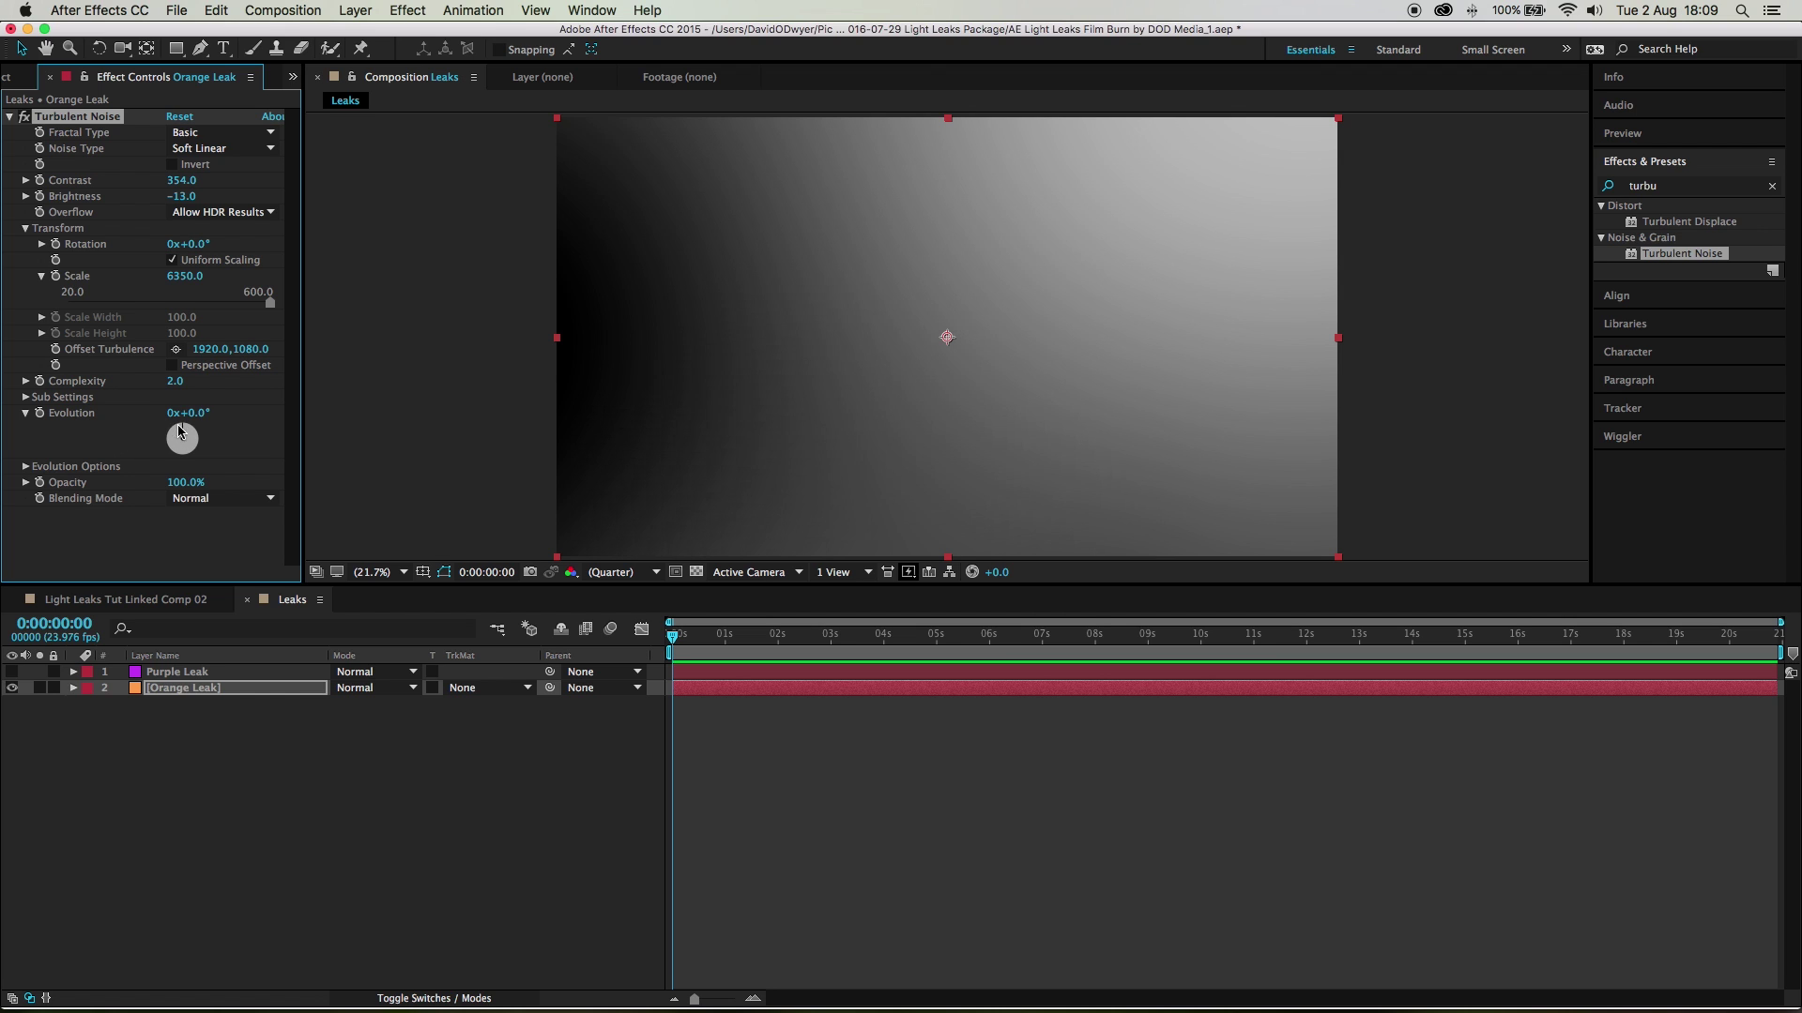
alt+click(40, 413)
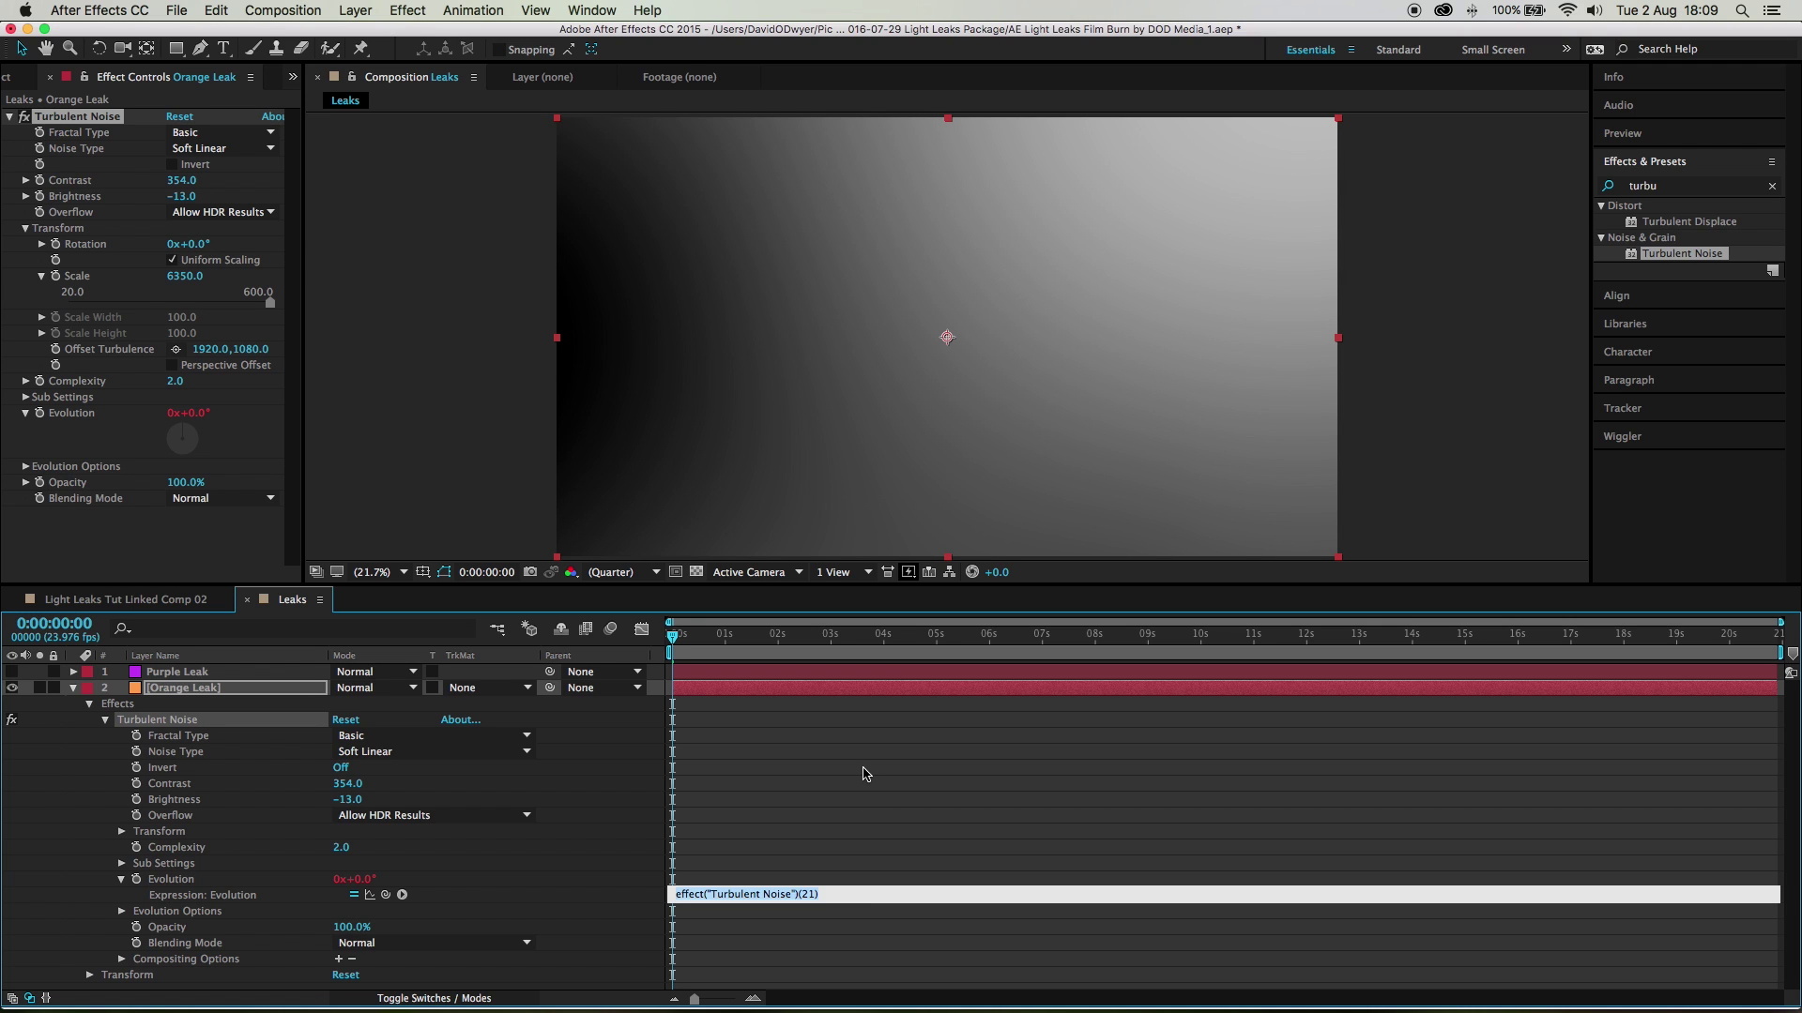
text(time*450)
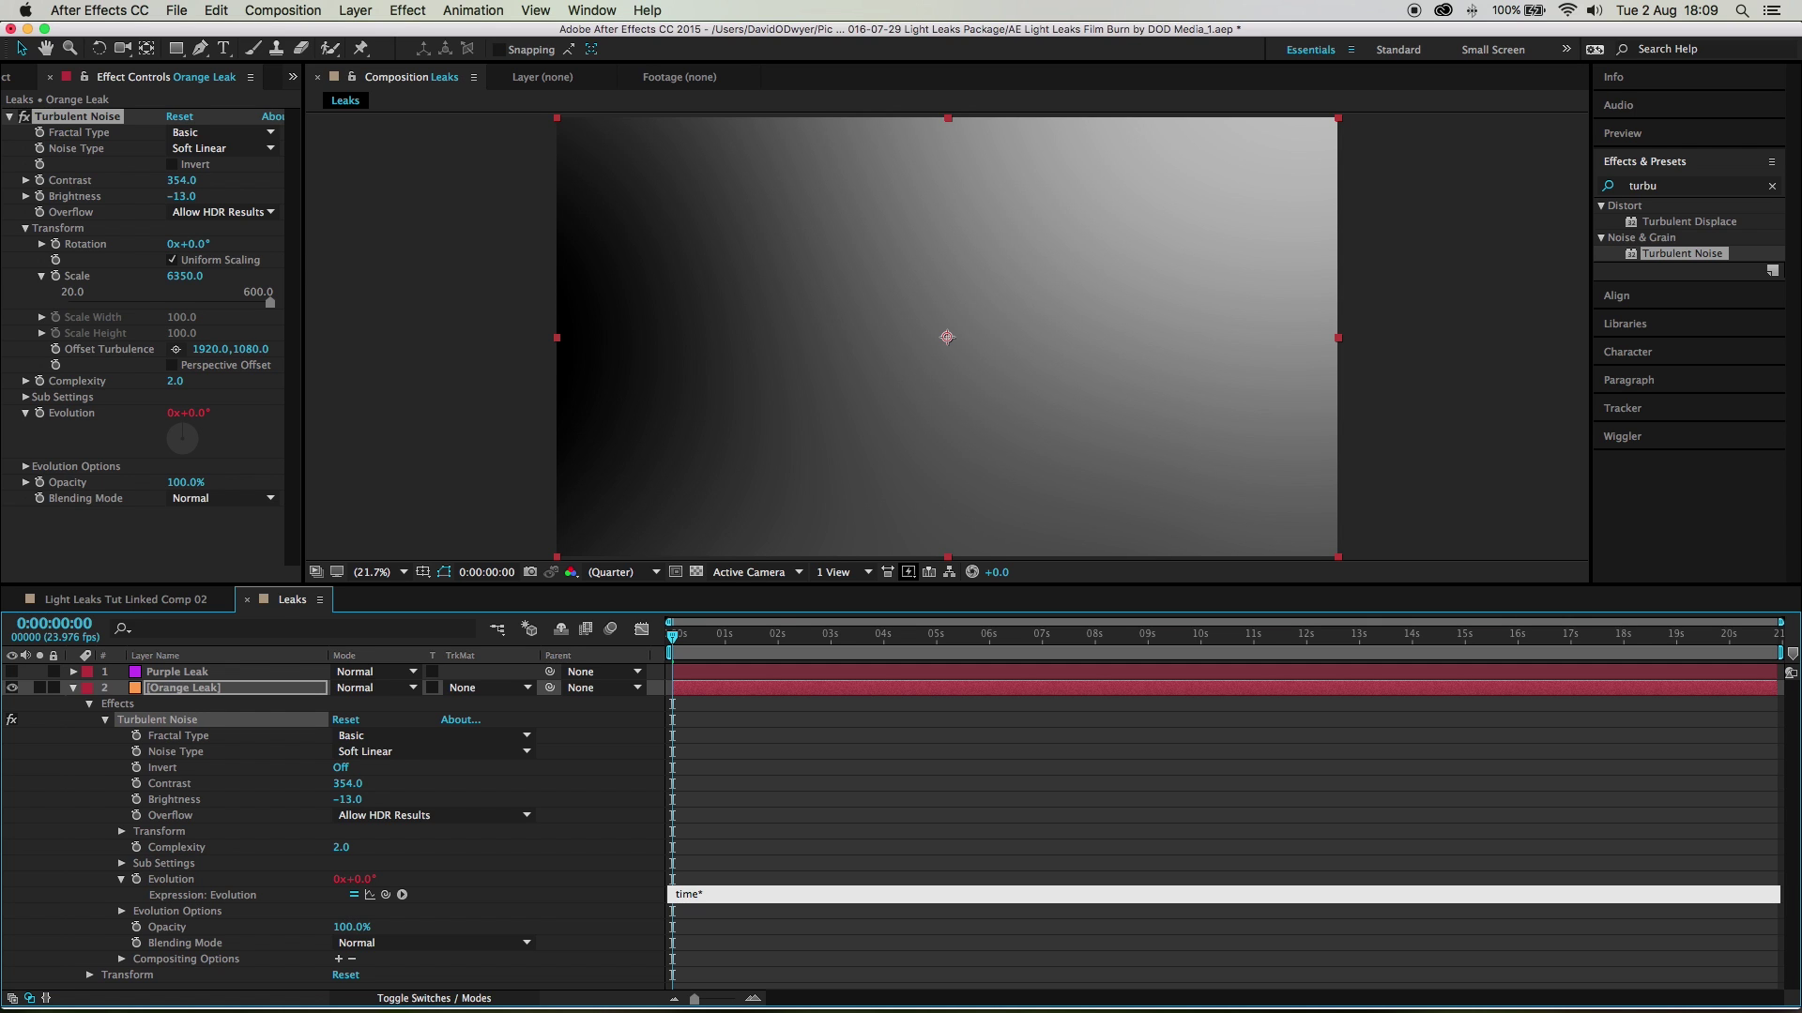
click(761, 840)
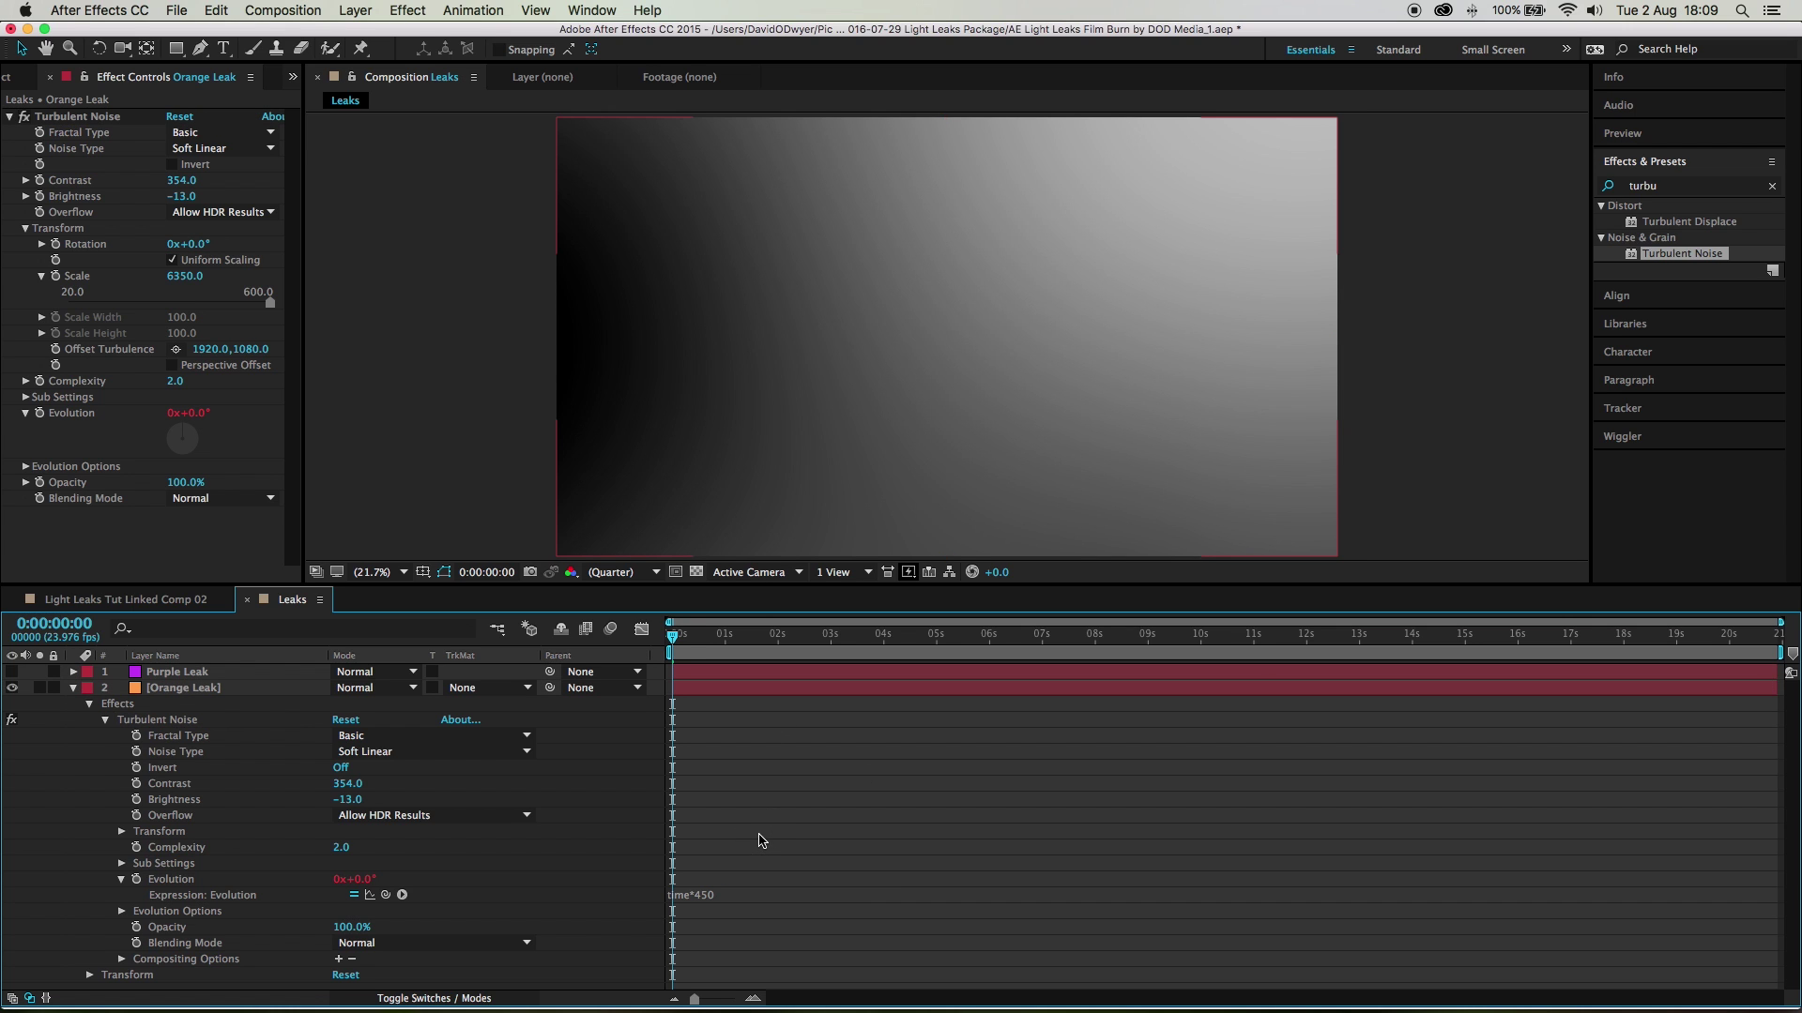
mouse_move(672, 640)
mouse_down()
mouse_move(1130, 647)
mouse_move(671, 647)
mouse_up()
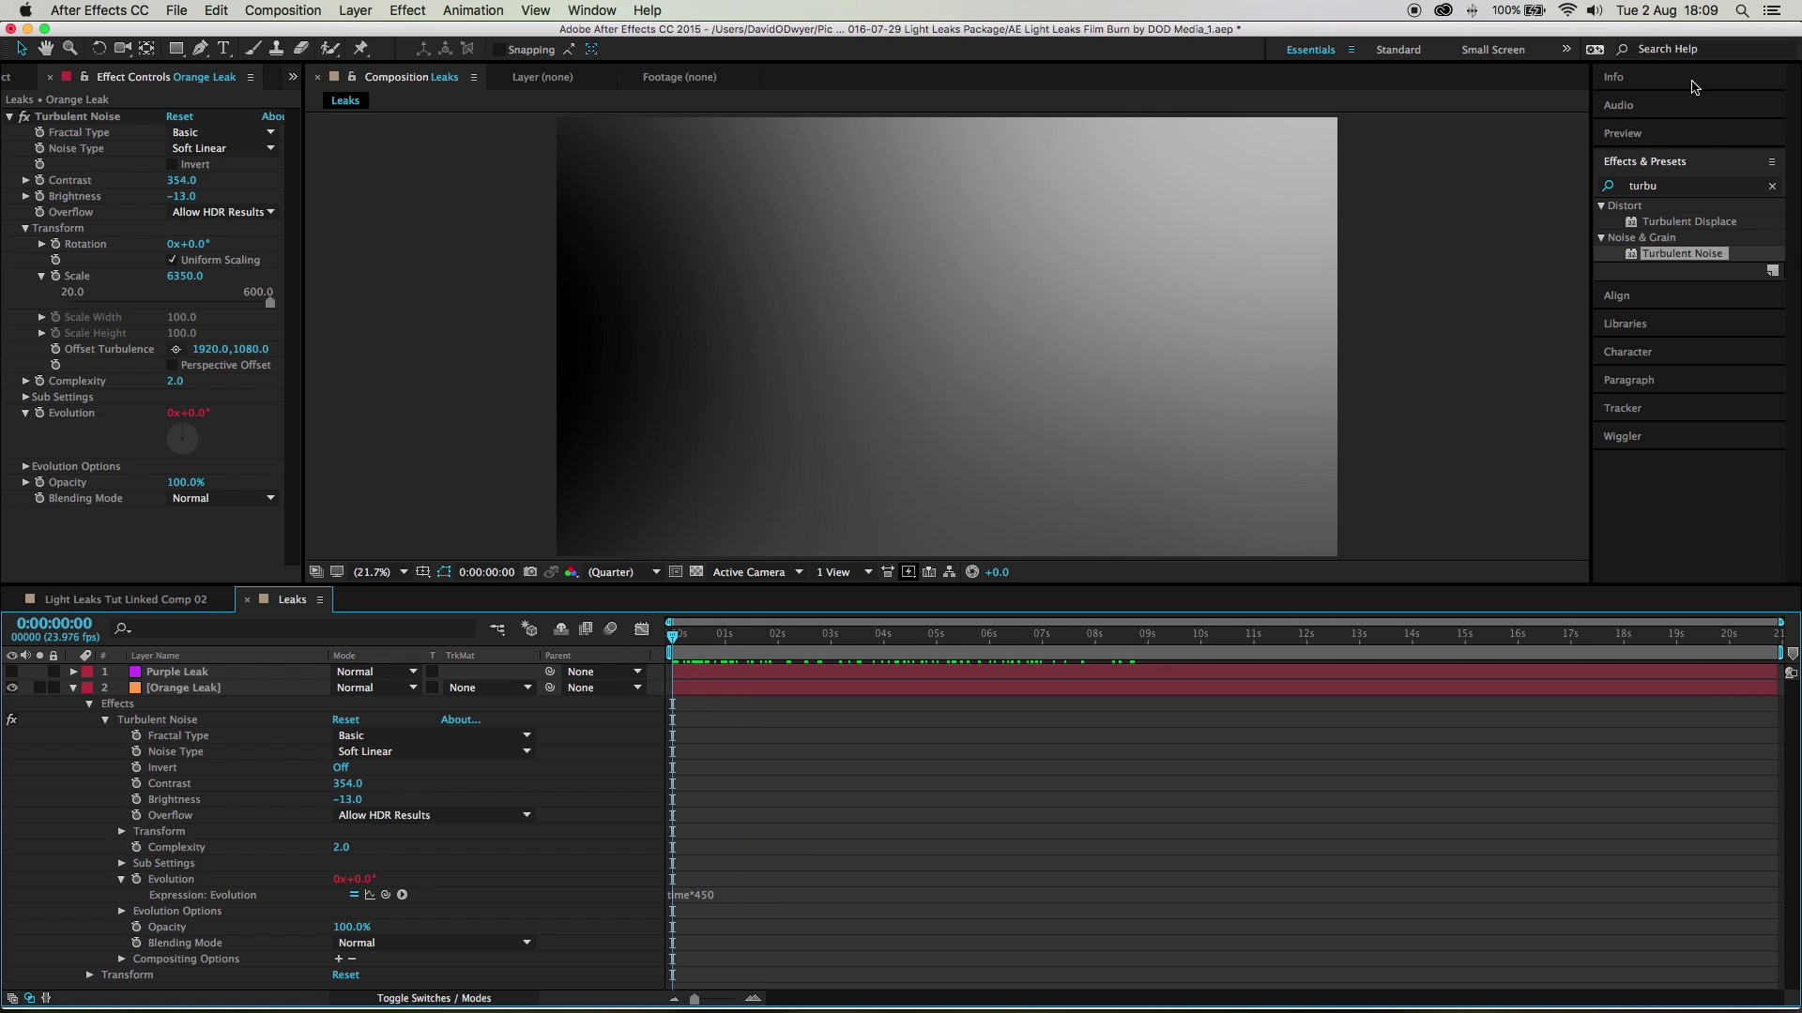
Step: Apply the Tint effect to the Orange Leak layer
click(1676, 188)
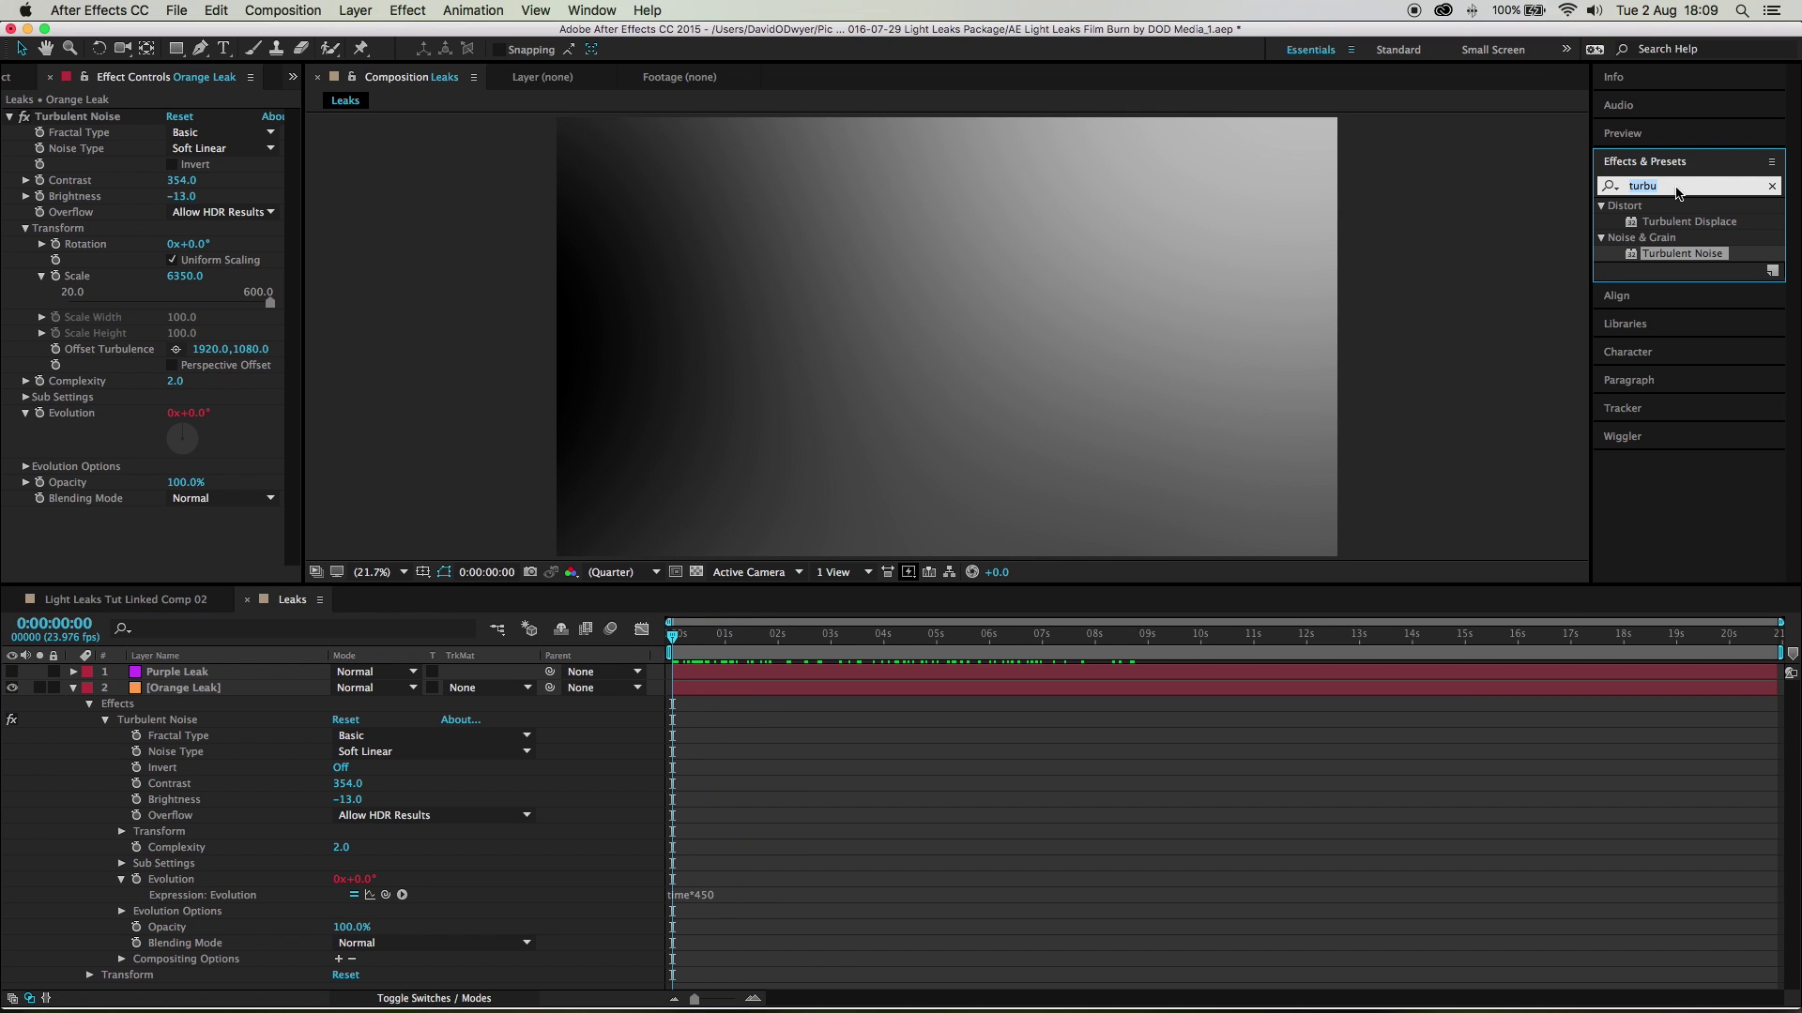
text(tint)
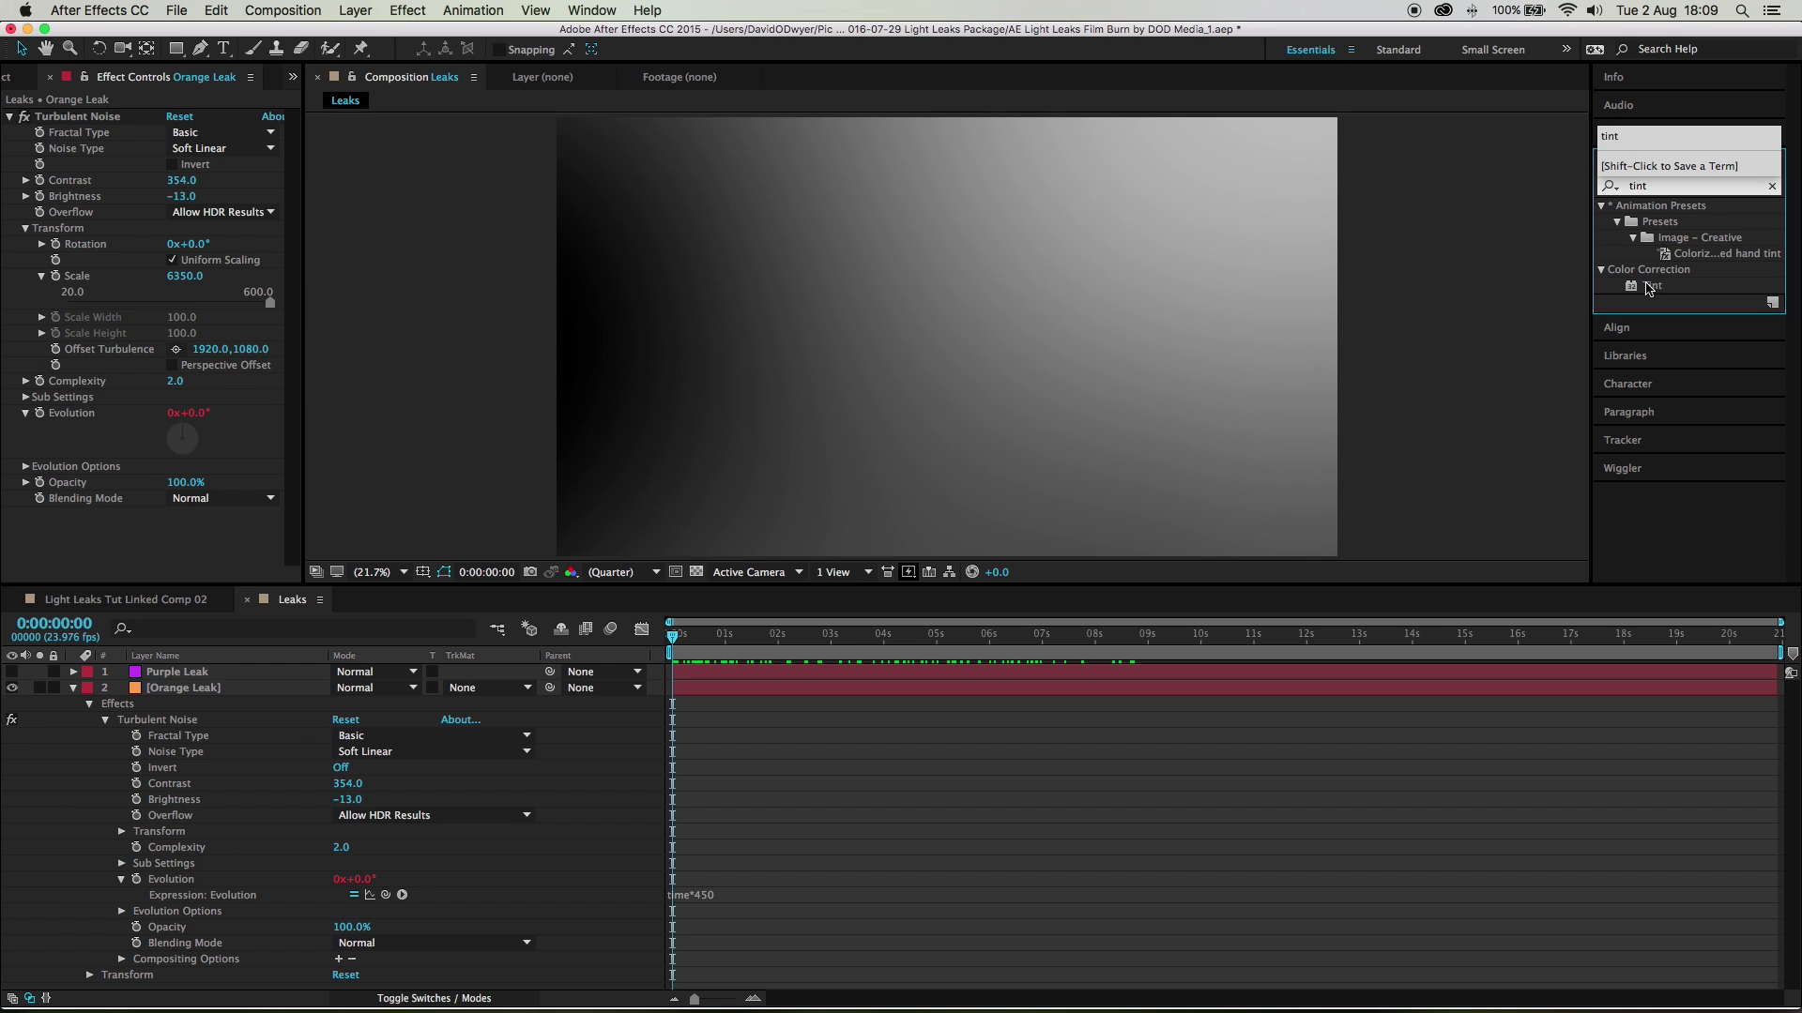
click(1653, 286)
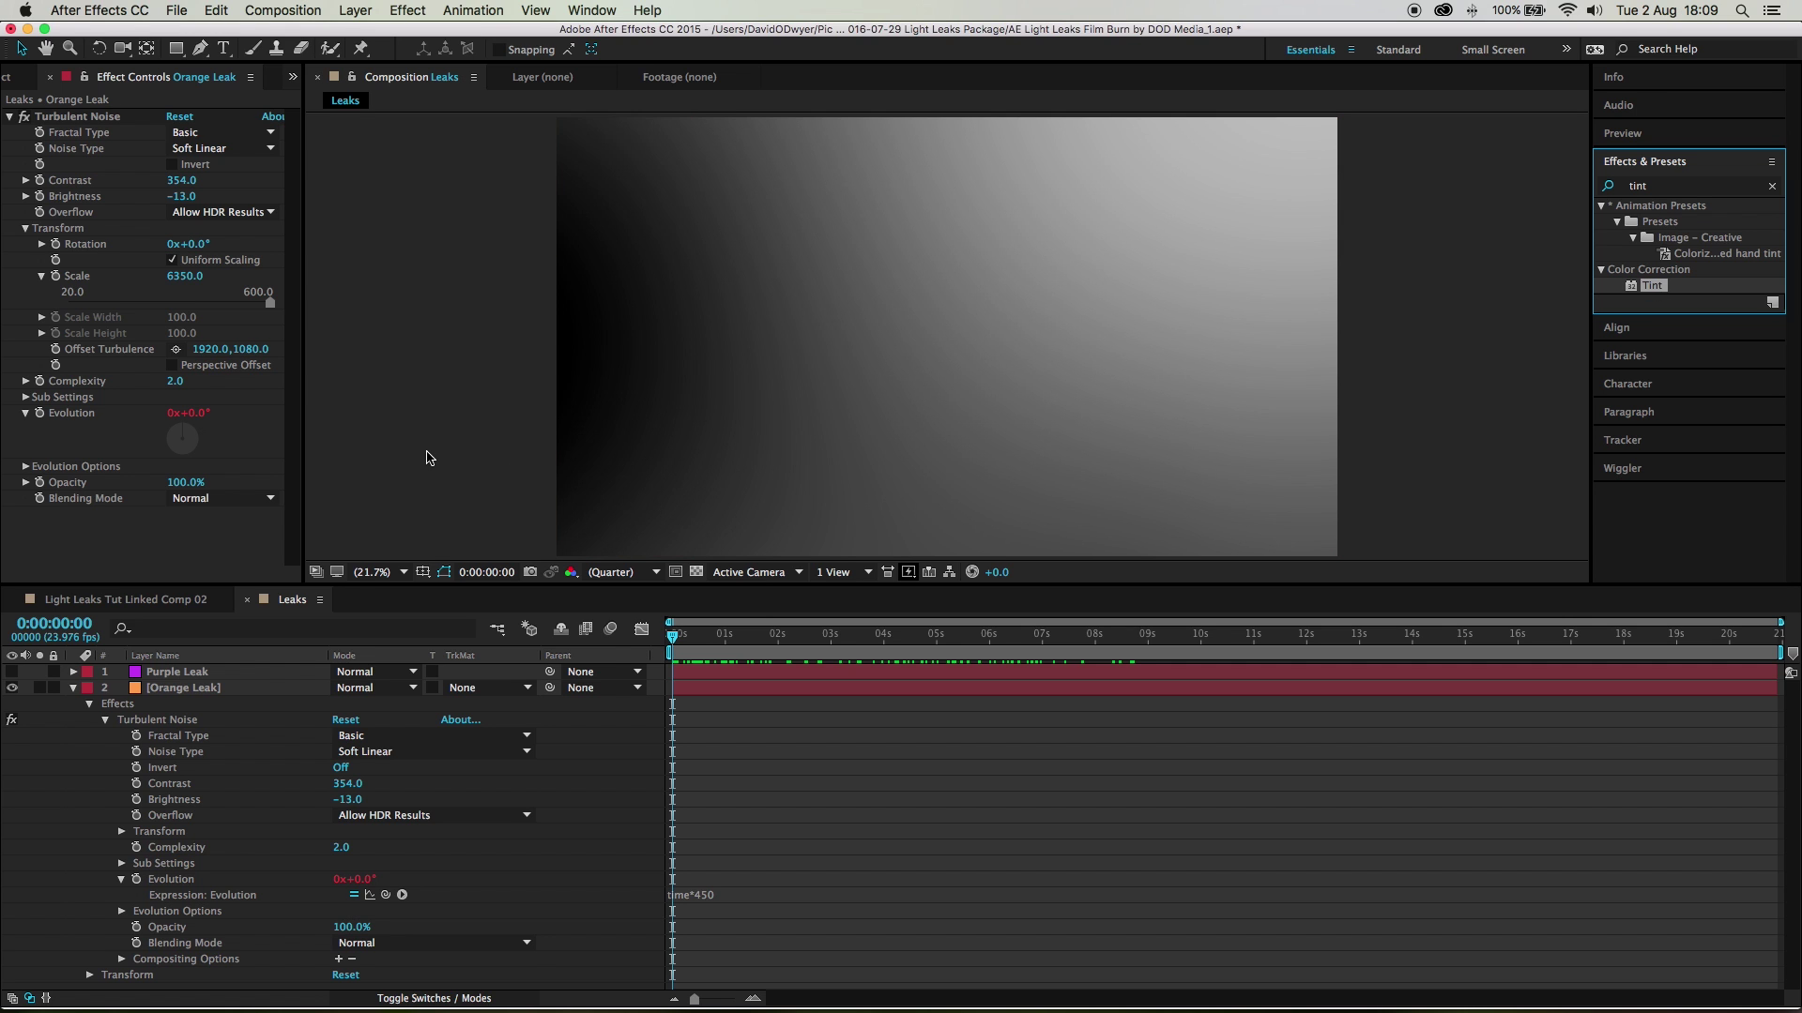
click(765, 688)
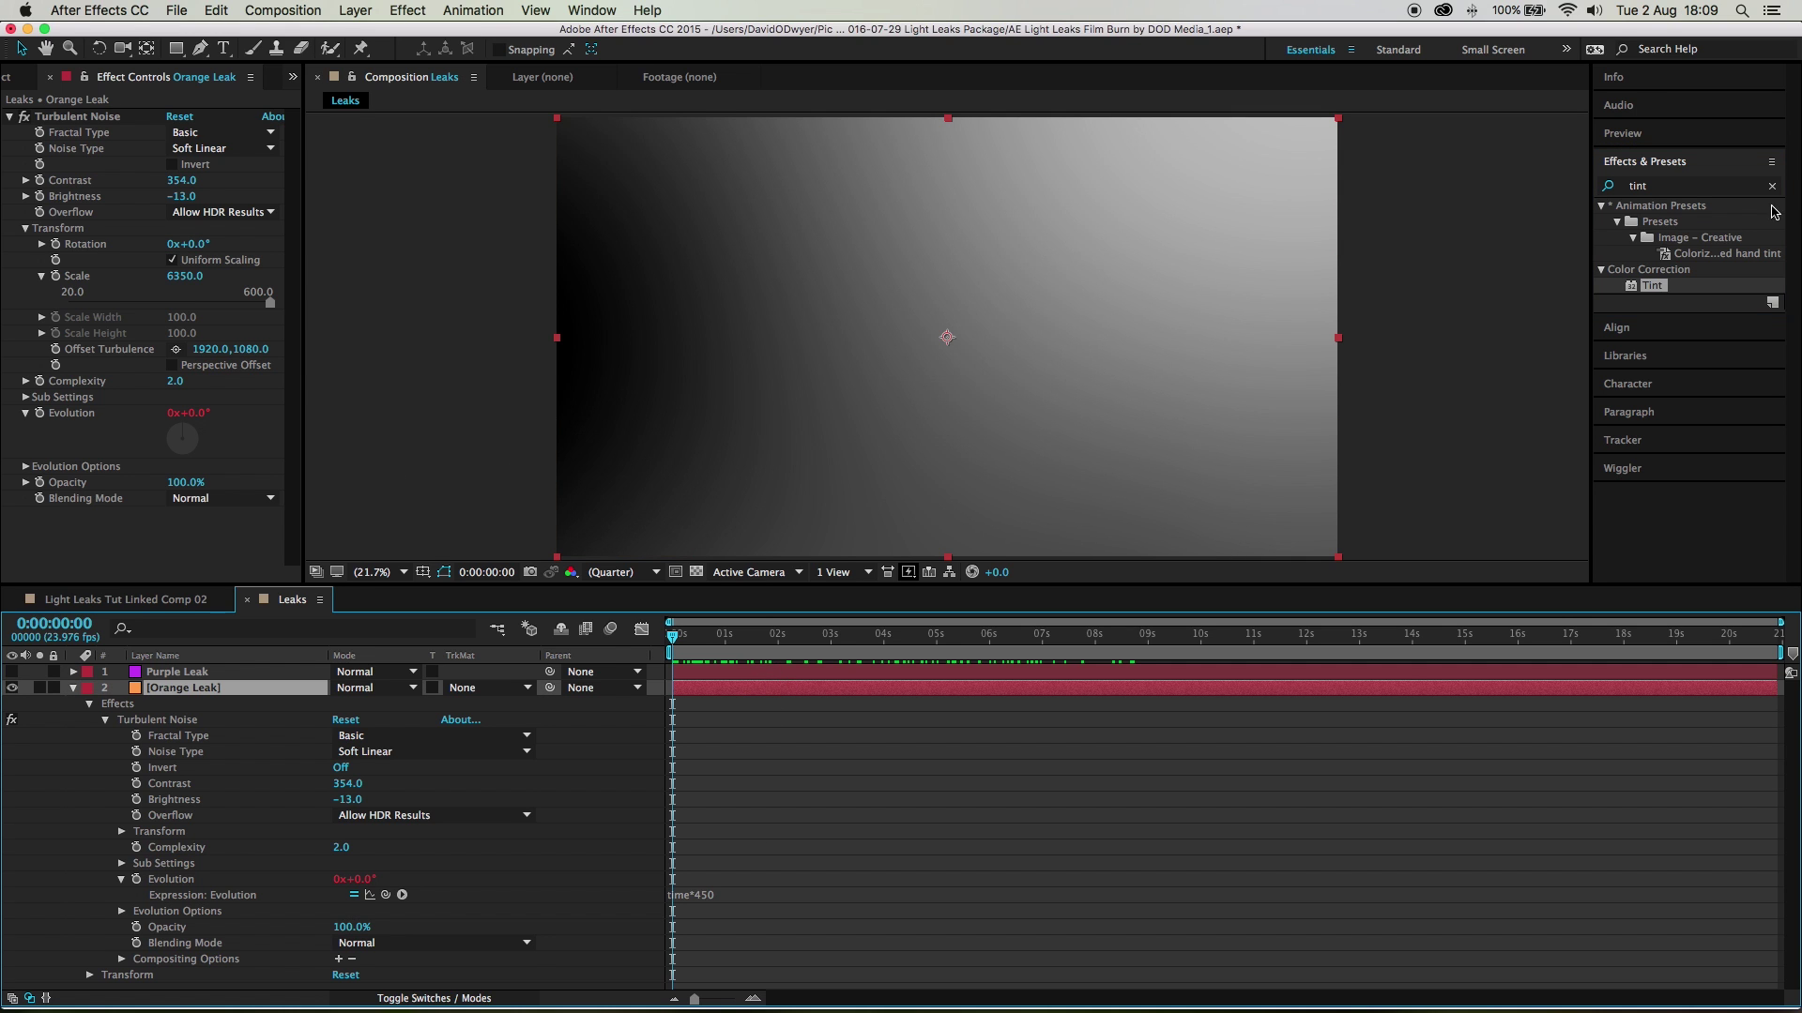
double_click(1644, 287)
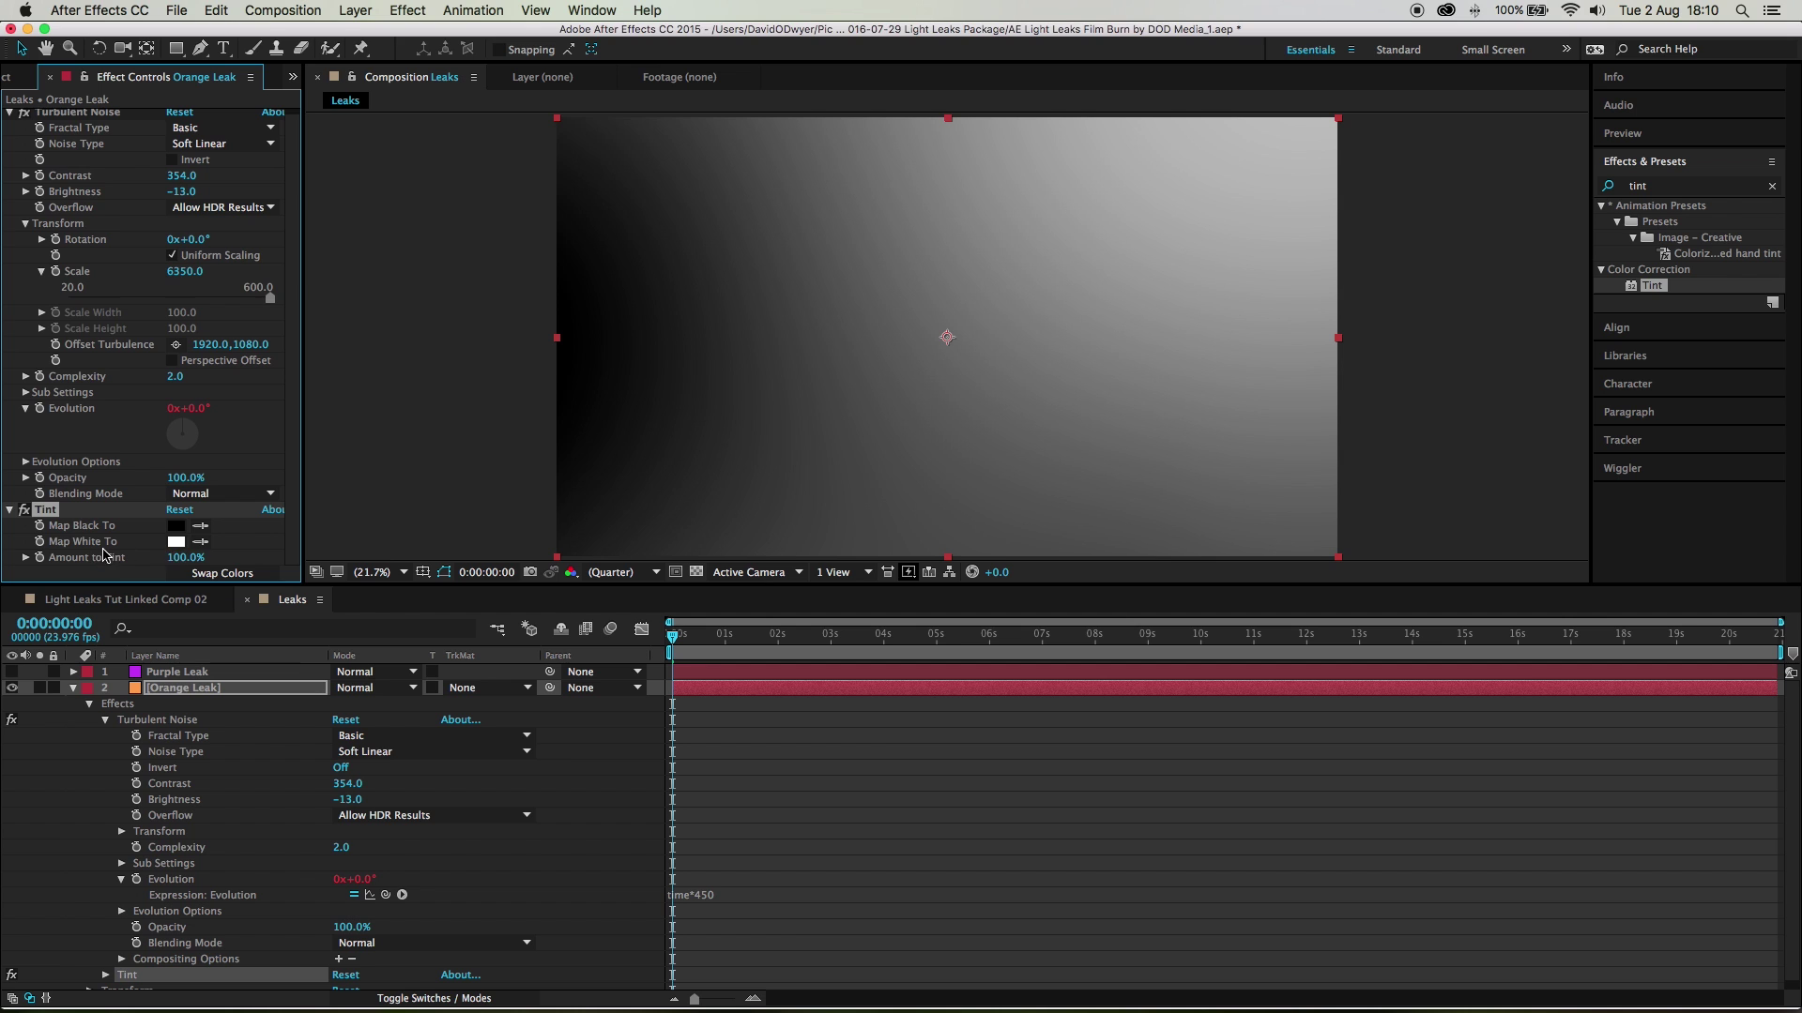
Step: Set Tint's Map White To colour to yellow-orange FF9D33
click(175, 542)
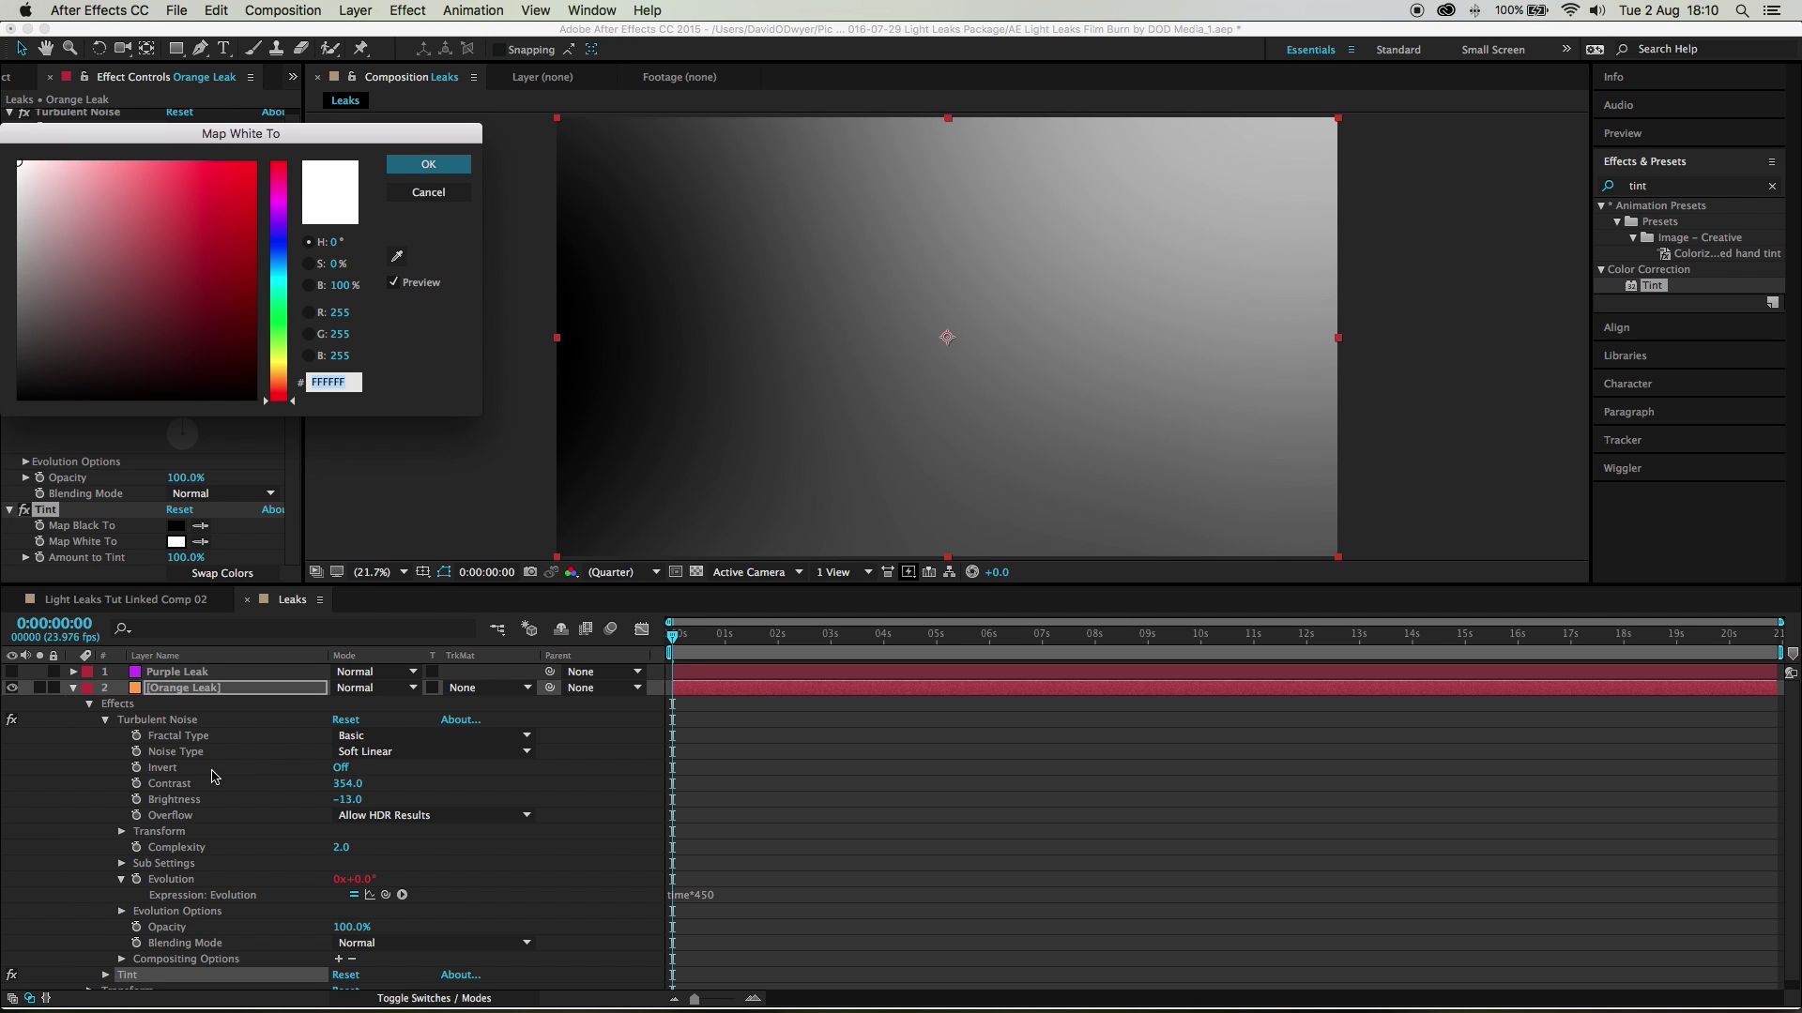
click(281, 385)
mouse_move(205, 169)
mouse_down()
mouse_move(205, 144)
mouse_move(230, 142)
mouse_move(164, 142)
mouse_move(197, 142)
mouse_up()
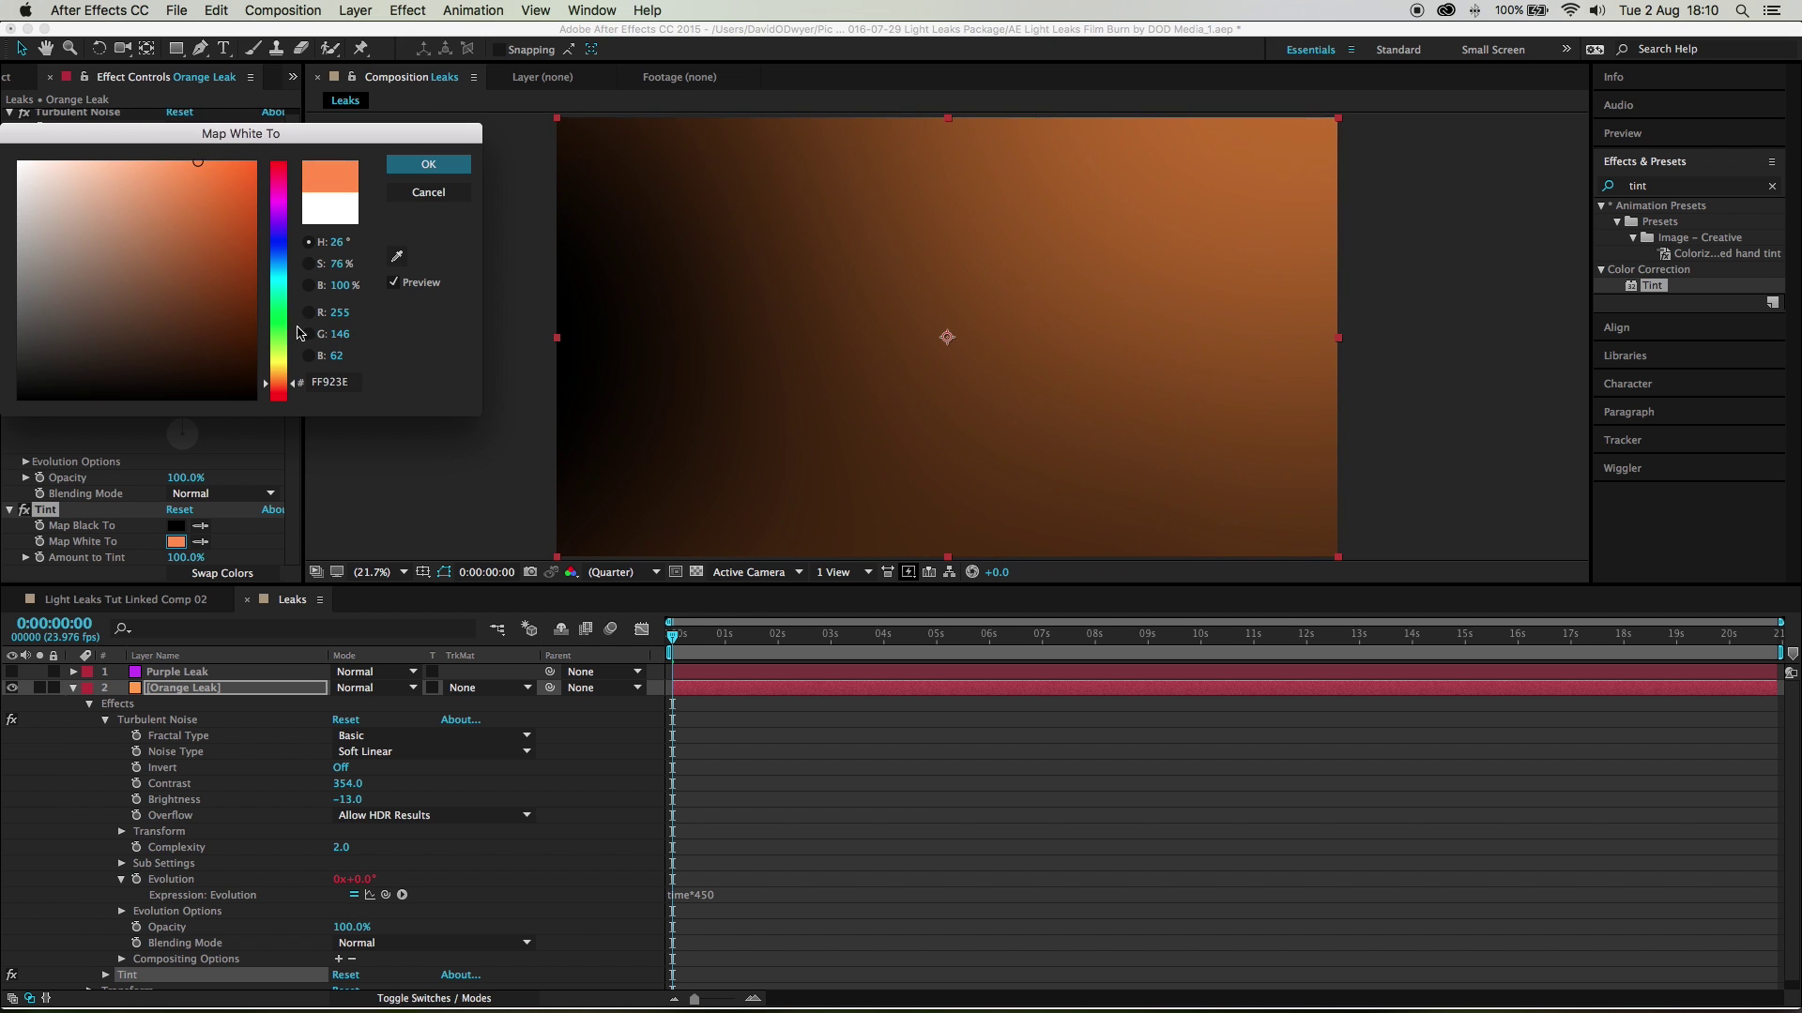
drag(294, 384, 294, 382)
click(208, 155)
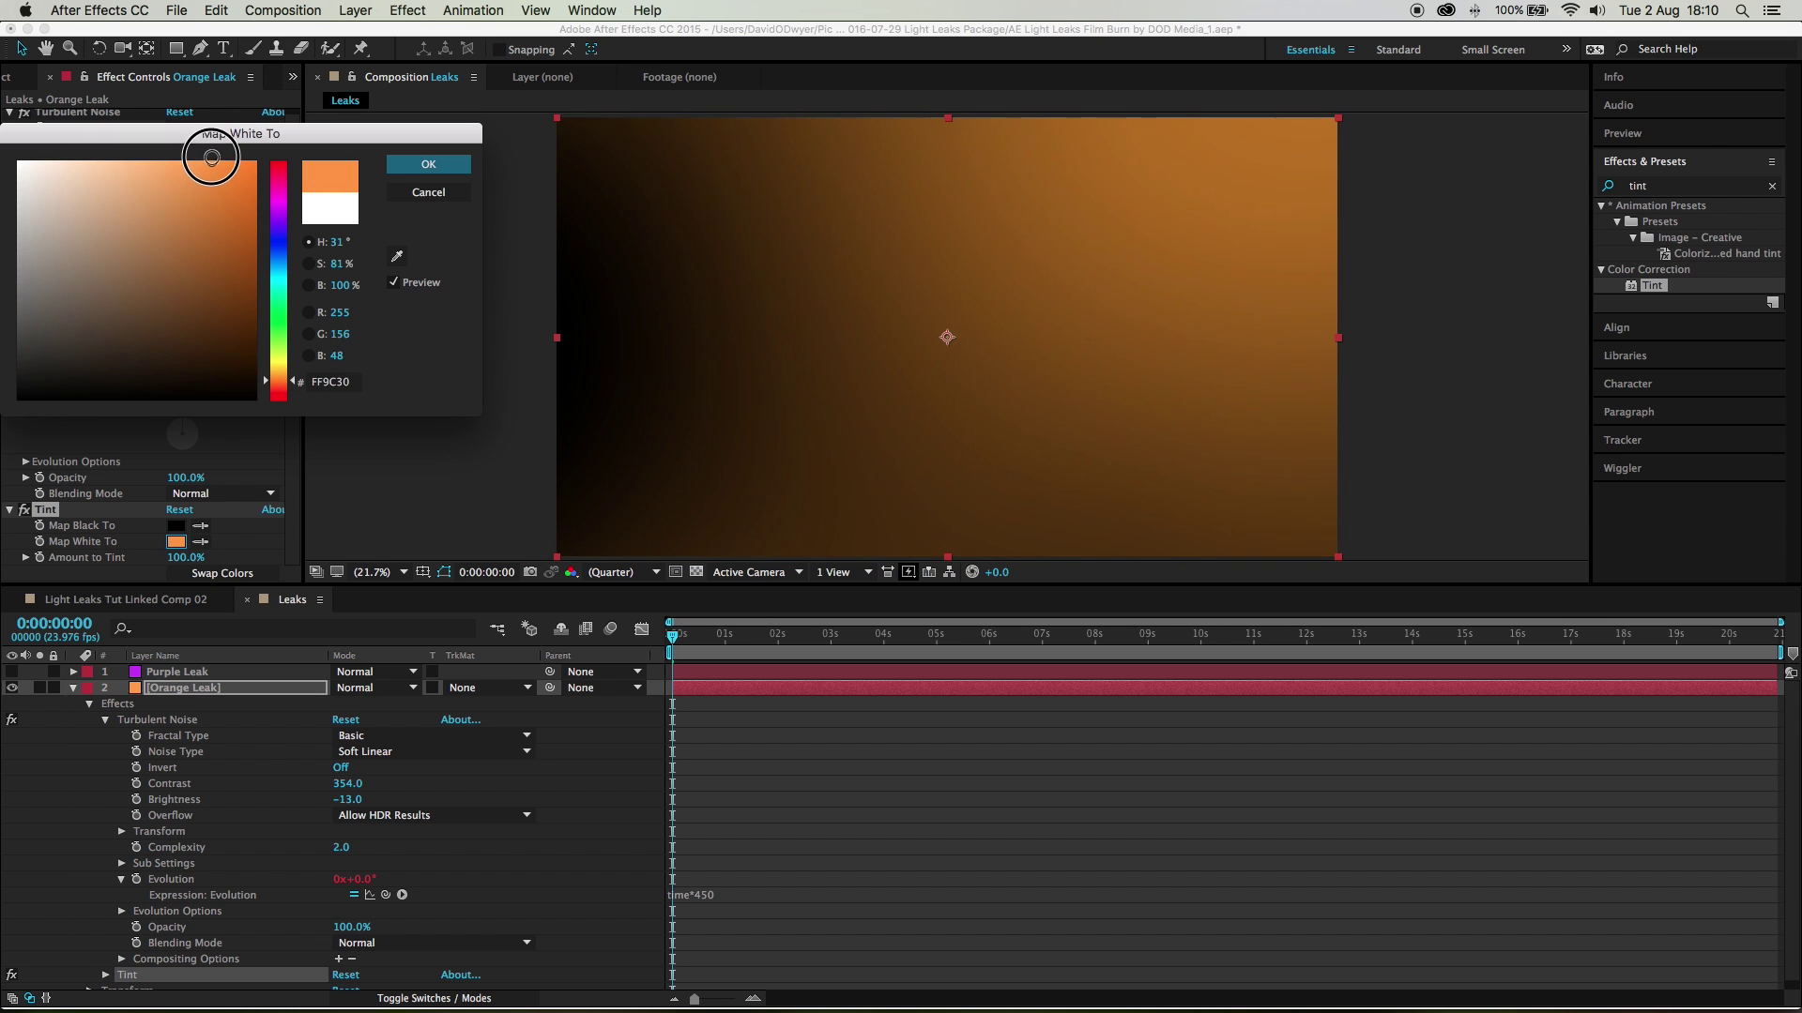
click(425, 166)
click(361, 688)
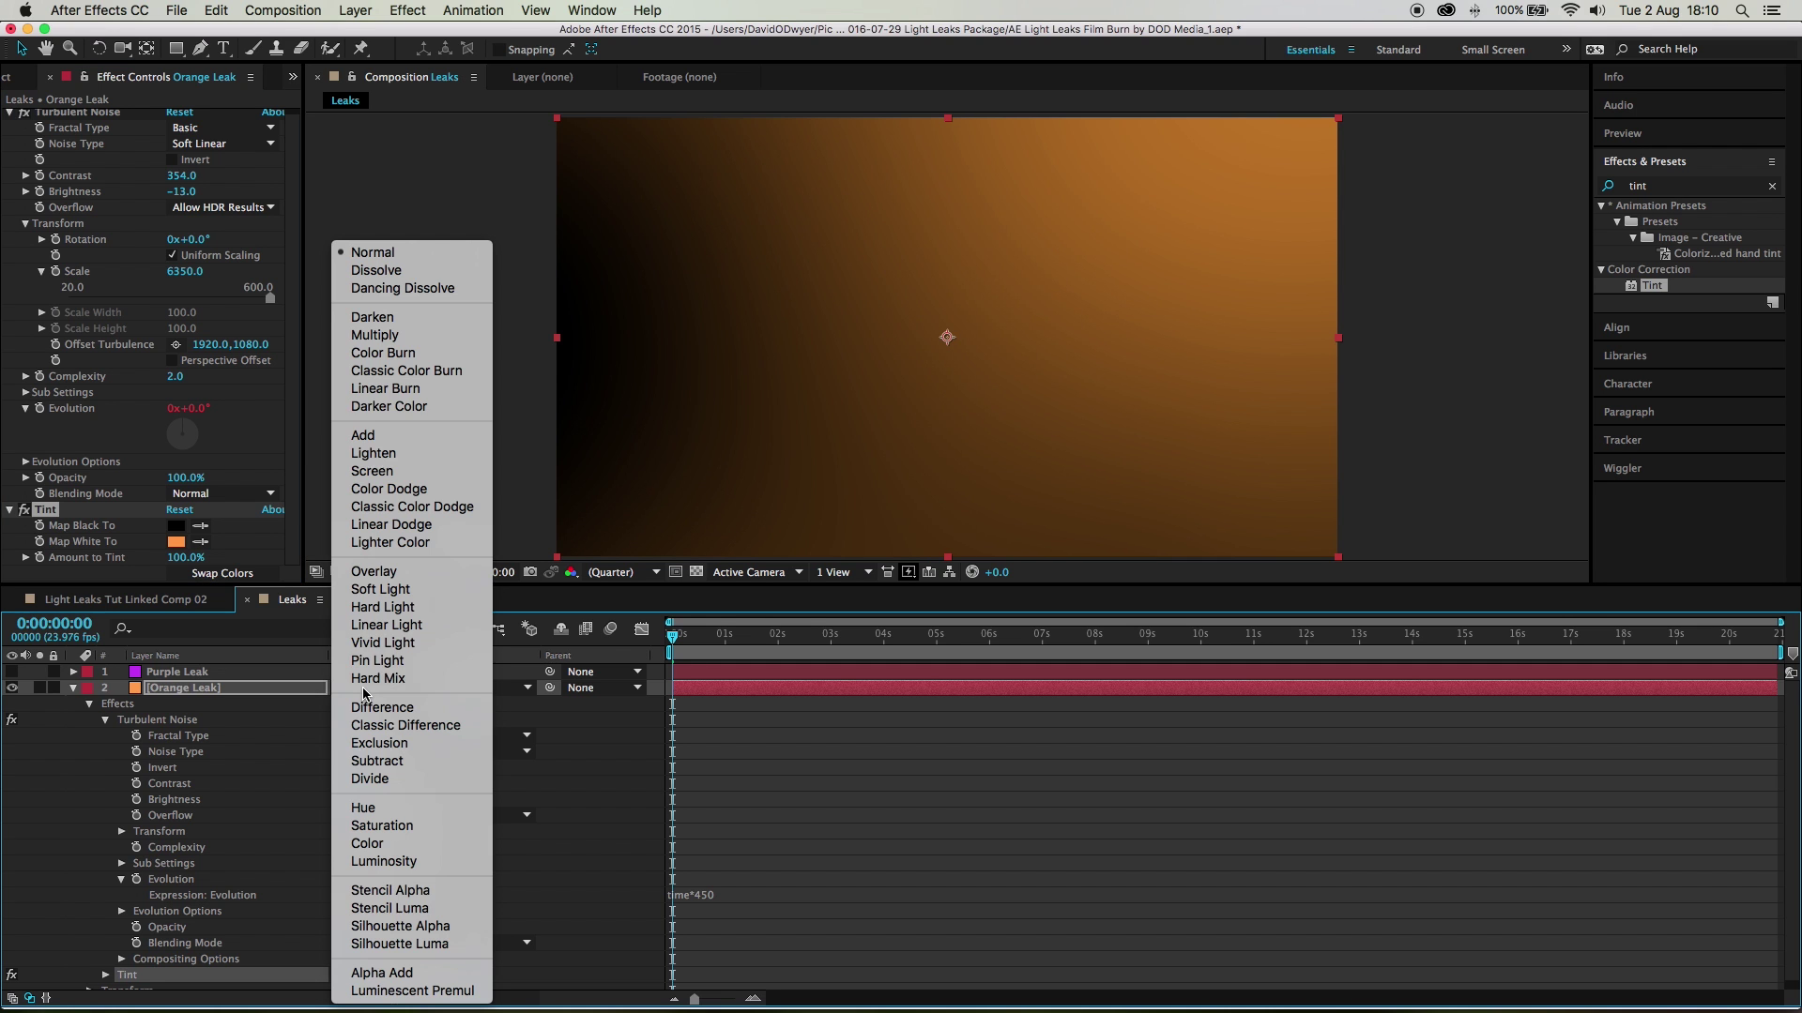
Step: Set Orange Leak to Add blend mode with 66% opacity
click(370, 441)
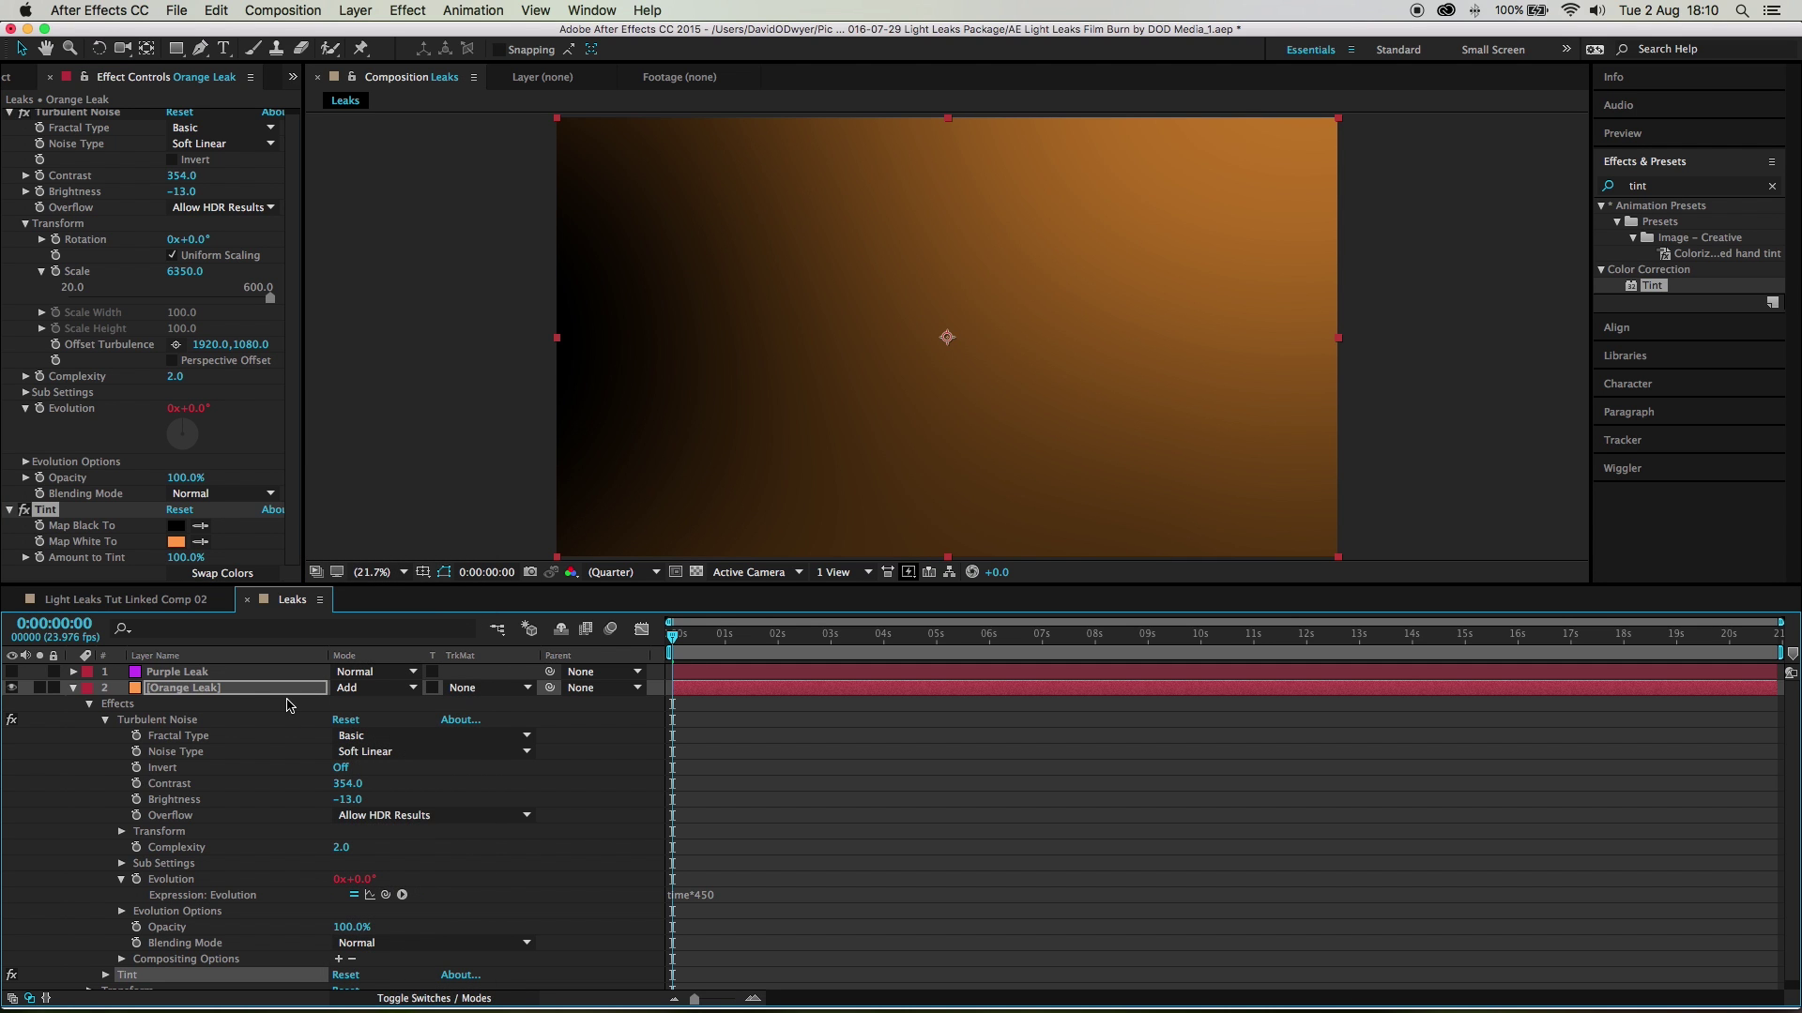
click(242, 691)
key(t)
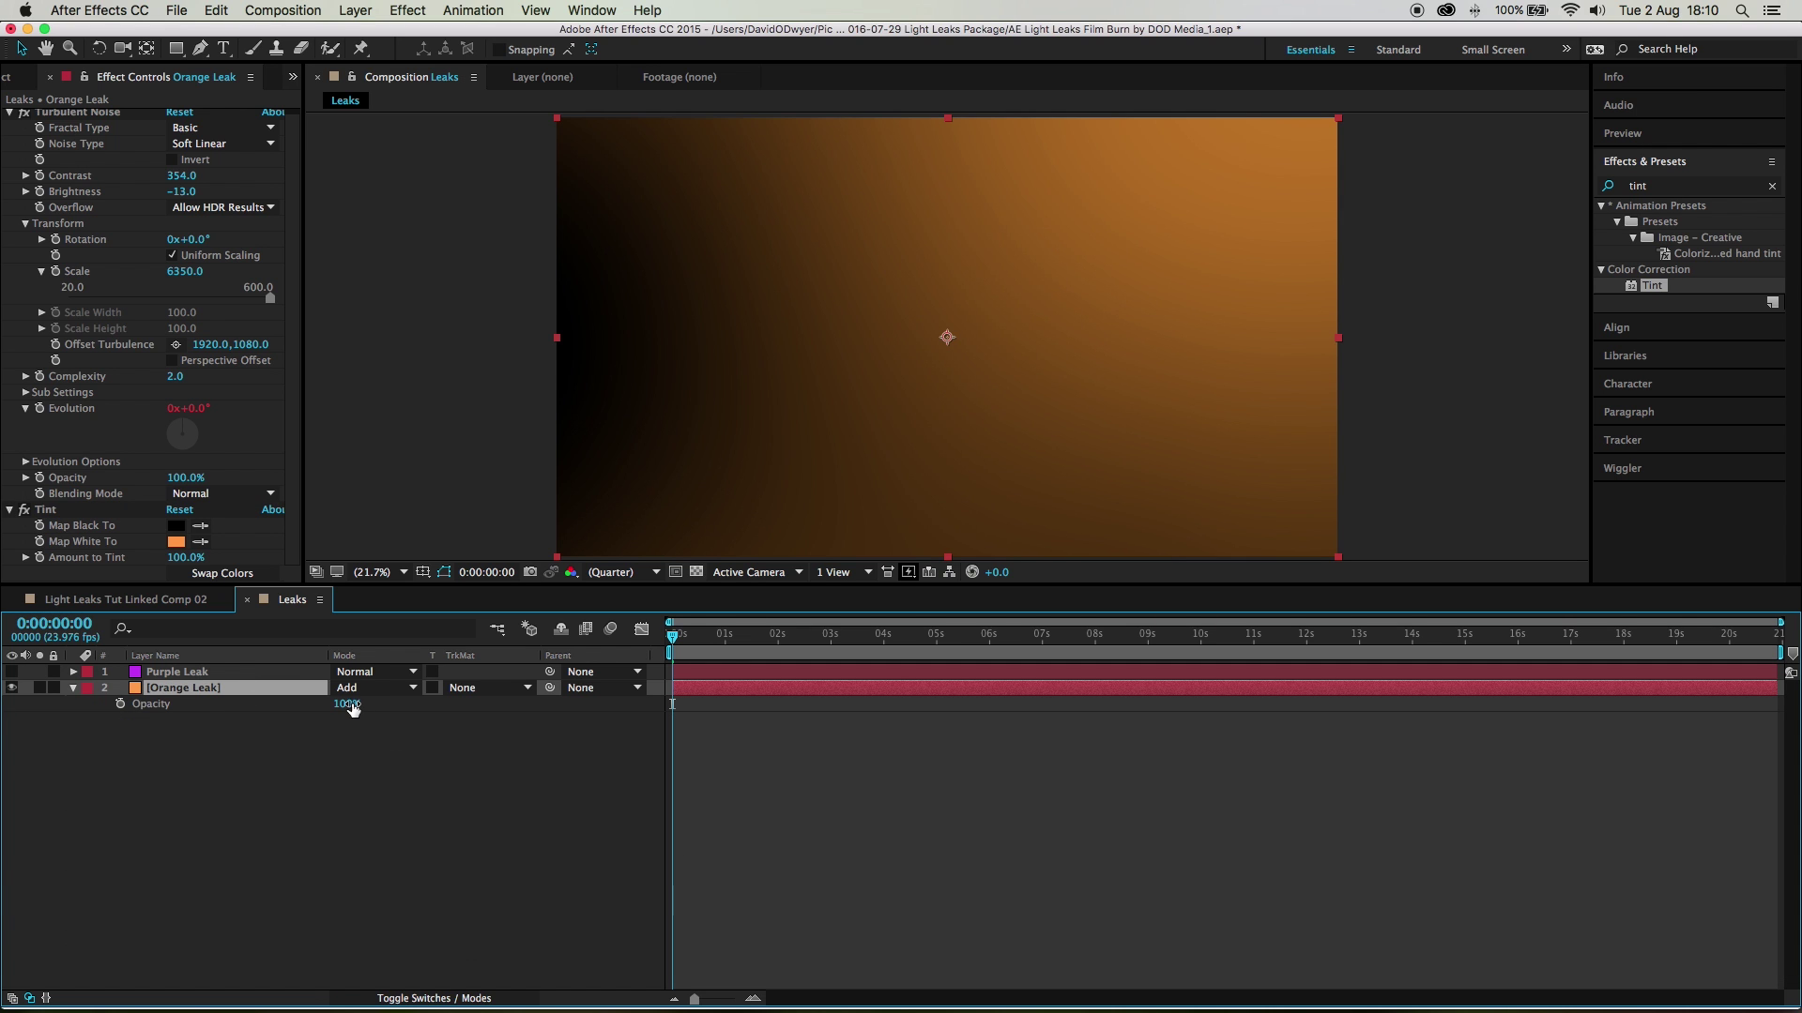
drag(349, 704, 327, 711)
click(302, 782)
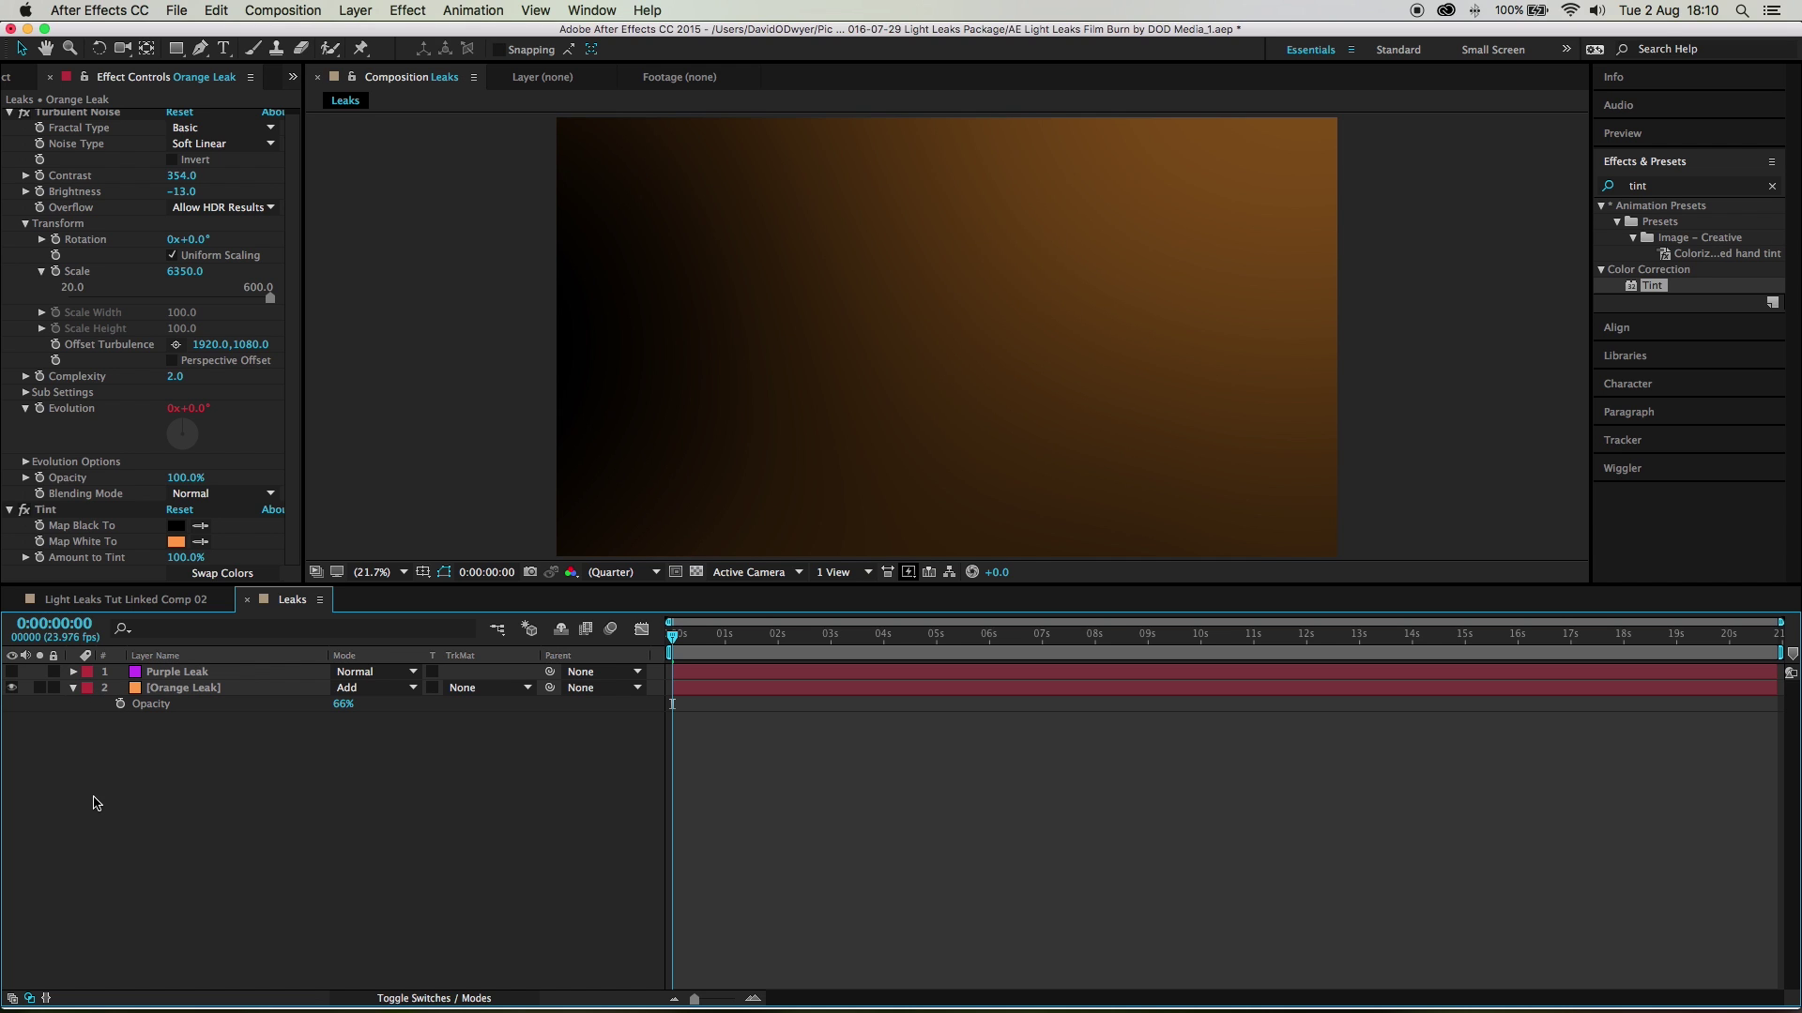
click(180, 688)
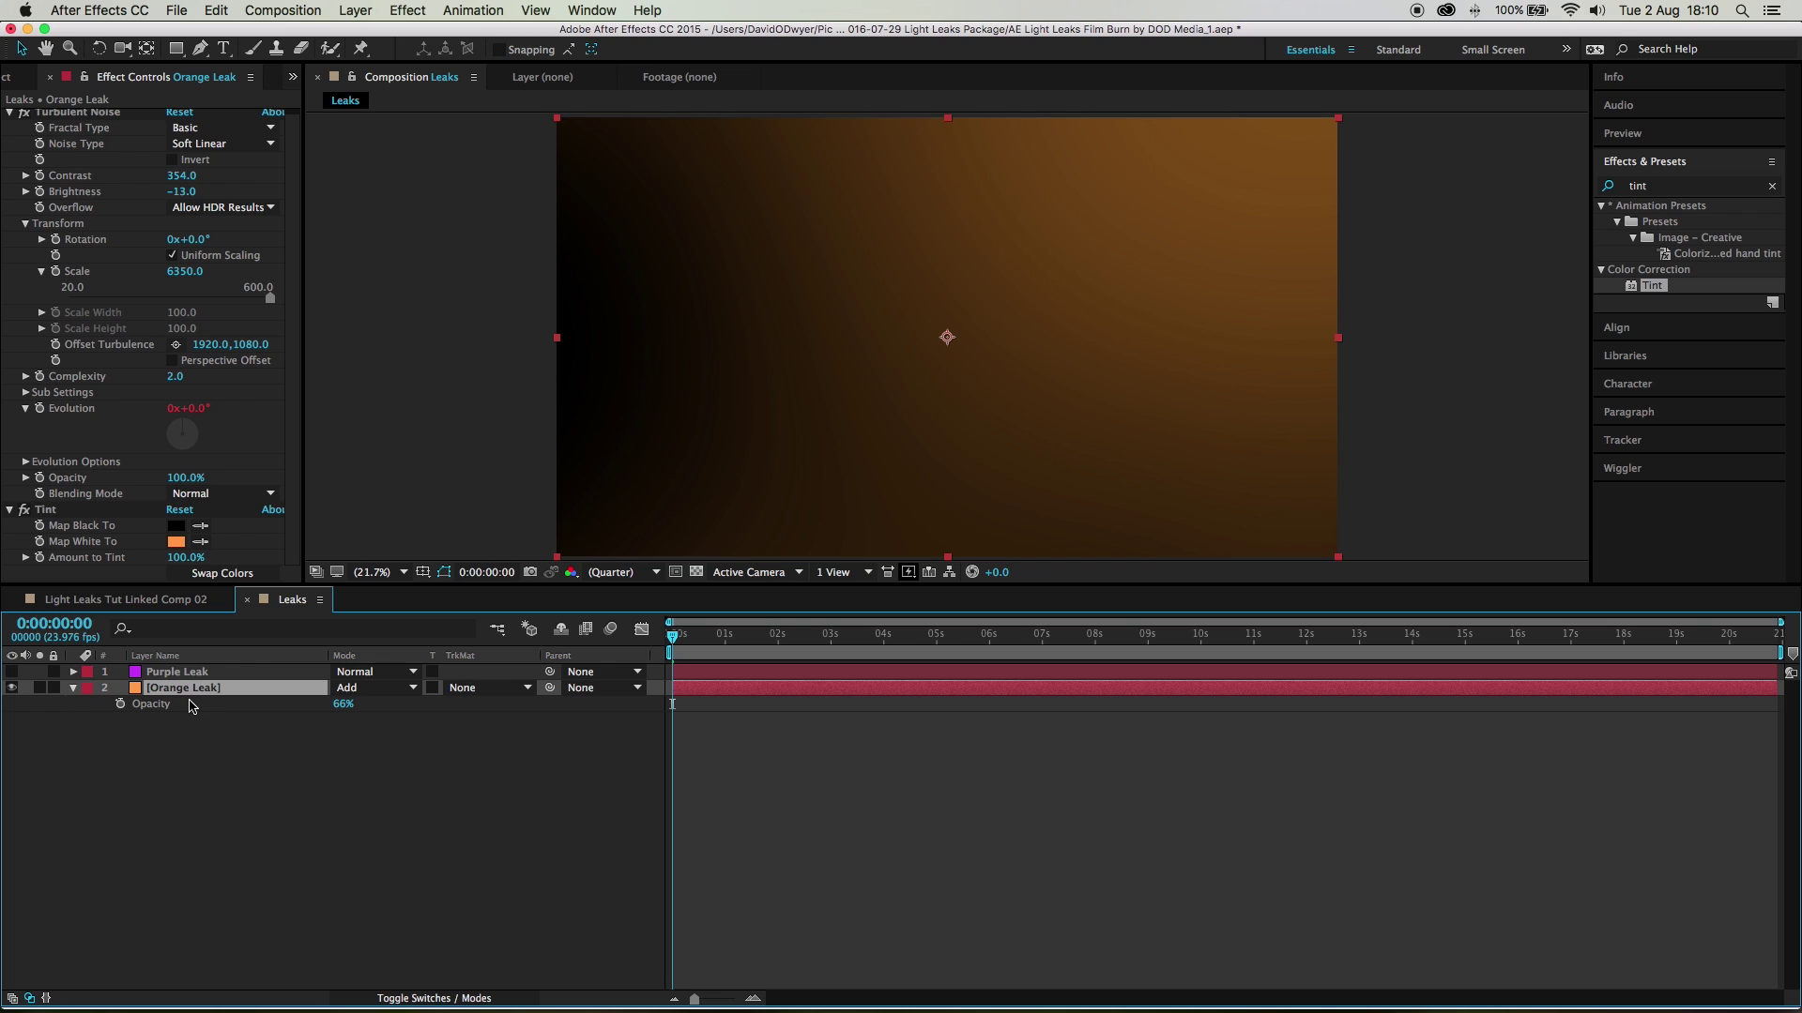
click(48, 118)
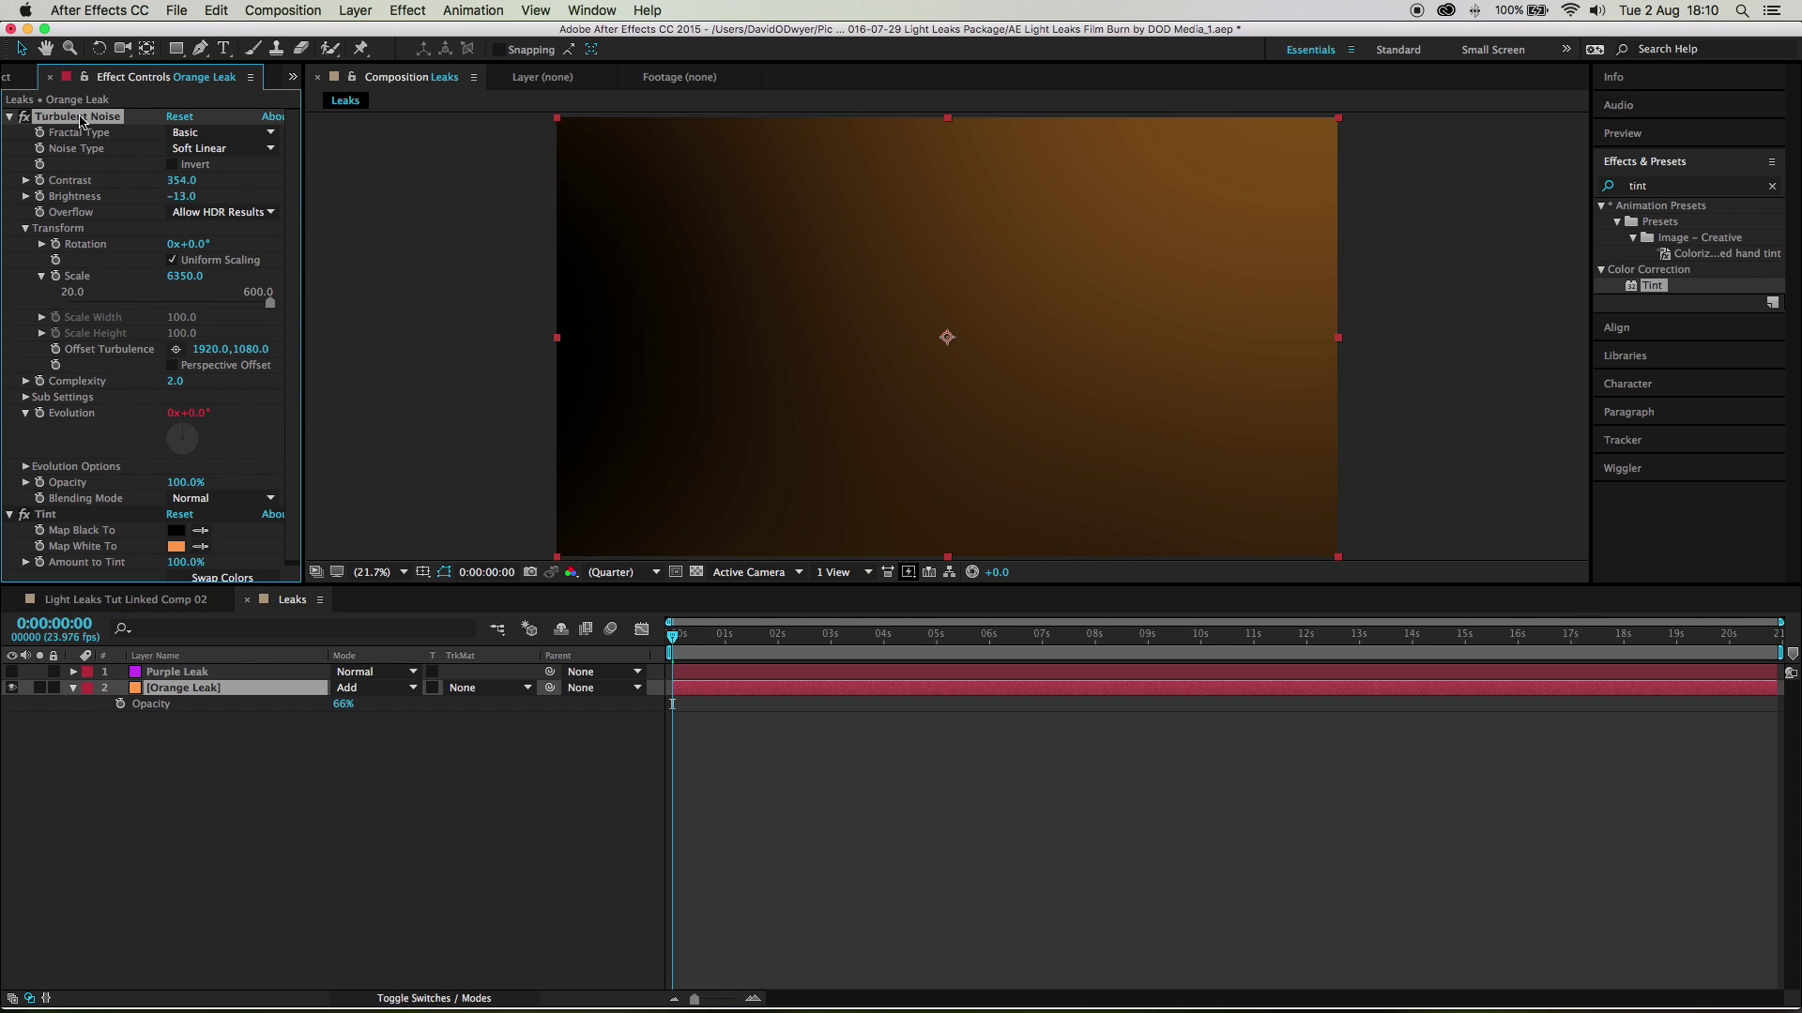
Step: Paste Orange Leak's Turbulent Noise and Tint effects onto Purple Leak
click(202, 673)
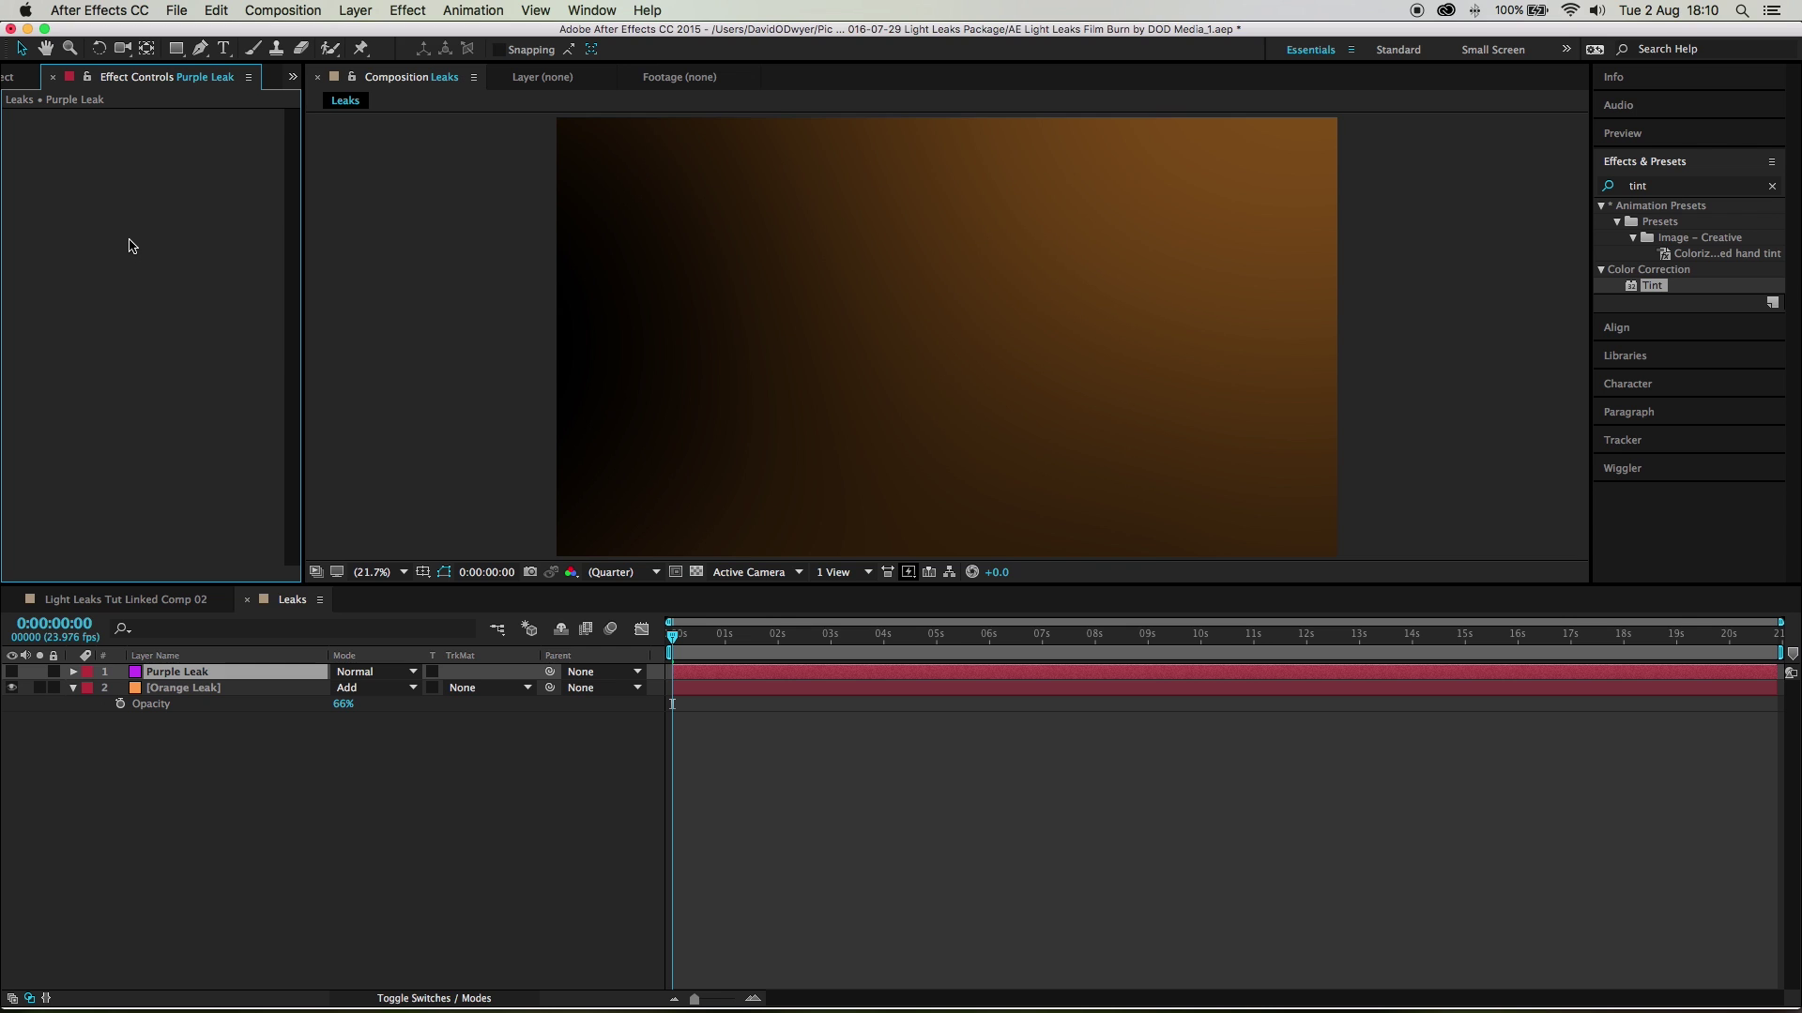
key(super+v)
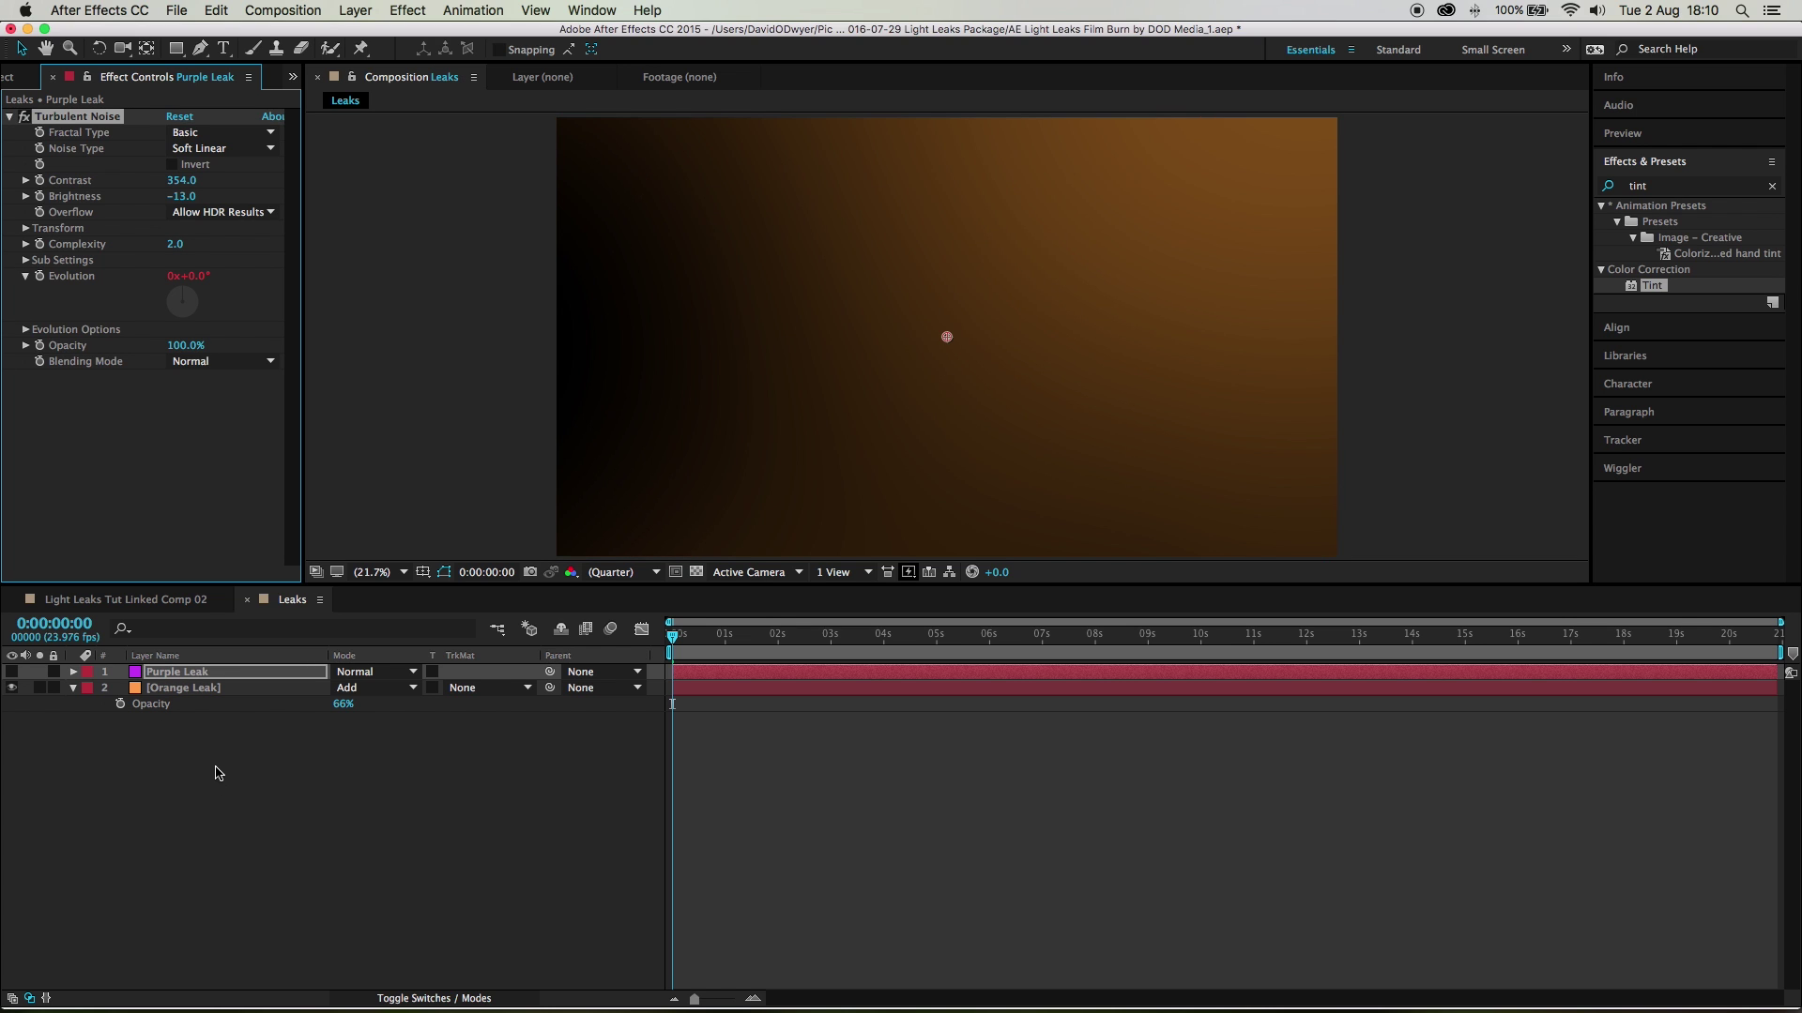
click(175, 688)
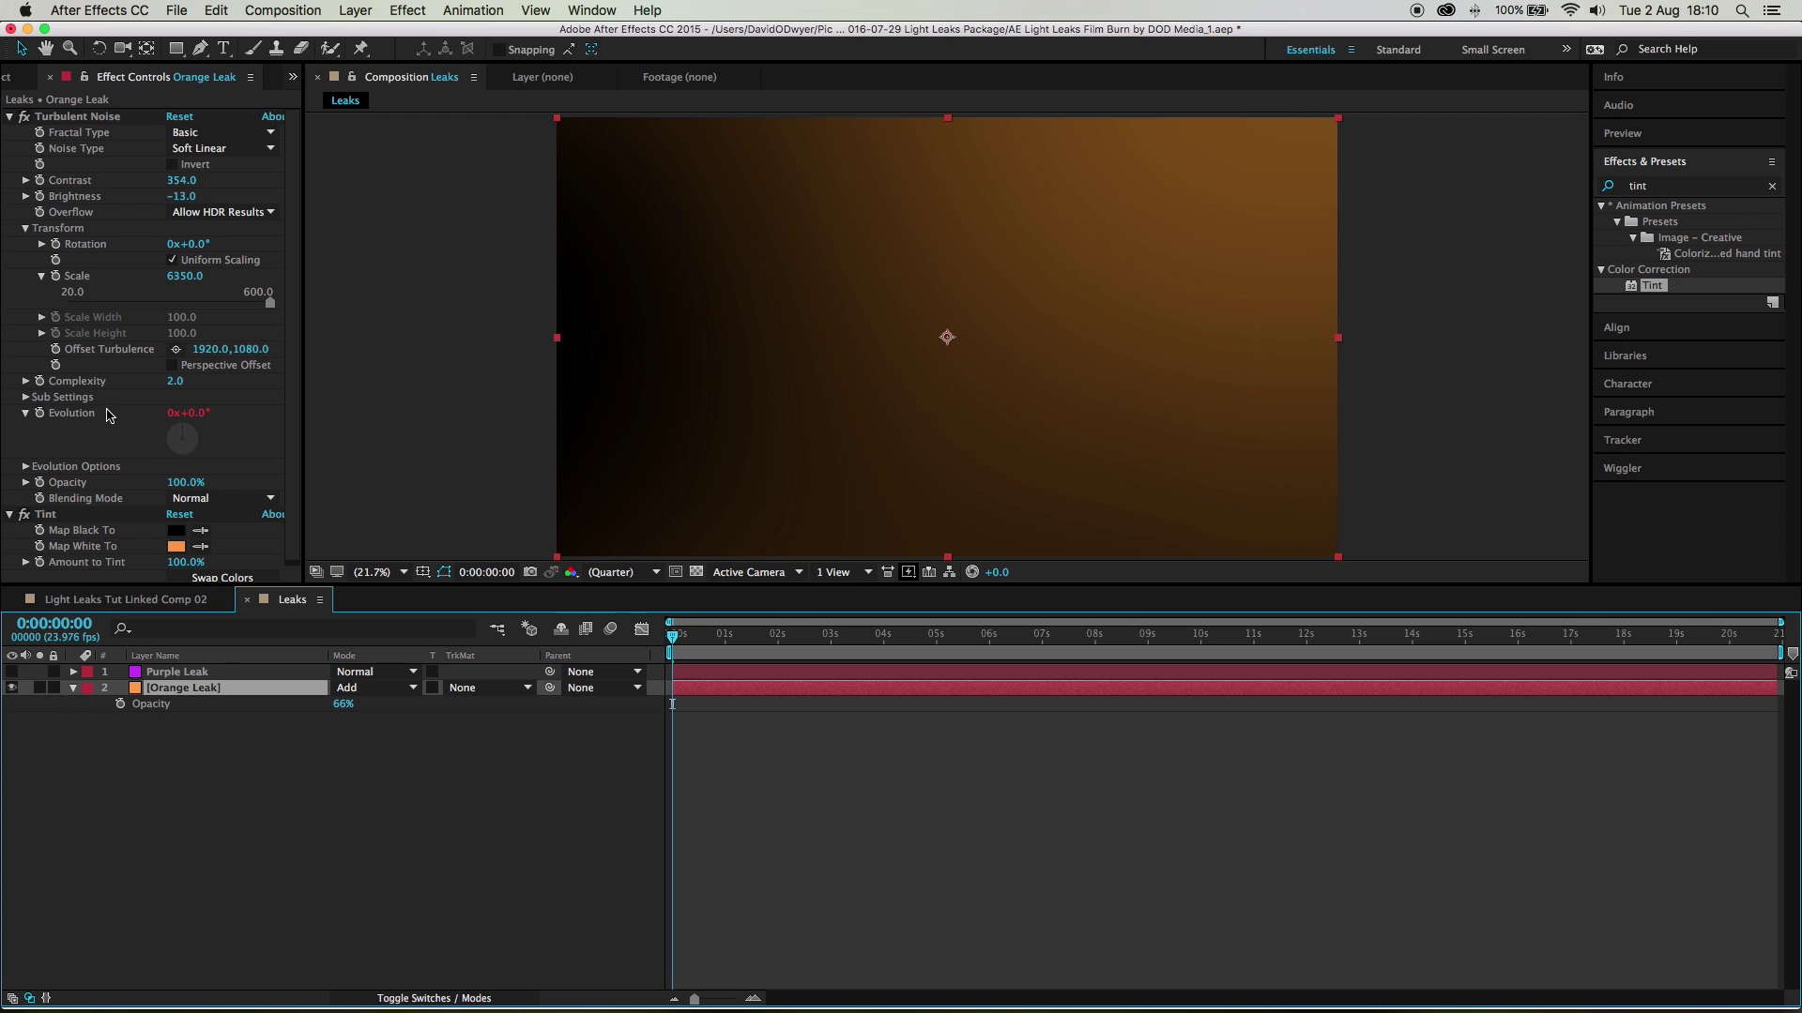
click(53, 516)
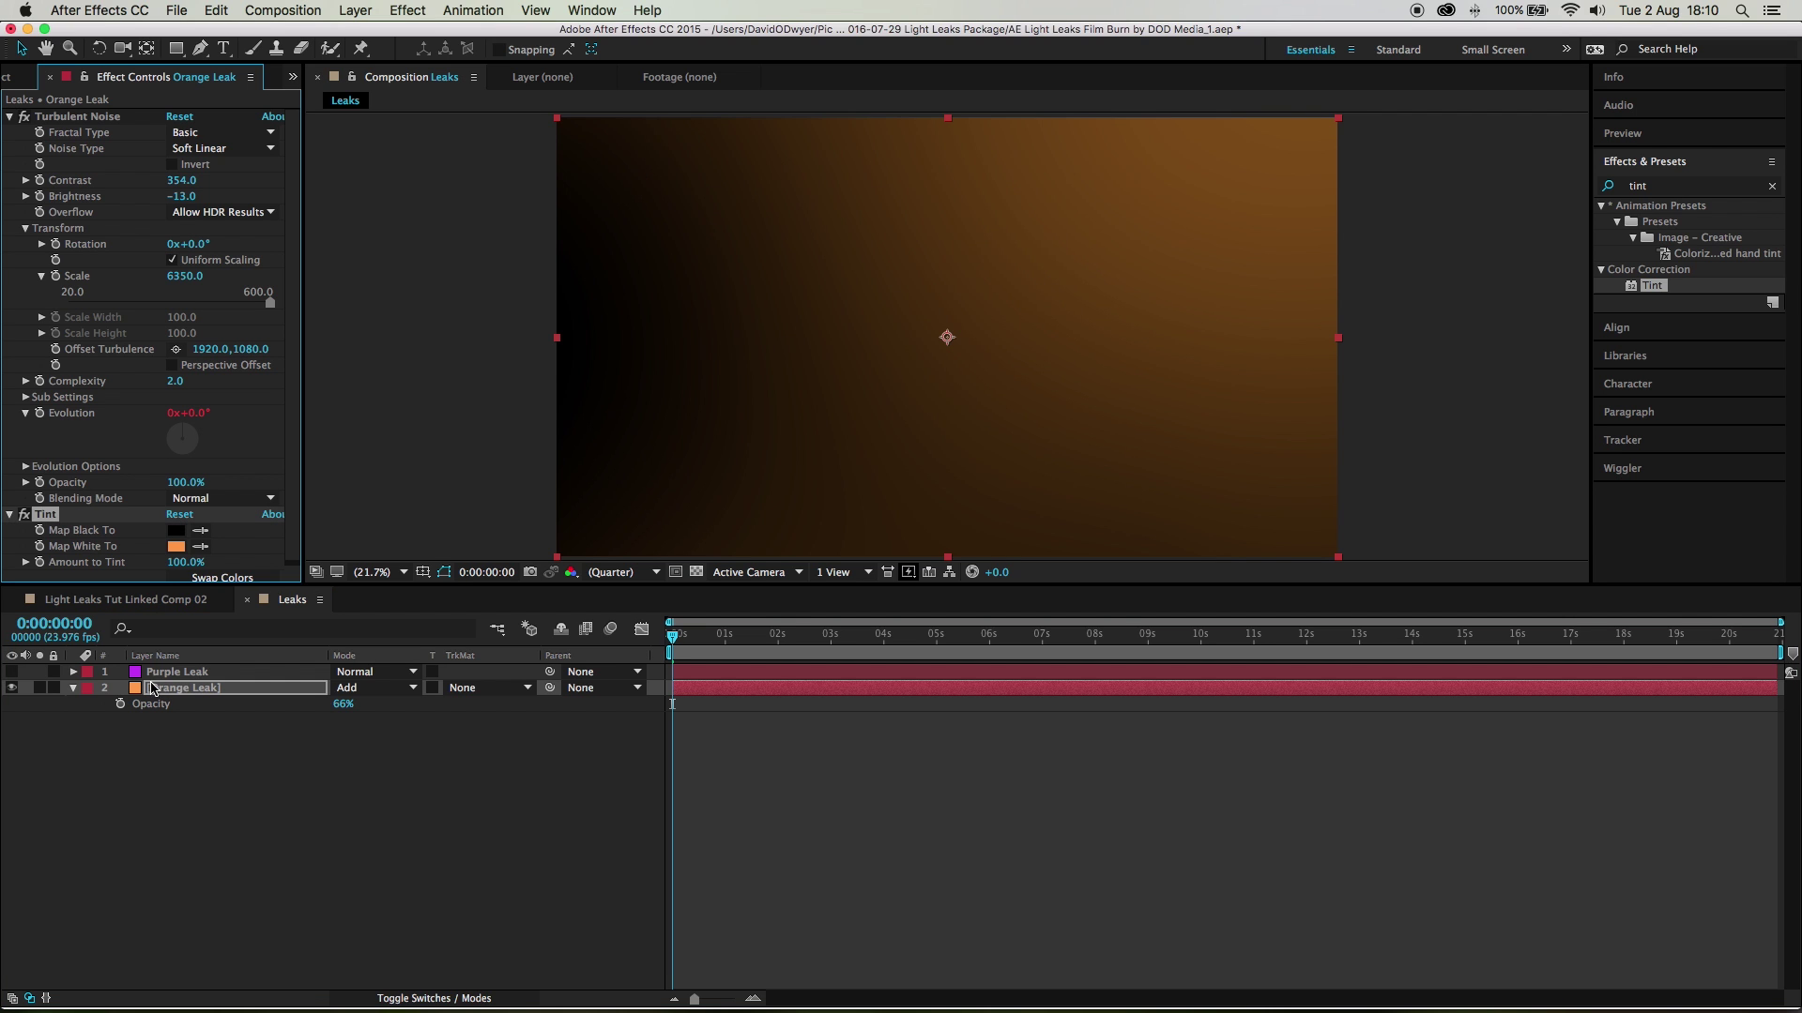
click(175, 672)
click(135, 497)
key(super+v)
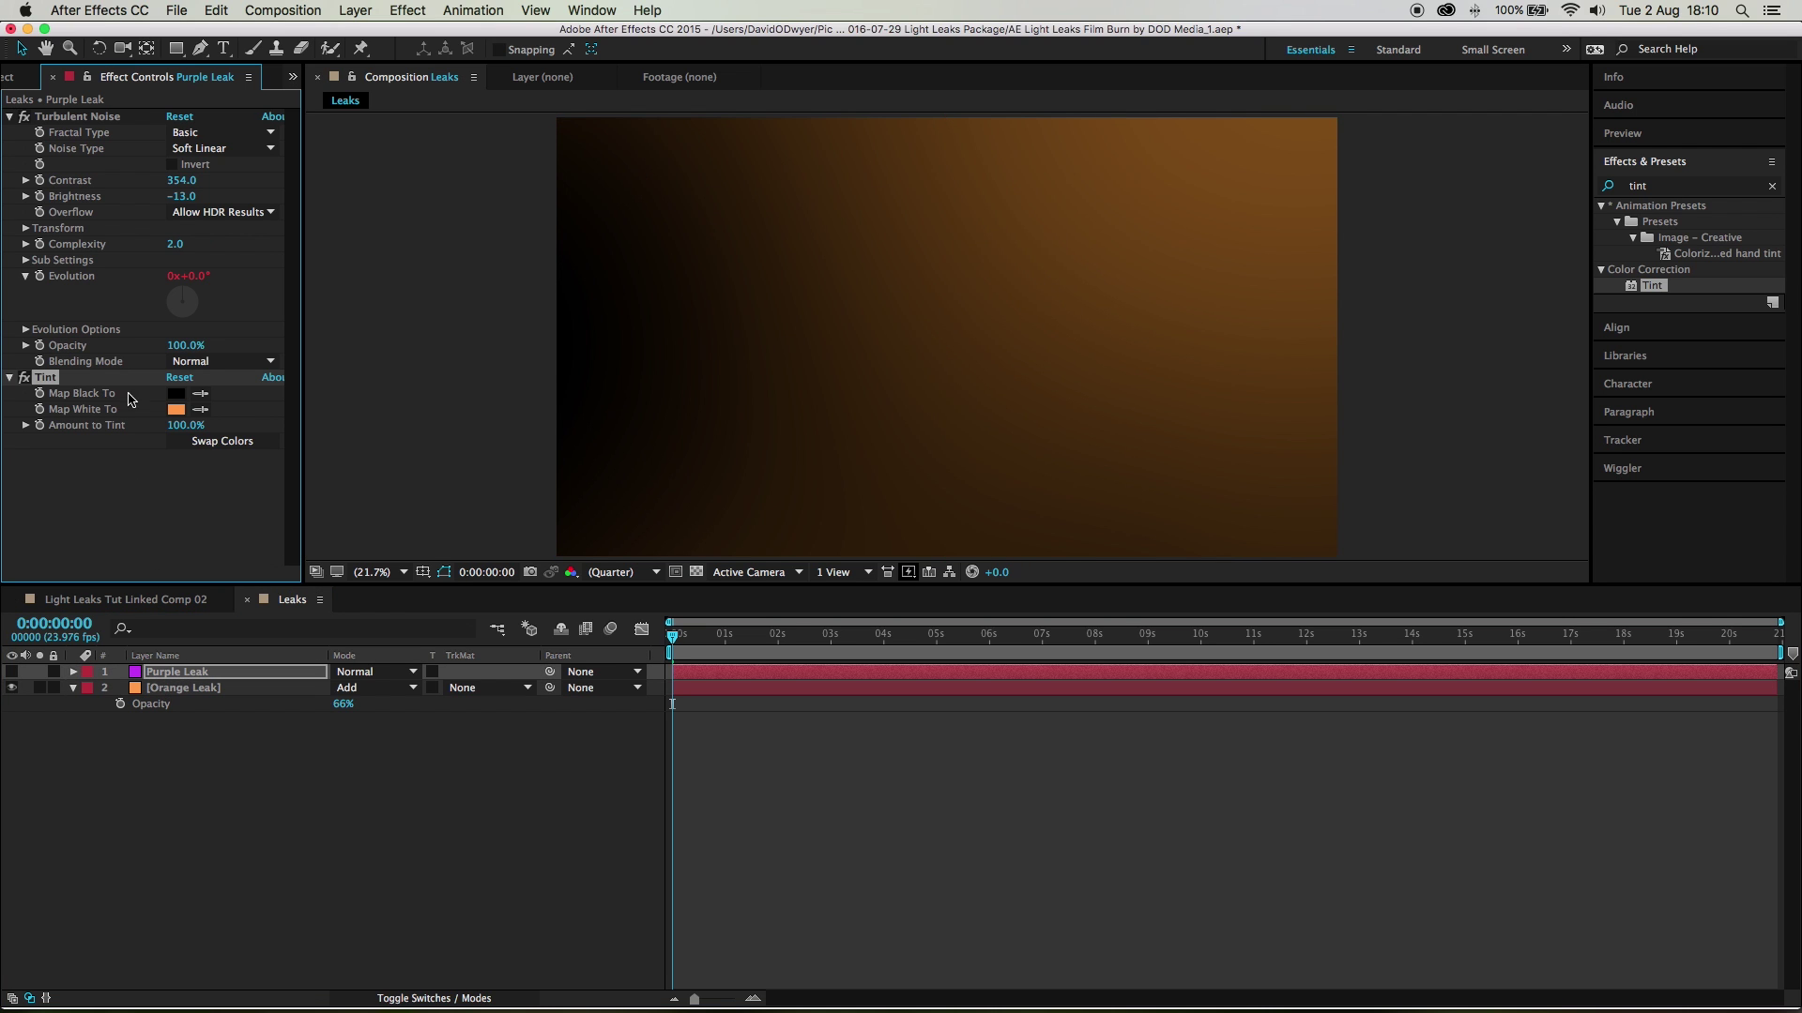
Step: Make Purple Leak's tint map white to purple and turn the layer visible
click(180, 409)
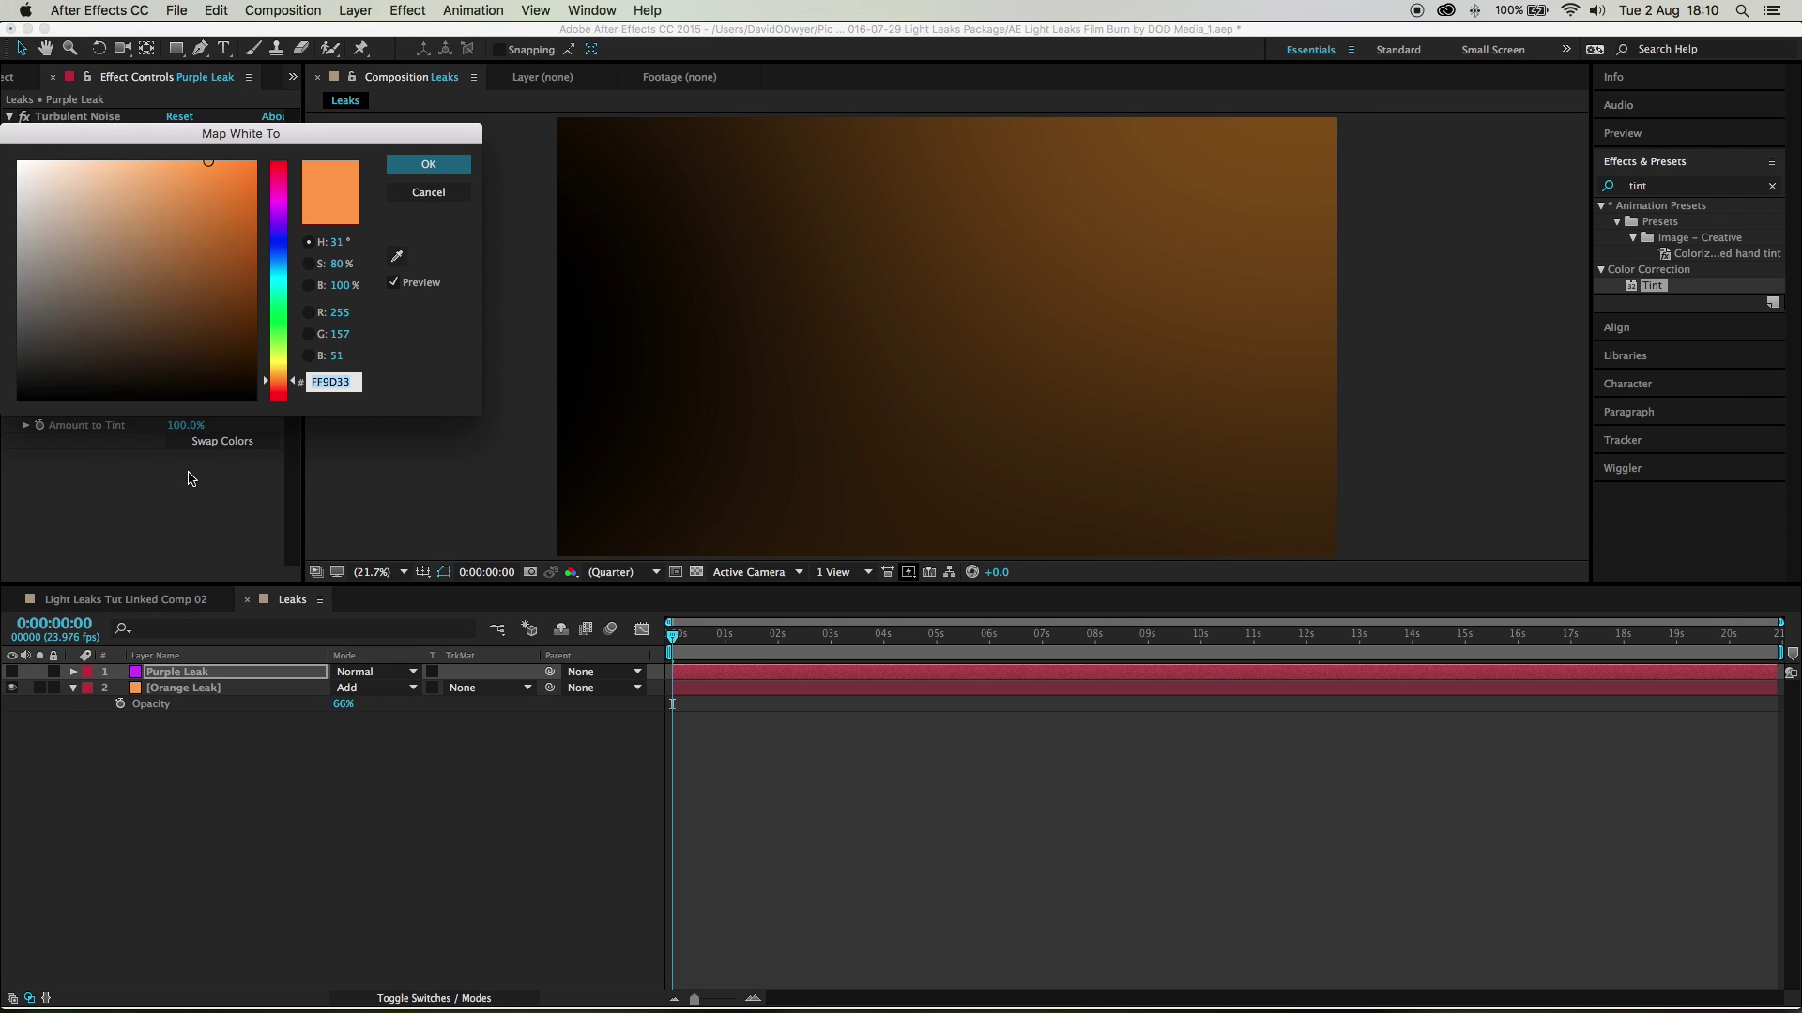
click(281, 202)
drag(282, 205, 282, 214)
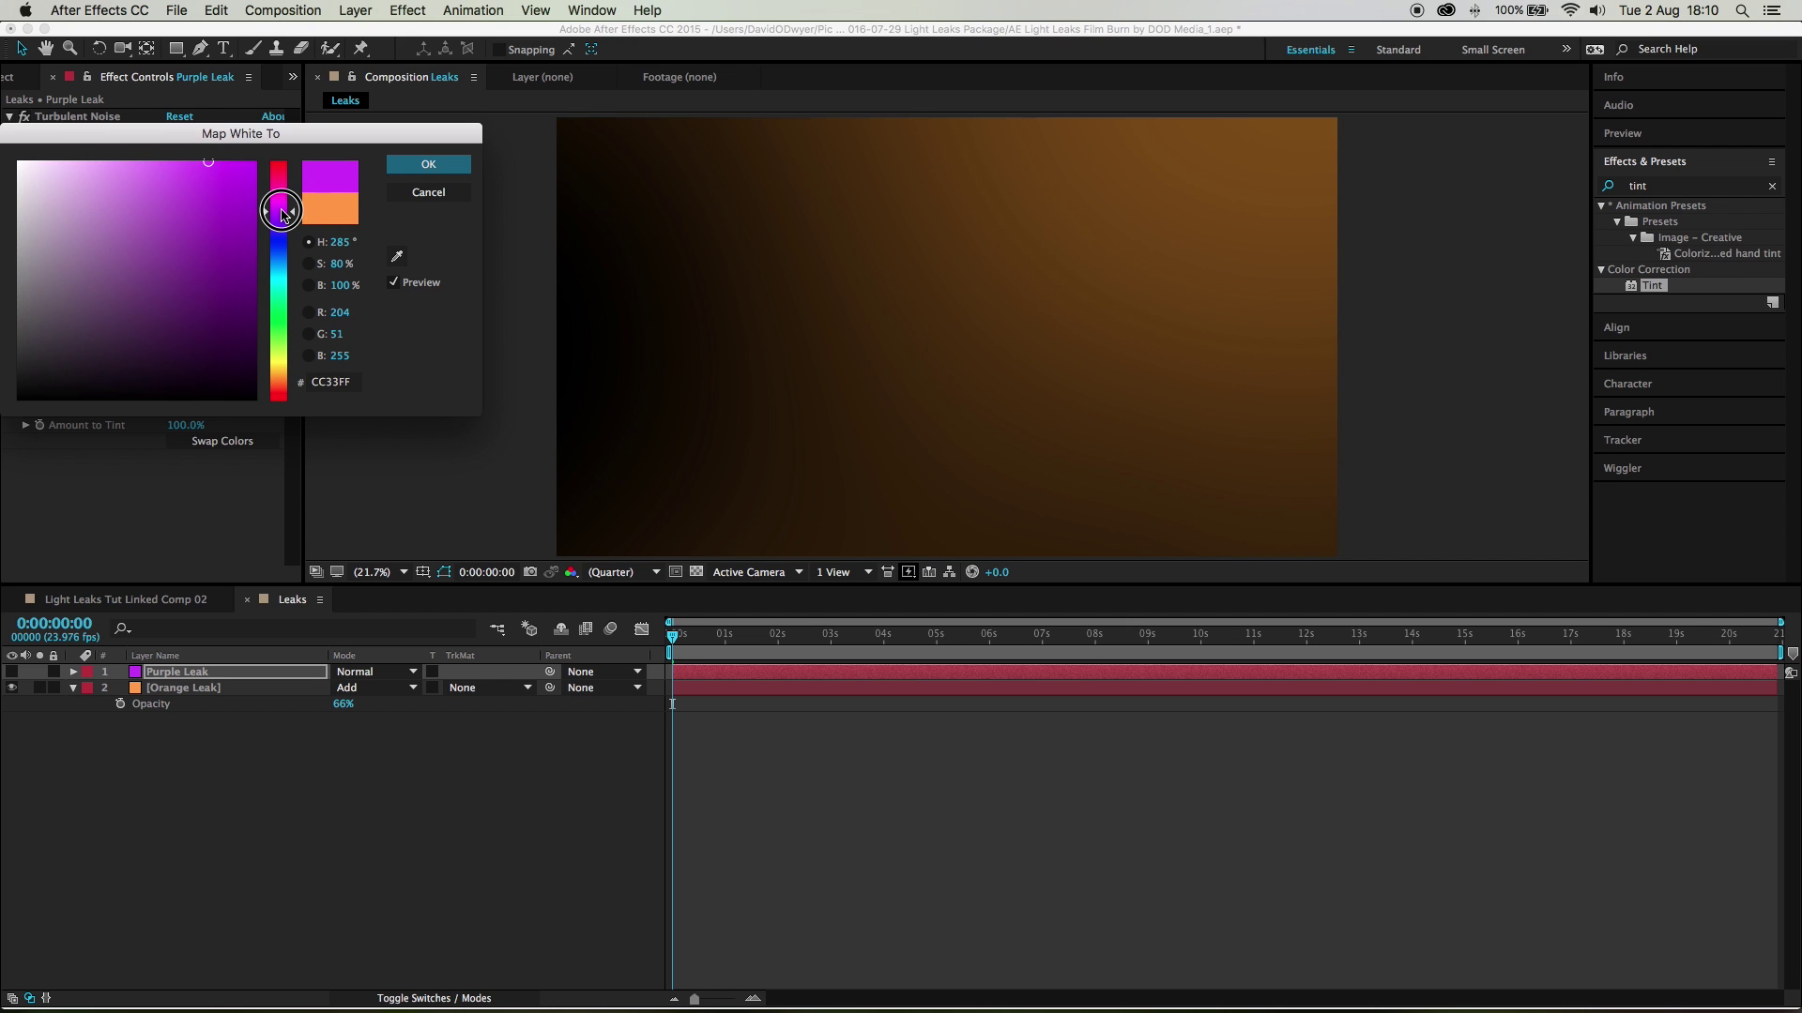
click(436, 165)
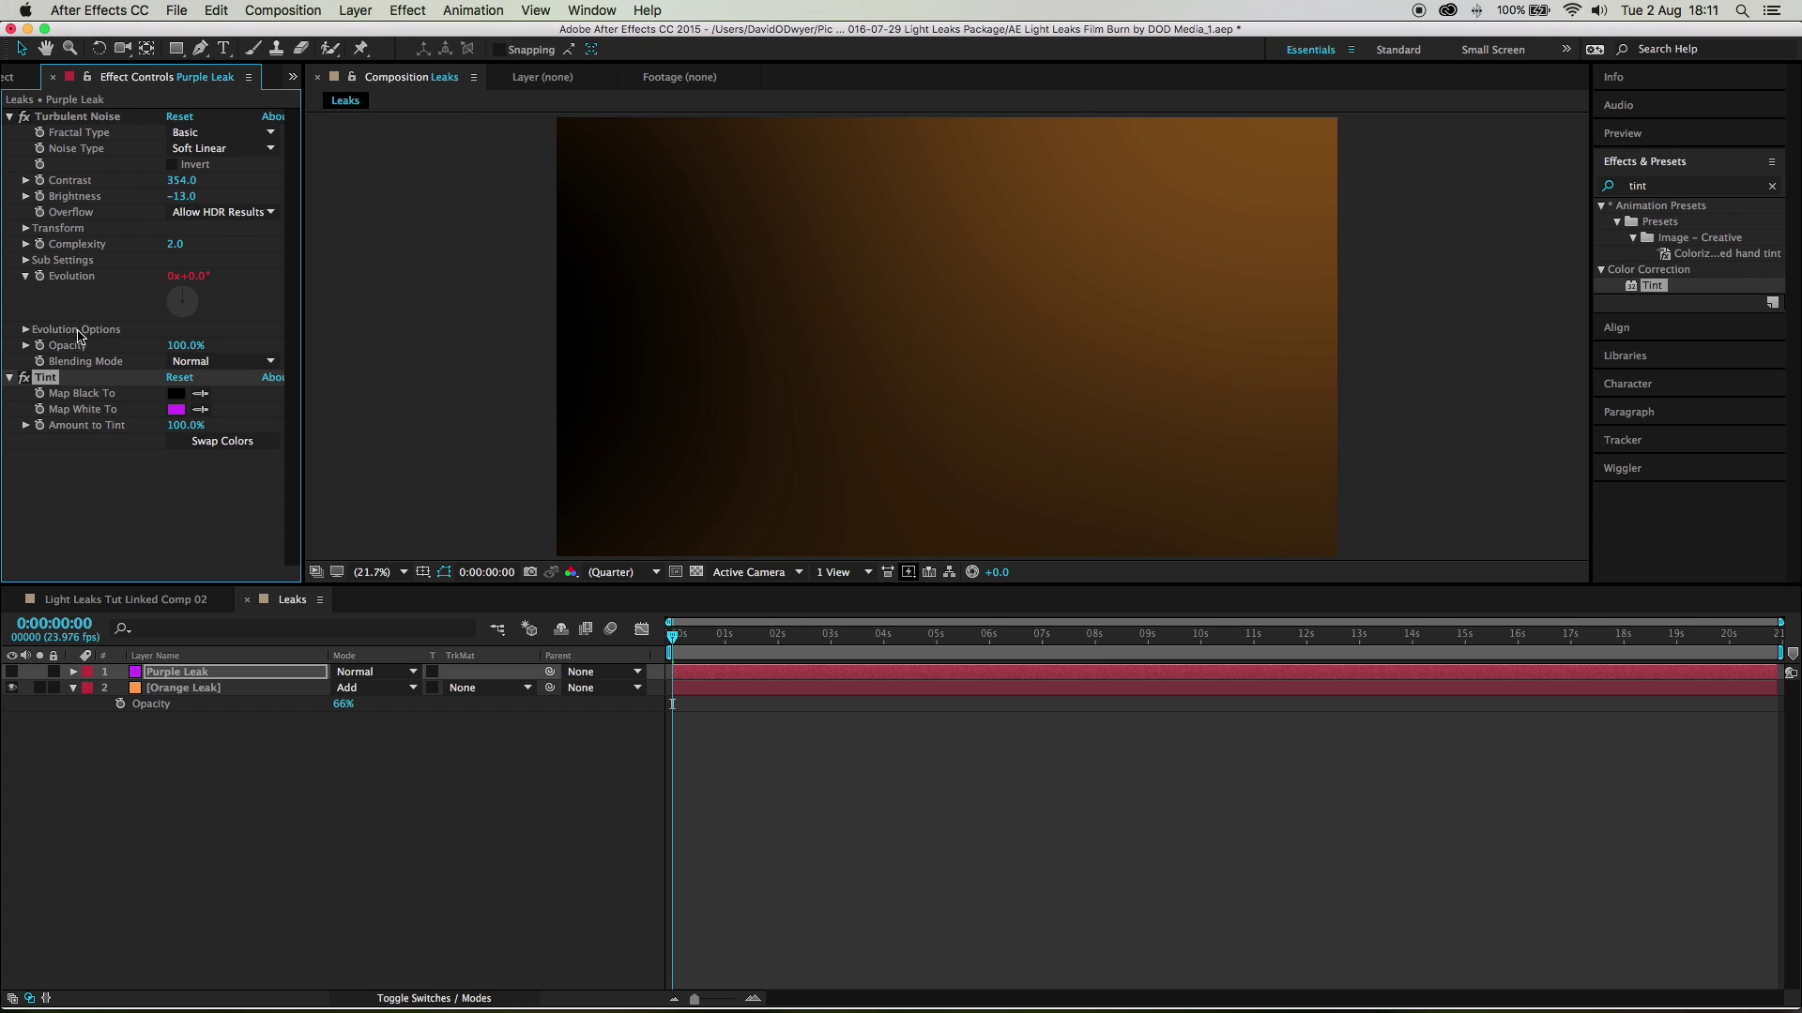
click(11, 672)
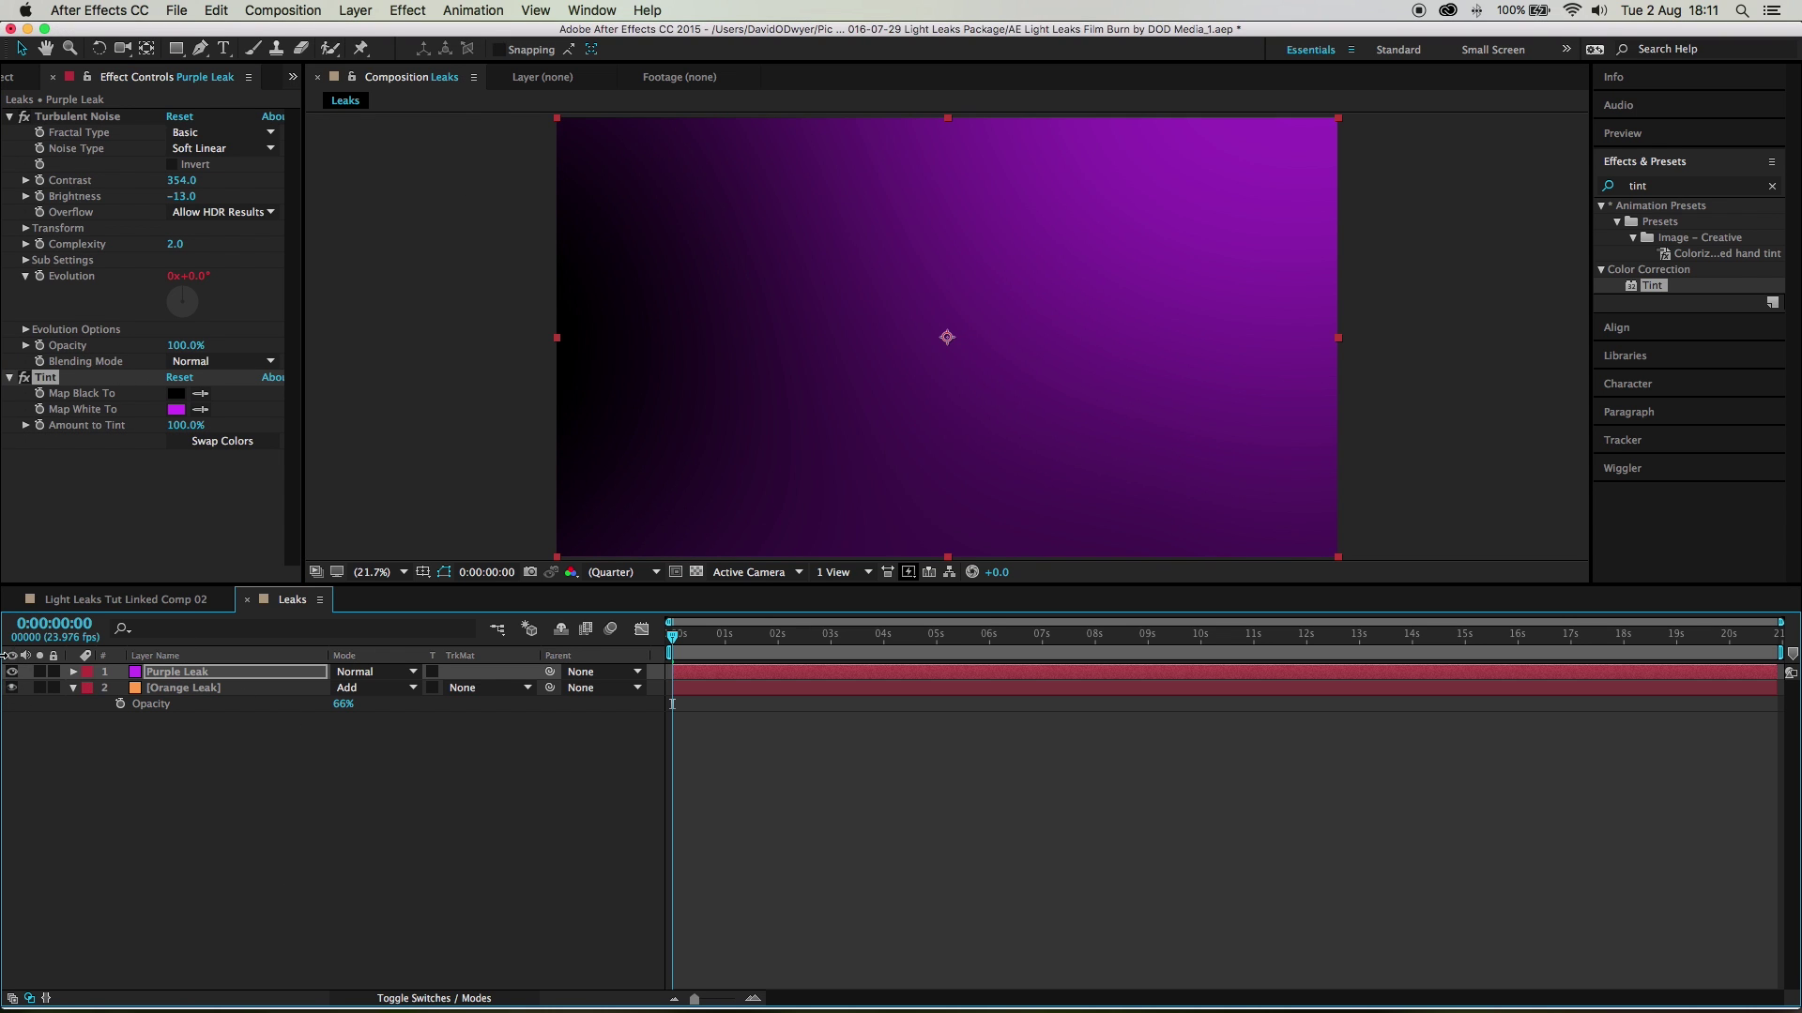
click(11, 672)
click(11, 672)
click(12, 672)
click(11, 671)
Step: Set Purple Leak's Turbulent Noise Random Seed to 2
click(26, 330)
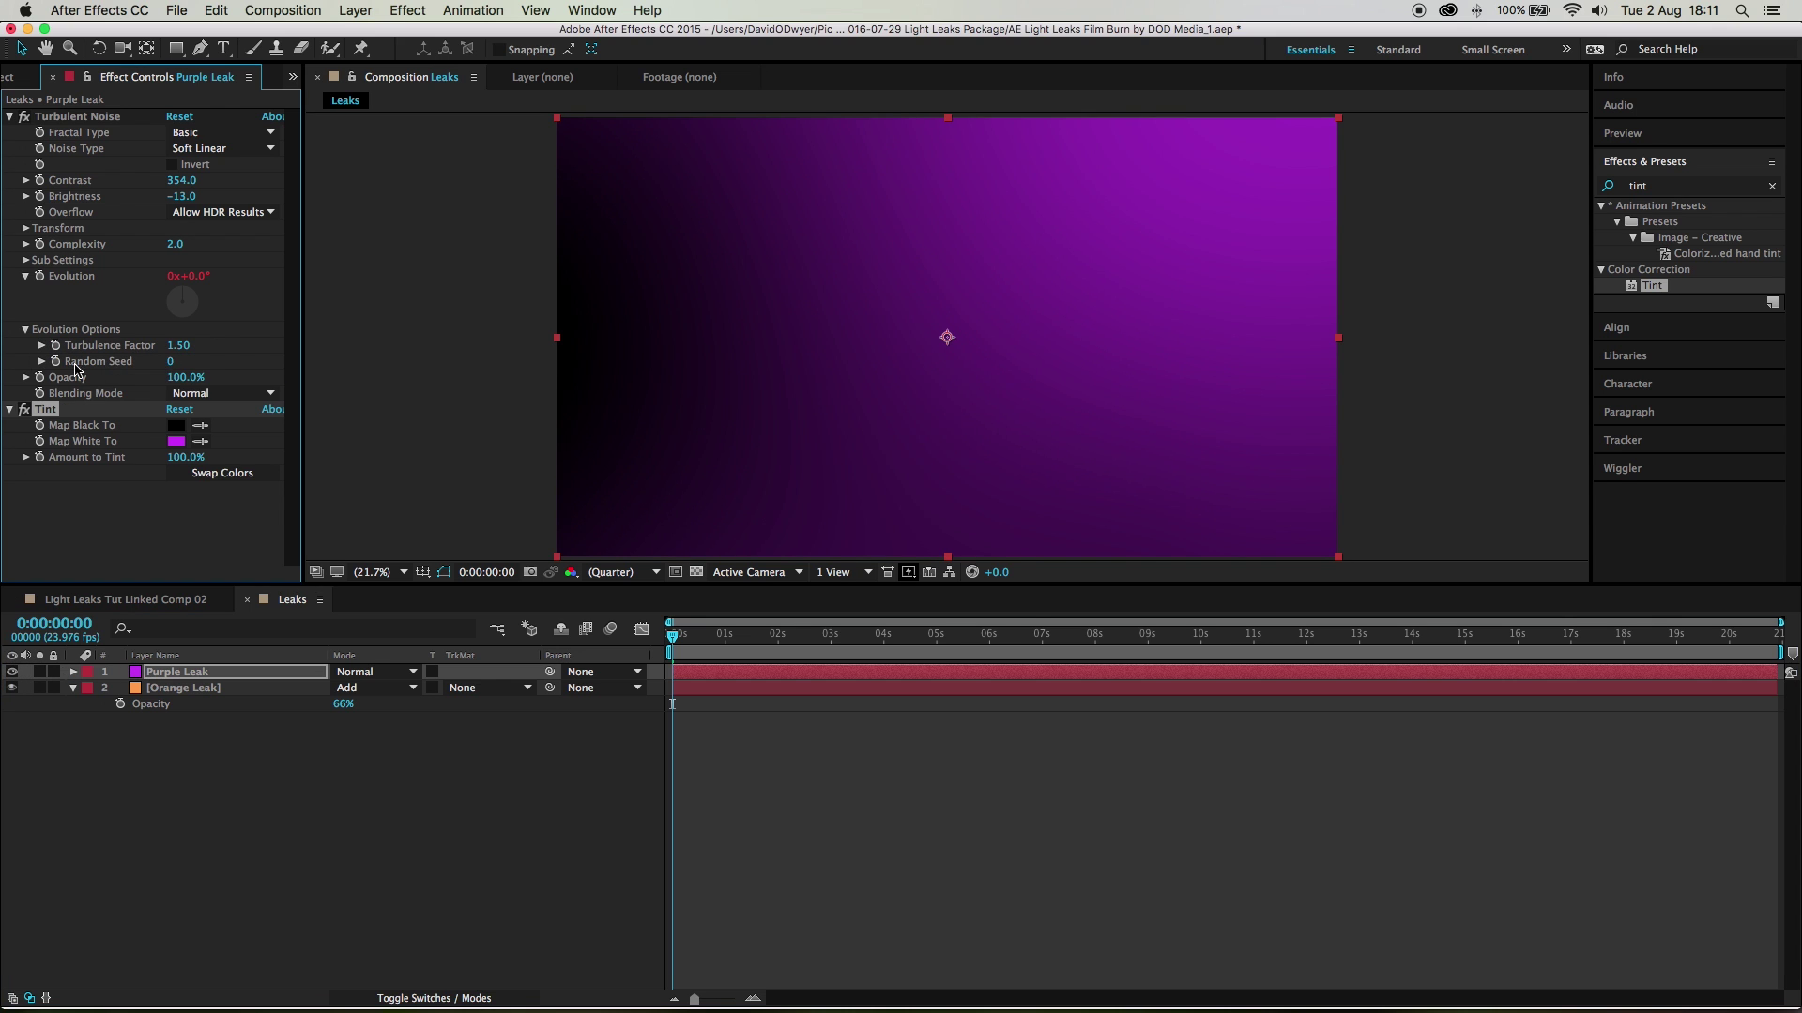
click(176, 363)
text(2)
key(Return)
click(334, 836)
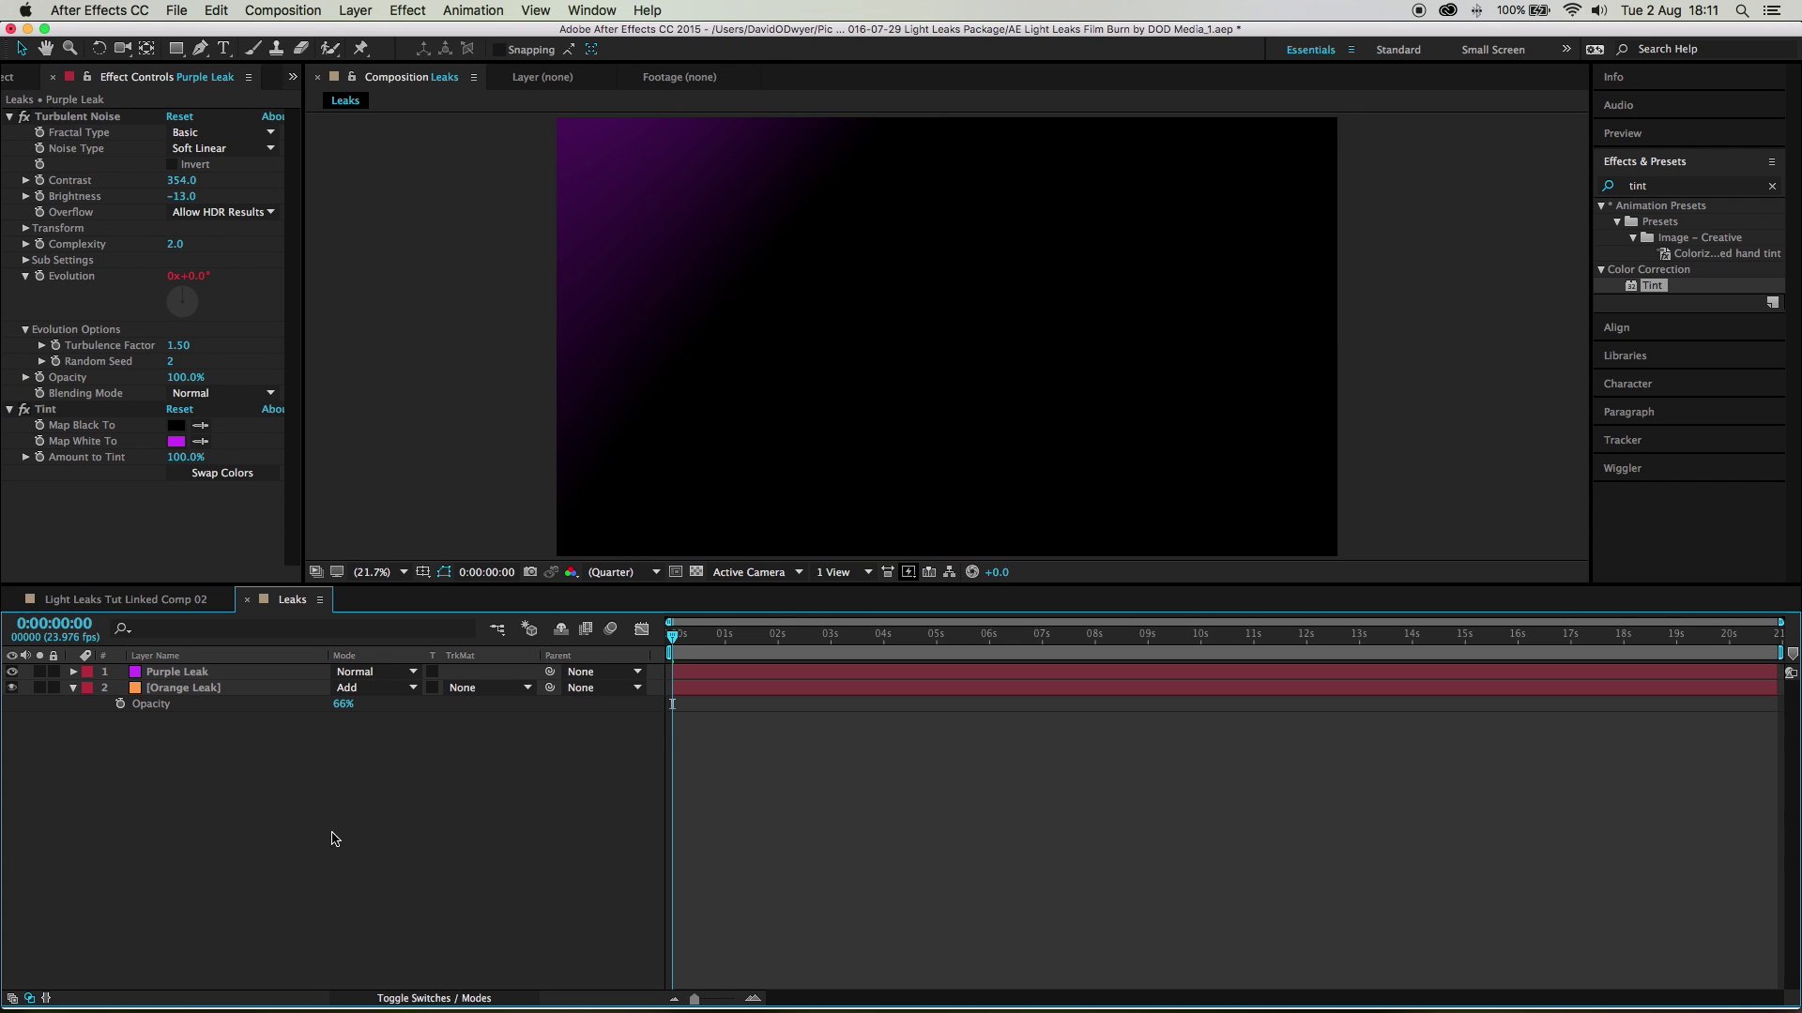
click(689, 641)
Step: Blend Purple Leak in Add mode at 33% opacity and preview the combined gradient
drag(689, 641, 721, 641)
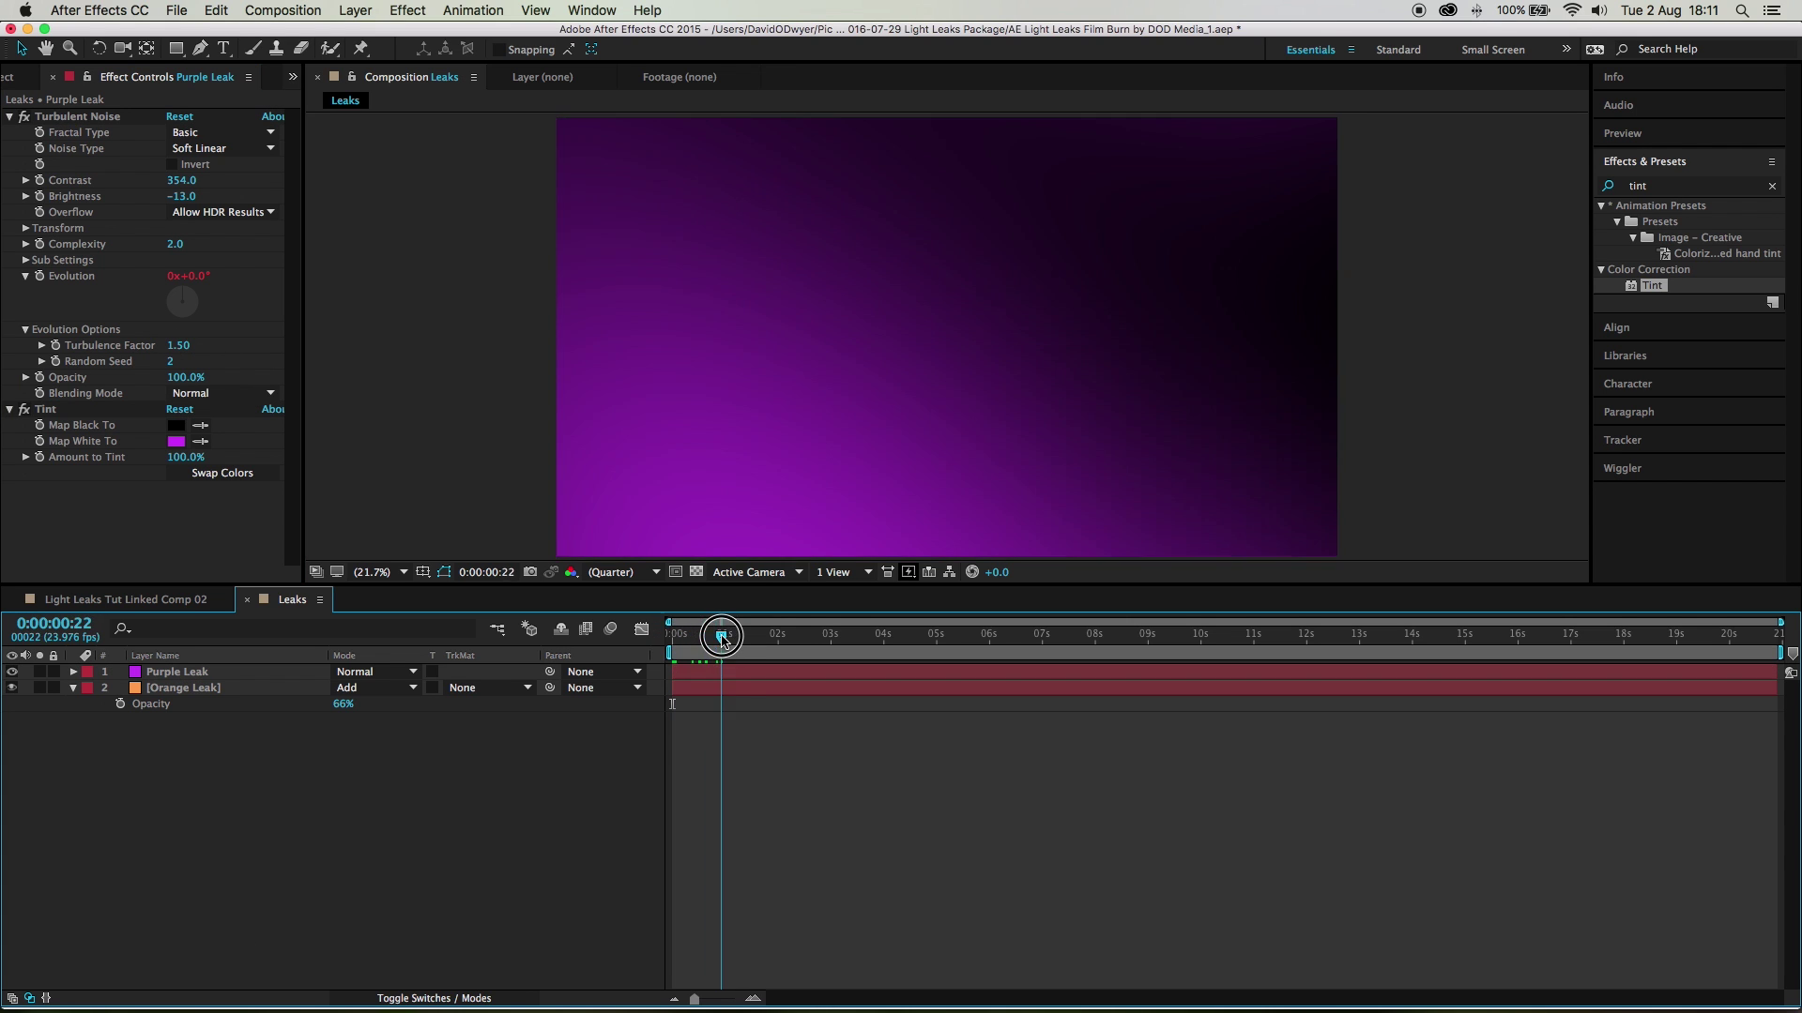
click(370, 672)
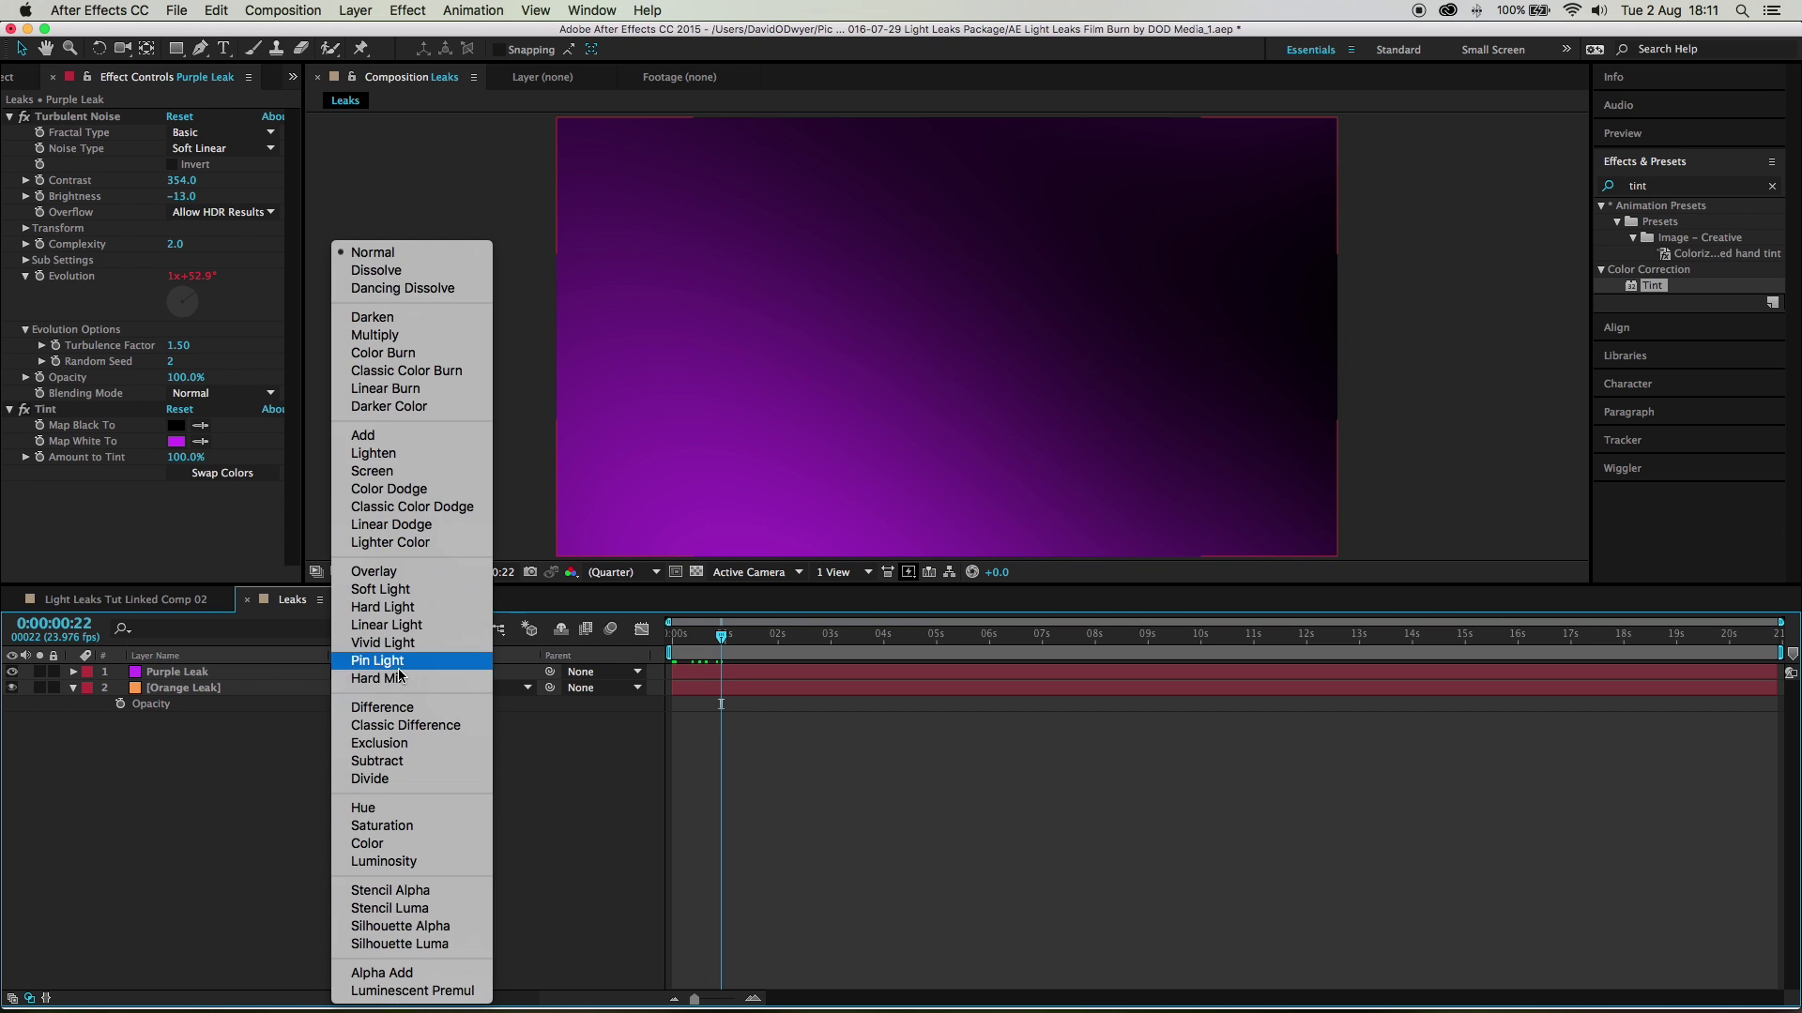
click(364, 435)
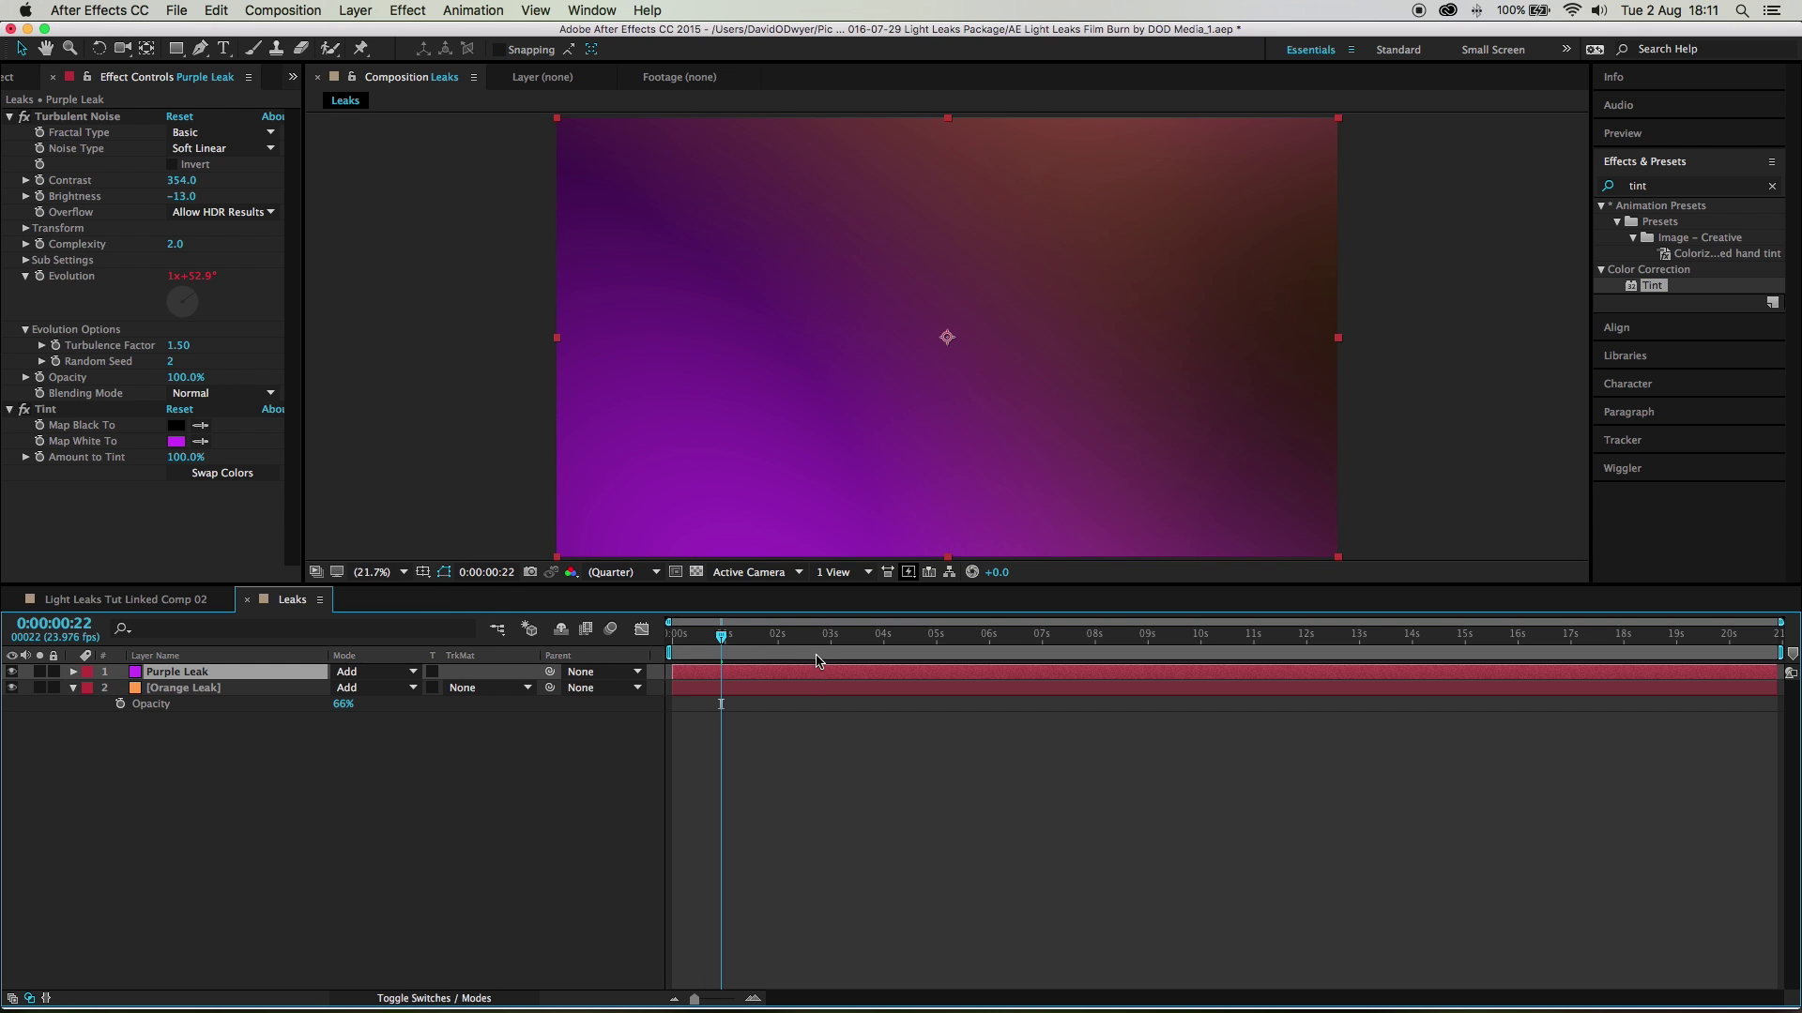
drag(719, 636, 657, 634)
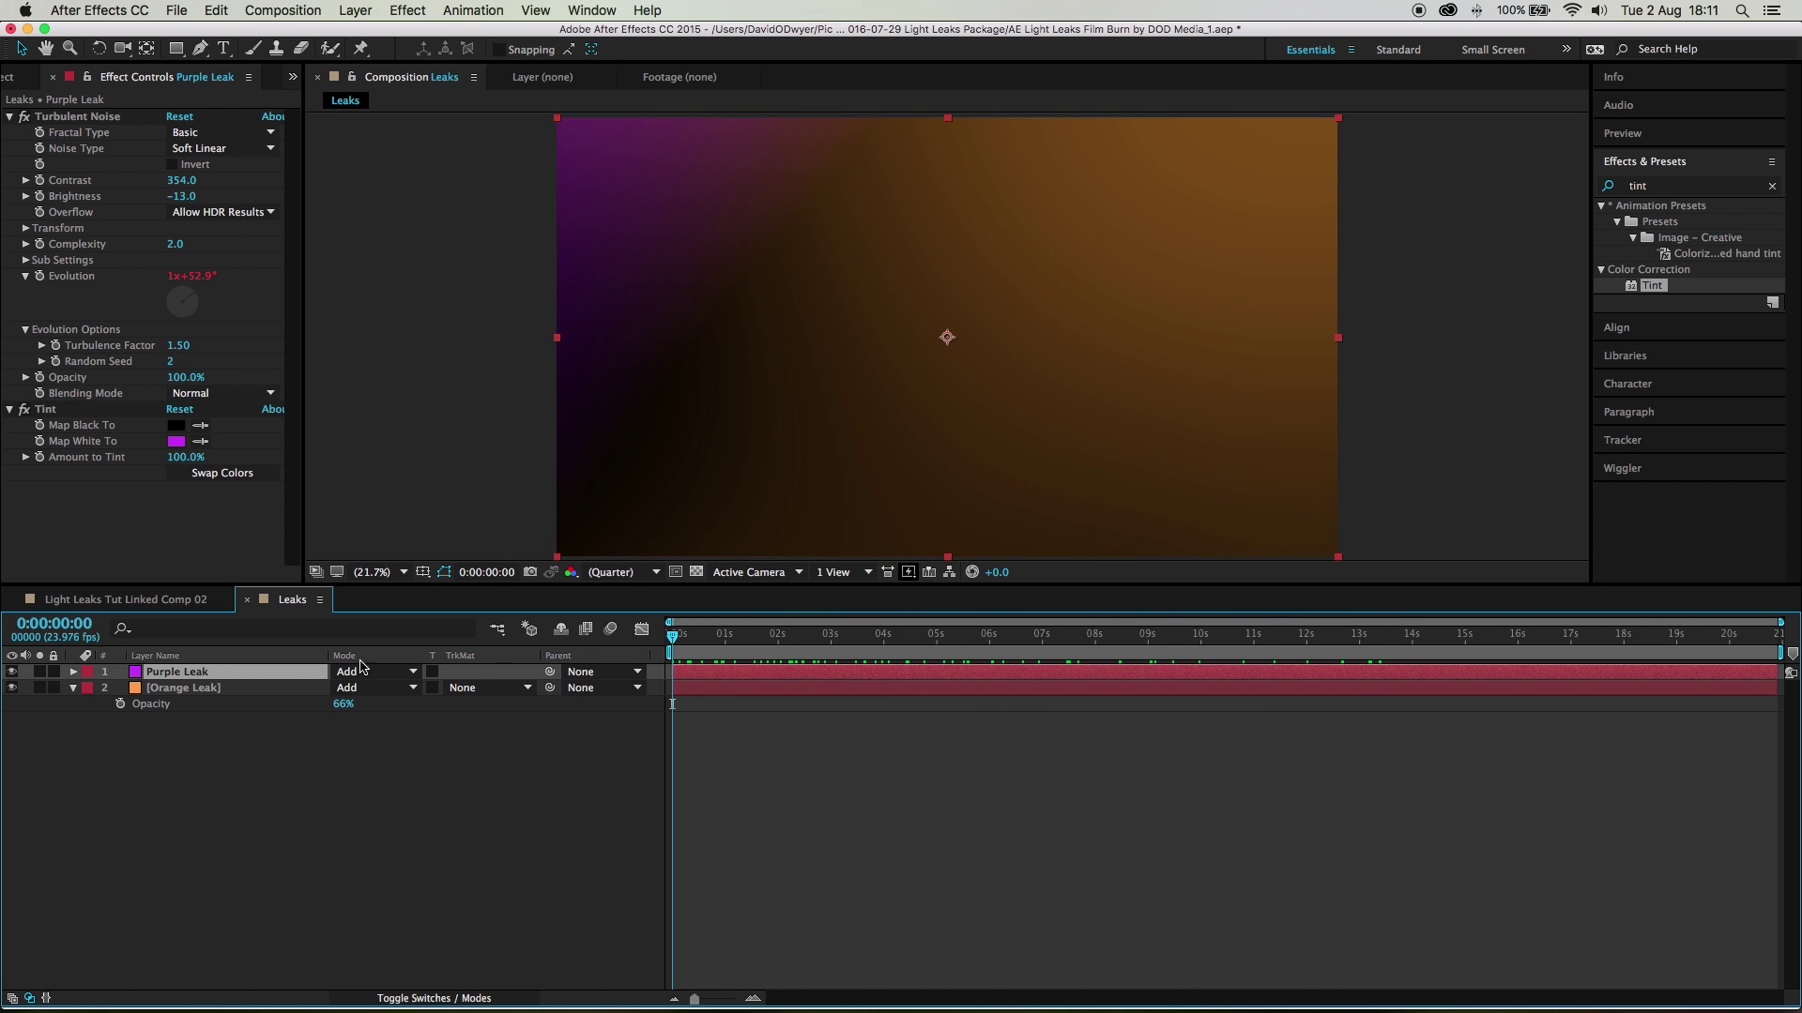
key(t)
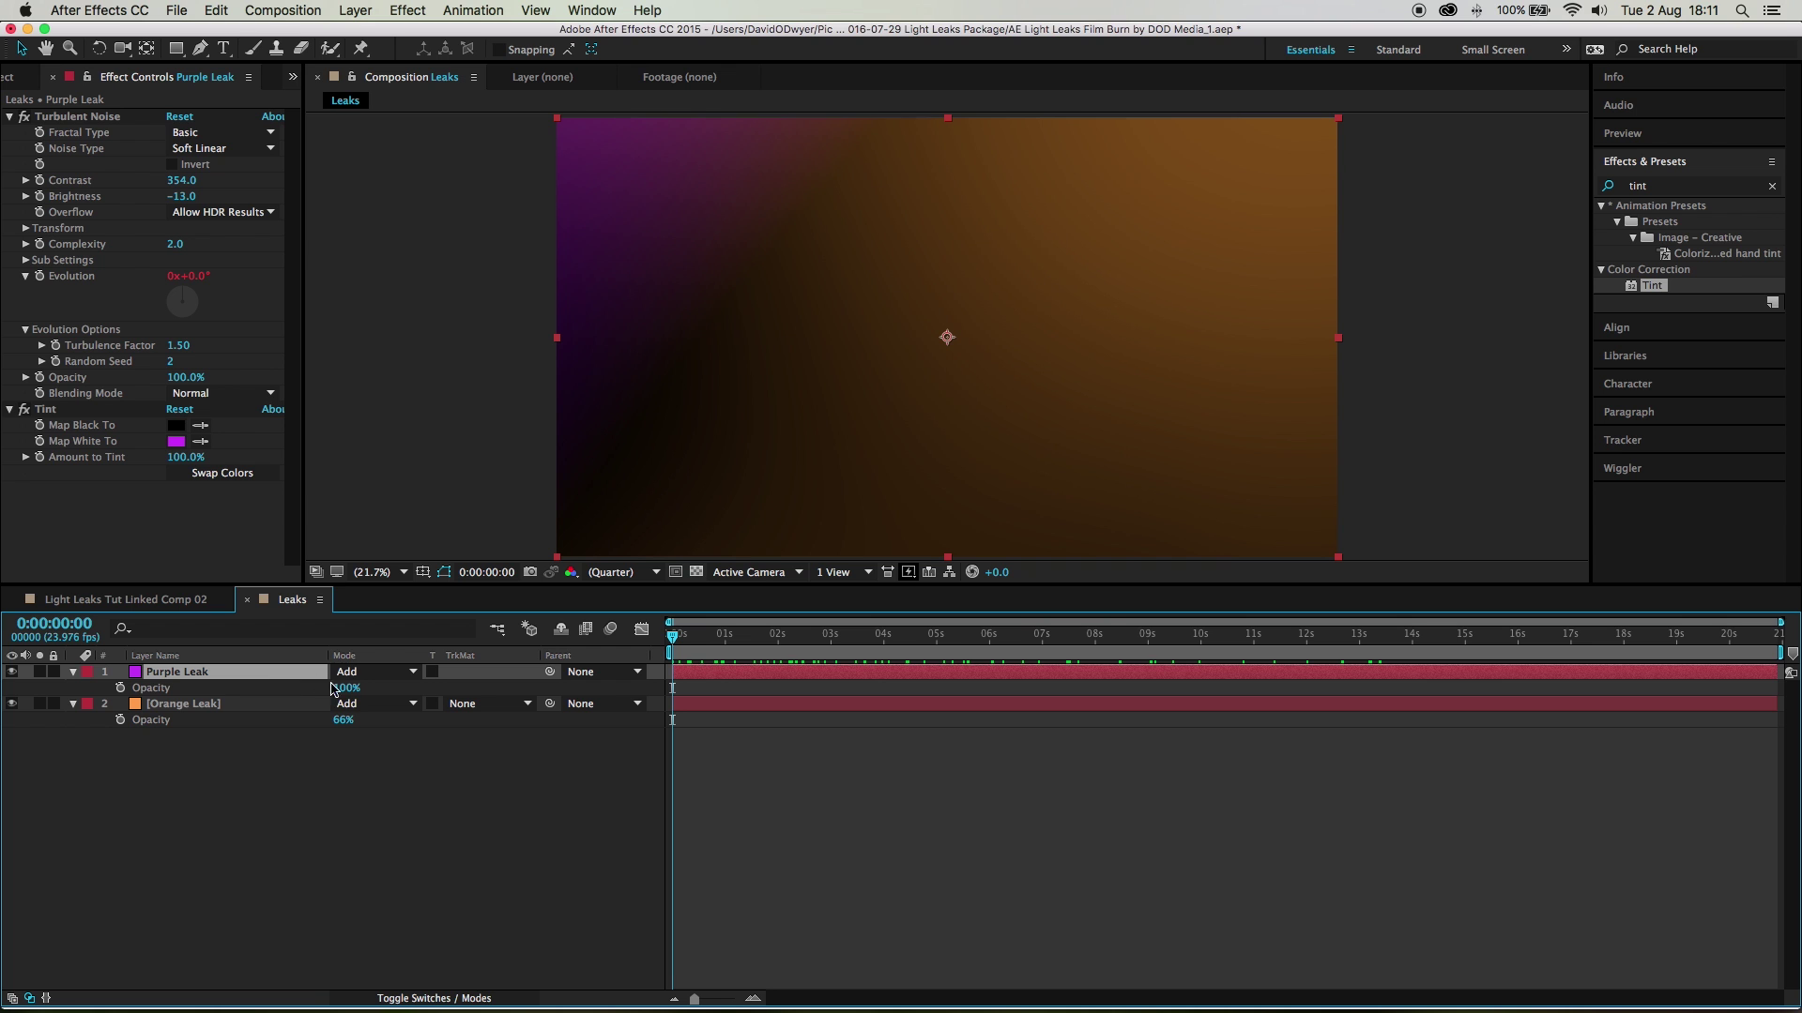
click(345, 689)
text(33)
key(Return)
mouse_move(676, 639)
mouse_down()
mouse_move(922, 639)
mouse_move(671, 639)
mouse_up()
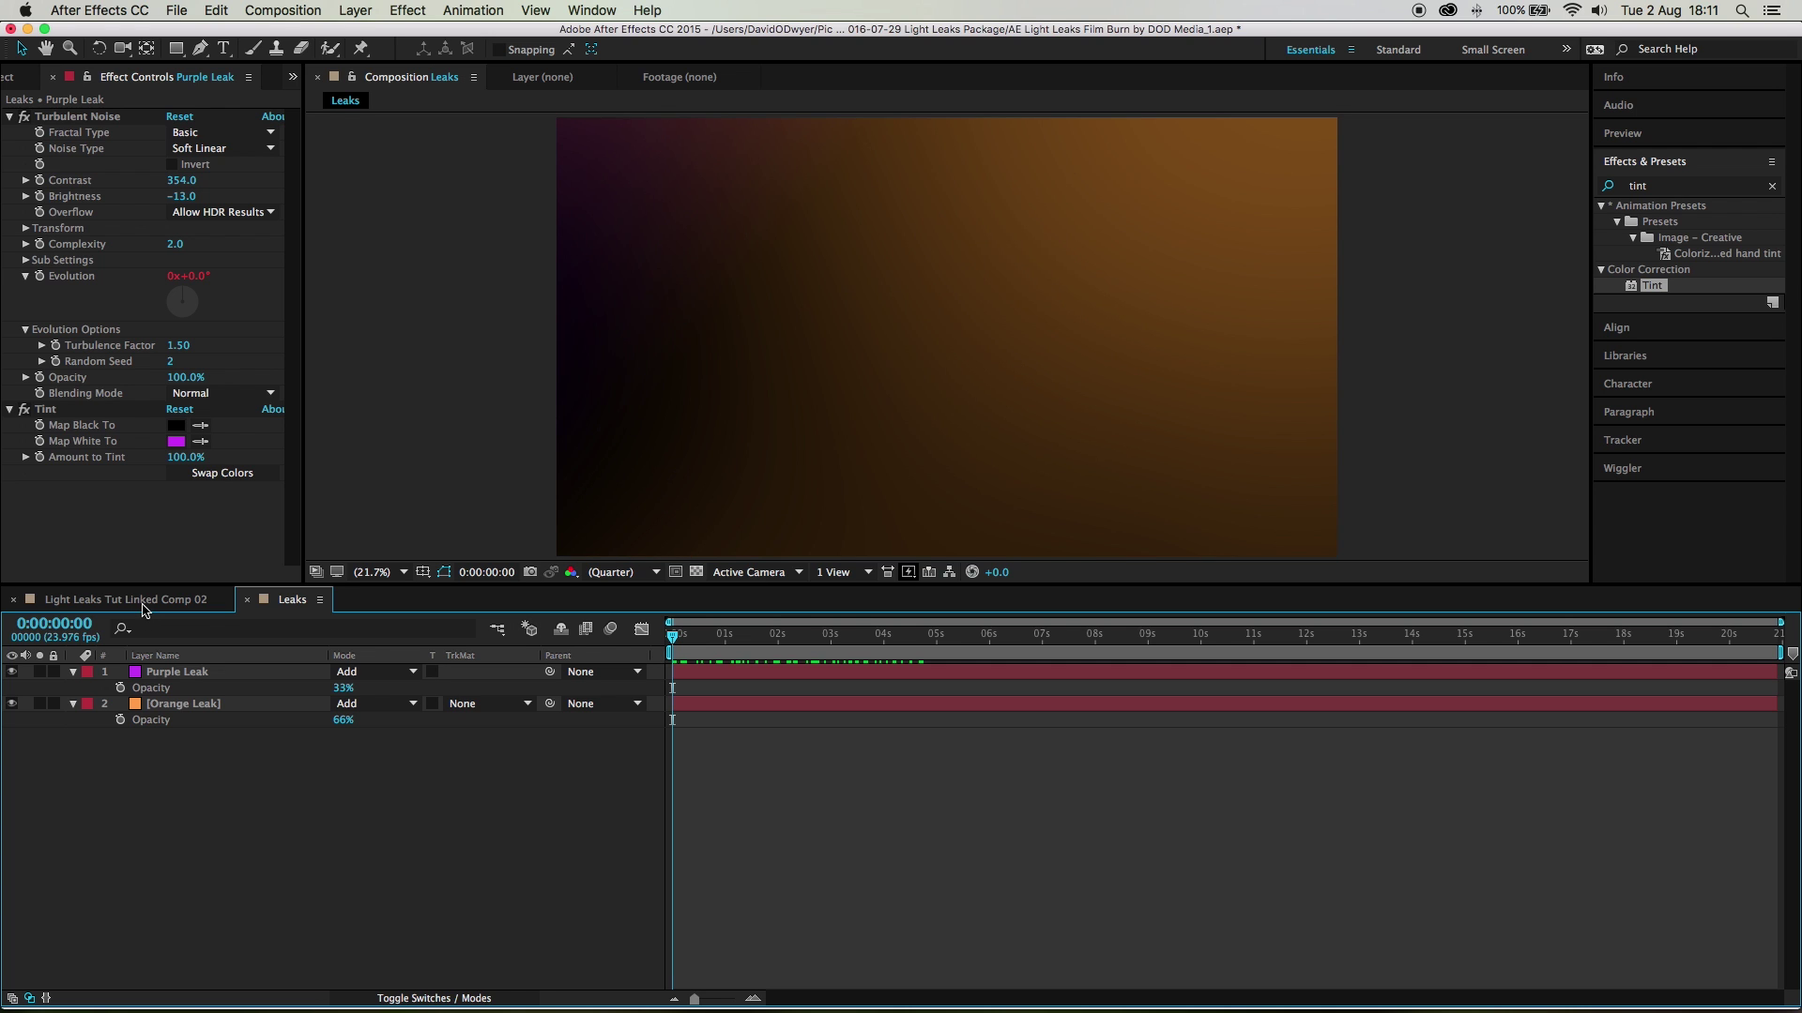
Step: End the Leaks work area at the 5-second mark
click(144, 605)
click(305, 602)
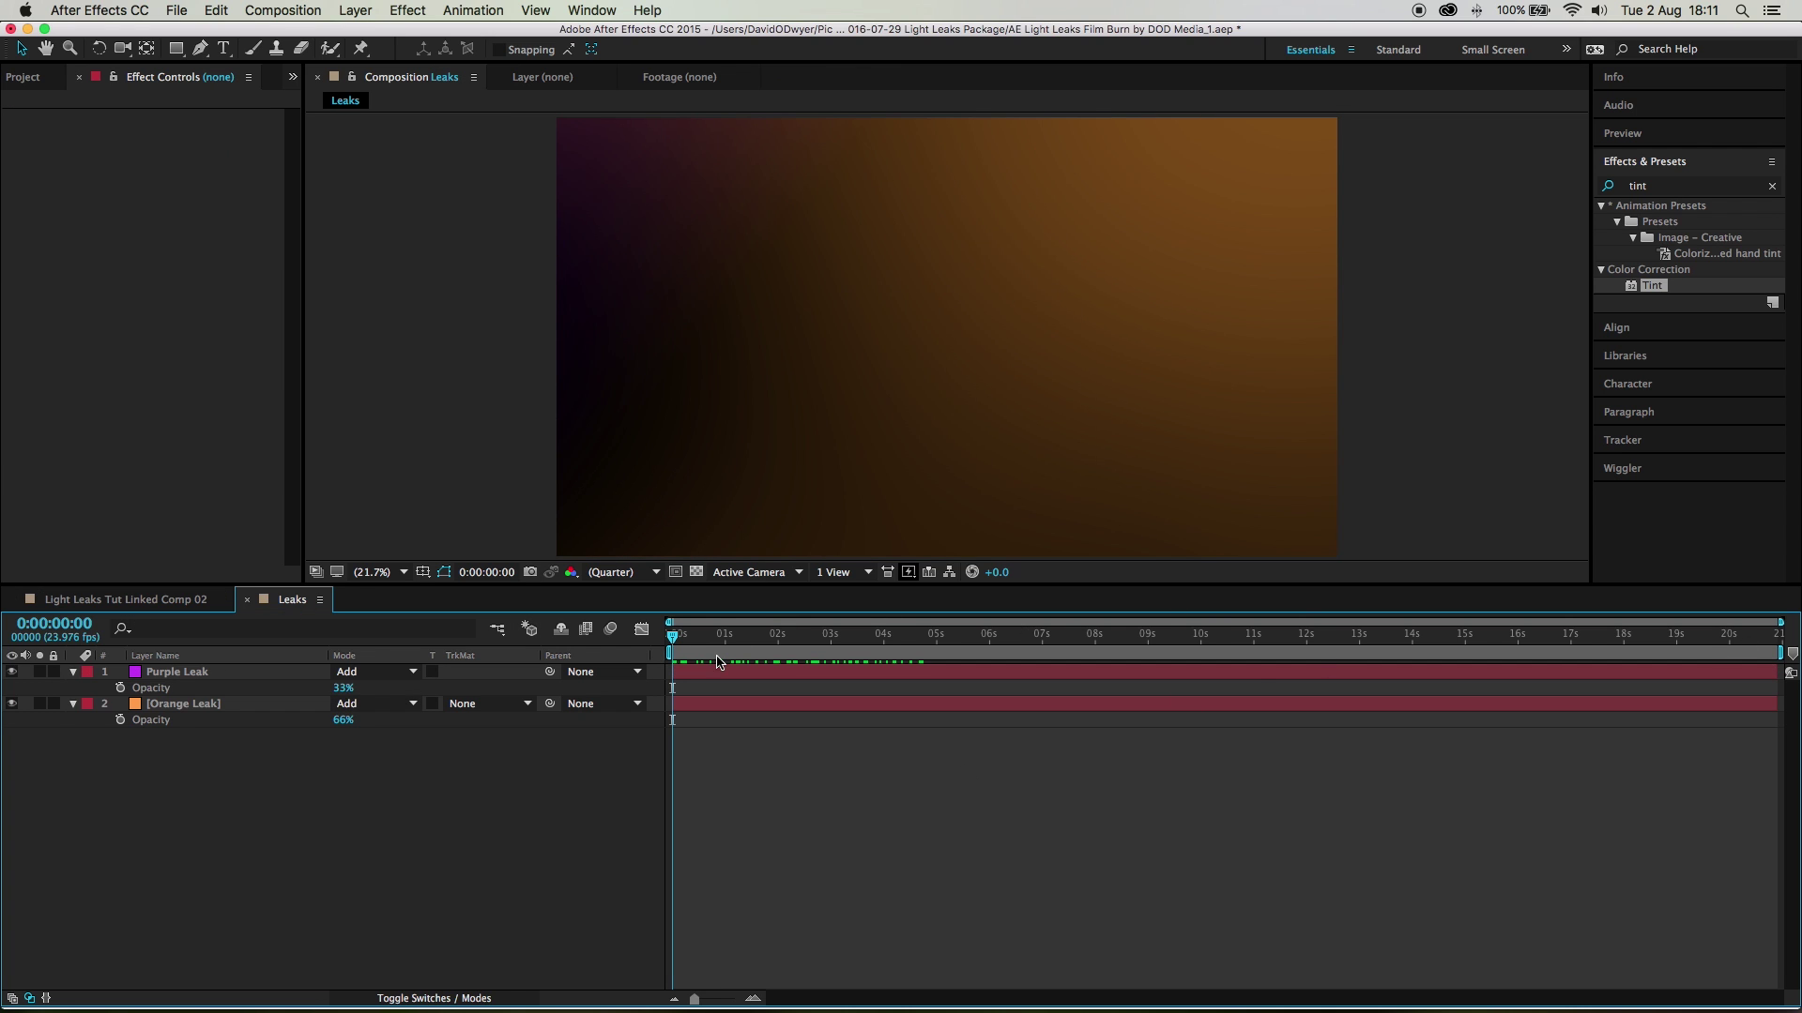
click(935, 646)
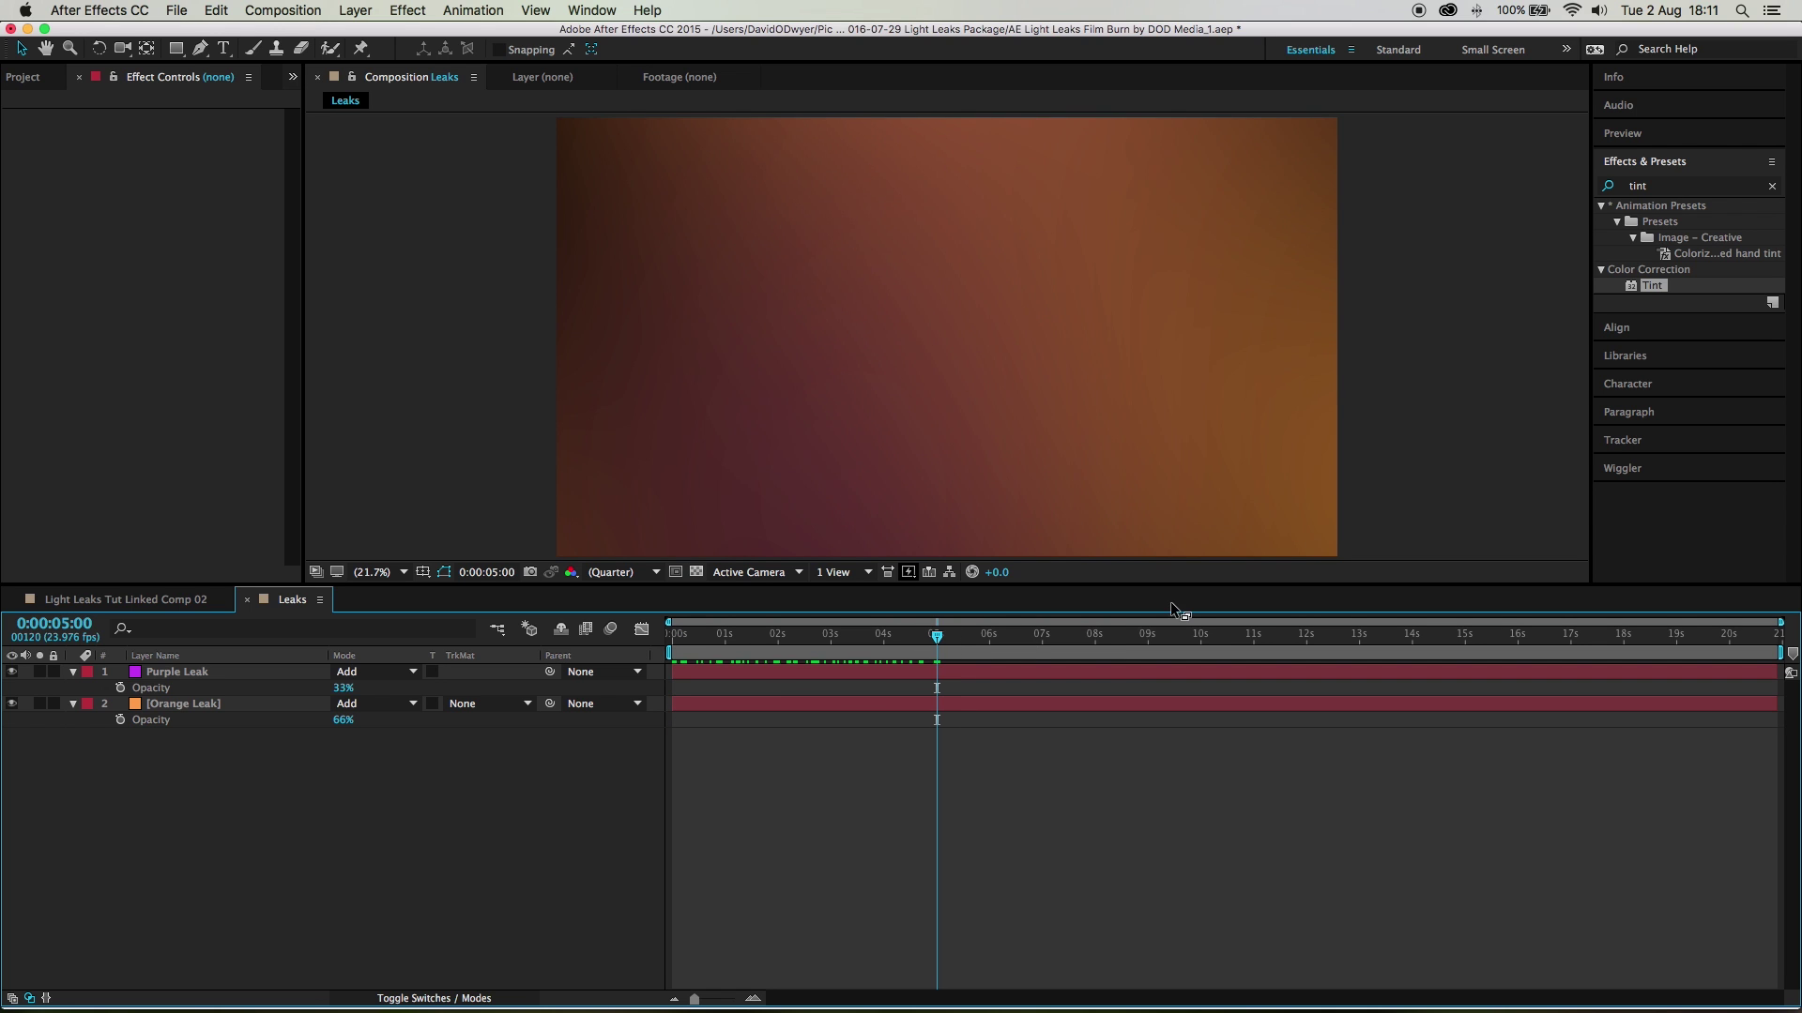
key(n)
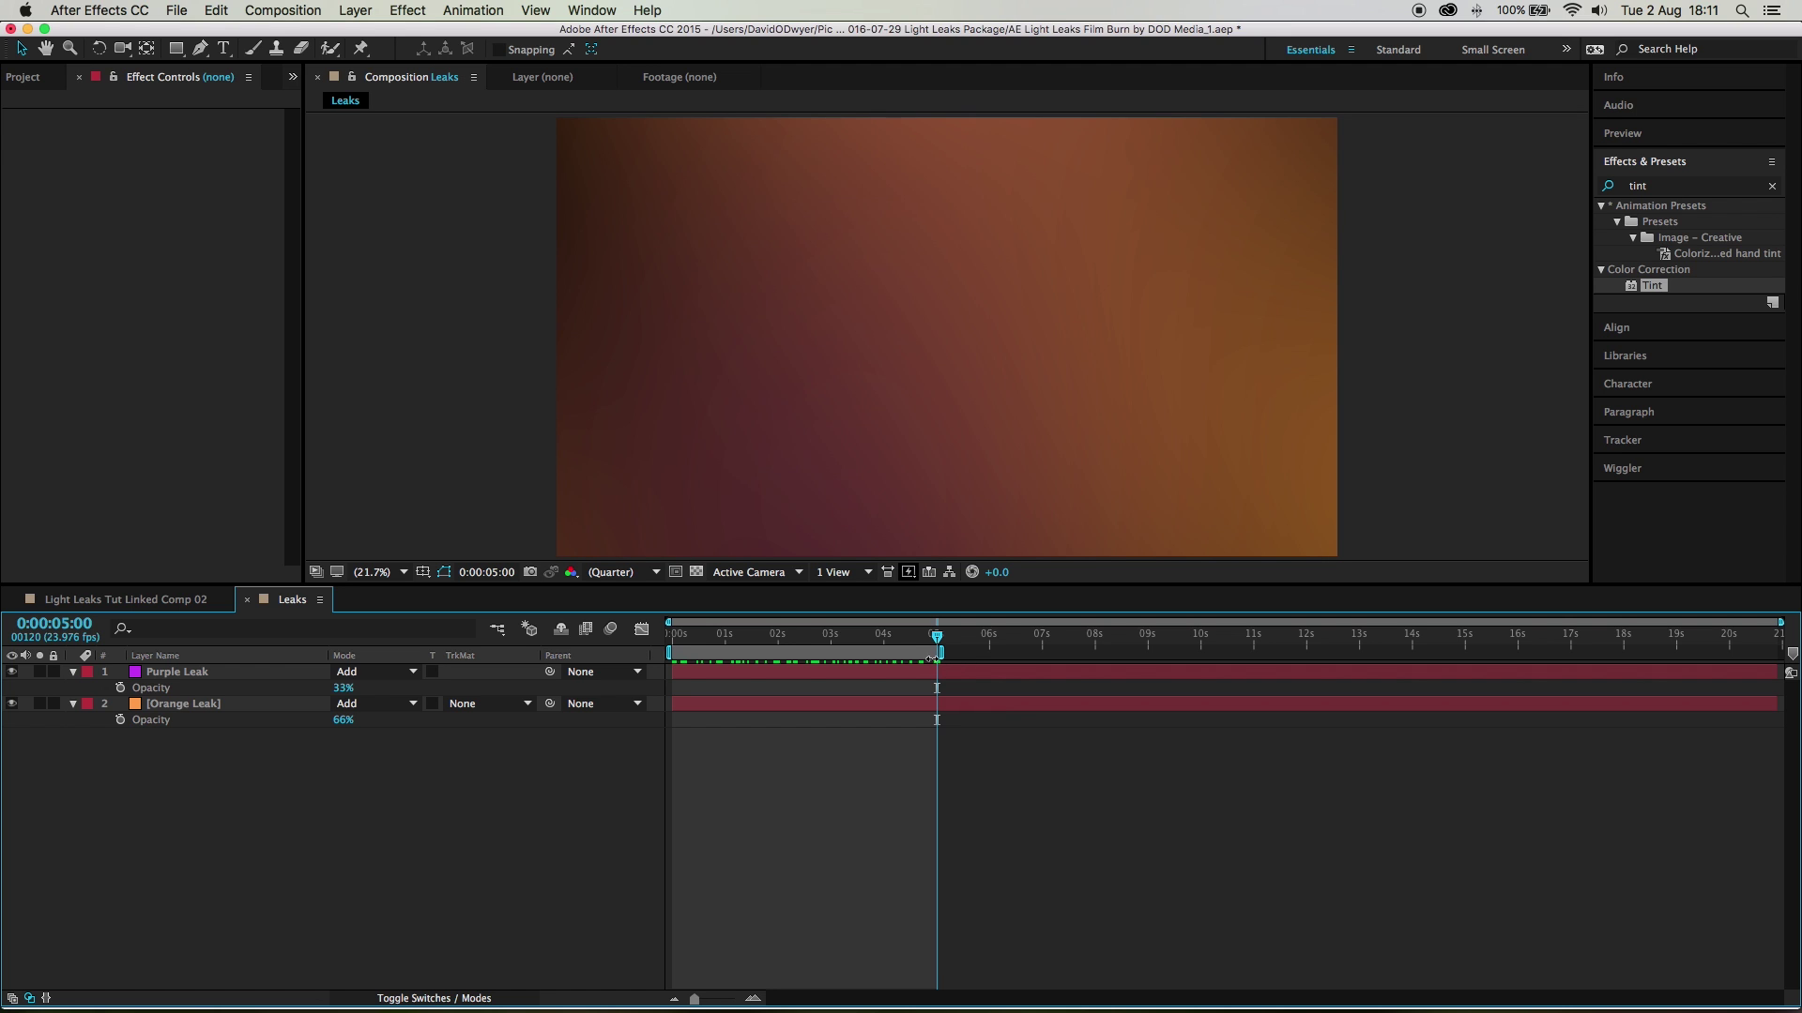
Step: Trim Leaks to the work area and reopen 'Light Leaks Tut Linked Comp 02'
click(282, 10)
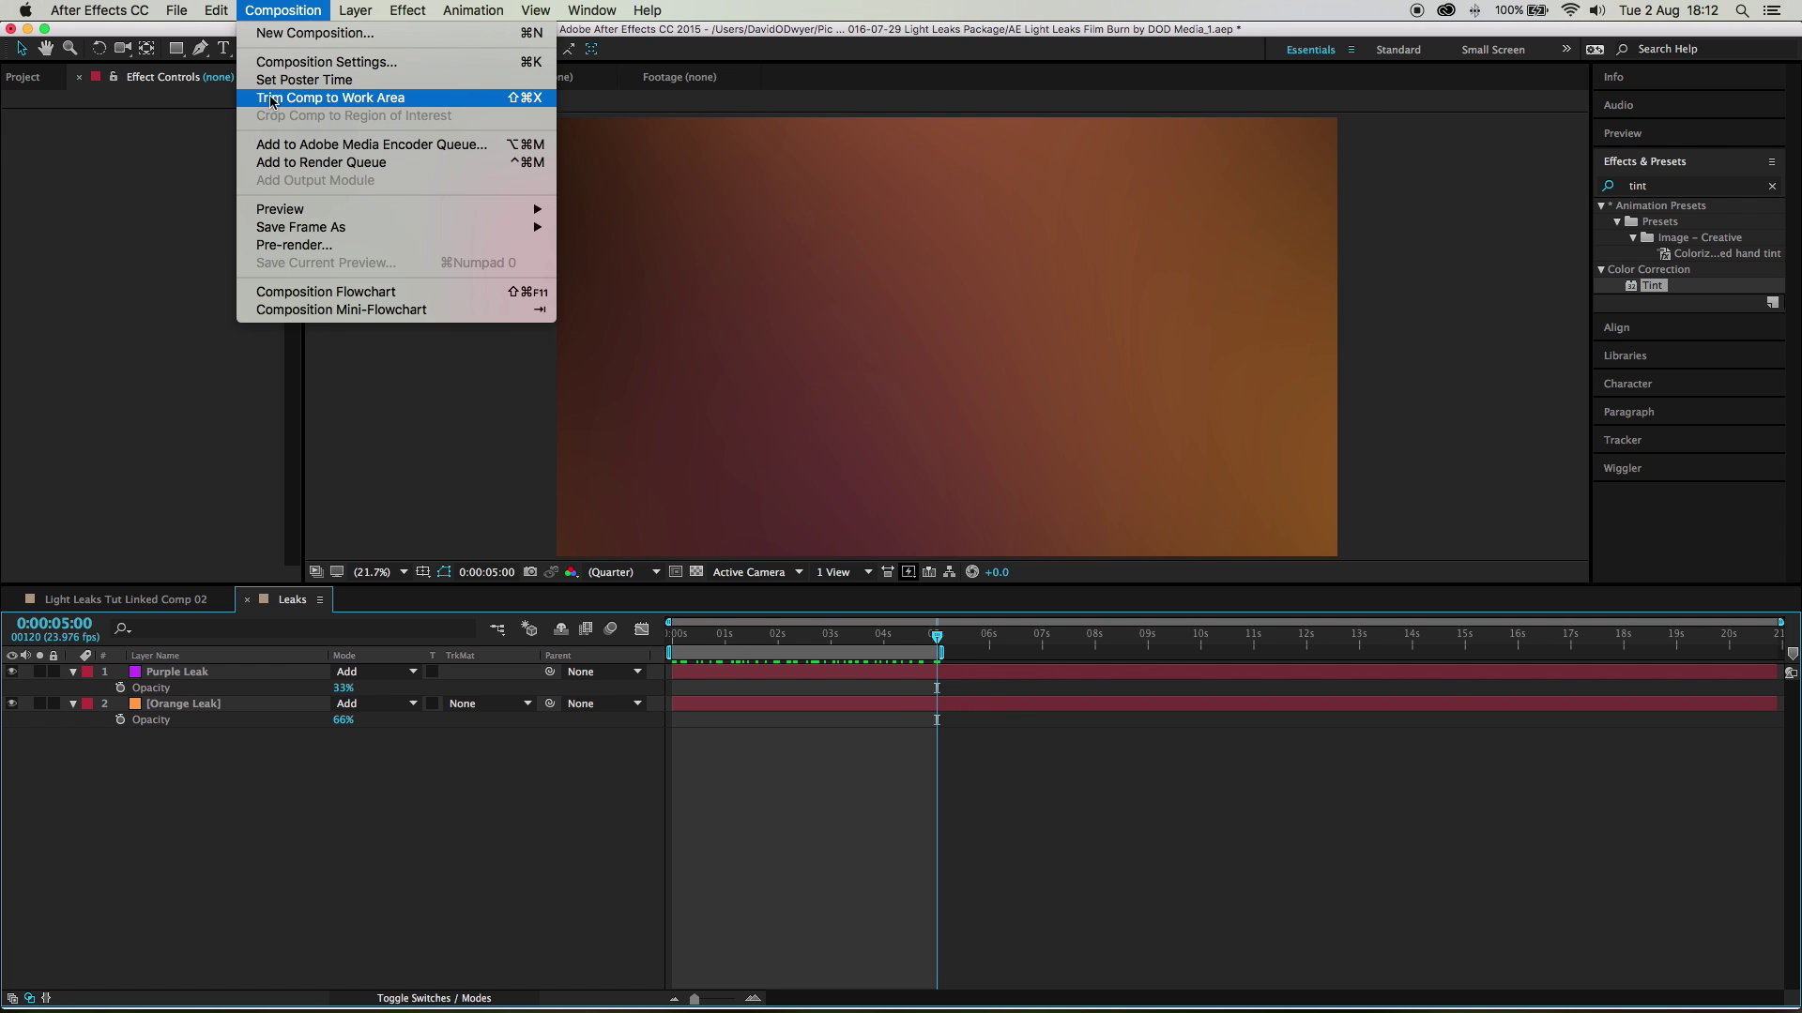
click(319, 101)
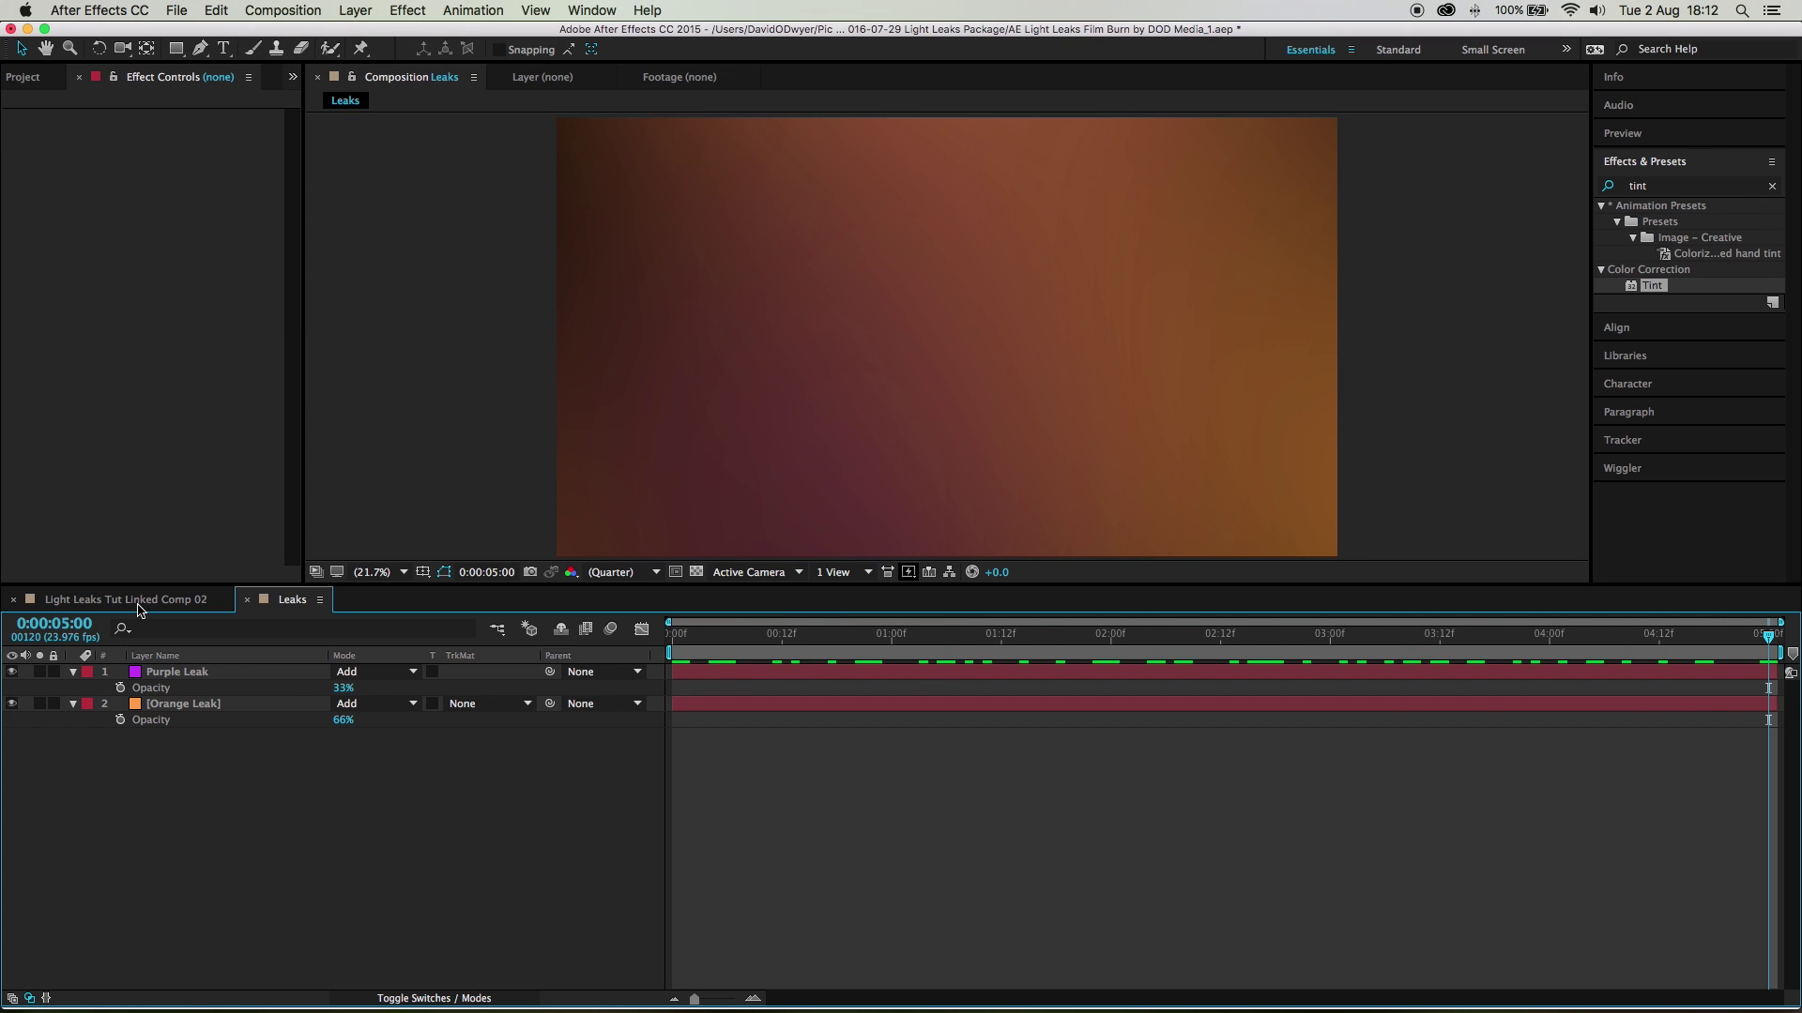
click(27, 77)
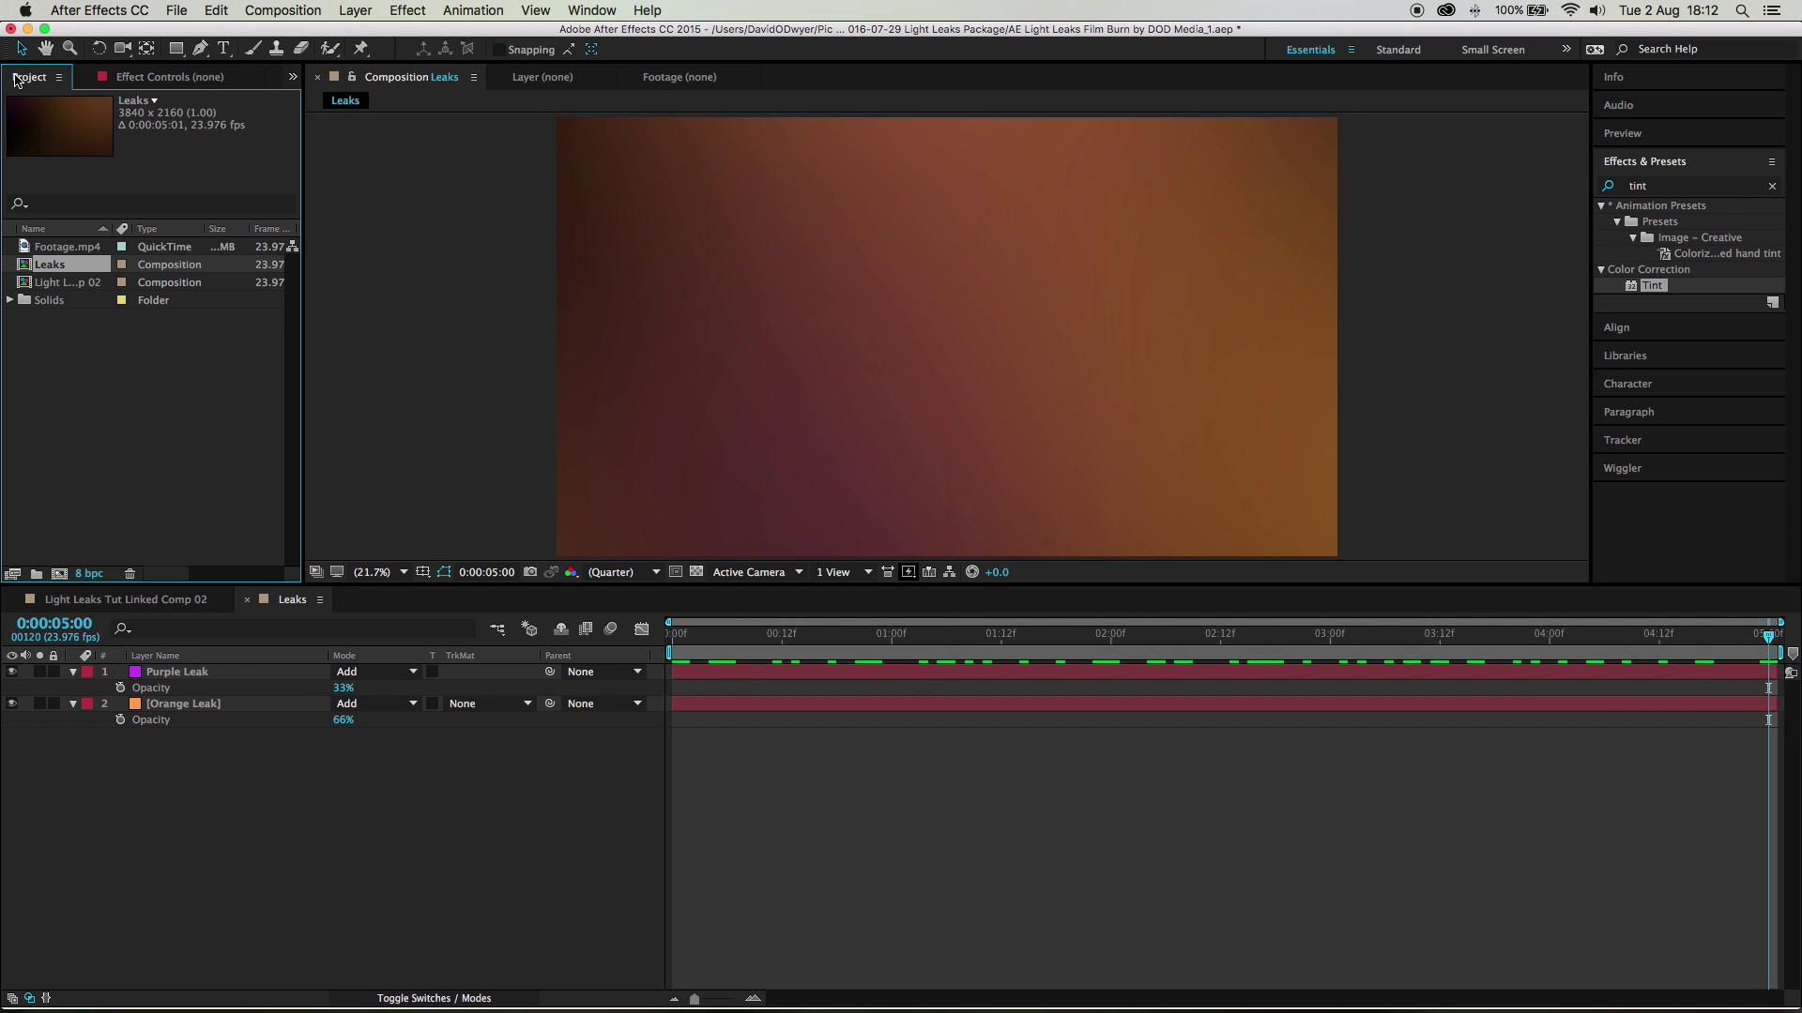
click(96, 602)
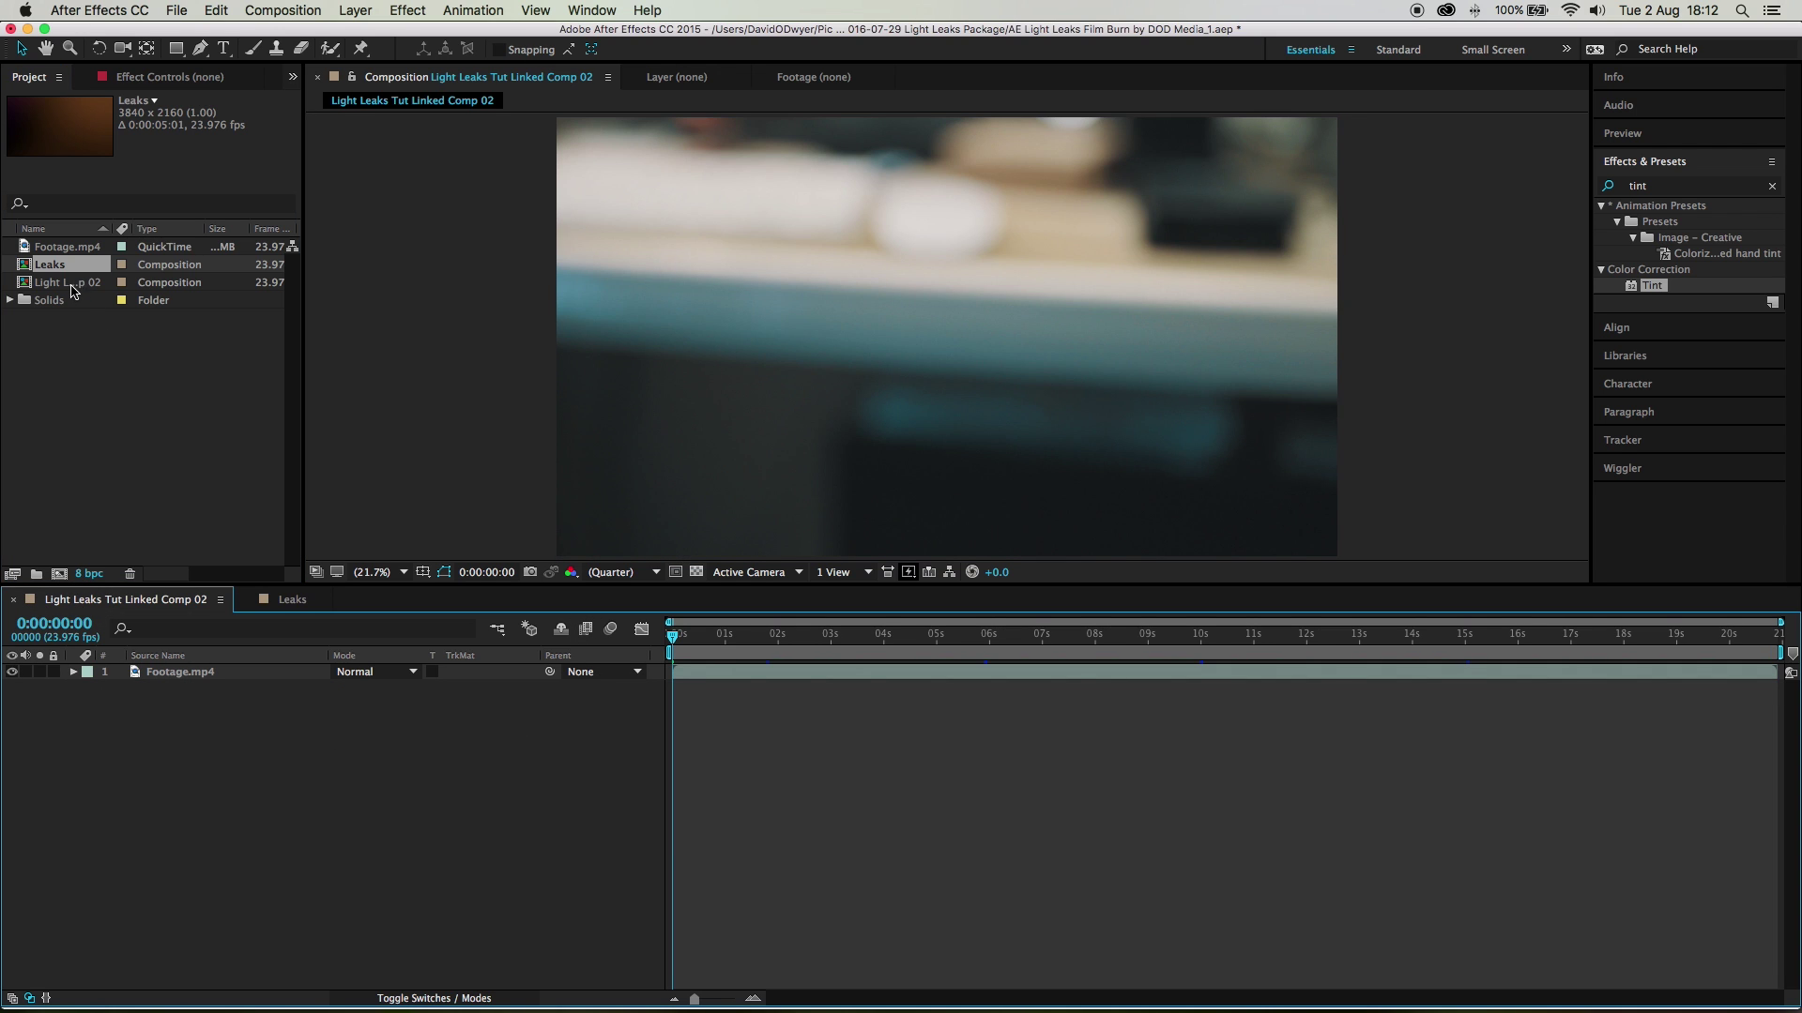
Step: Place the Leaks comp above Footage.mp4 in Add blend mode and preview the composite
drag(27, 268, 202, 674)
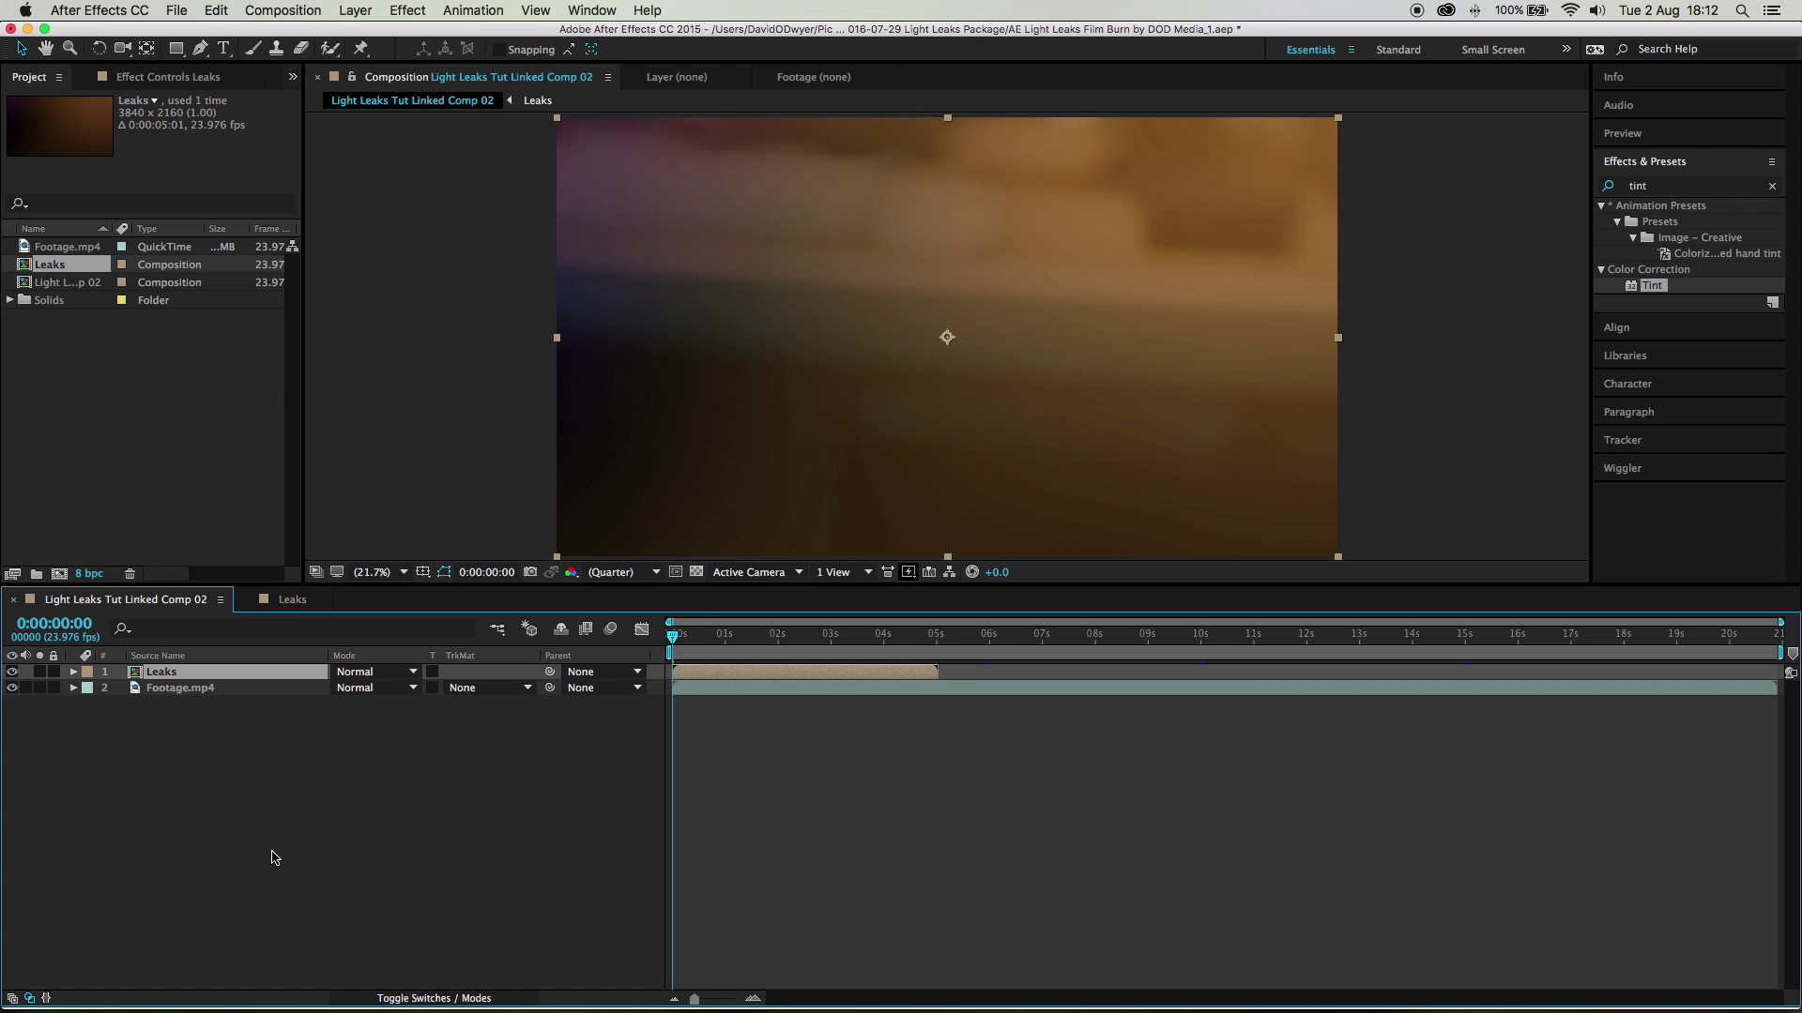
click(376, 672)
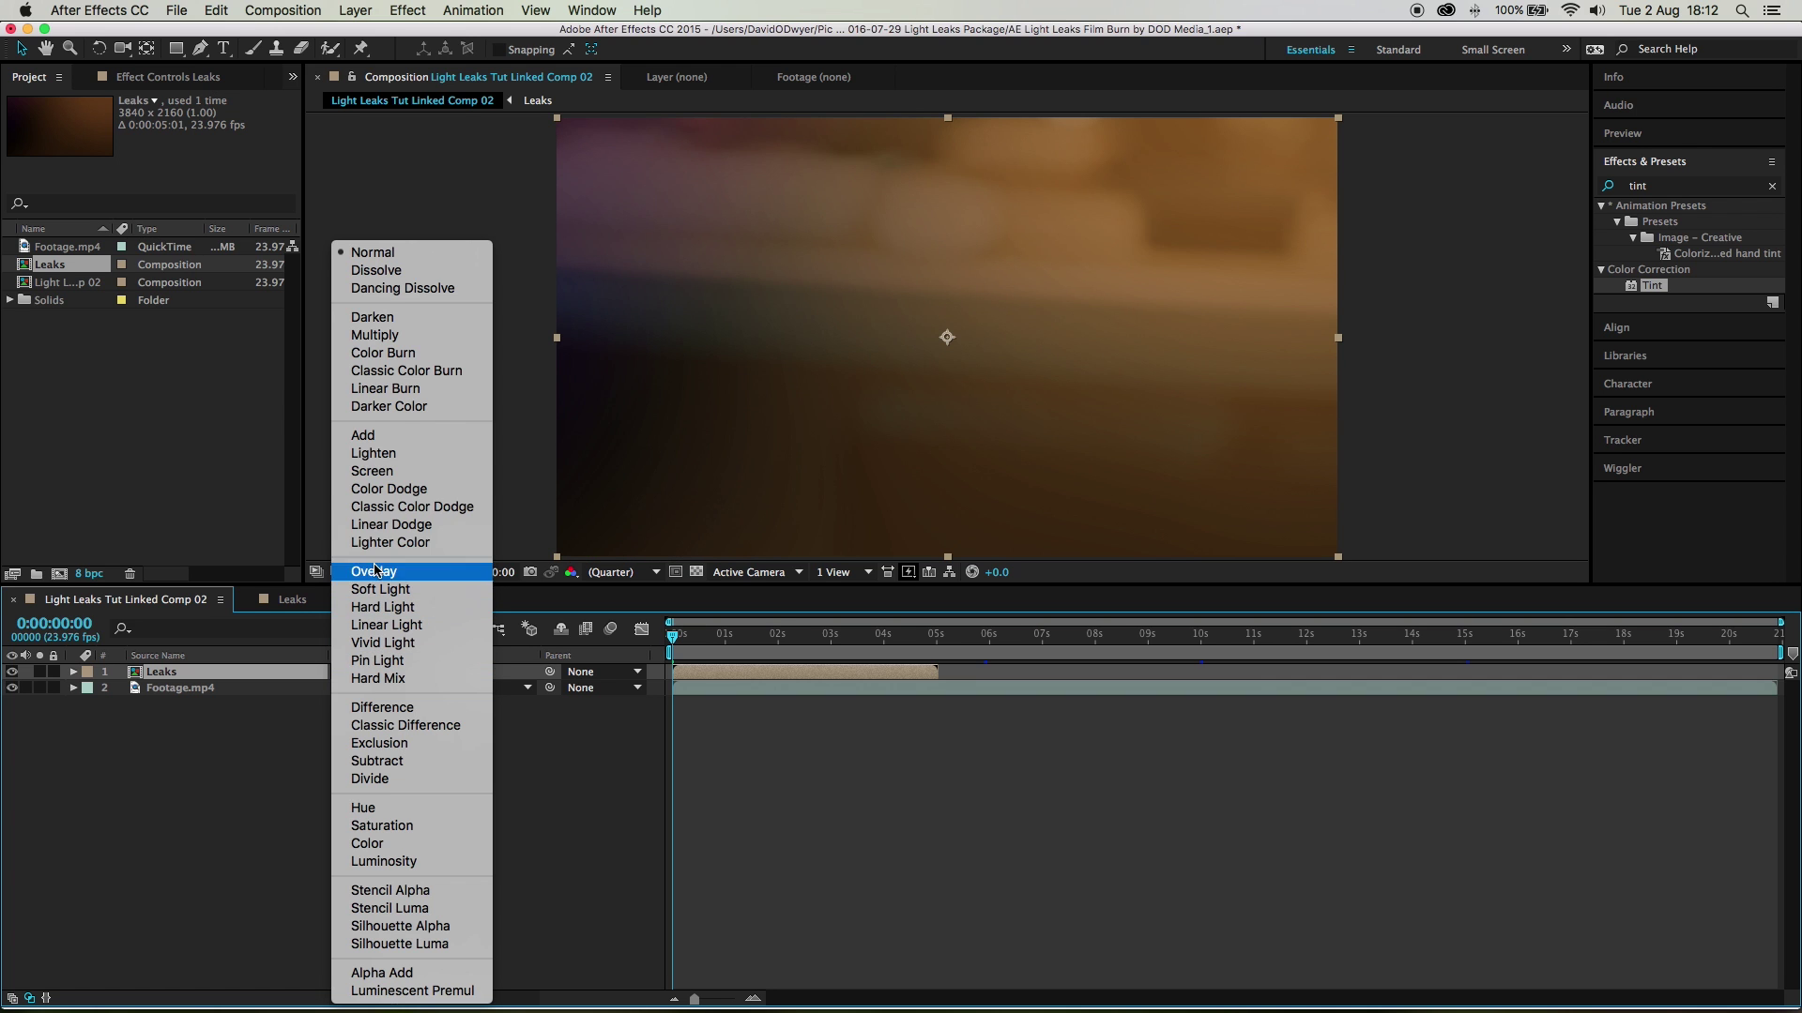
click(378, 436)
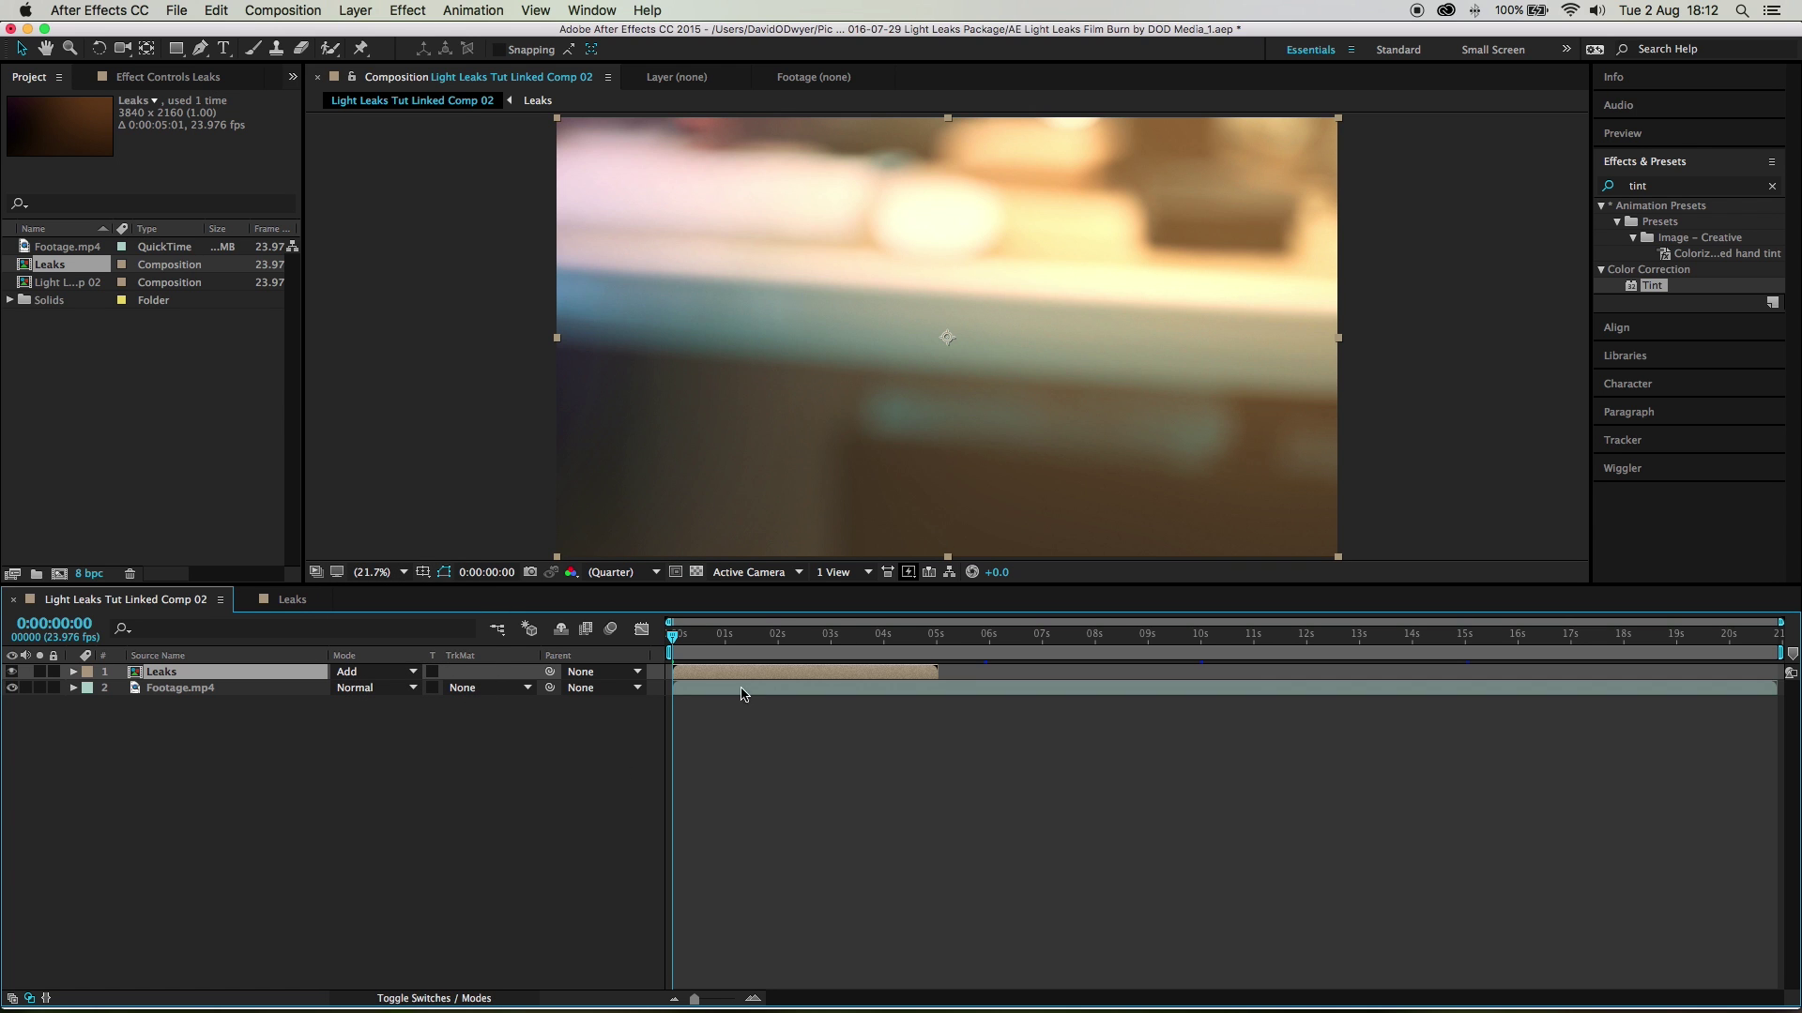
mouse_move(673, 638)
mouse_down()
mouse_move(917, 639)
mouse_move(674, 664)
mouse_up()
key(space)
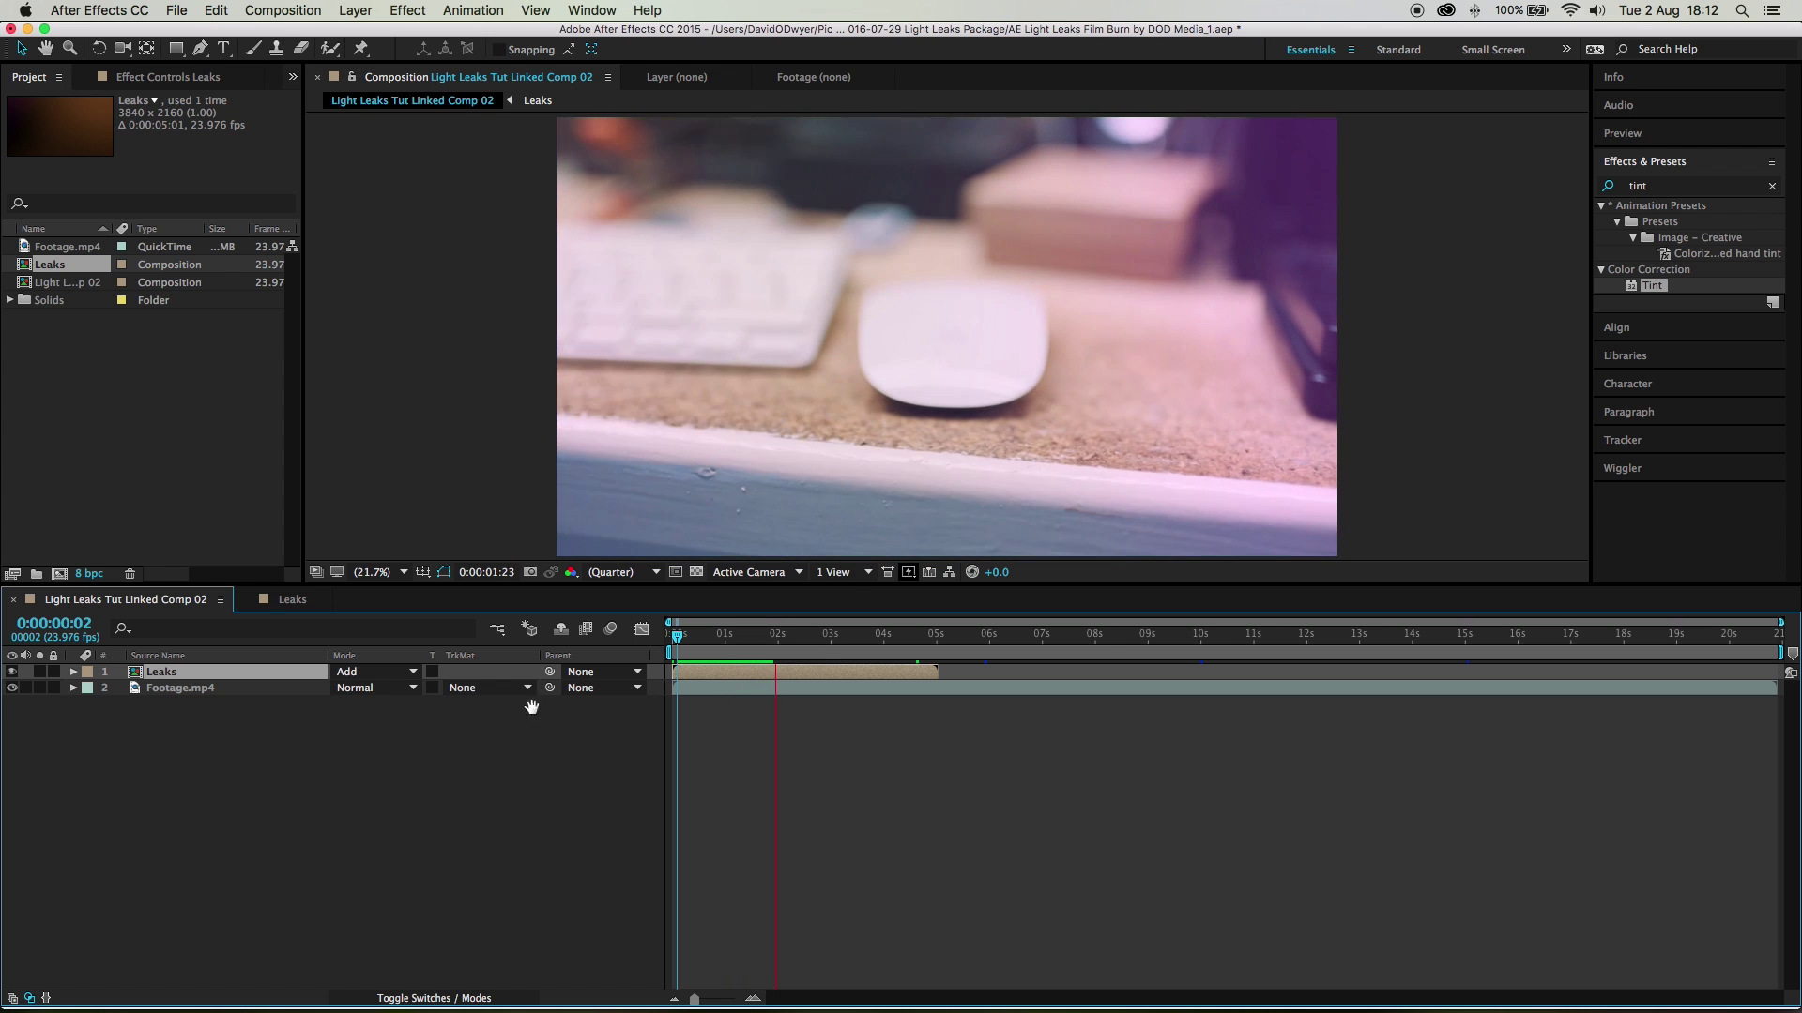
key(space)
Step: Open the Leaks precomp and reveal the modified properties of both leak layers
double_click(804, 671)
click(804, 671)
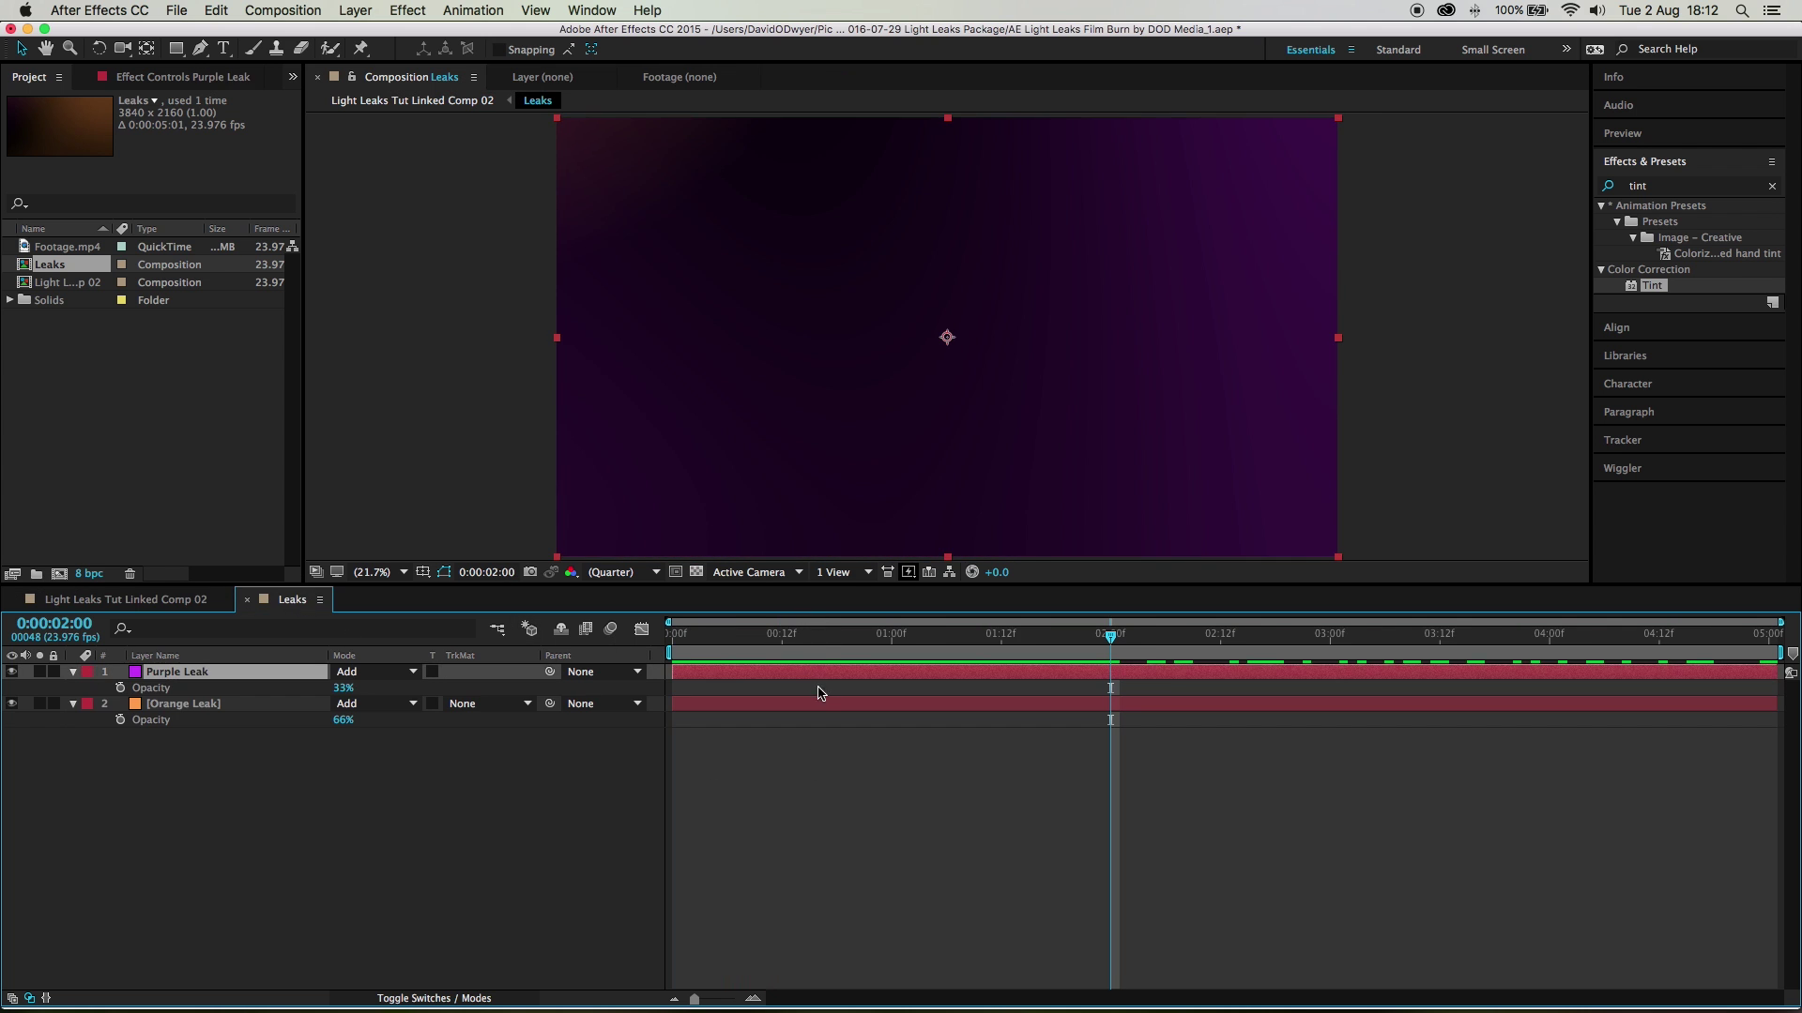
shift+click(821, 704)
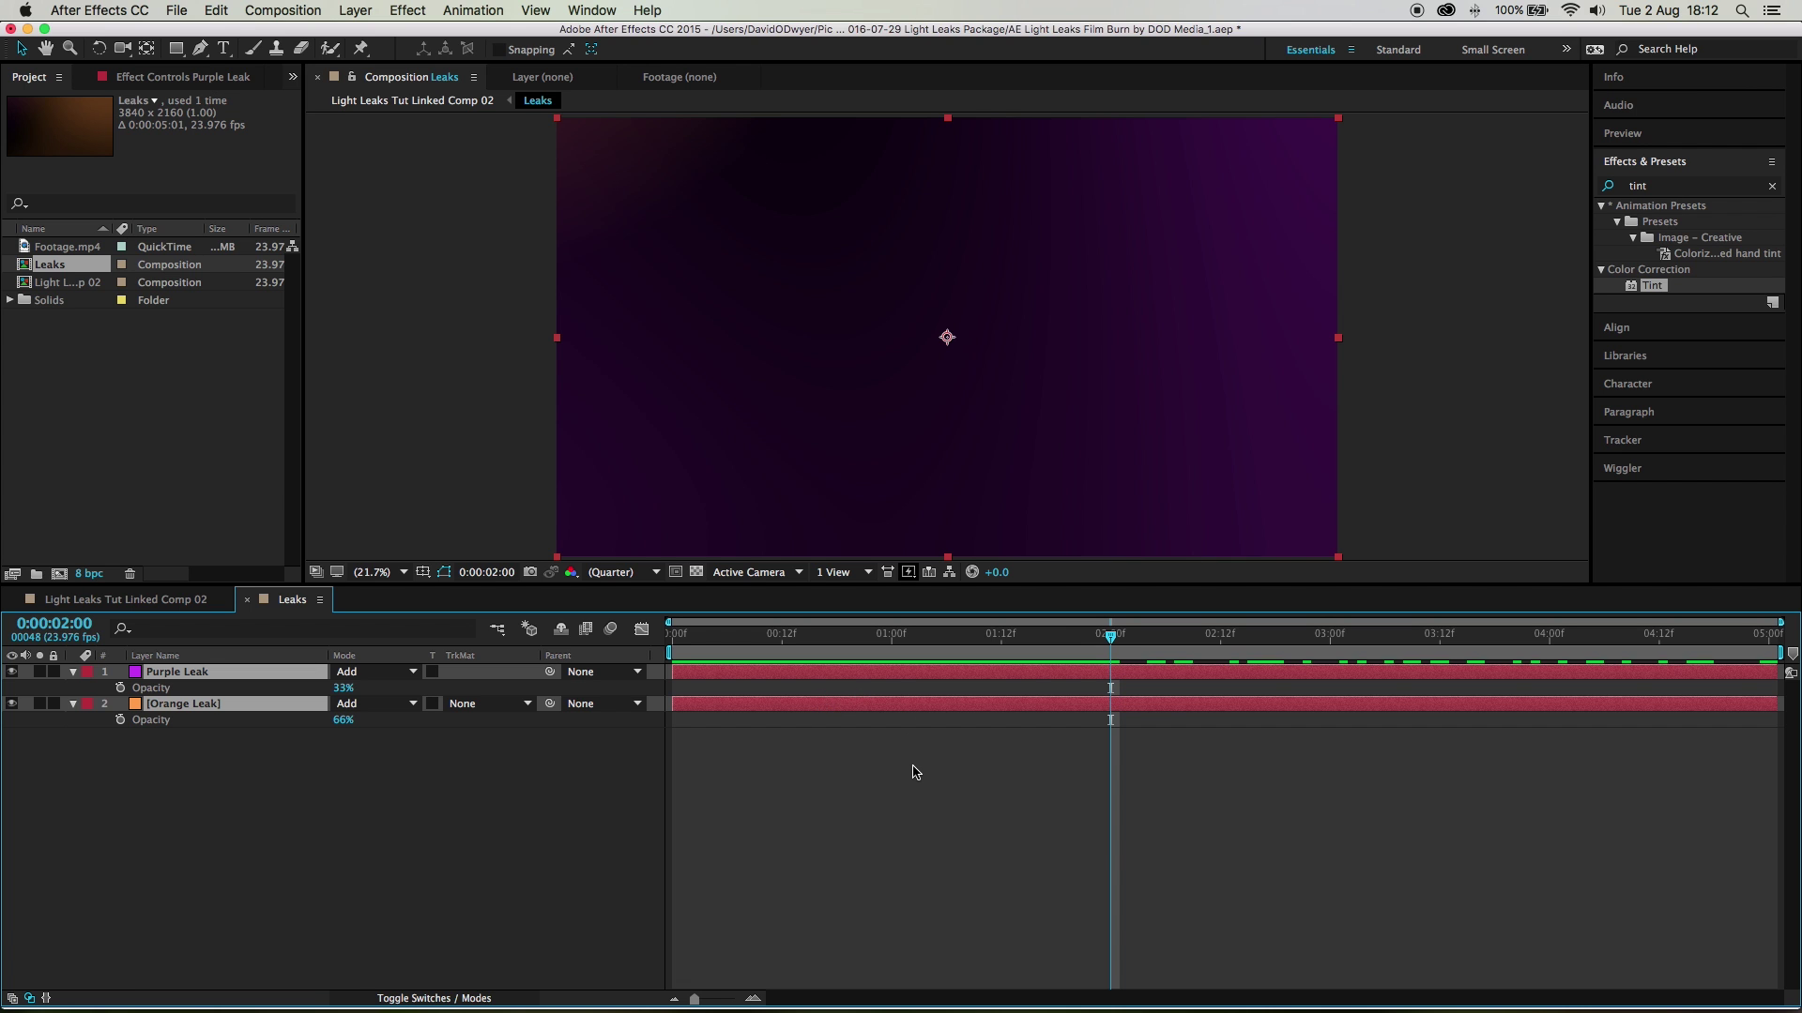
key(u)
key(u)
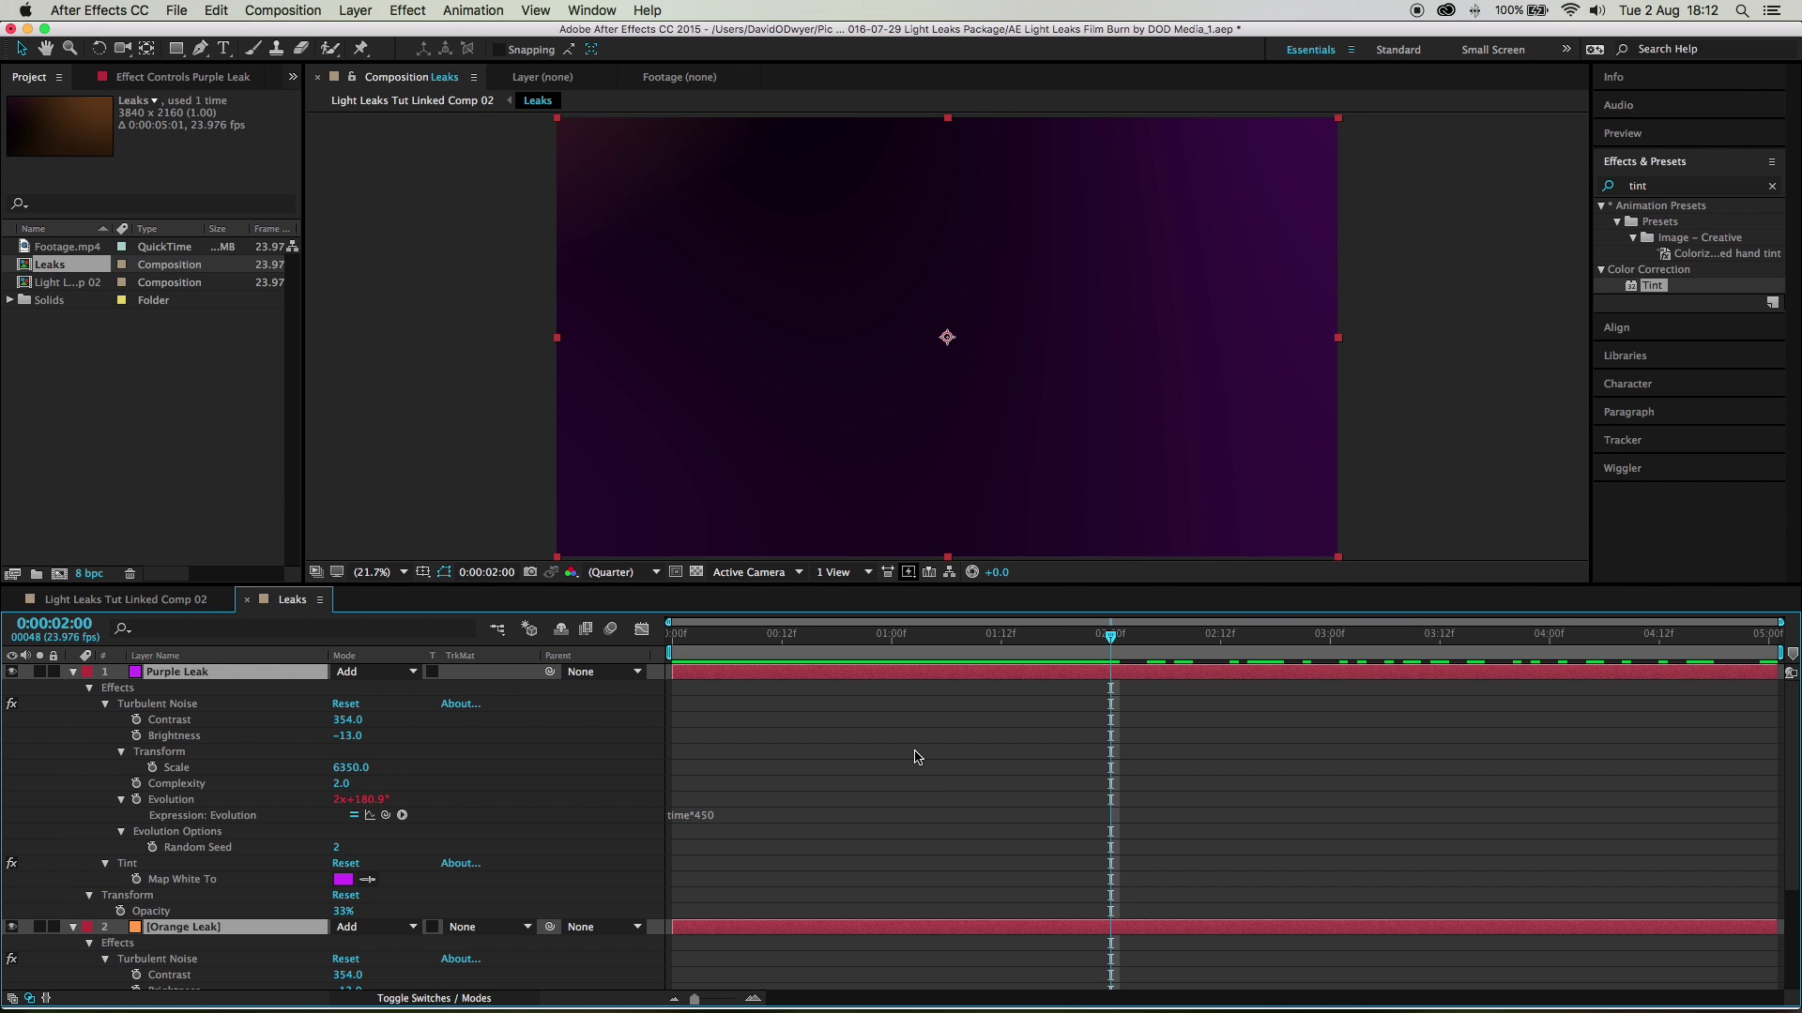
click(917, 756)
scroll(917, 751, down, 3)
scroll(762, 803, up, 3)
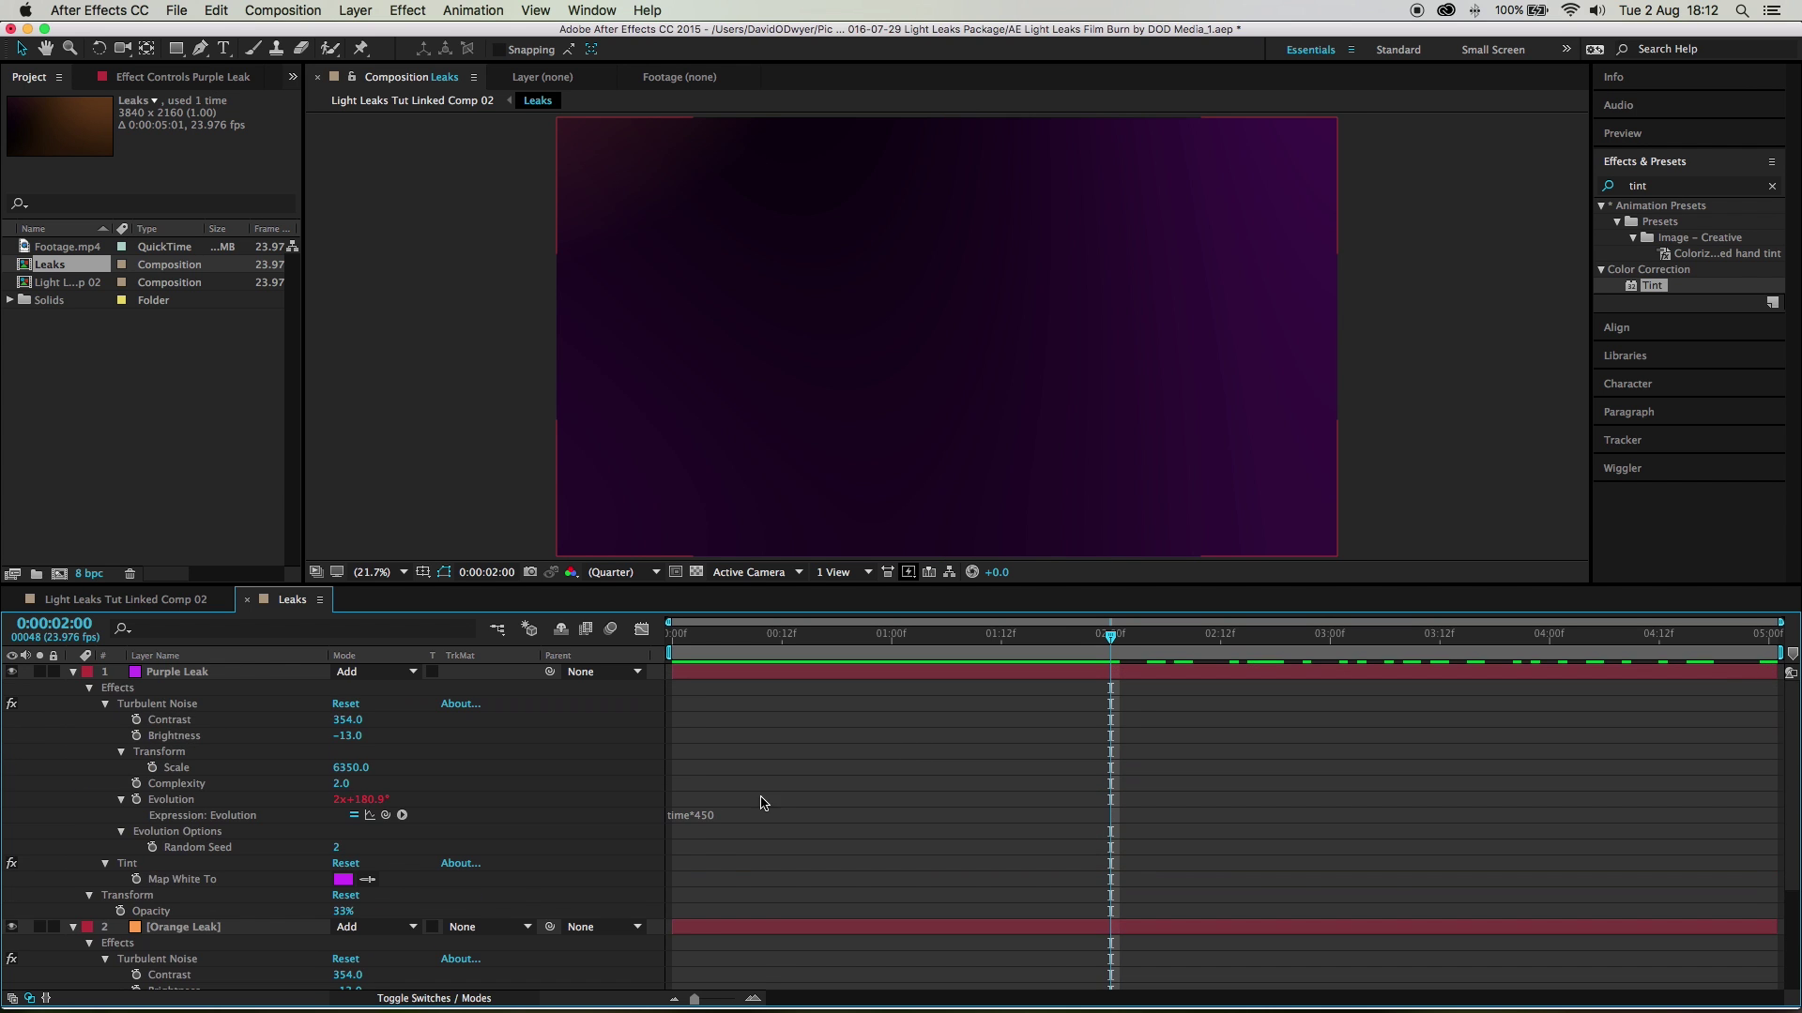
Step: Change Purple Leak's Evolution expression from time*450 to time*100
click(688, 818)
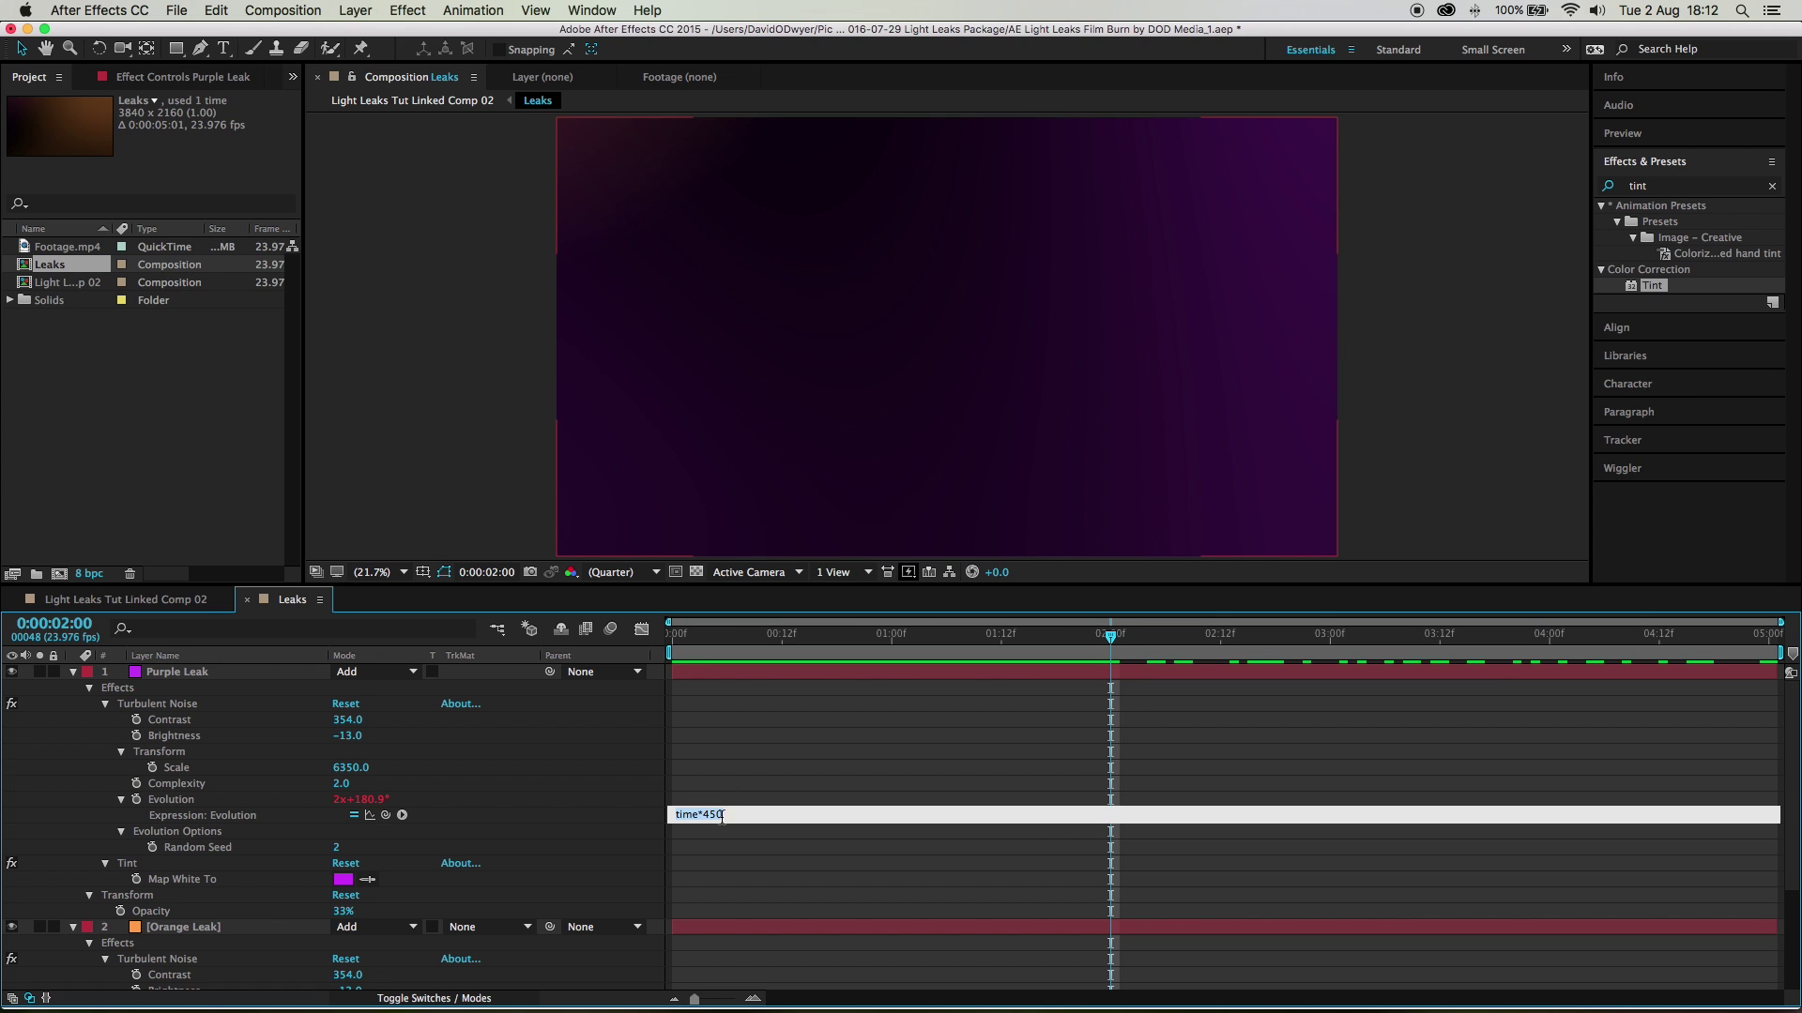
click(722, 814)
text(100)
click(854, 751)
scroll(853, 776, down, 3)
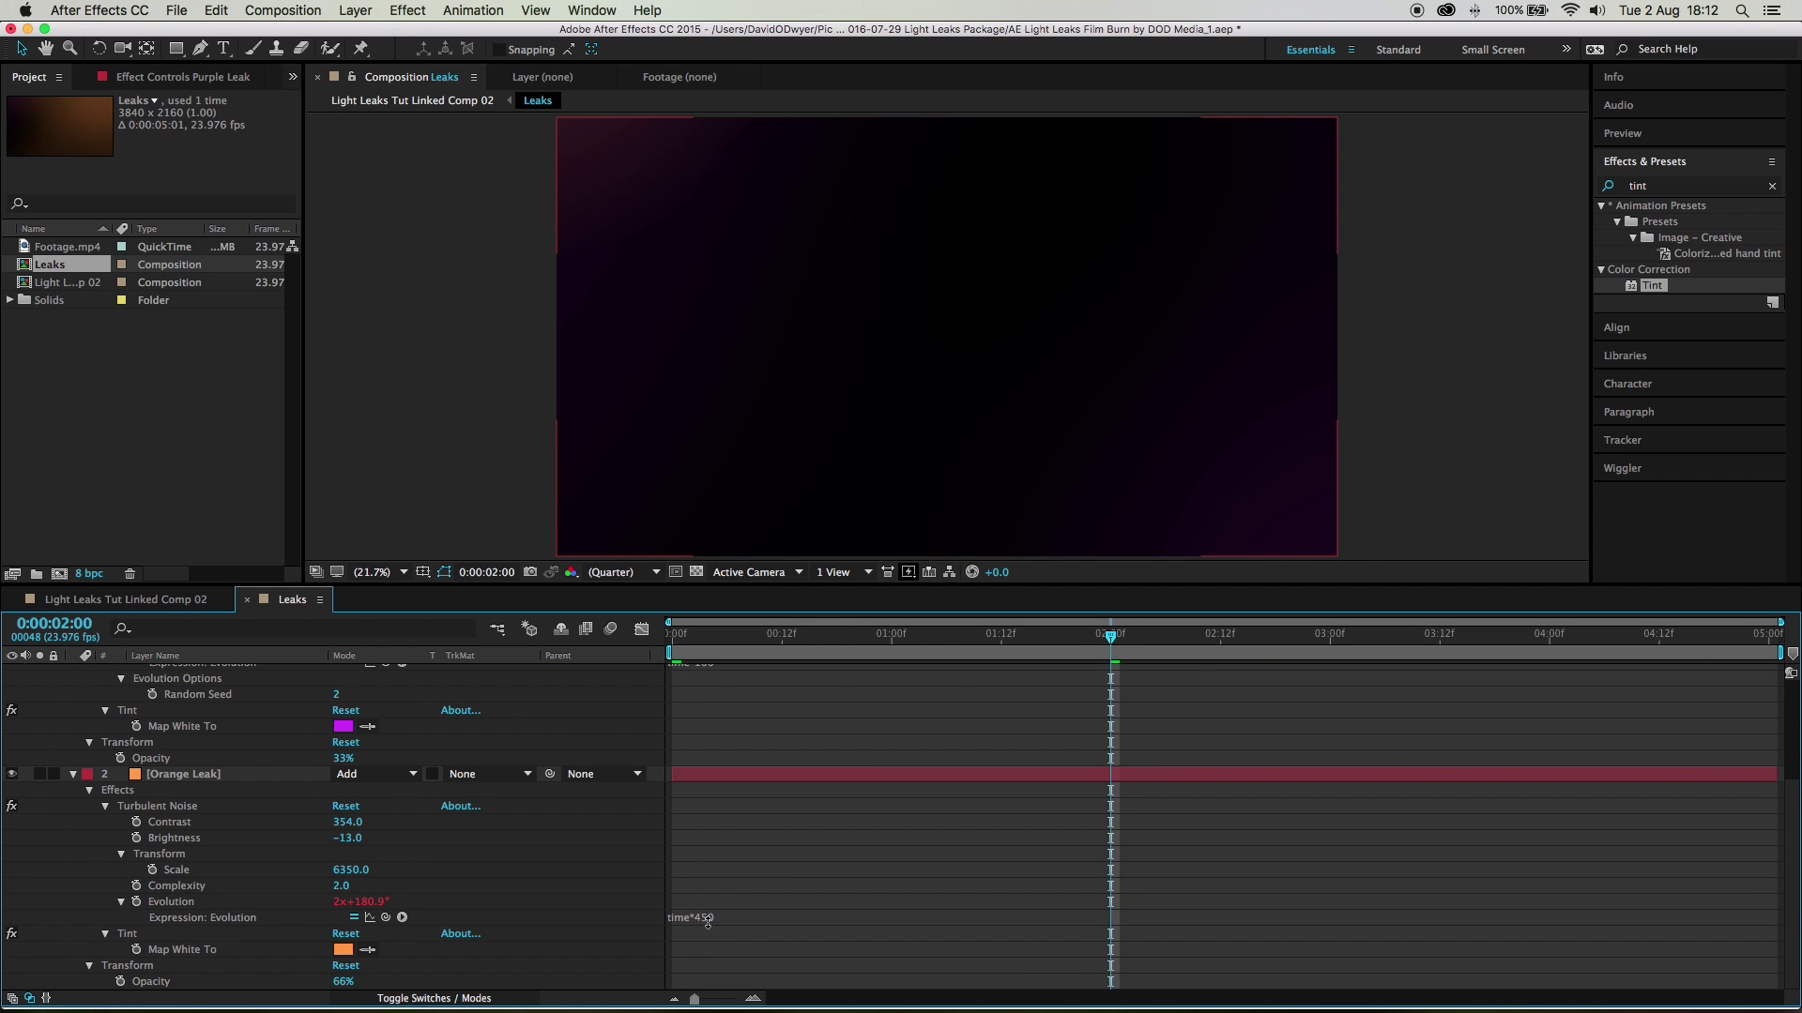
Step: Change Orange Leak's Evolution expression to time*100, then review Linked Comp 02's opening seconds
click(710, 918)
double_click(719, 916)
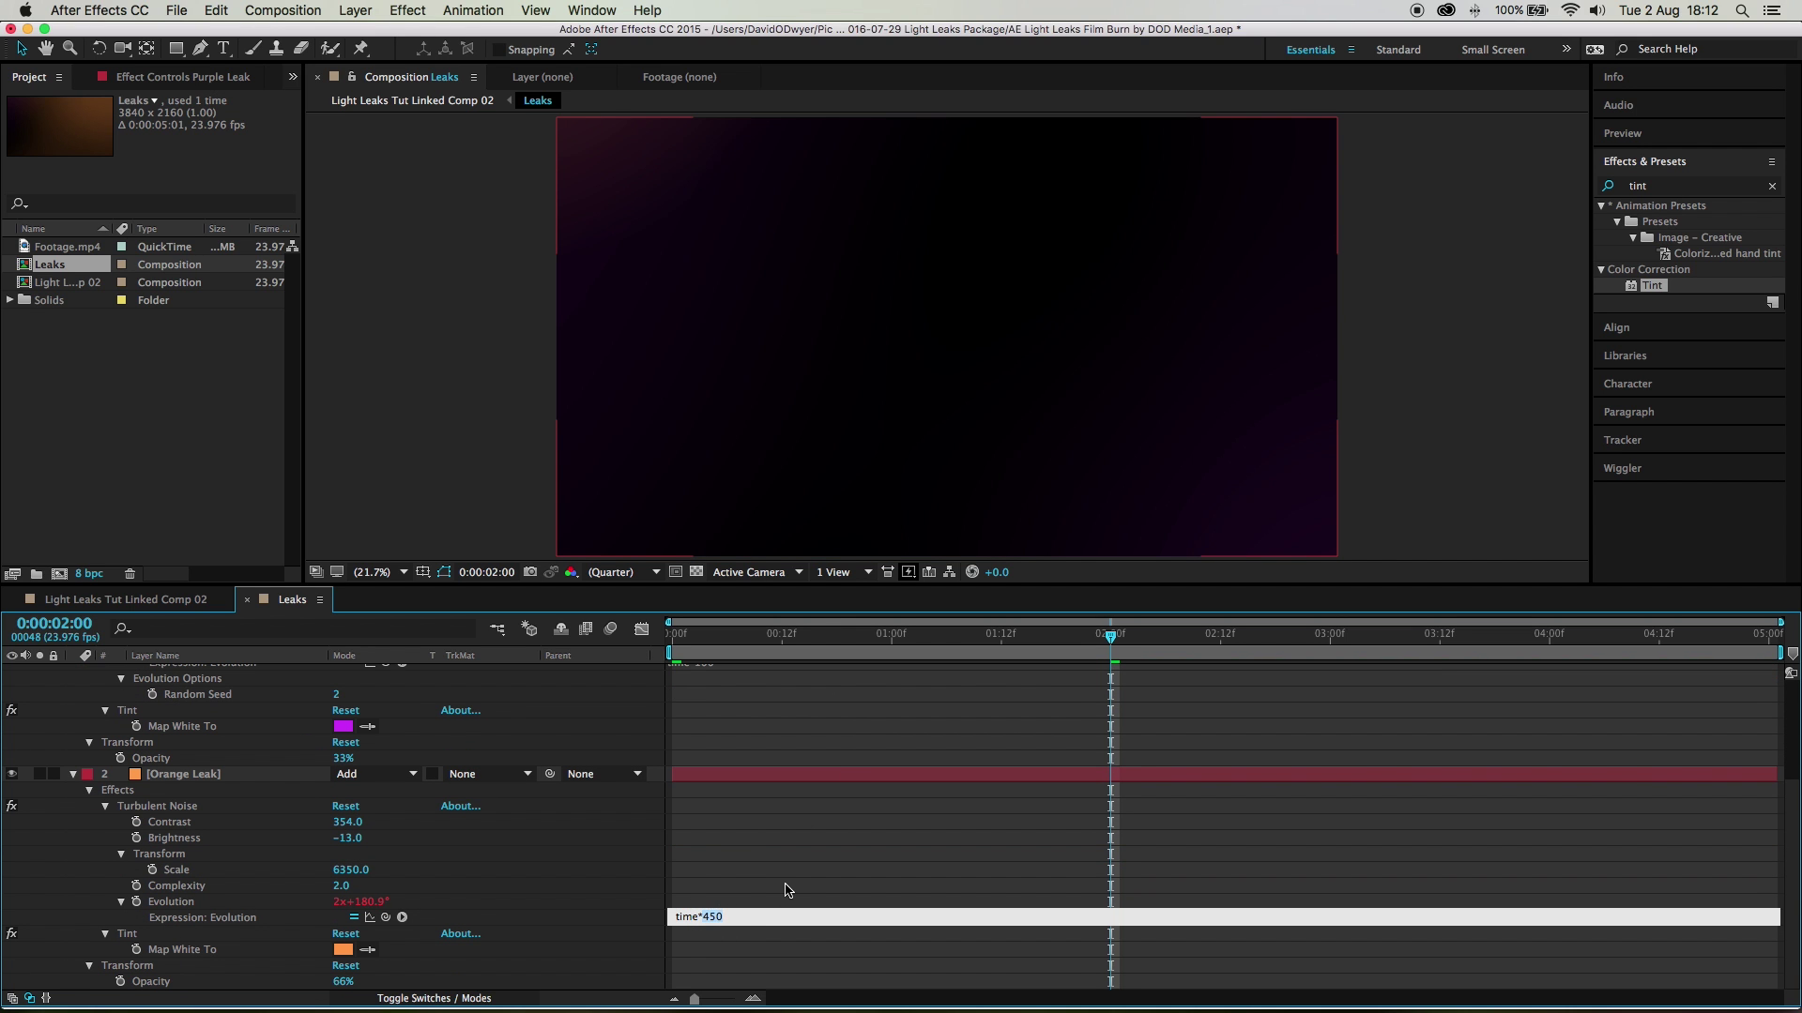
text(100)
click(854, 857)
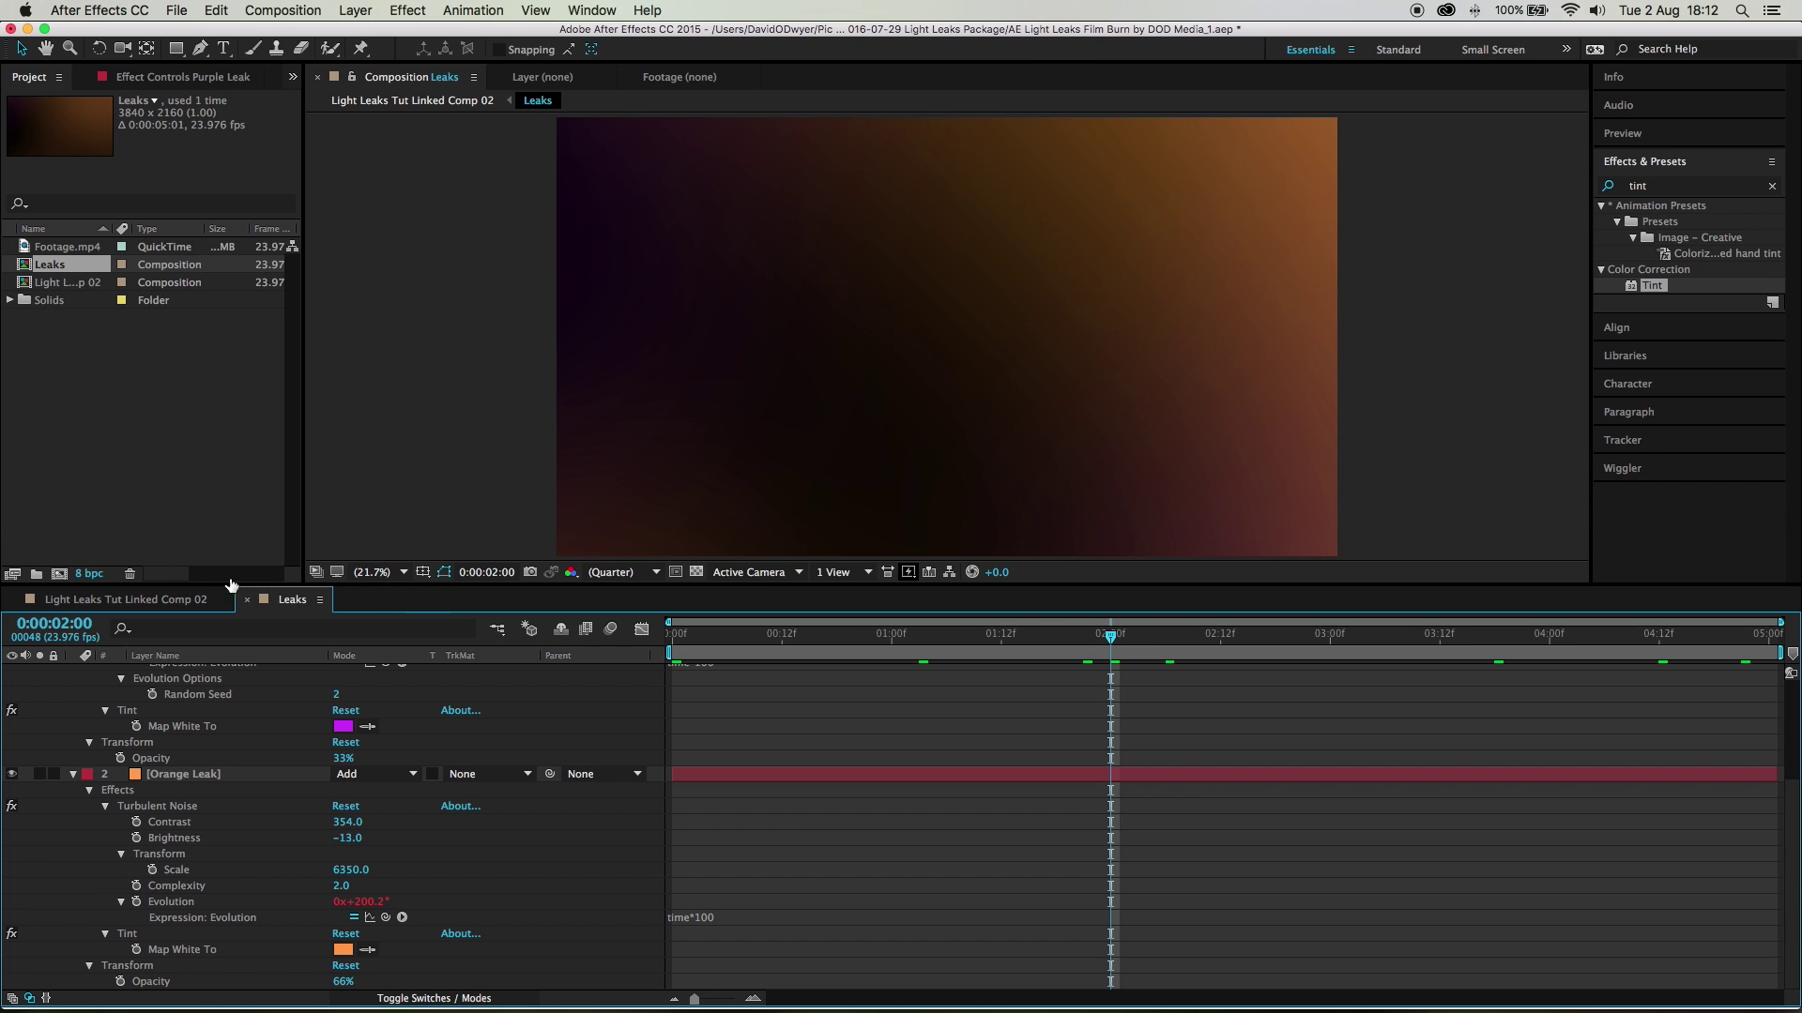
click(141, 599)
mouse_move(787, 644)
mouse_down()
mouse_move(676, 646)
mouse_move(929, 647)
mouse_move(665, 648)
mouse_move(801, 636)
mouse_up()
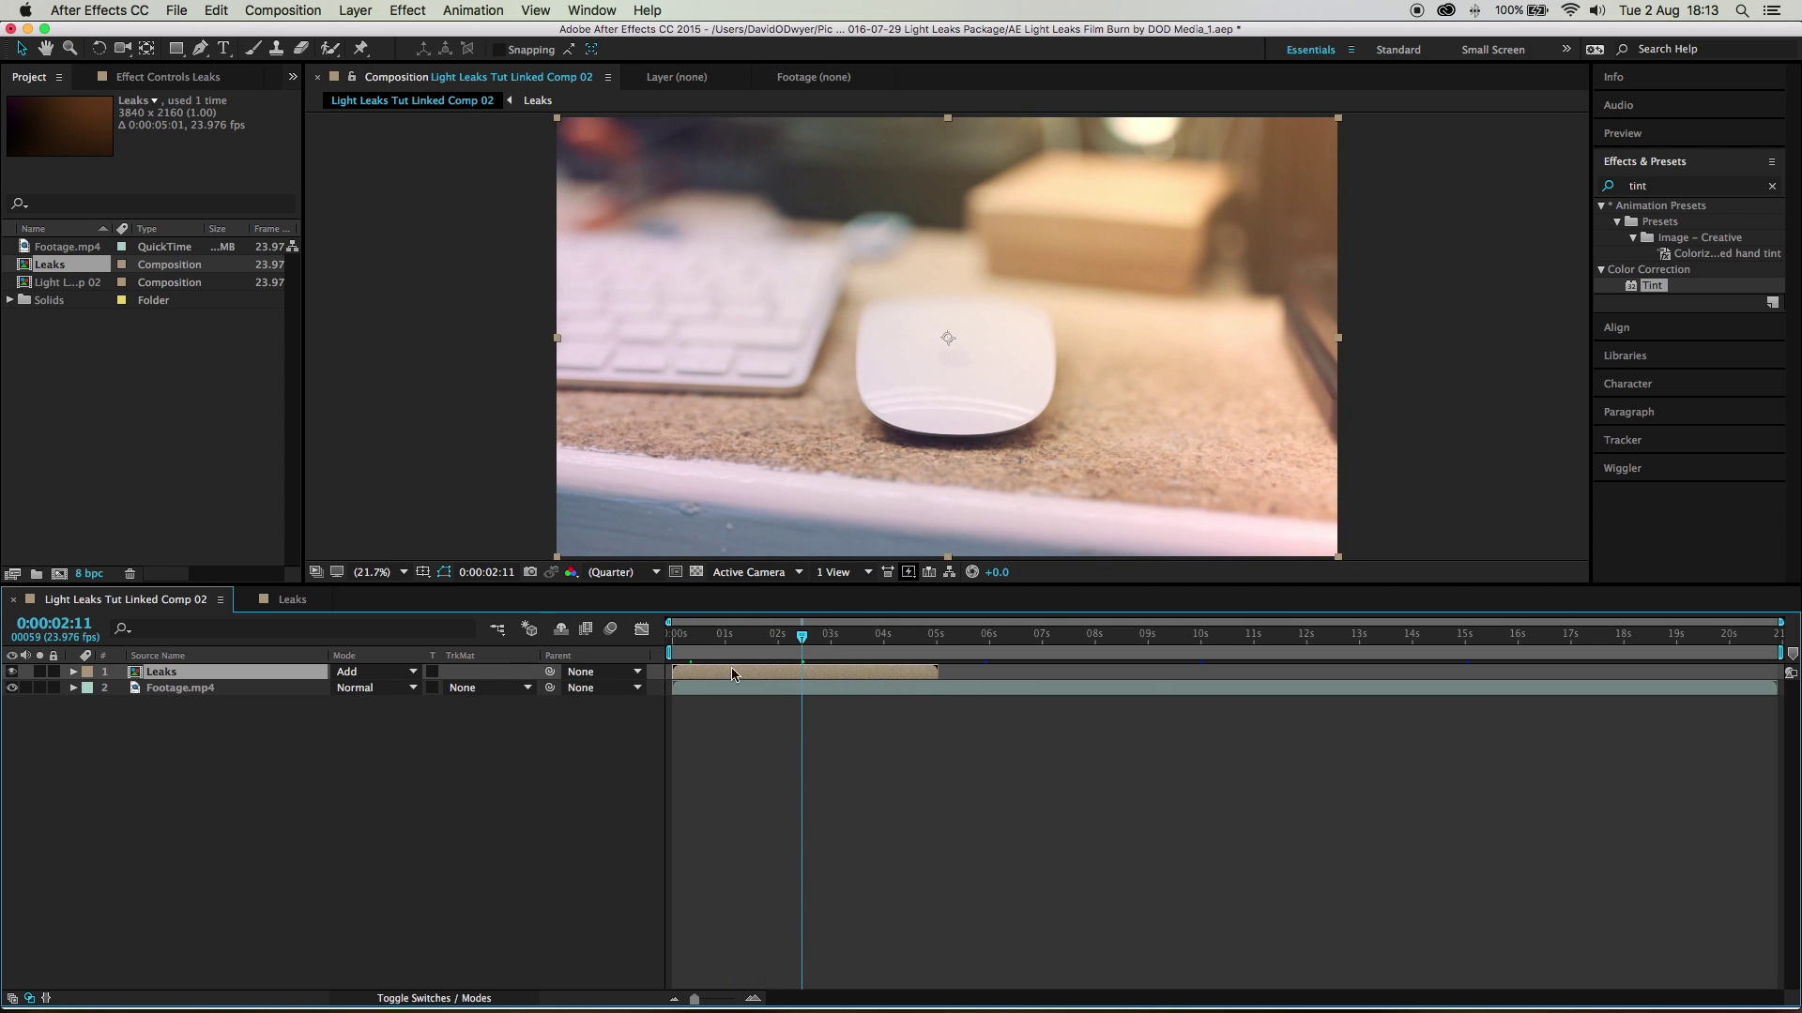
click(789, 691)
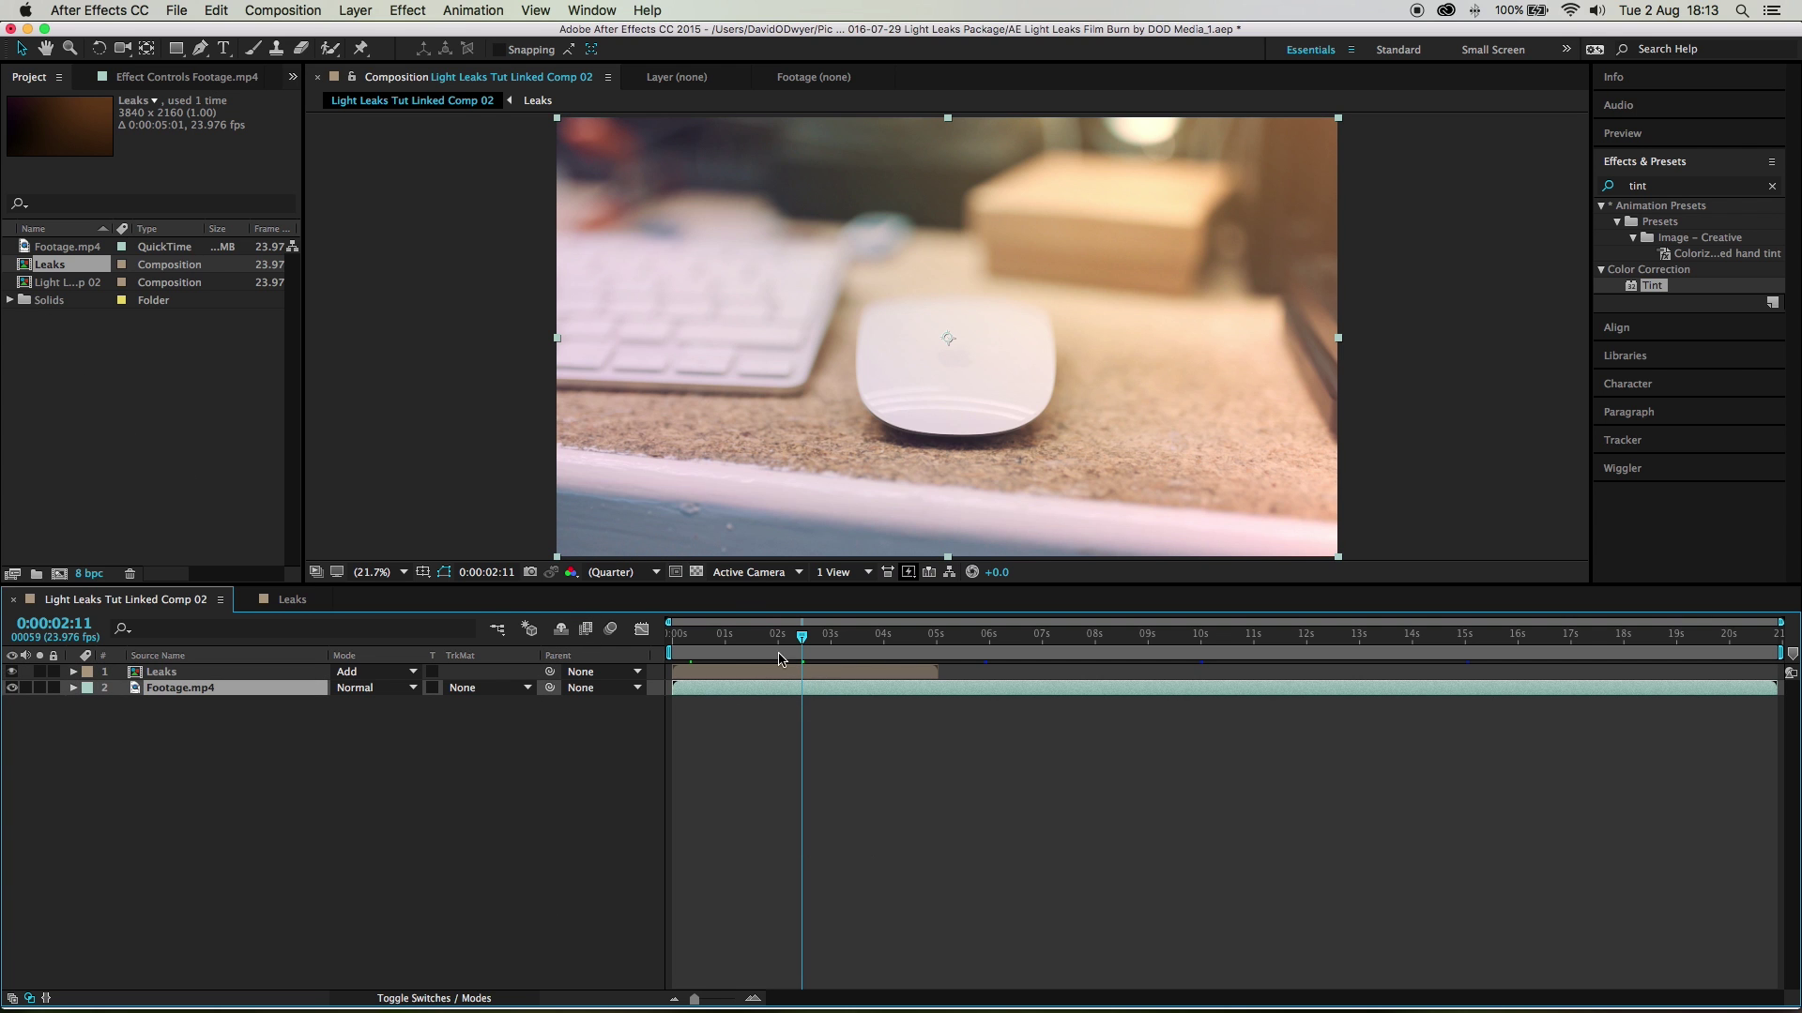
key(super+Tab)
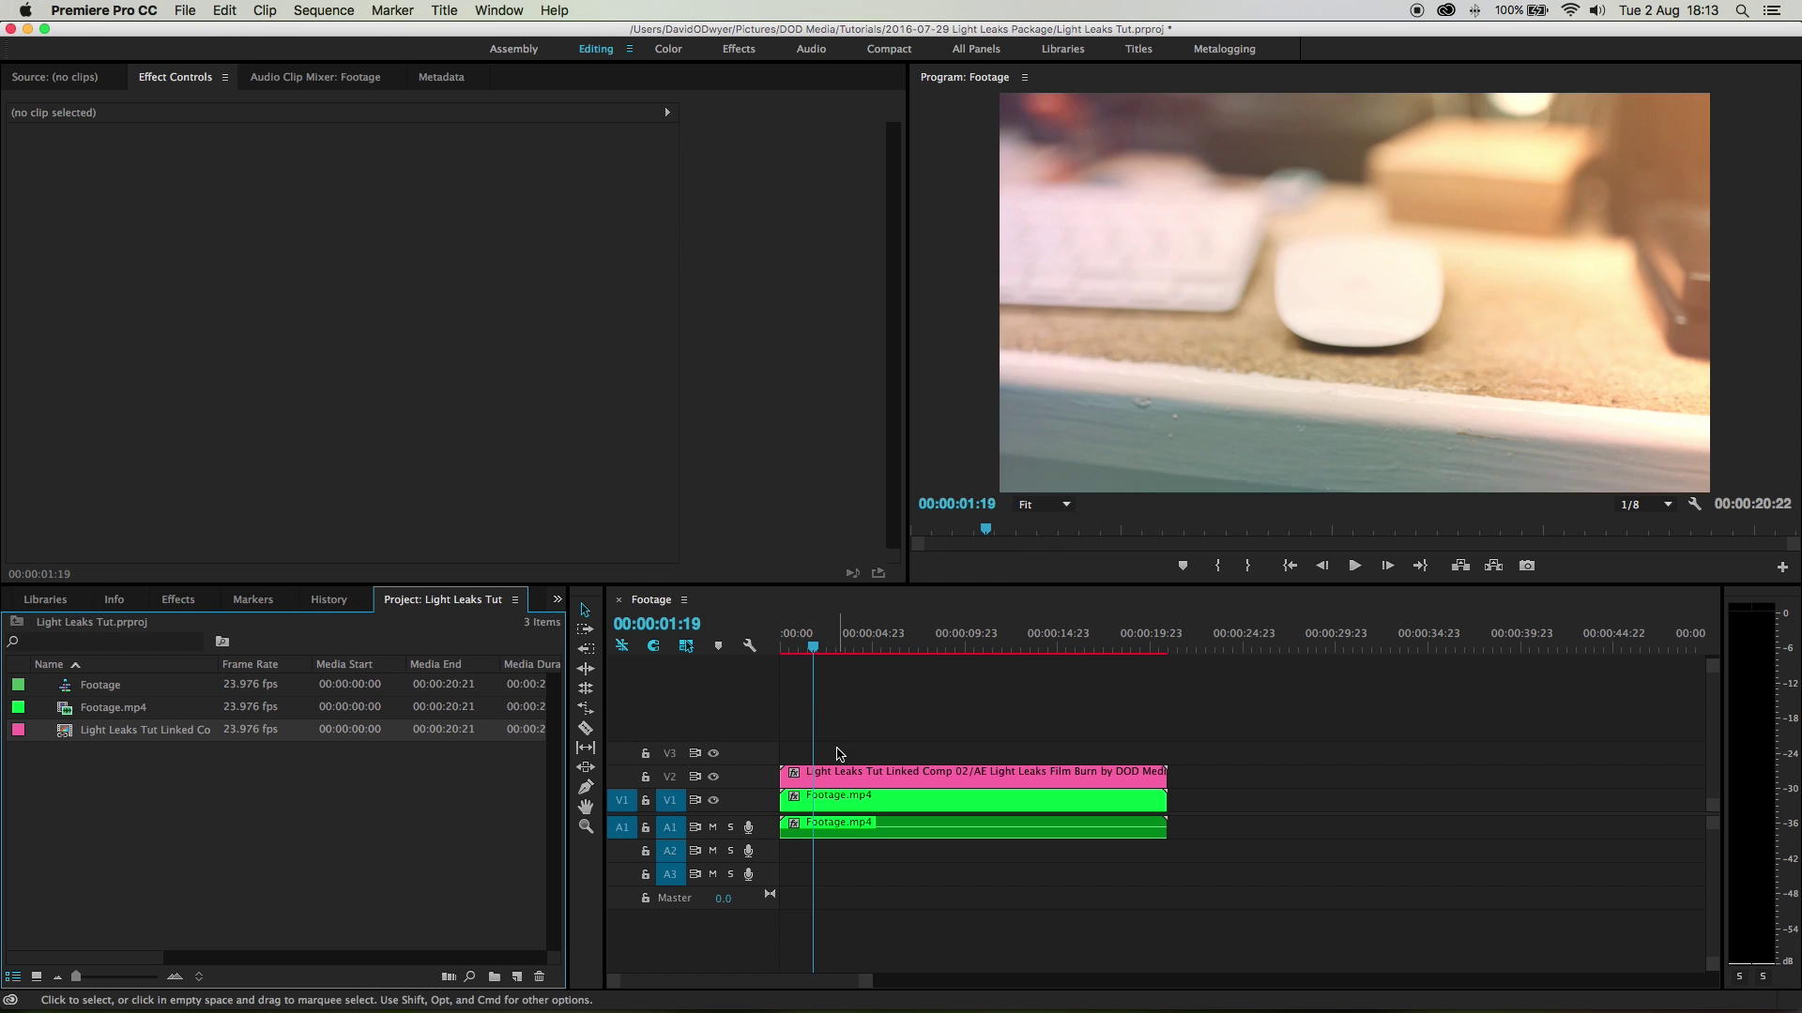
drag(804, 639, 937, 645)
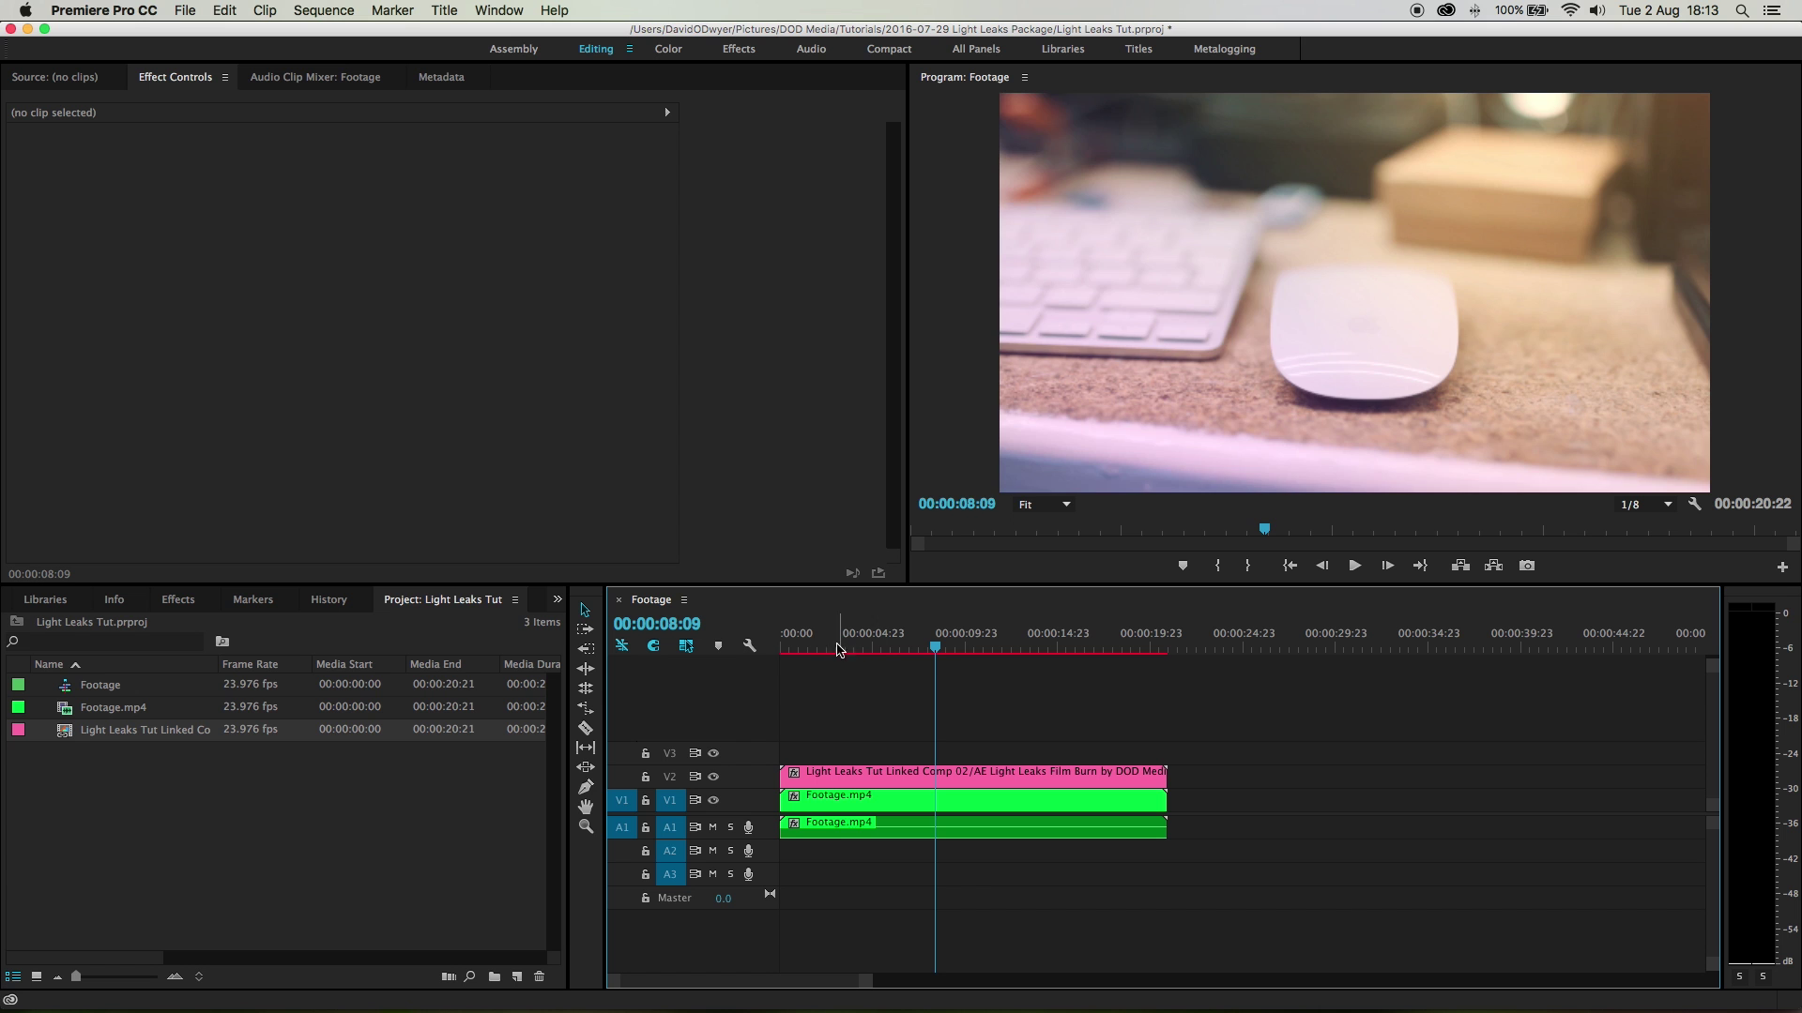
mouse_move(806, 646)
mouse_down()
mouse_move(780, 647)
mouse_move(813, 641)
mouse_up()
key(super+Tab)
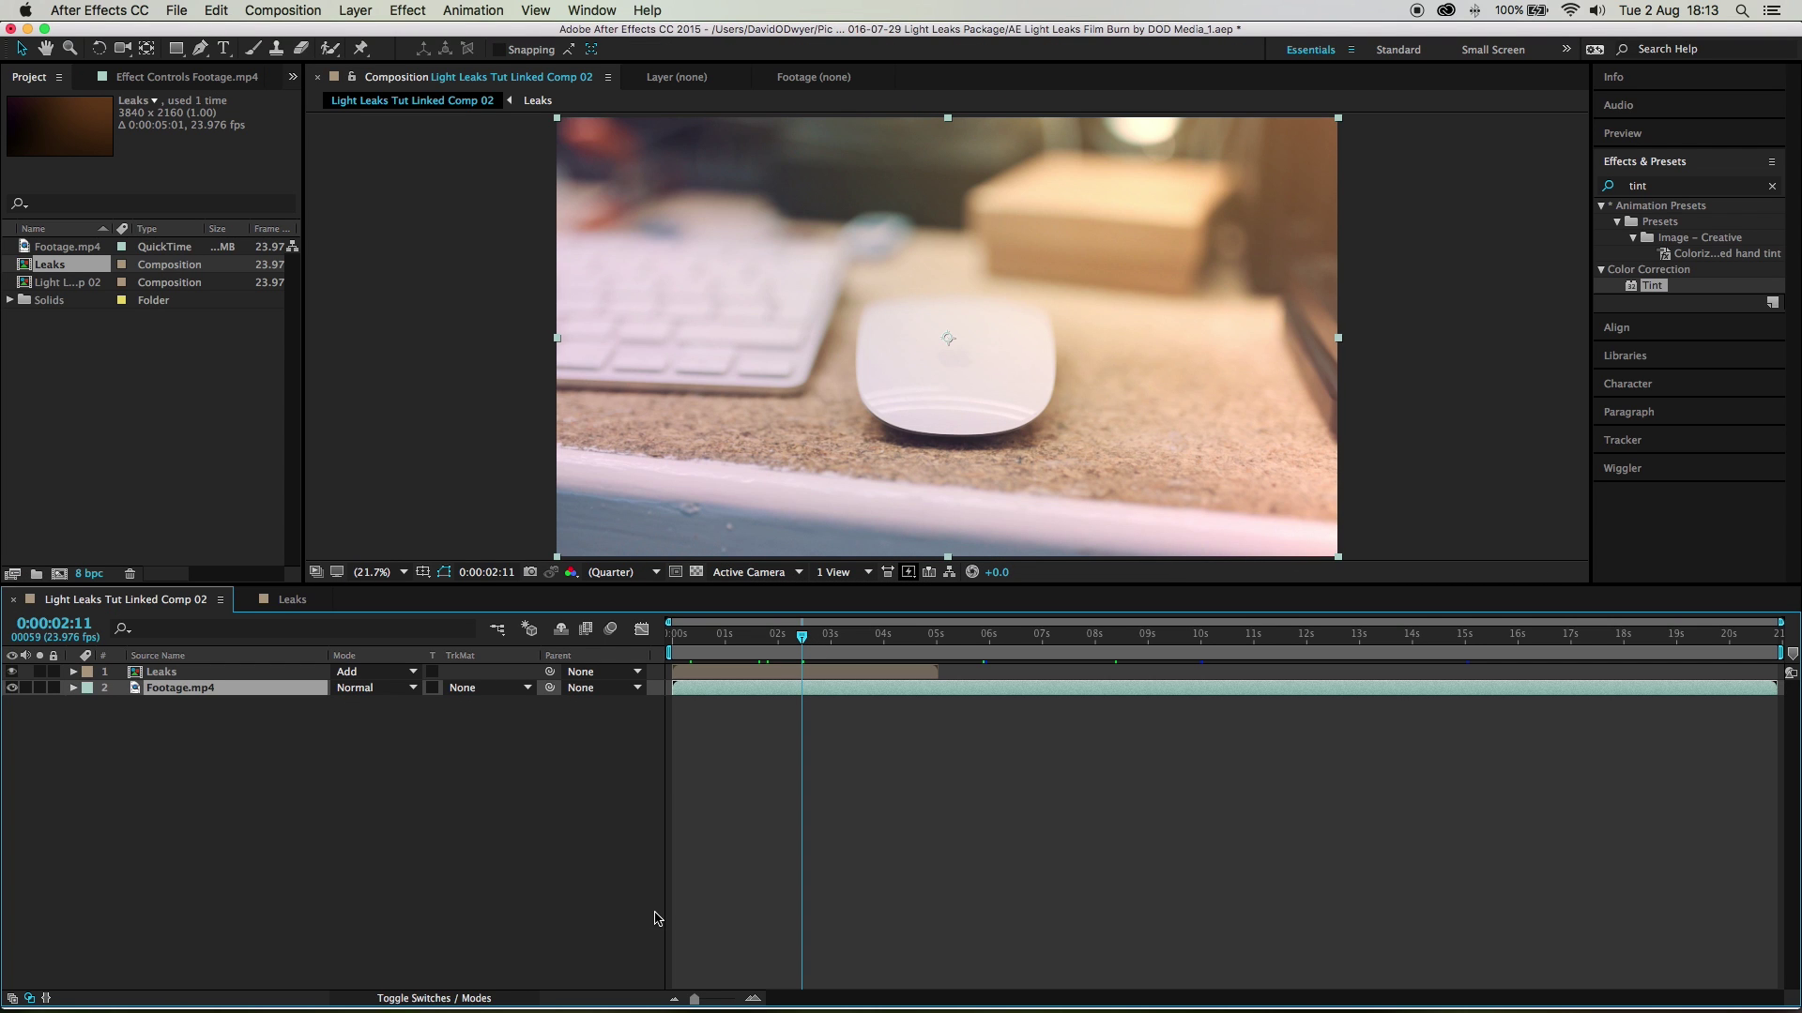
Step: Drag the Leaks comp from After Effects into Premiere Pro's Project panel
click(108, 379)
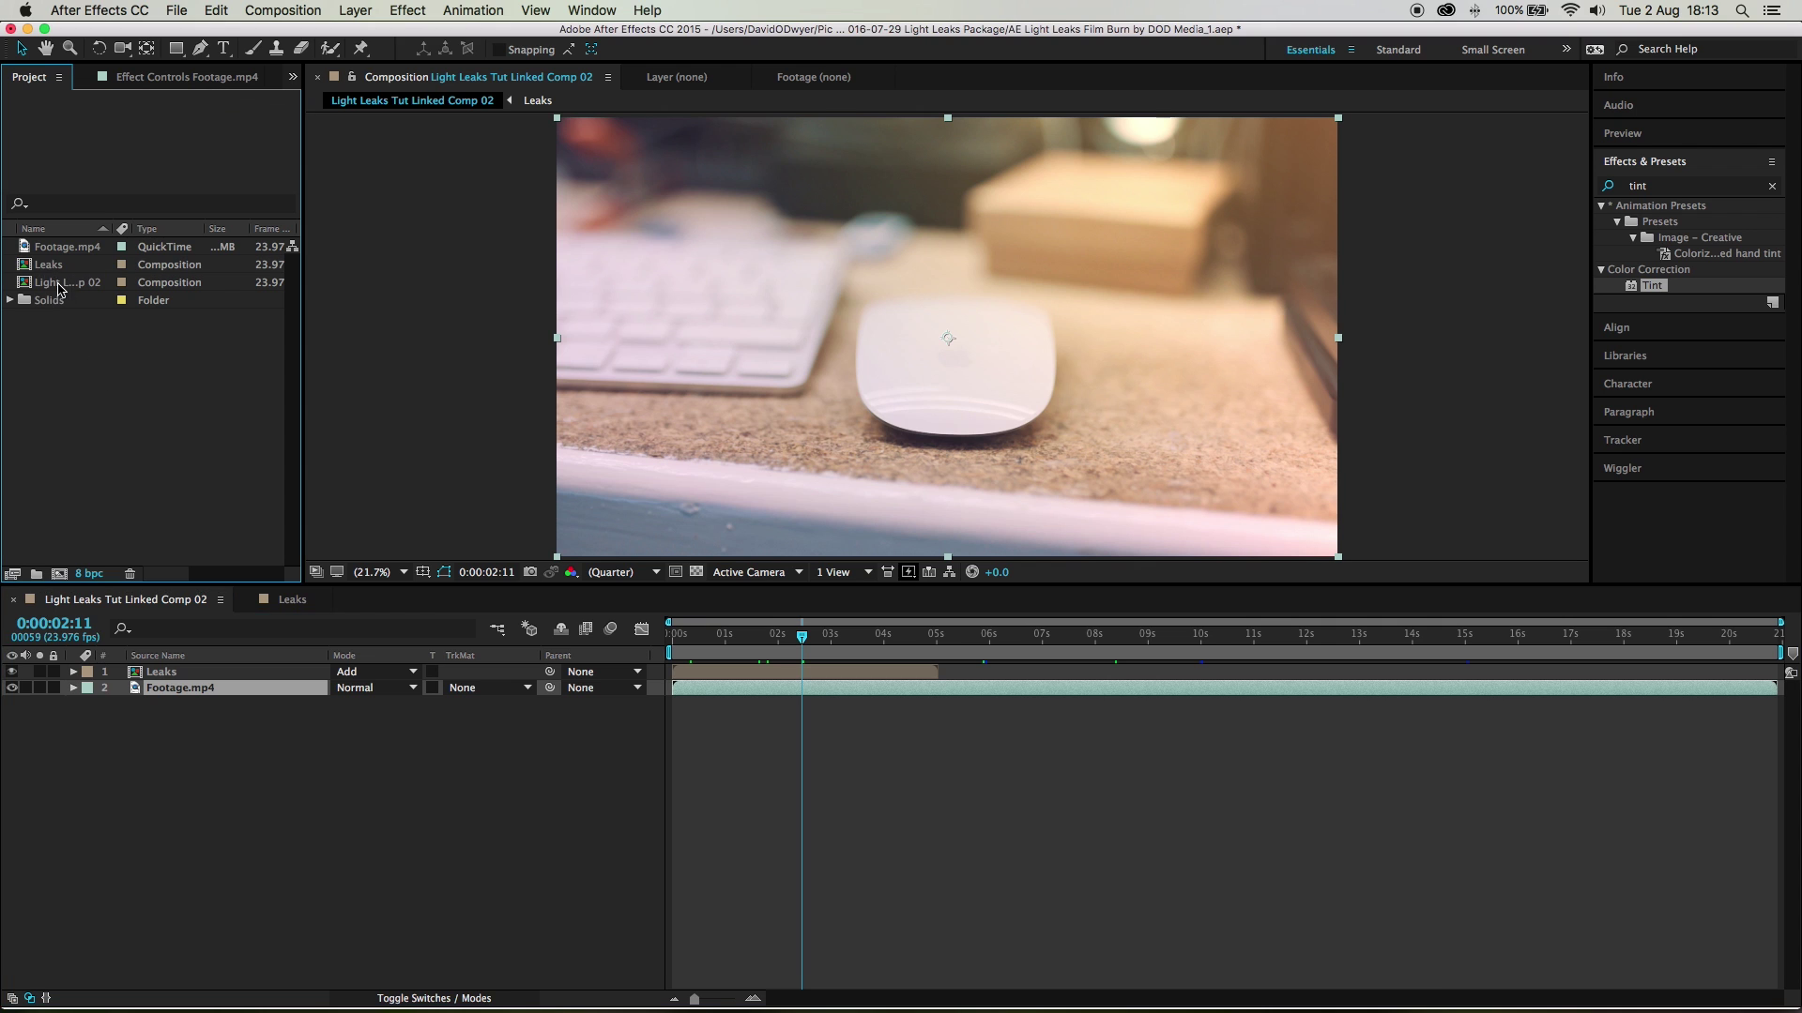
key(super+Tab)
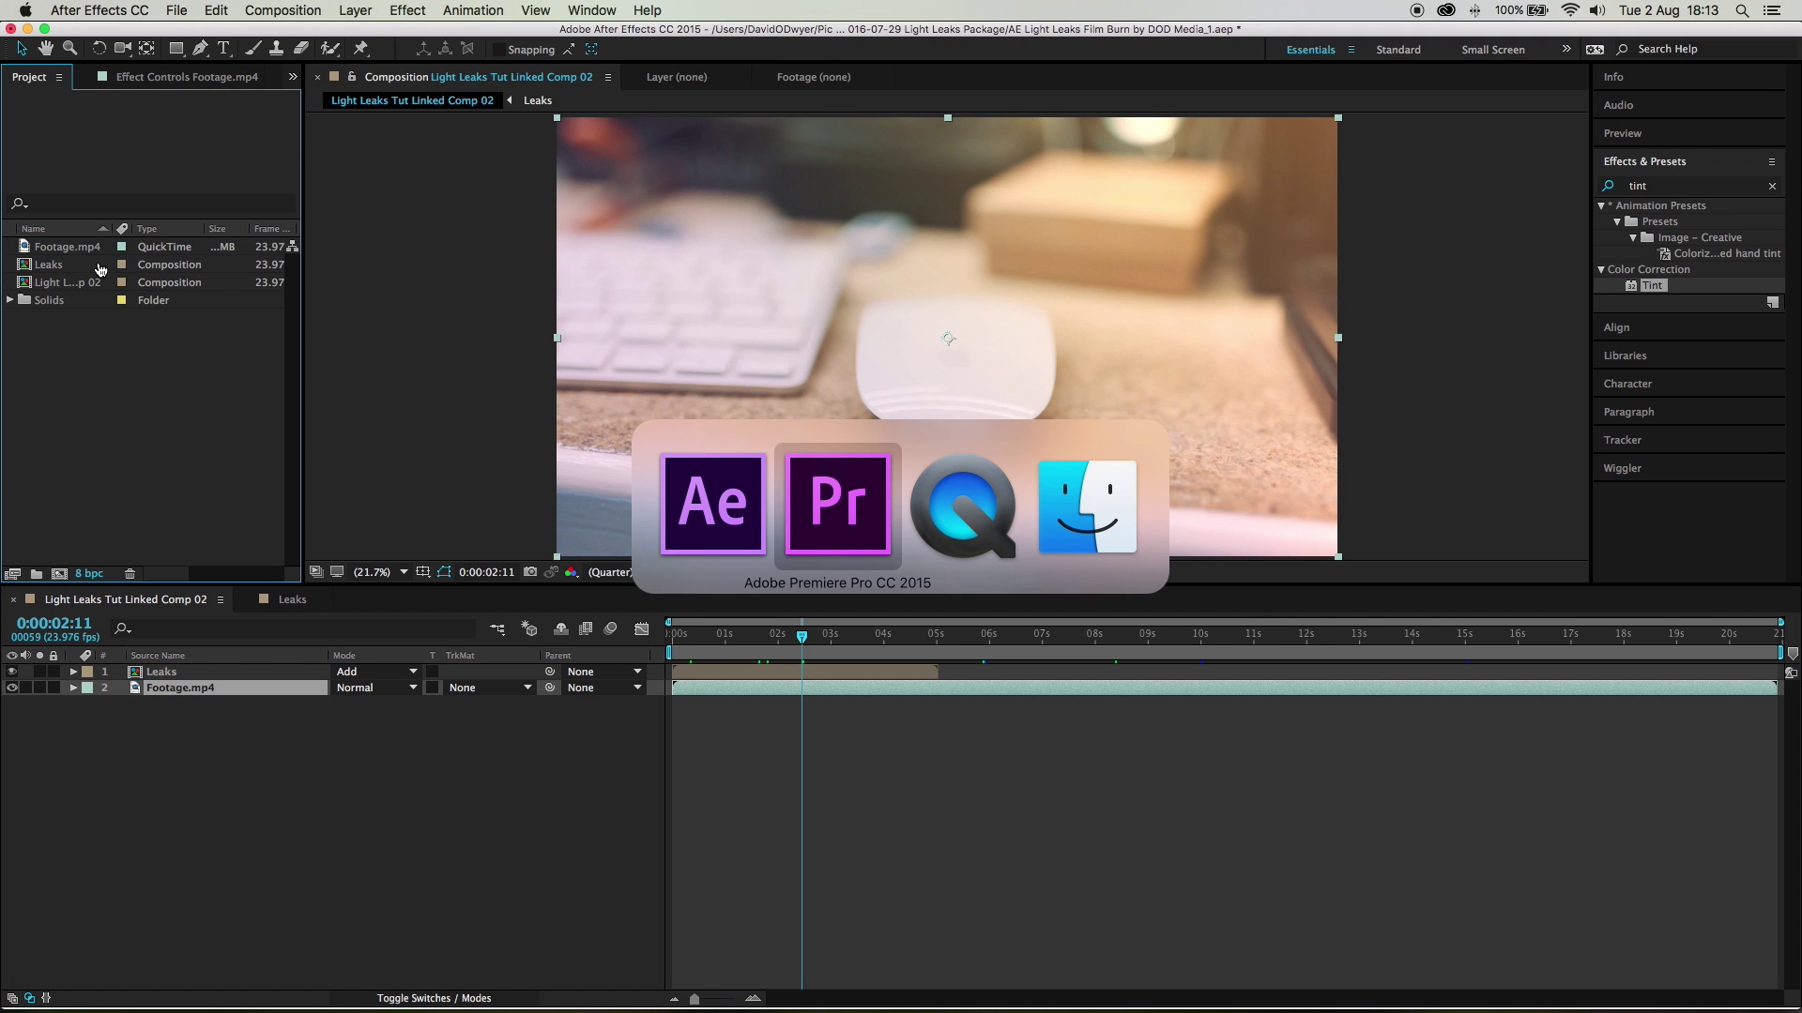
key(super+Tab)
key(super+Tab)
key(super+Tab)
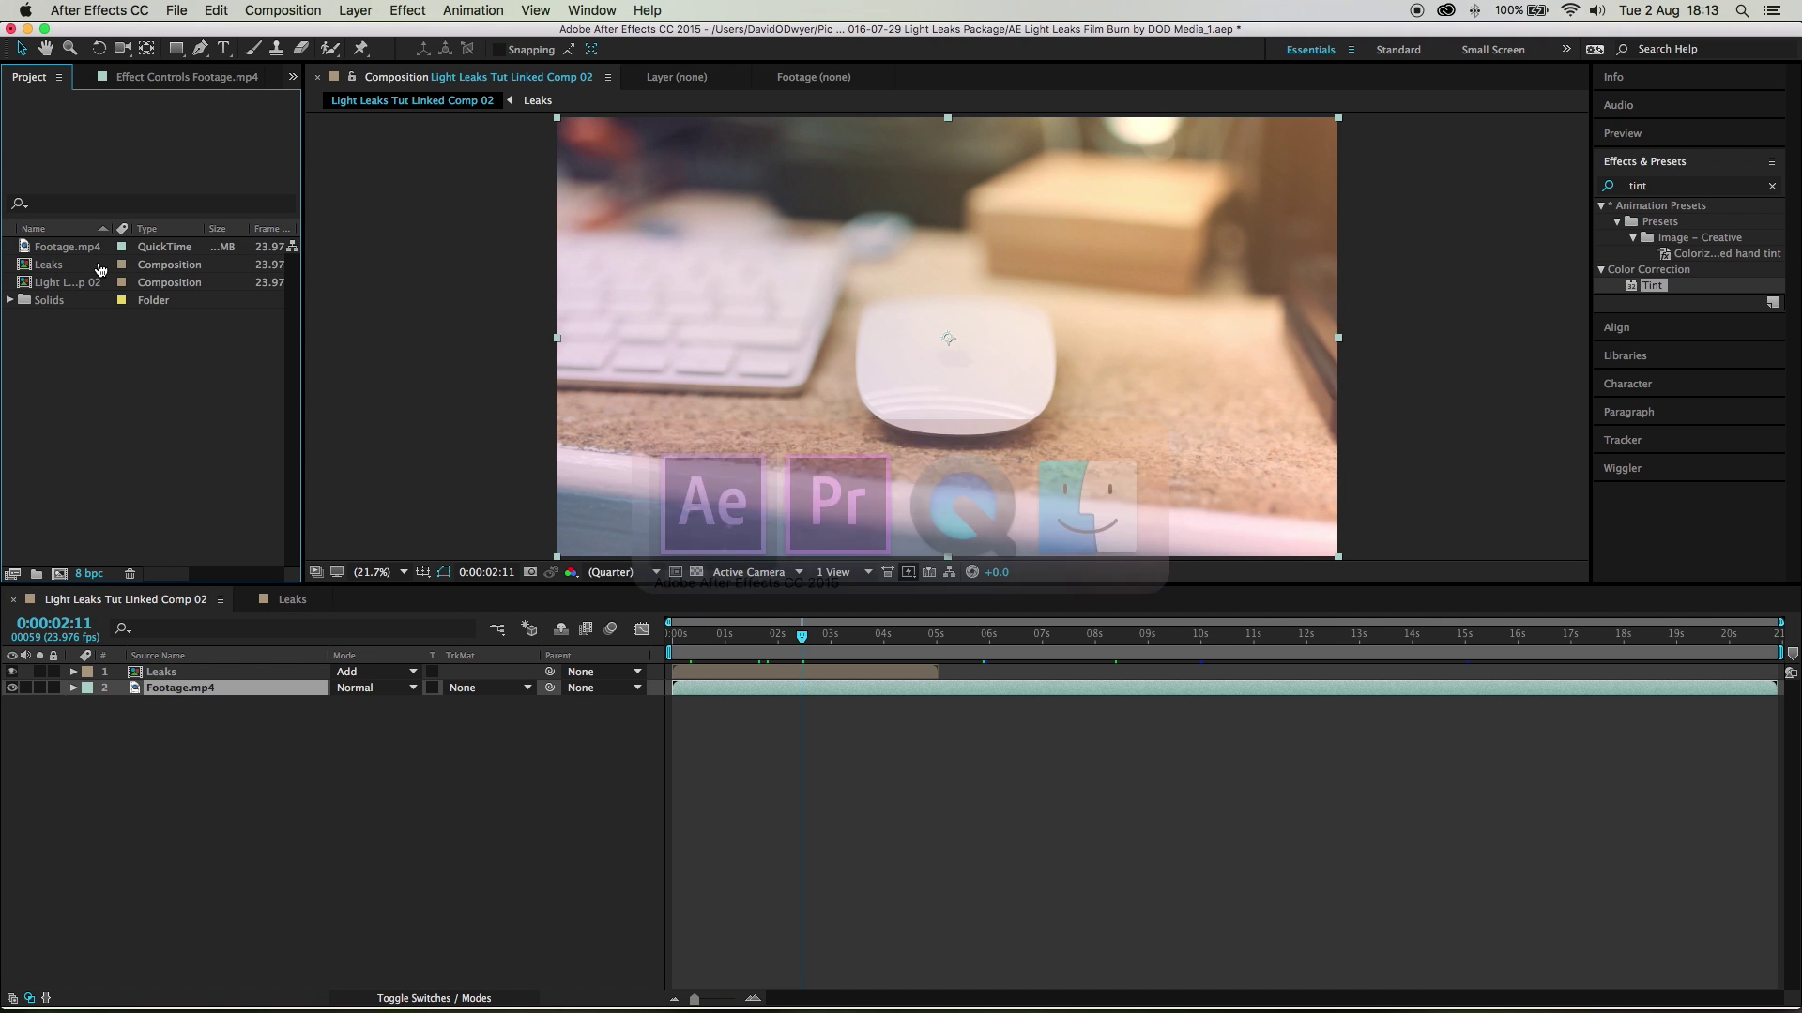
click(40, 267)
drag(22, 265, 229, 804)
key(super+Tab)
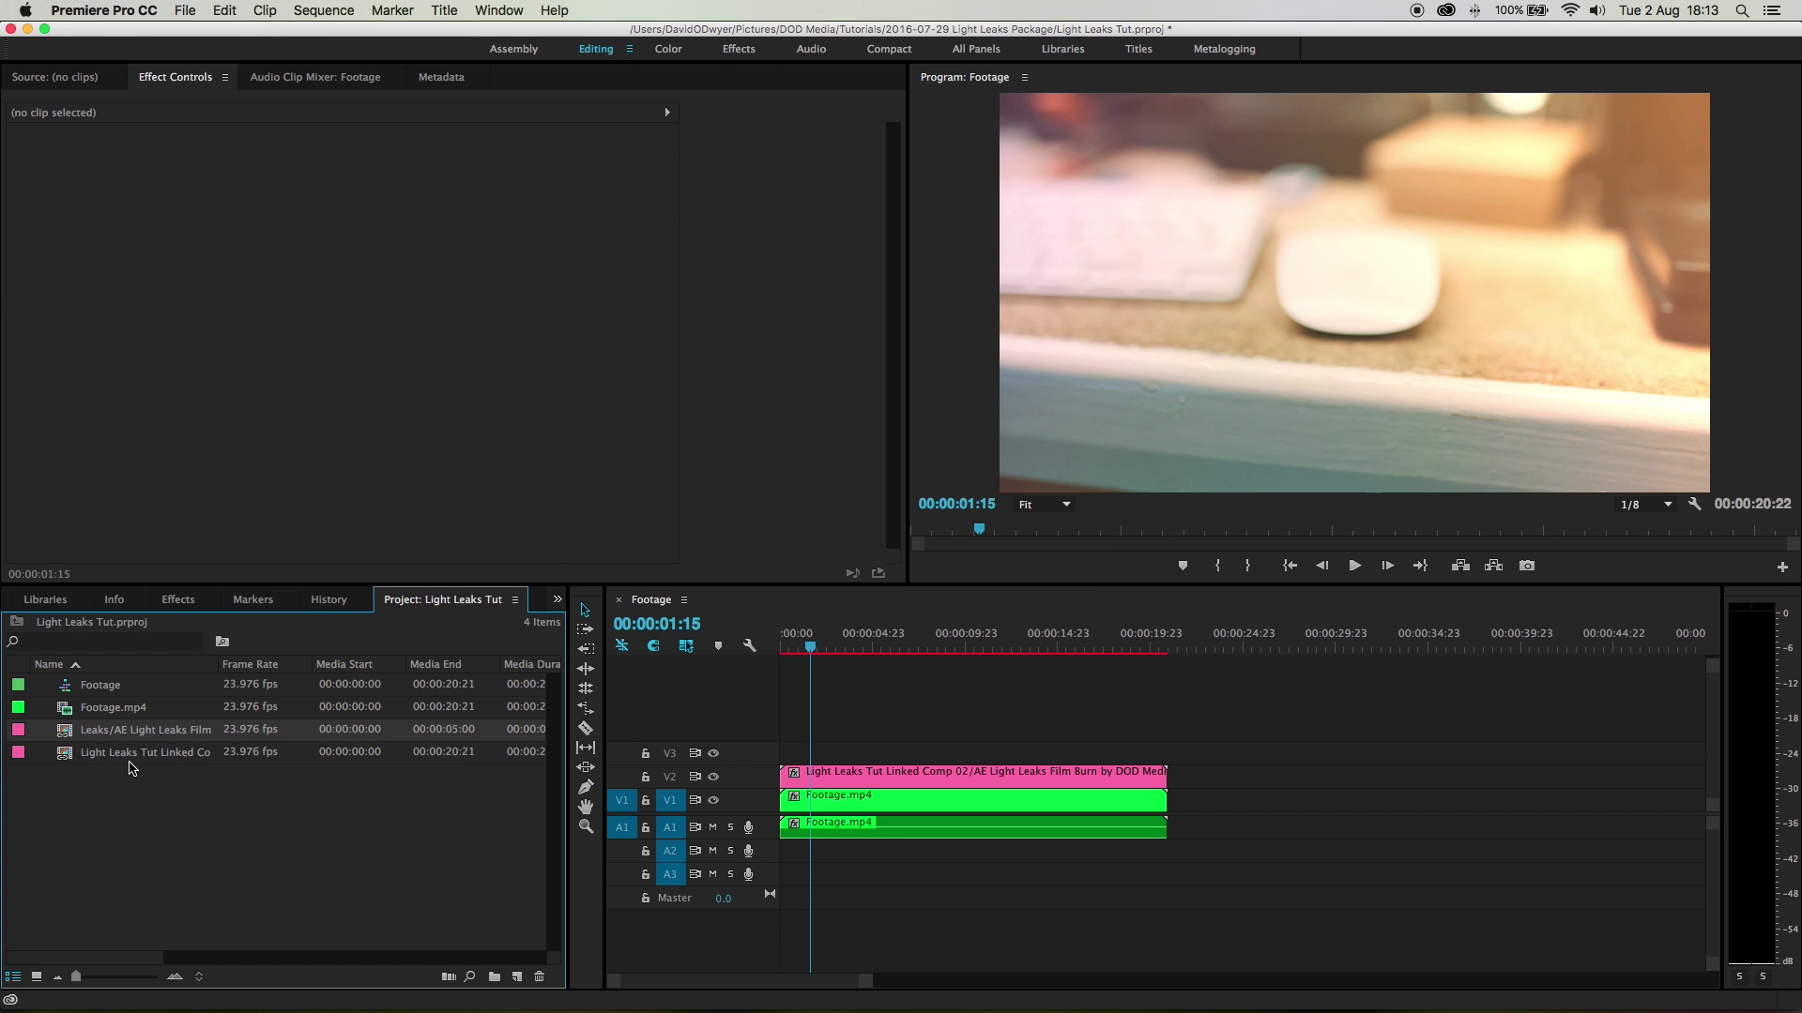
Step: Delete the Leaks layer from Linked Comp 02 and rewind Premiere's sequence to the start
key(super+Tab)
click(160, 672)
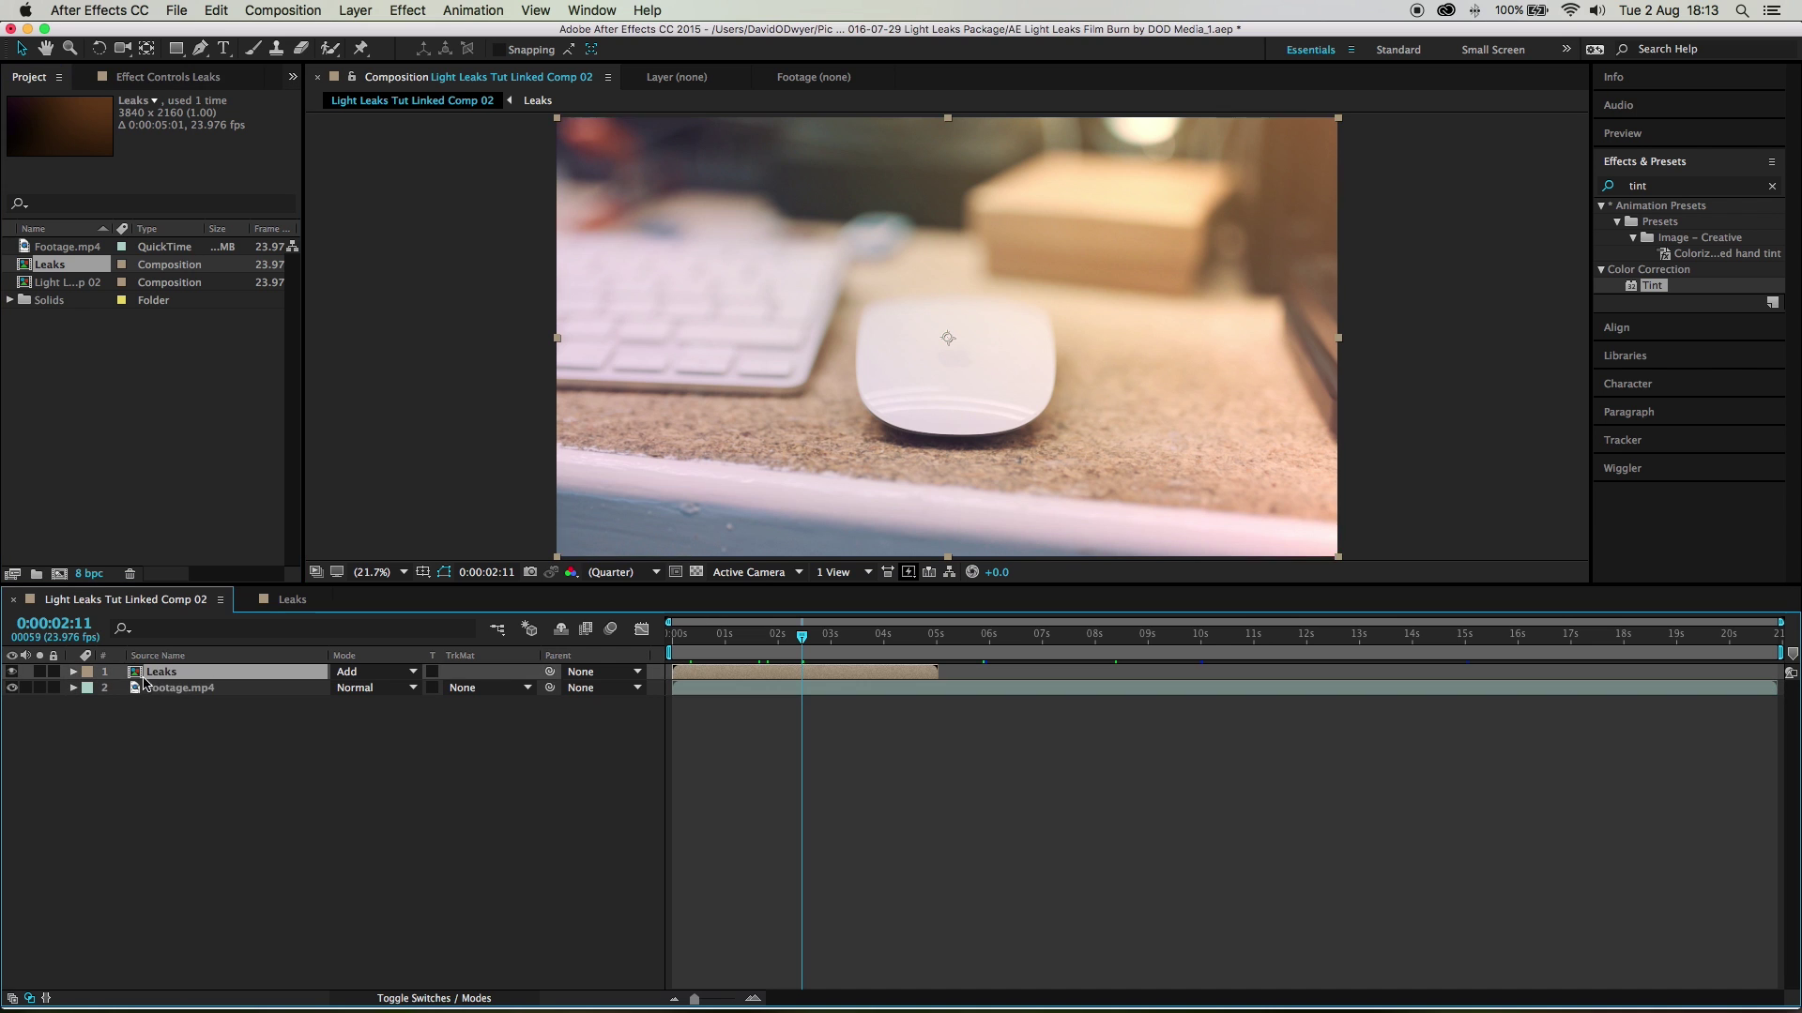
key(Delete)
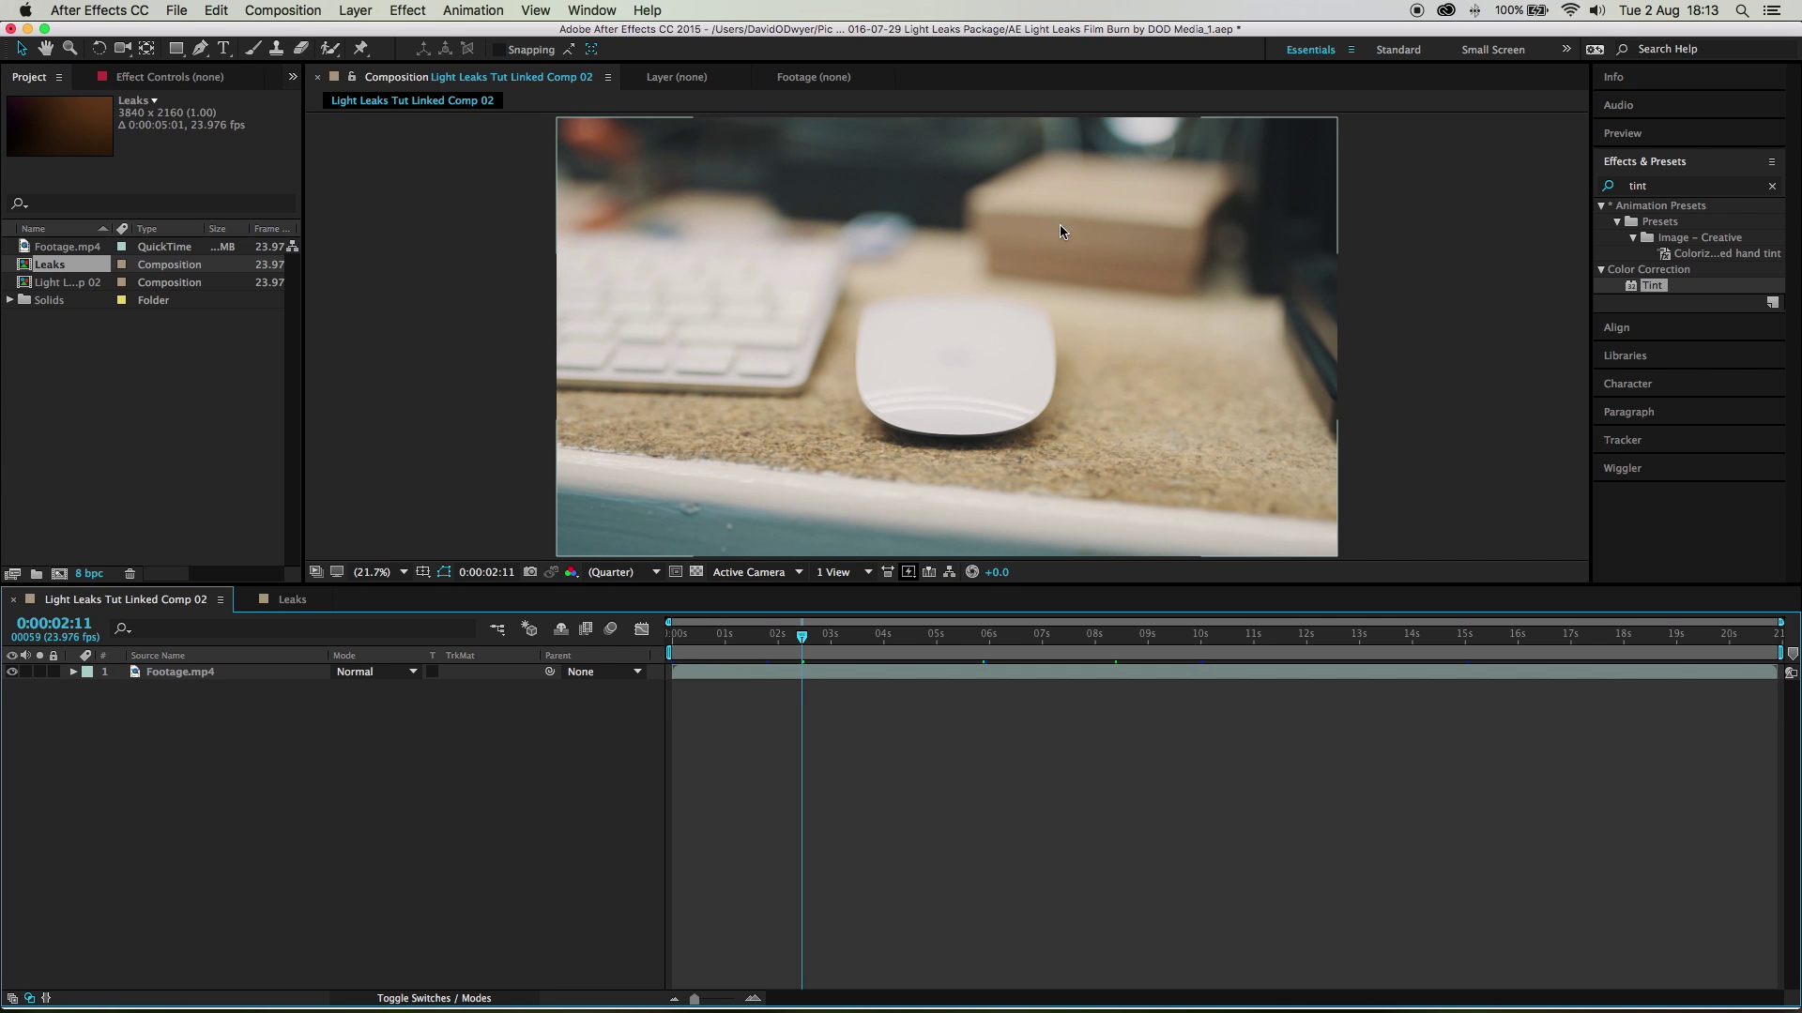
key(super+Tab)
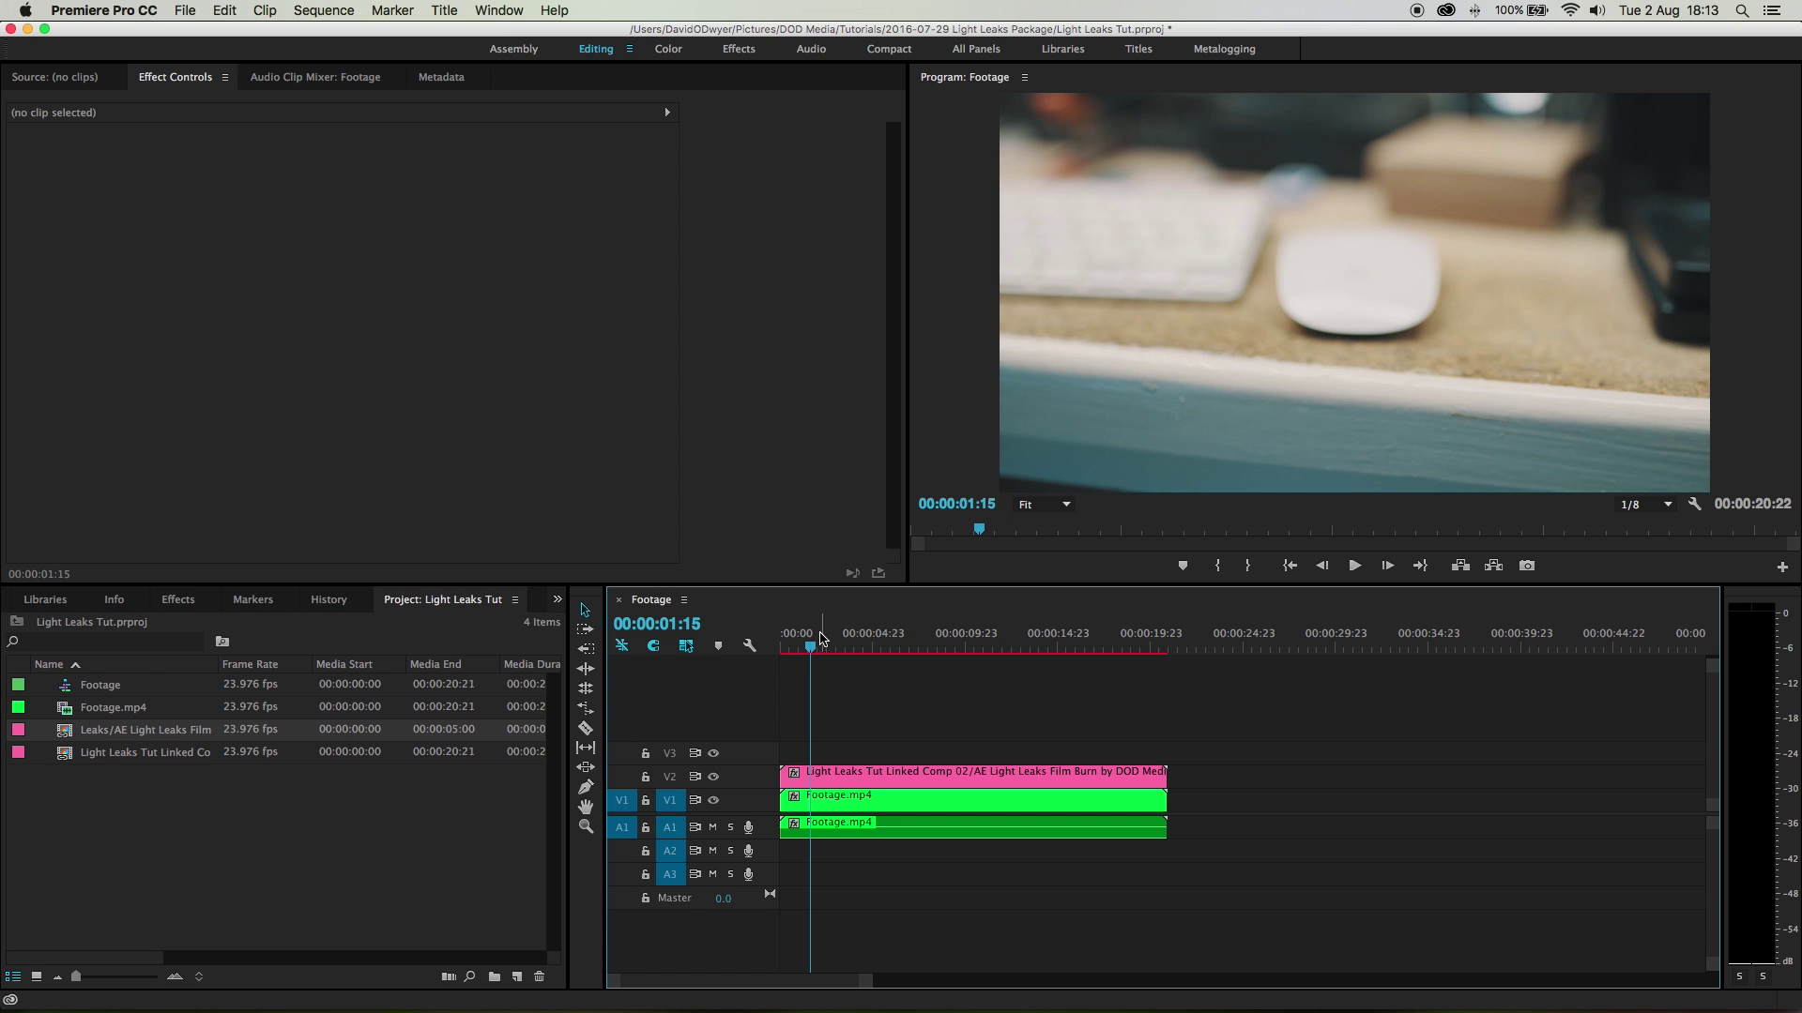
drag(811, 647, 782, 646)
Step: Replace the old linked comp clip on V2 with Leaks/AE Light Leaks Film at about 3 seconds
click(869, 770)
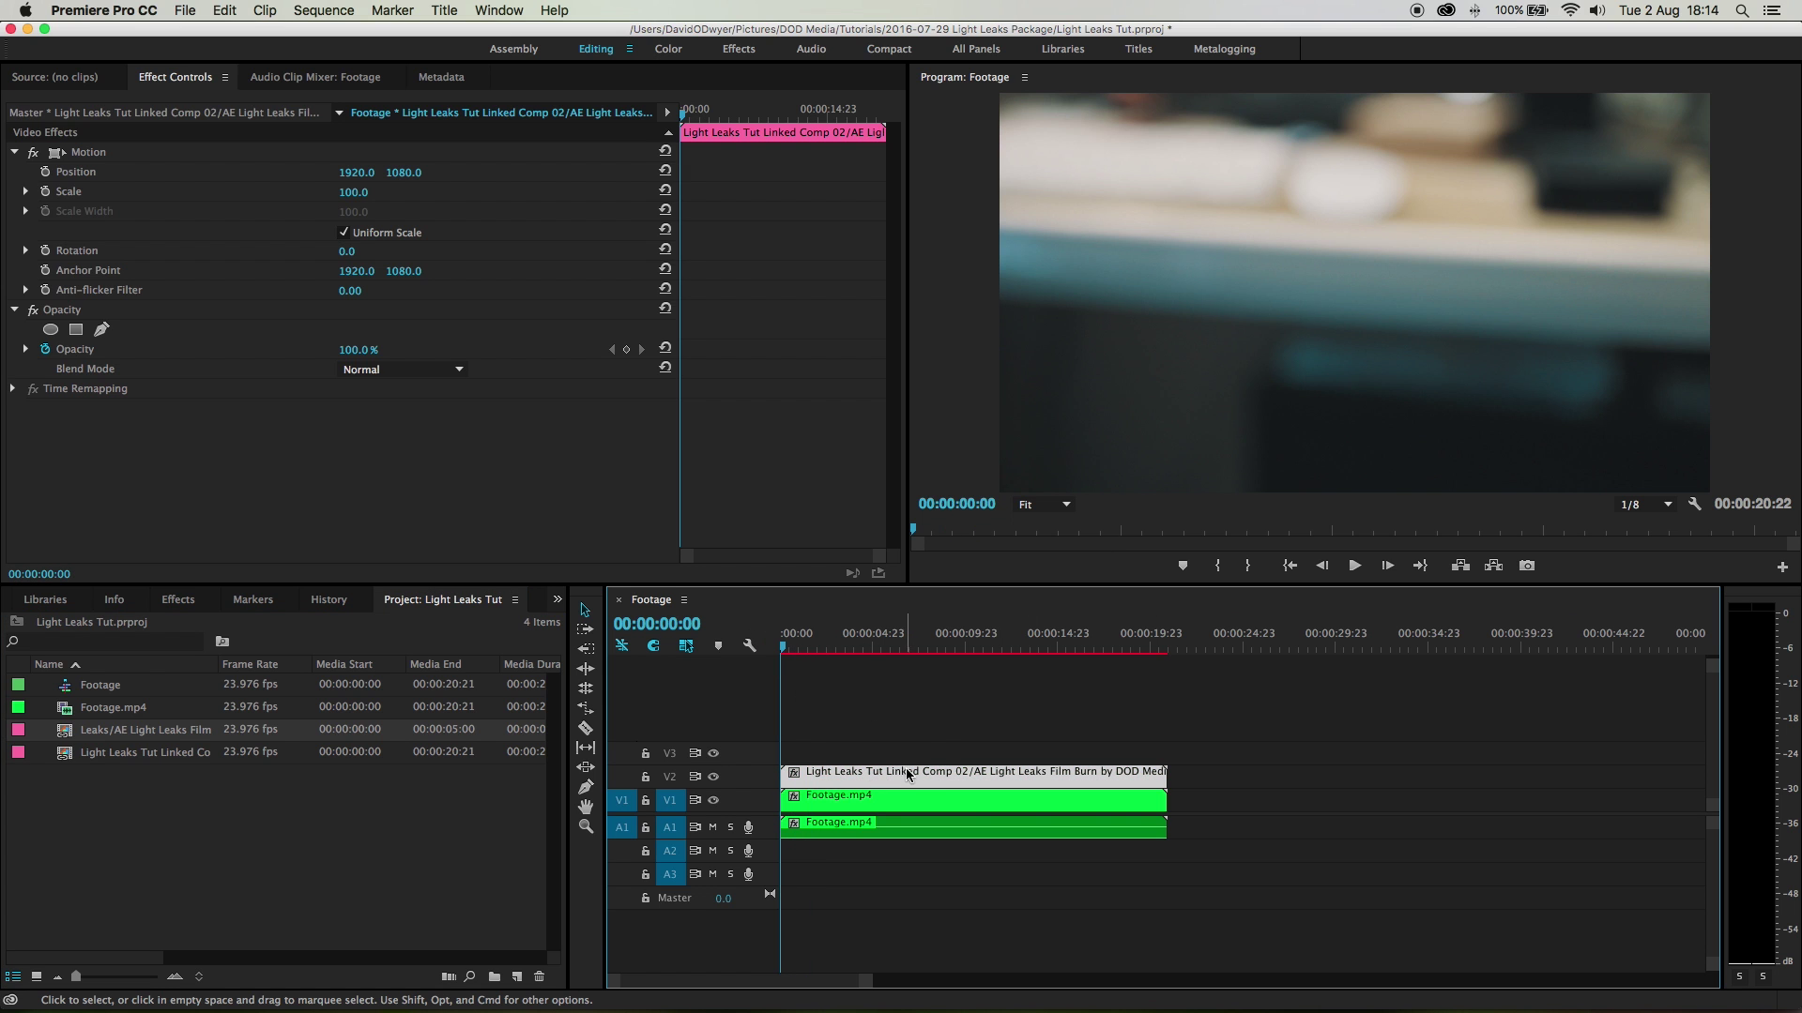
key(Delete)
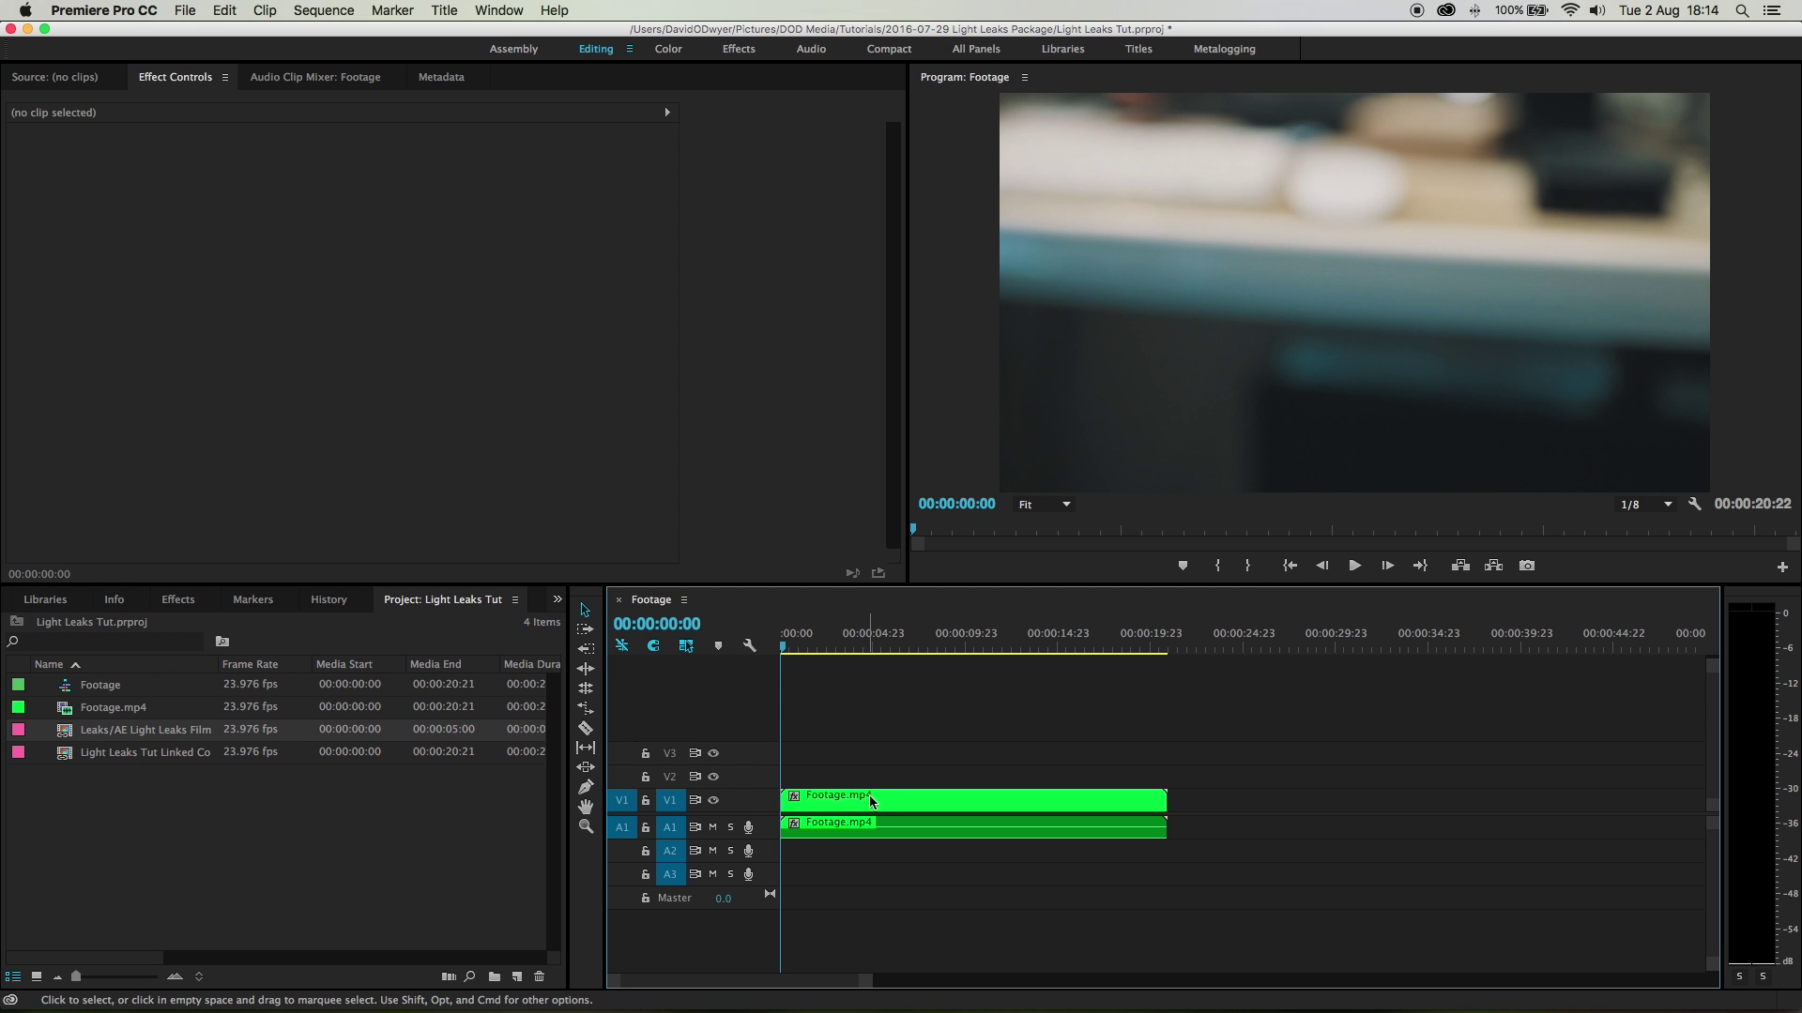
drag(788, 645, 841, 643)
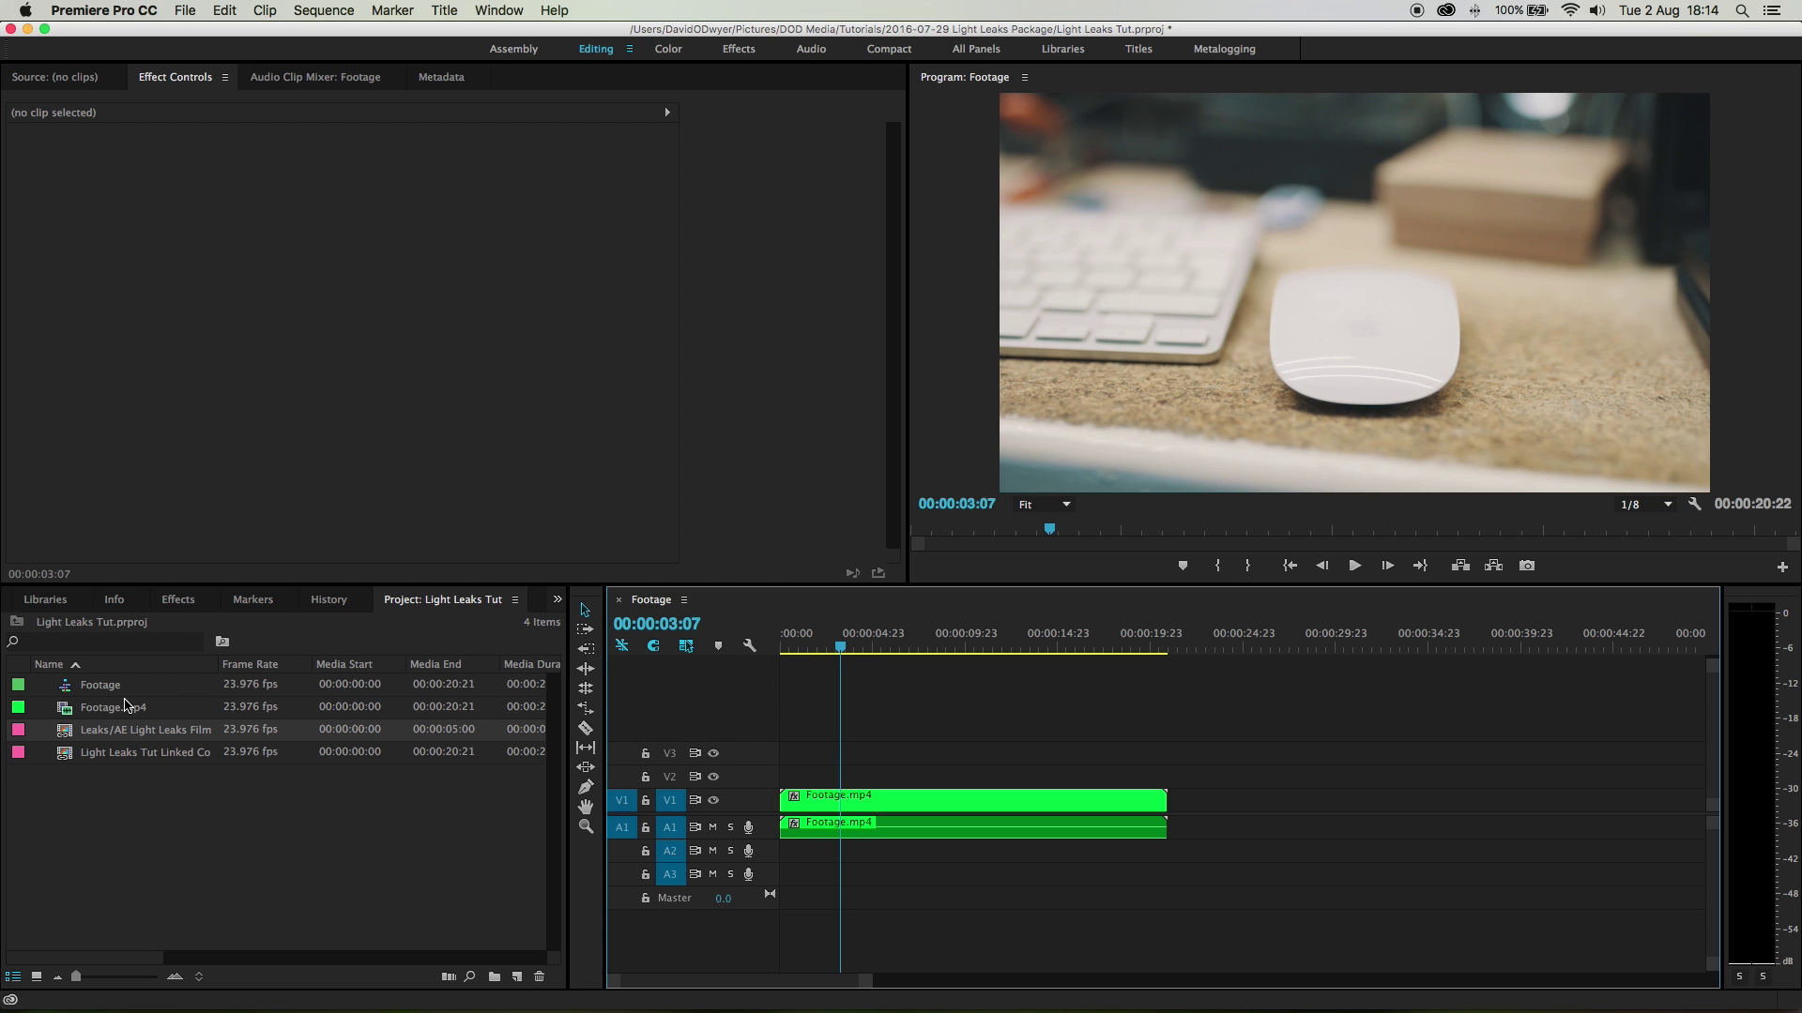
drag(94, 730, 865, 783)
Step: Delete the Leaks clip's A2 audio, keeping only its video on V2
click(882, 776)
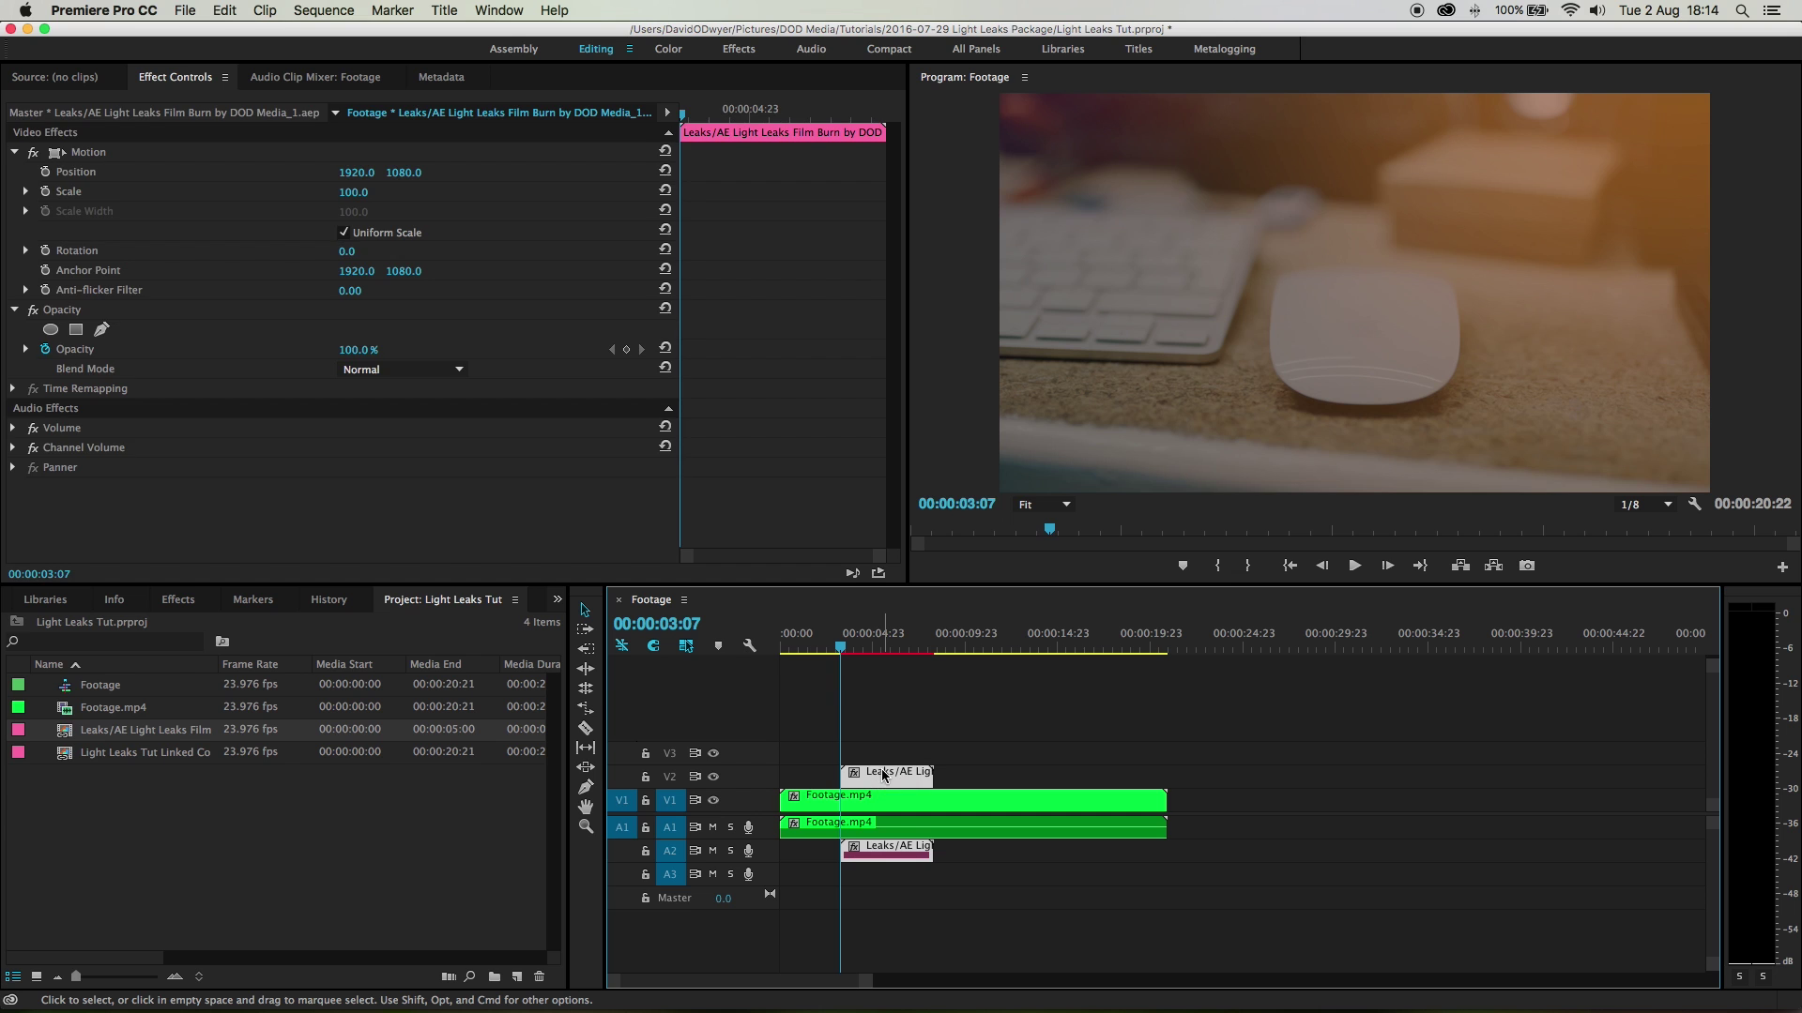
alt+click(884, 860)
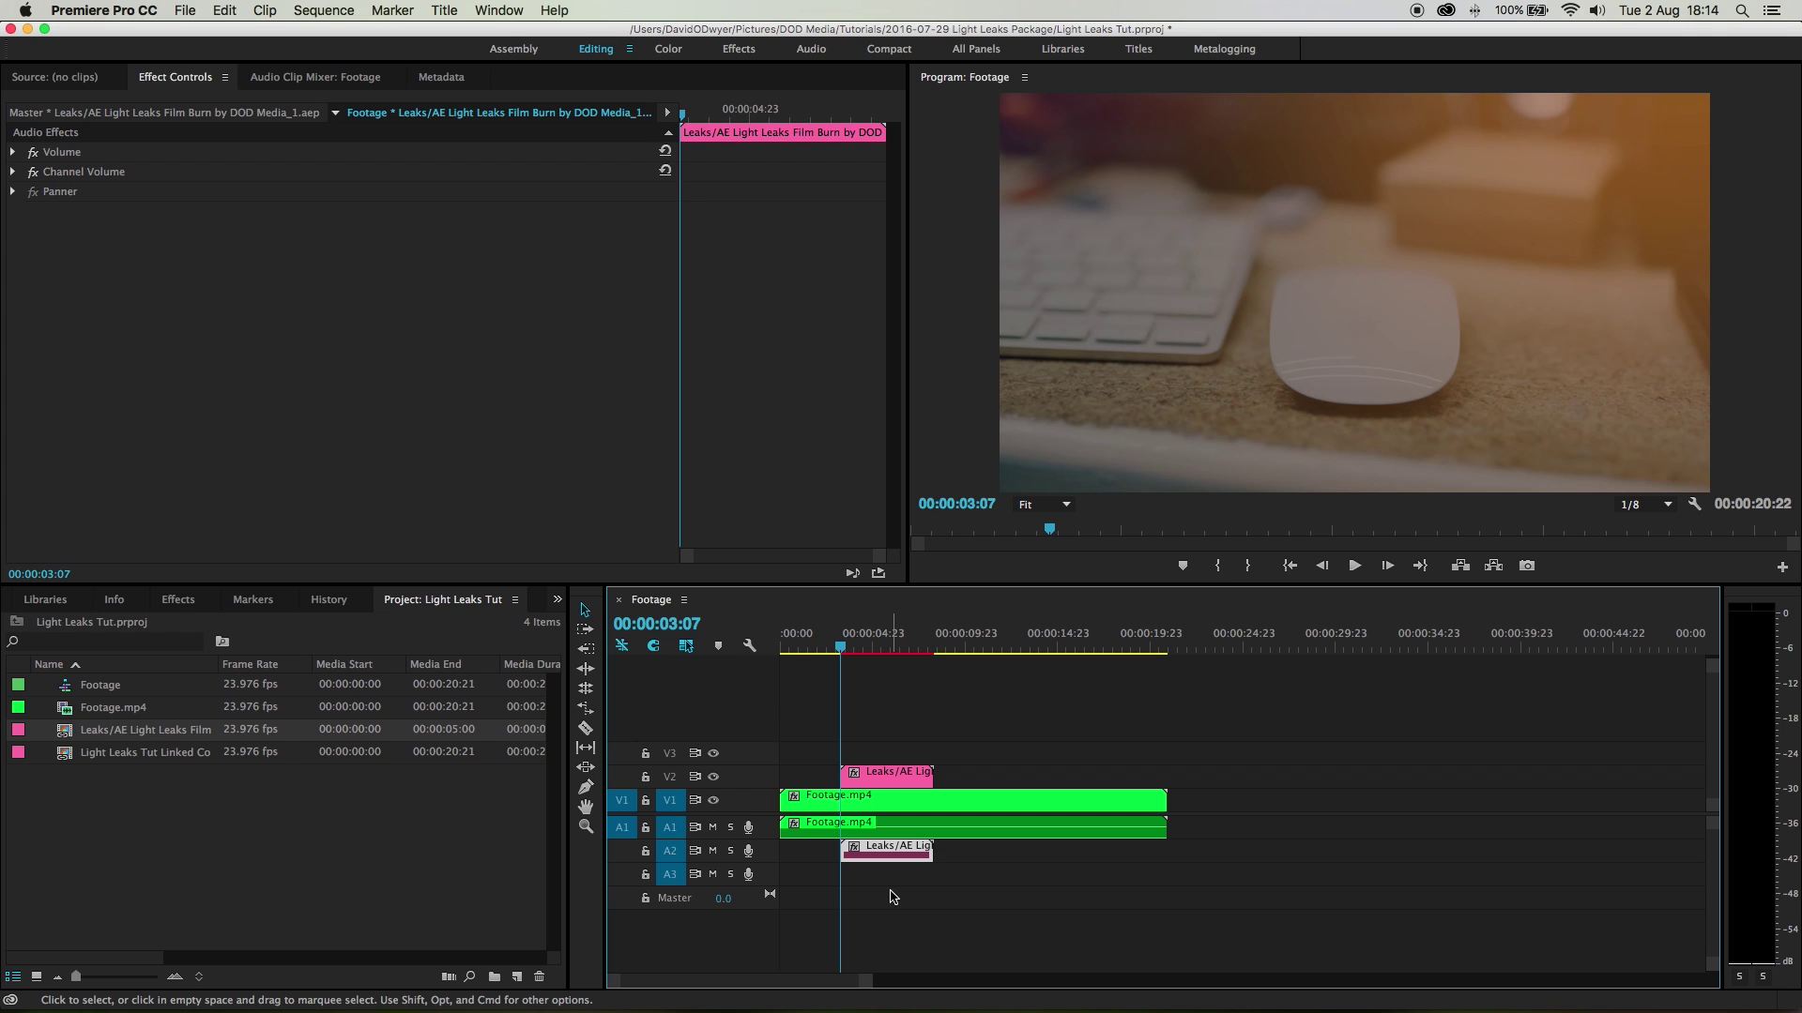
key(Delete)
click(879, 779)
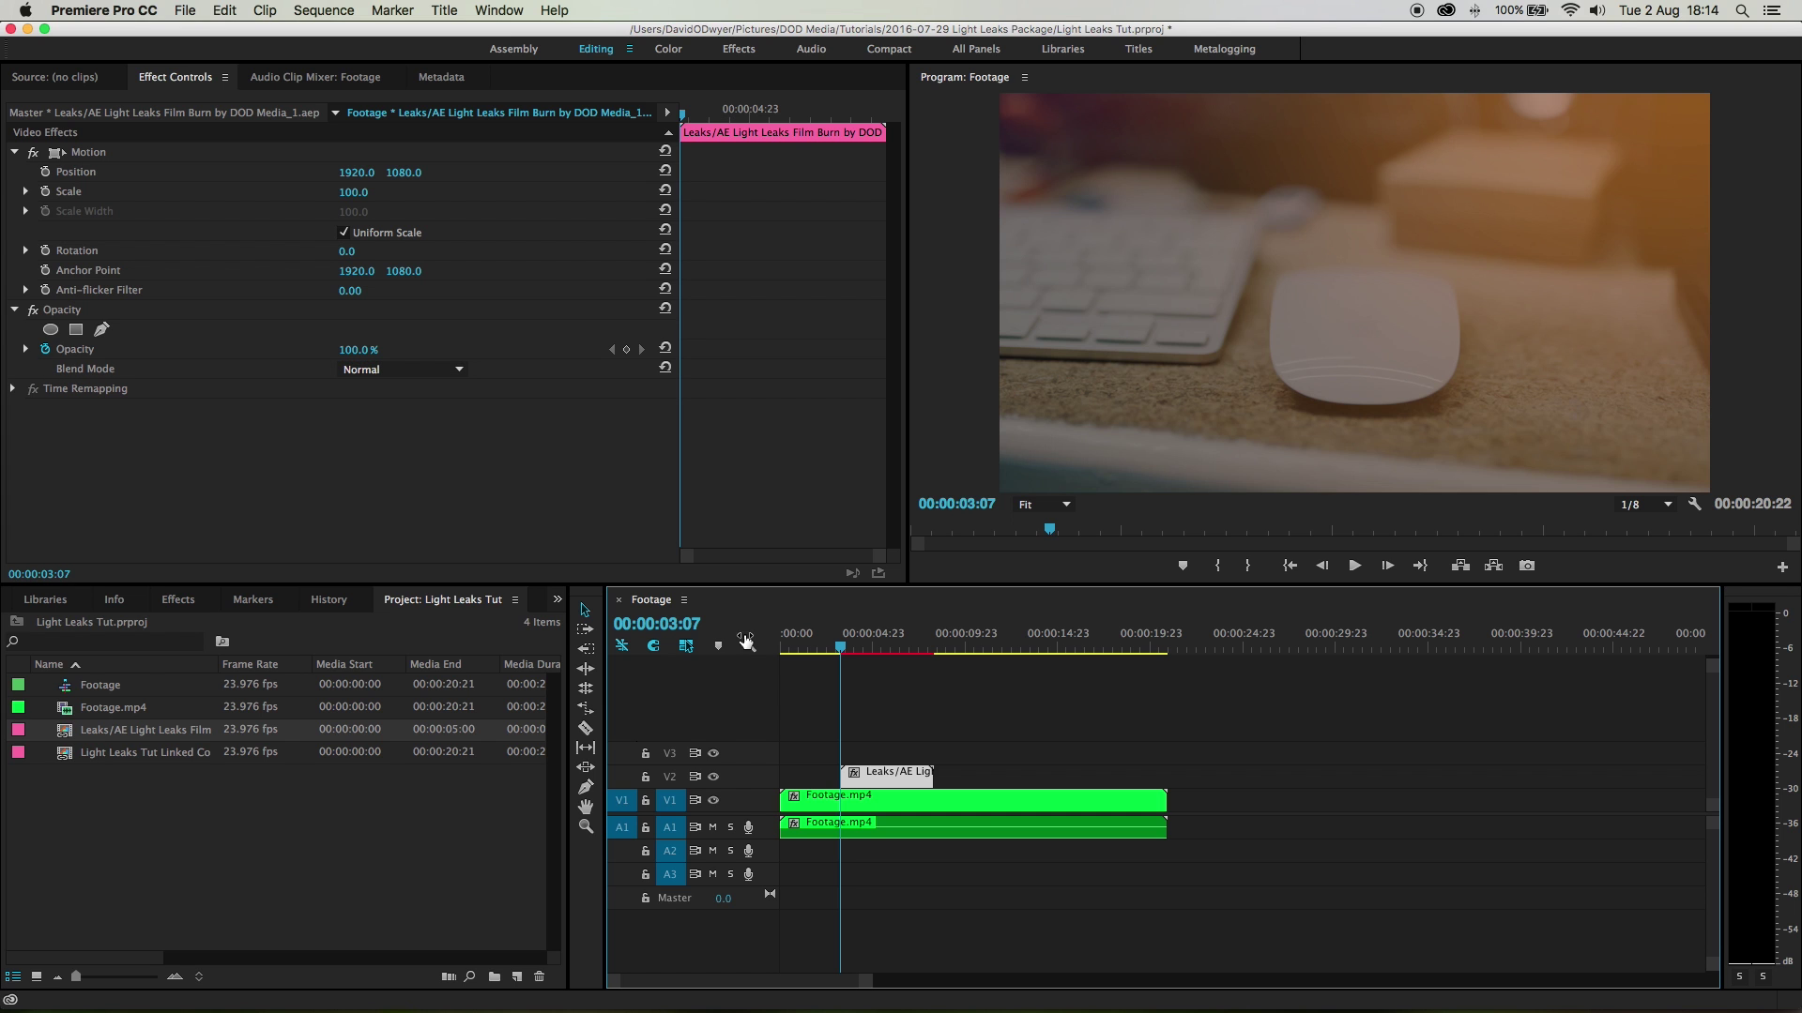
click(383, 370)
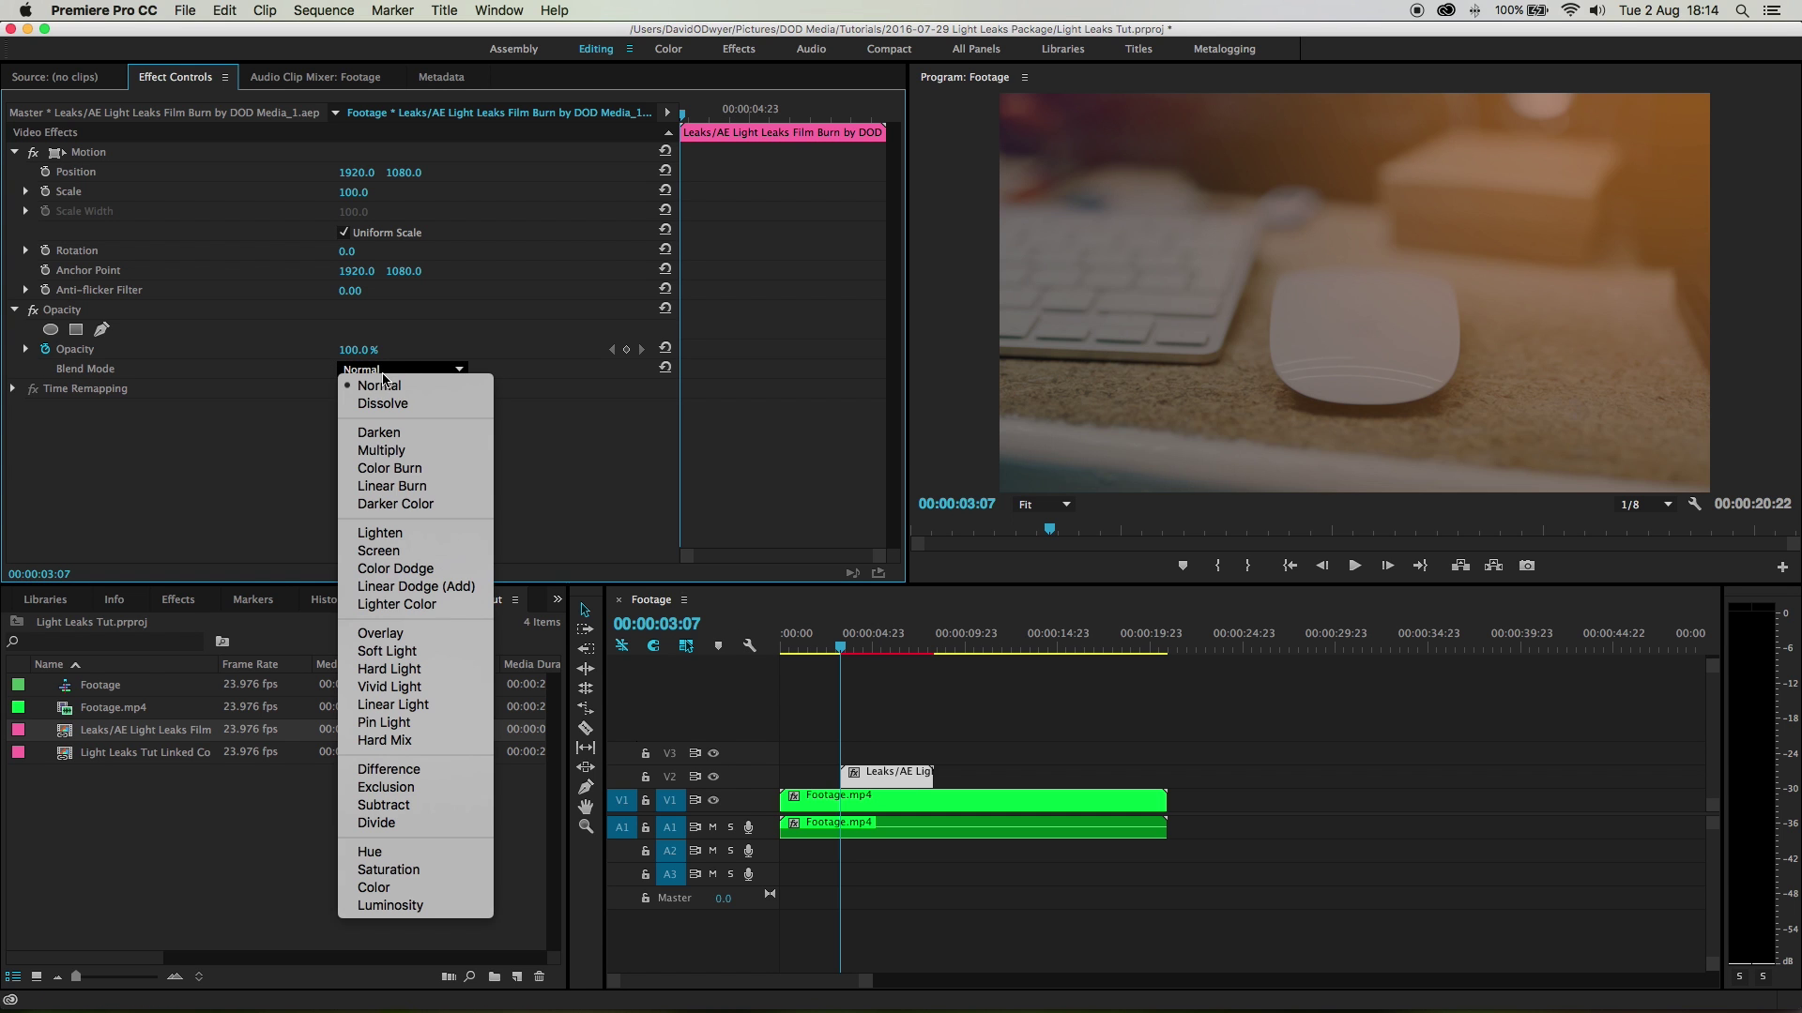
Step: Set the Leaks clip's blend mode to Linear Dodge (Add) and preview it
click(462, 589)
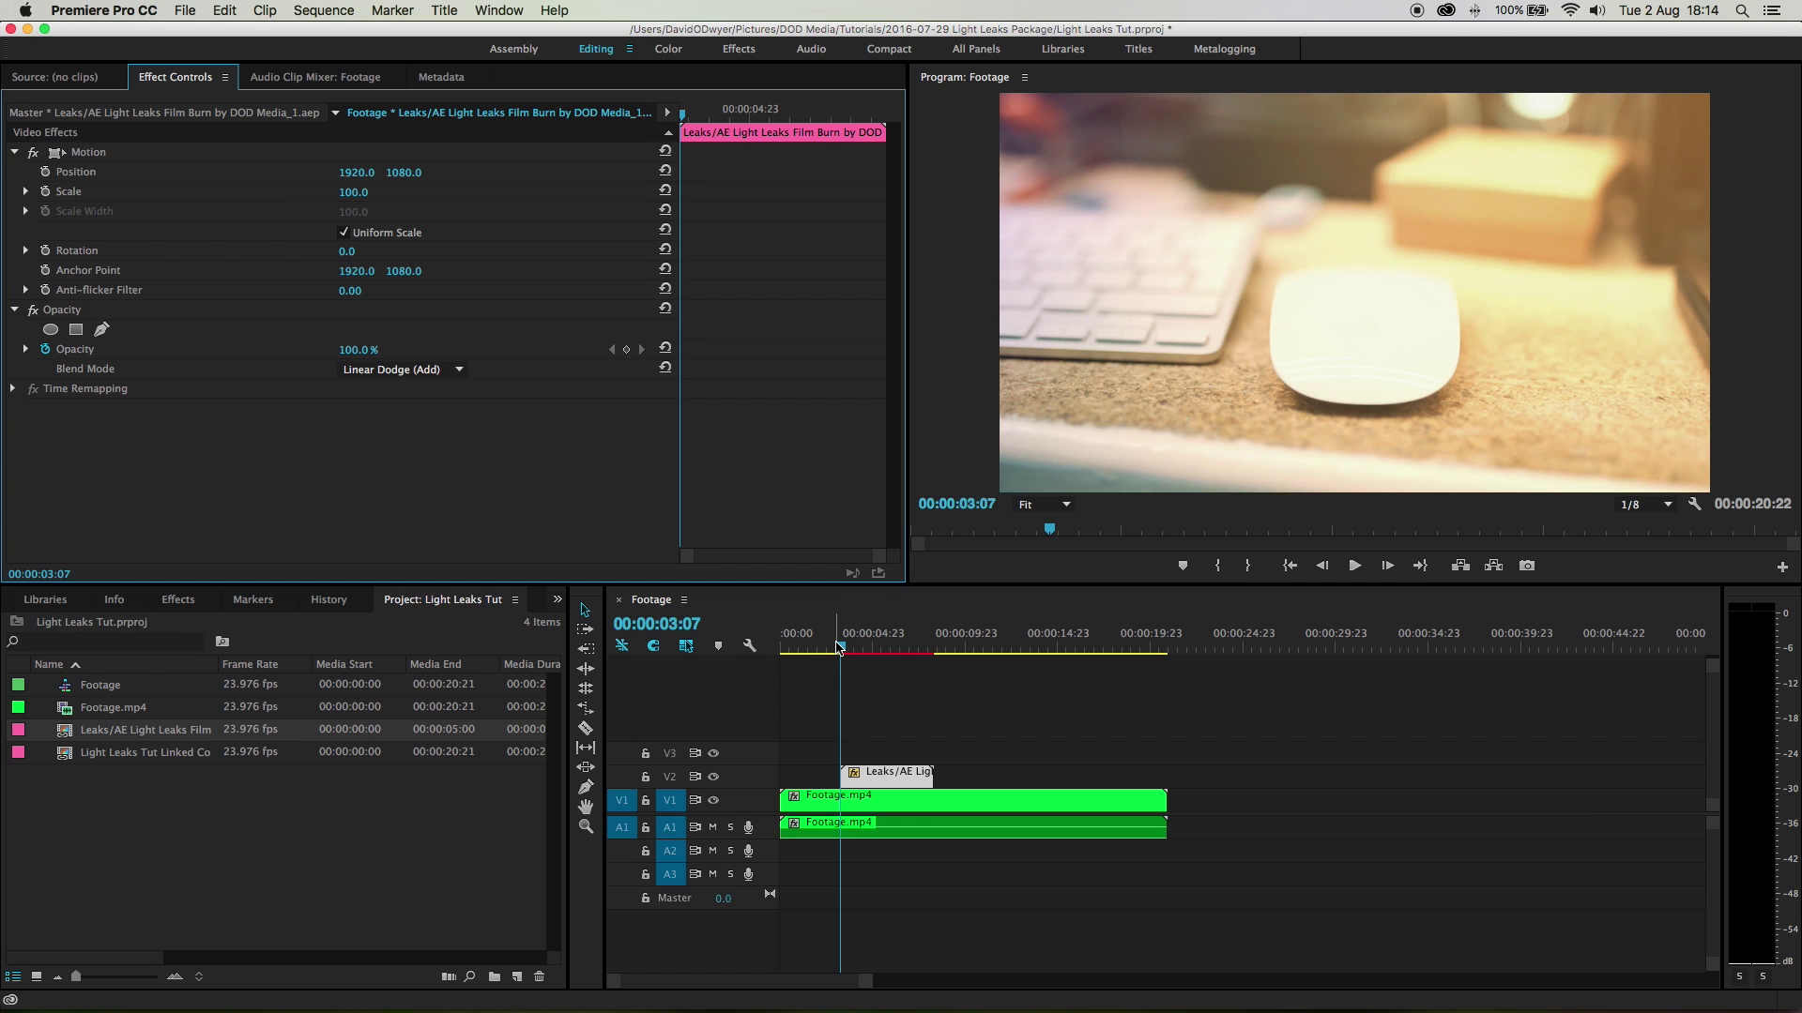
drag(839, 647, 838, 645)
click(899, 694)
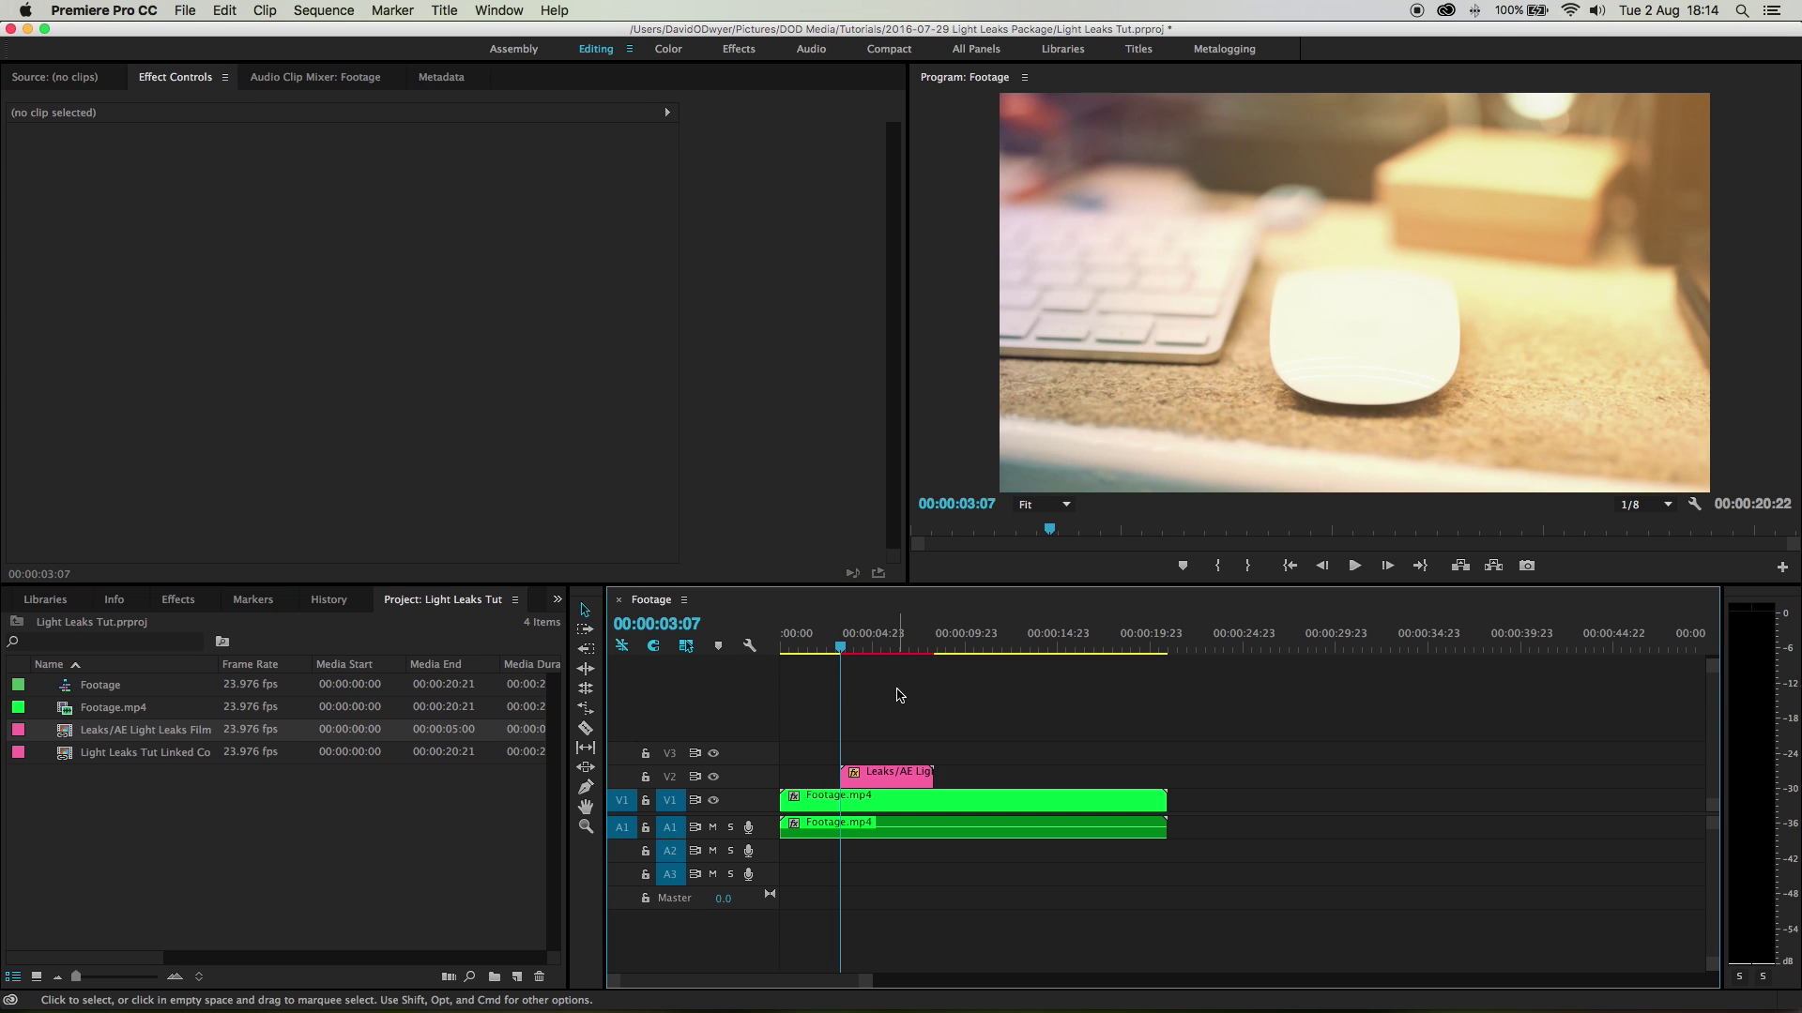
Step: Add cross dissolves to both ends of the Leaks clip
click(876, 776)
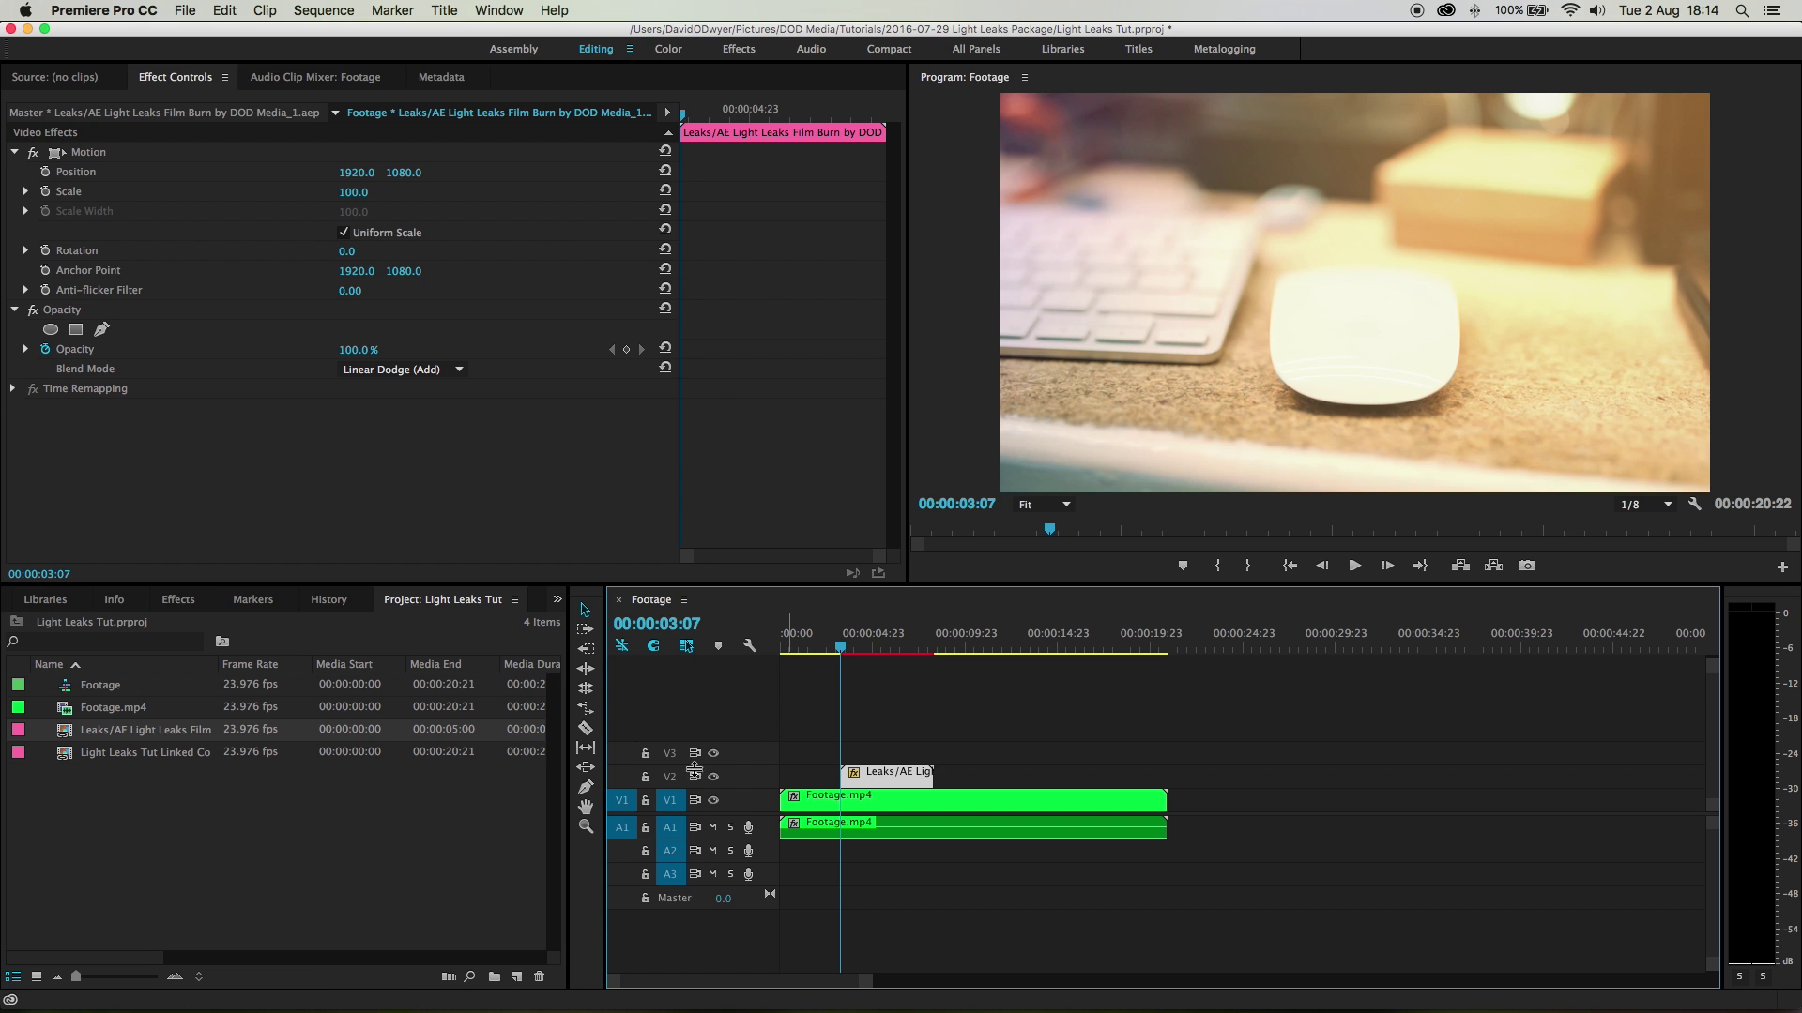
key(super+d)
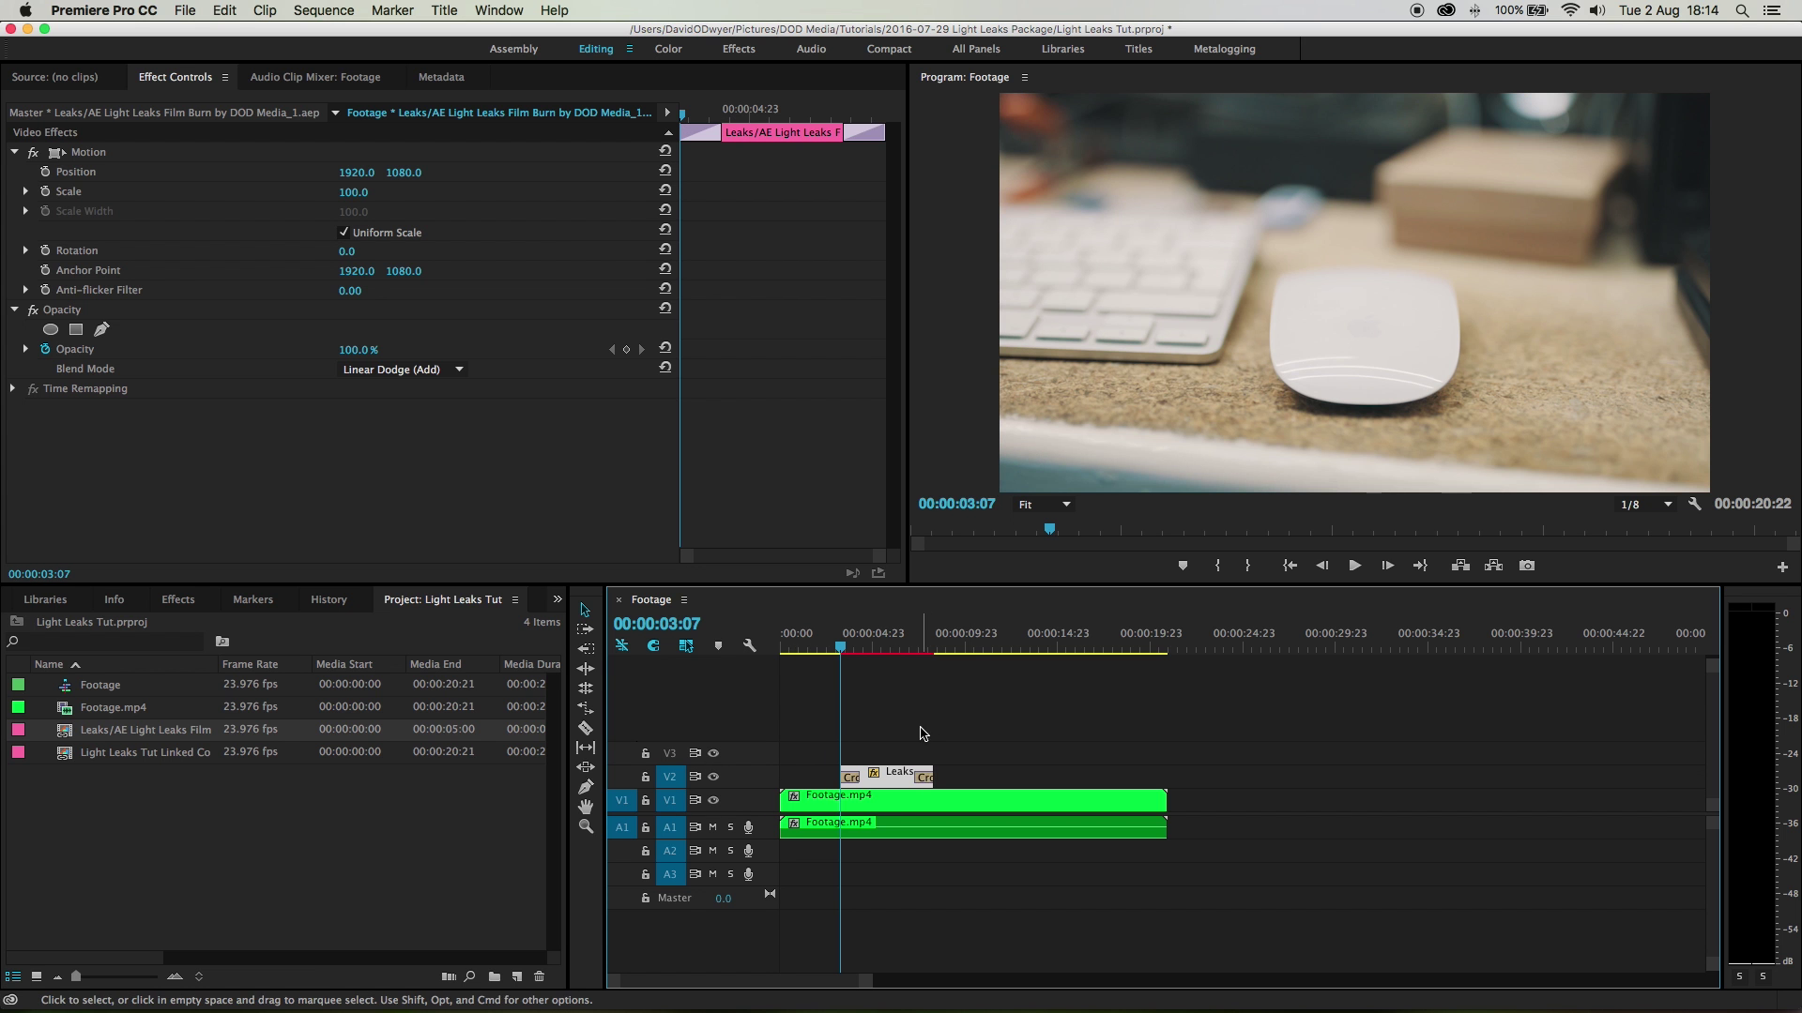
click(923, 734)
mouse_move(842, 648)
mouse_down()
mouse_move(826, 648)
mouse_move(857, 647)
mouse_move(814, 657)
mouse_up()
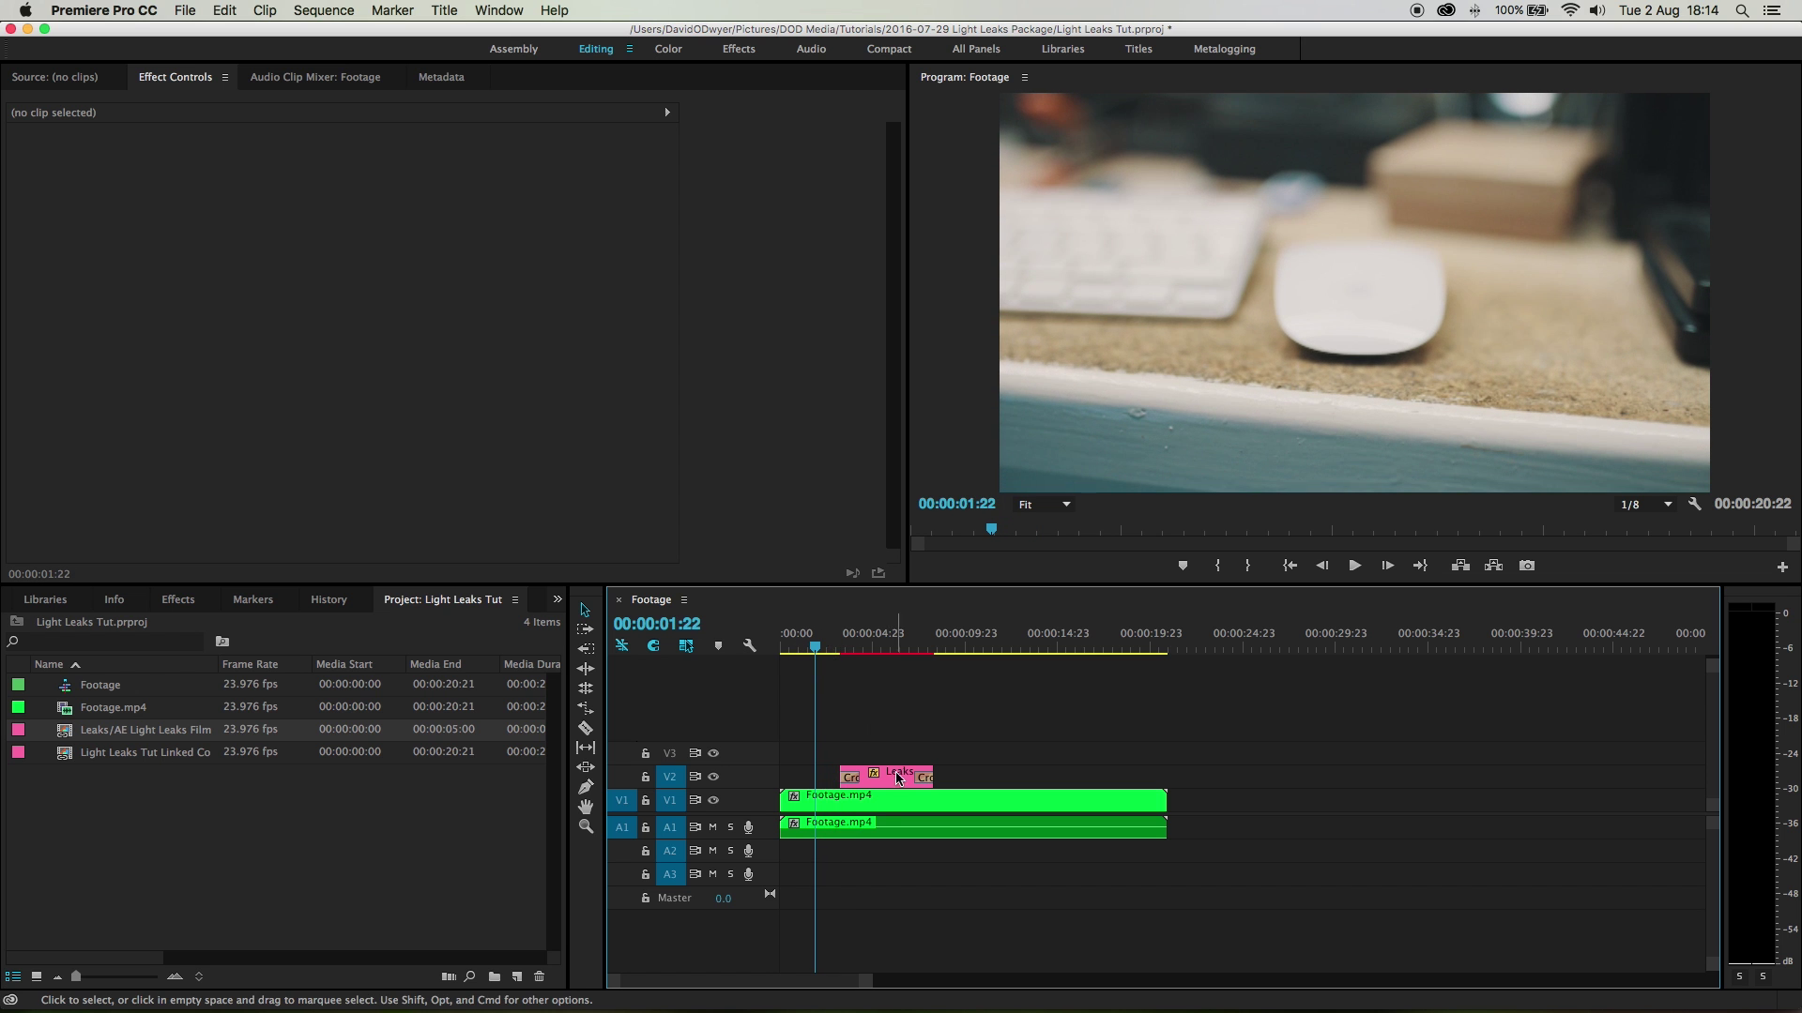
Step: Move the Leaks clip to start at the playhead and trim its end shorter
drag(898, 777, 874, 778)
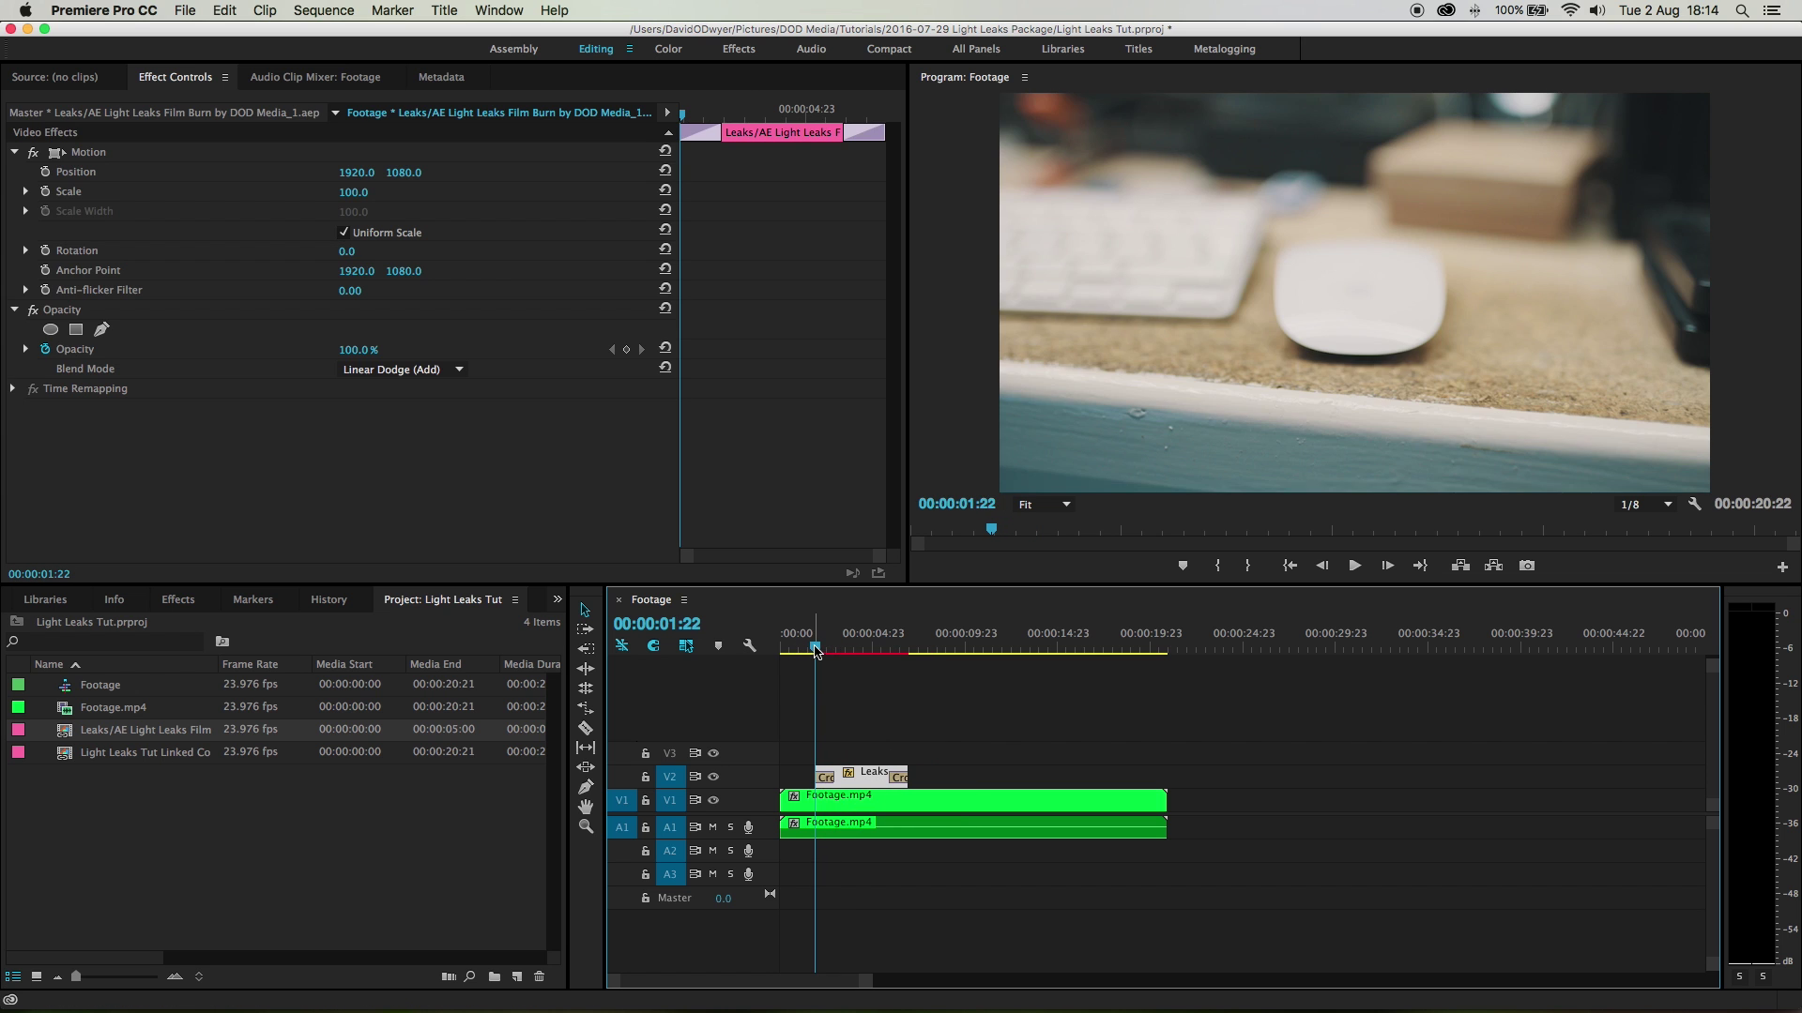
drag(814, 651, 850, 654)
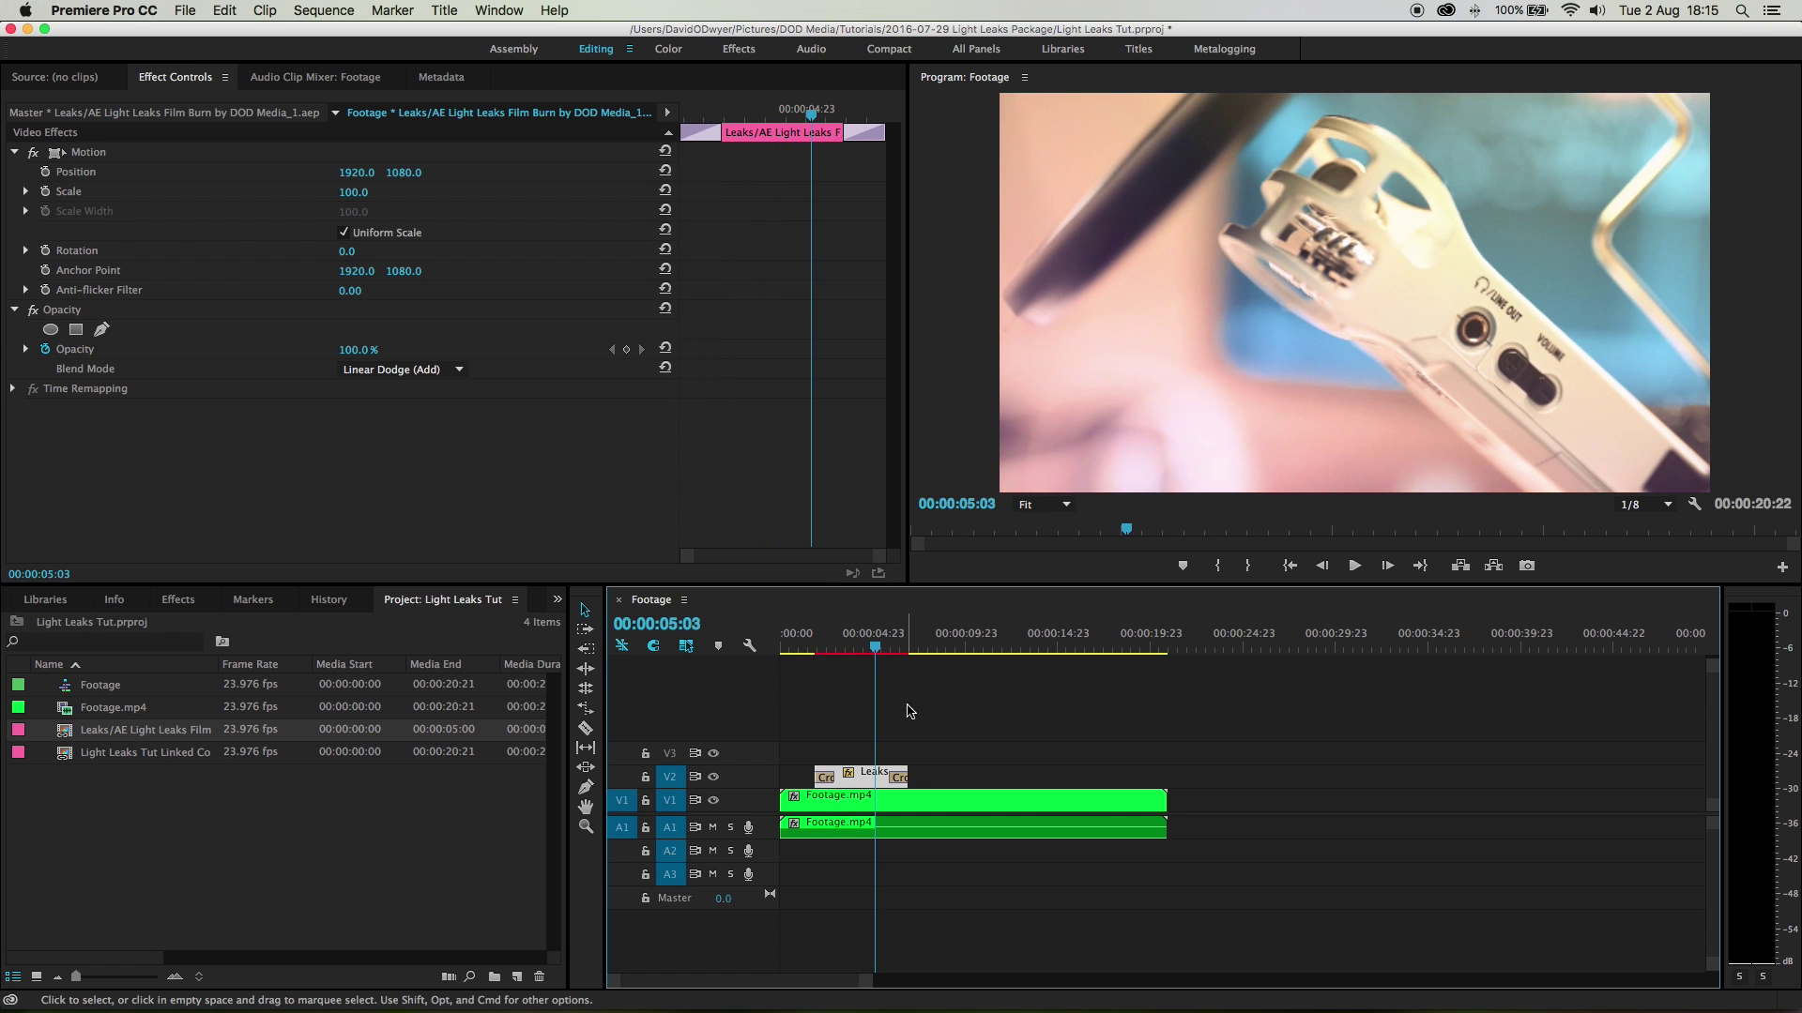
drag(876, 777, 873, 777)
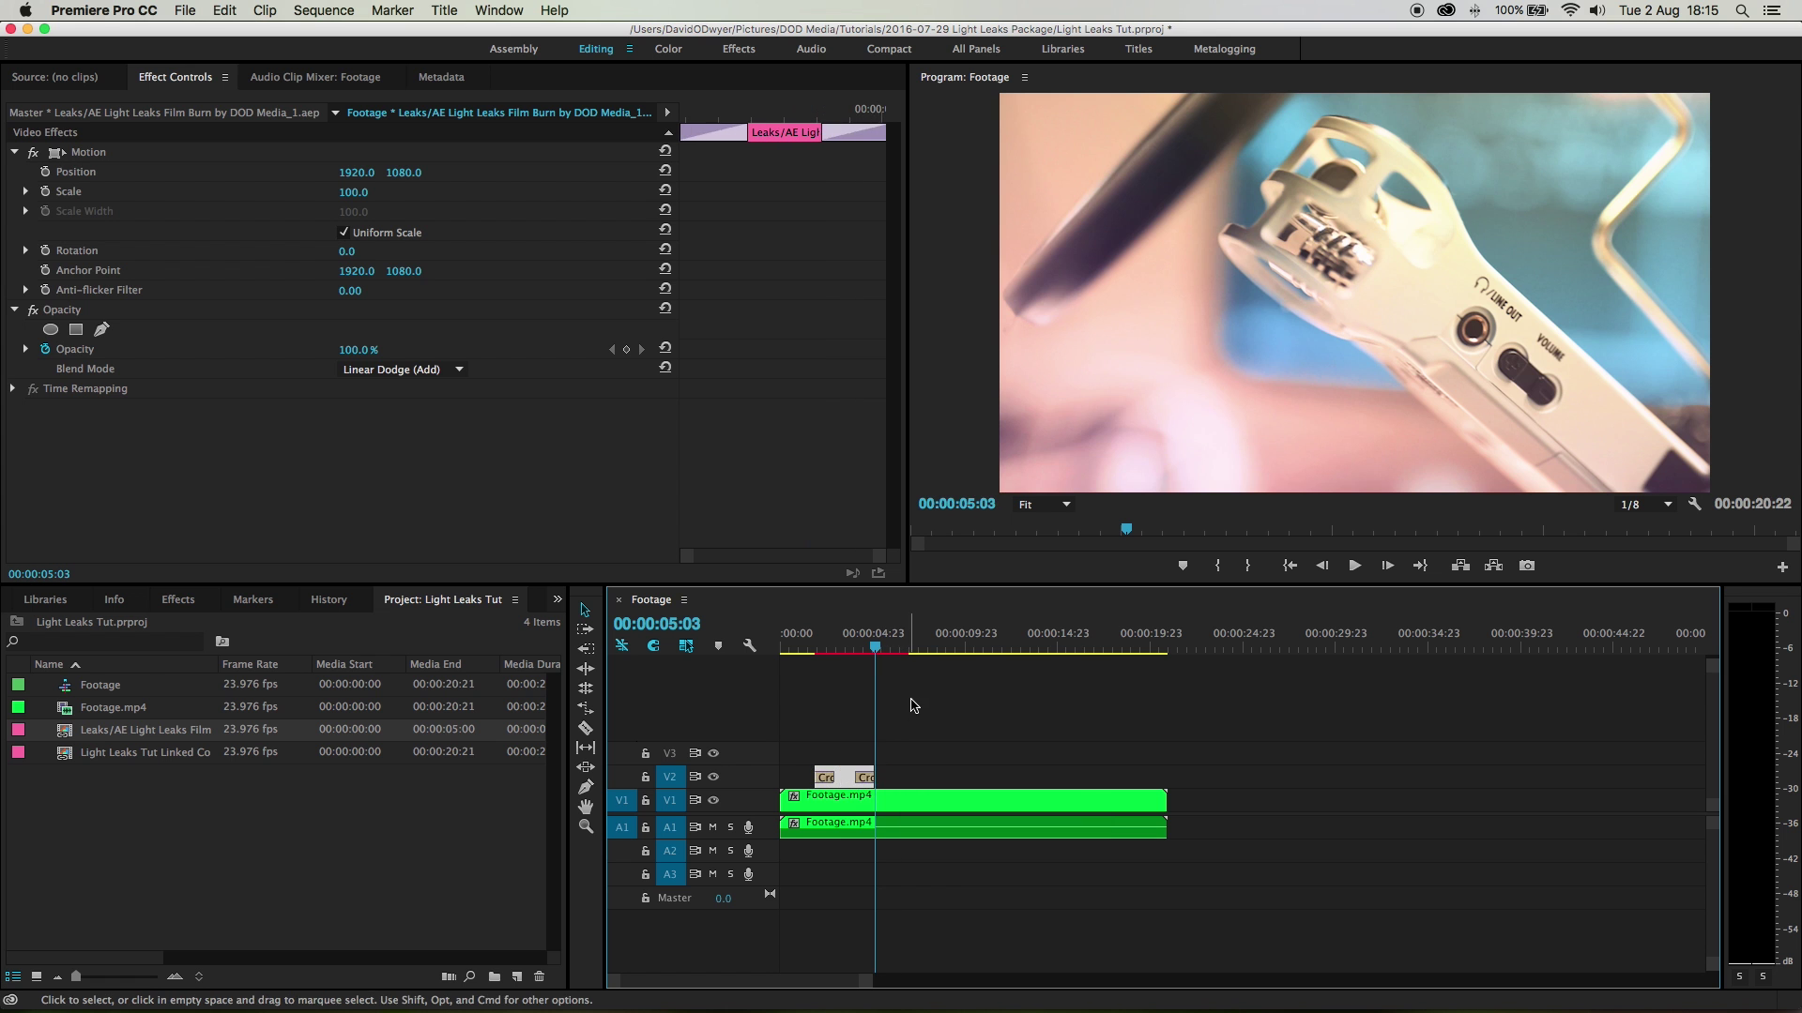
drag(873, 647, 963, 647)
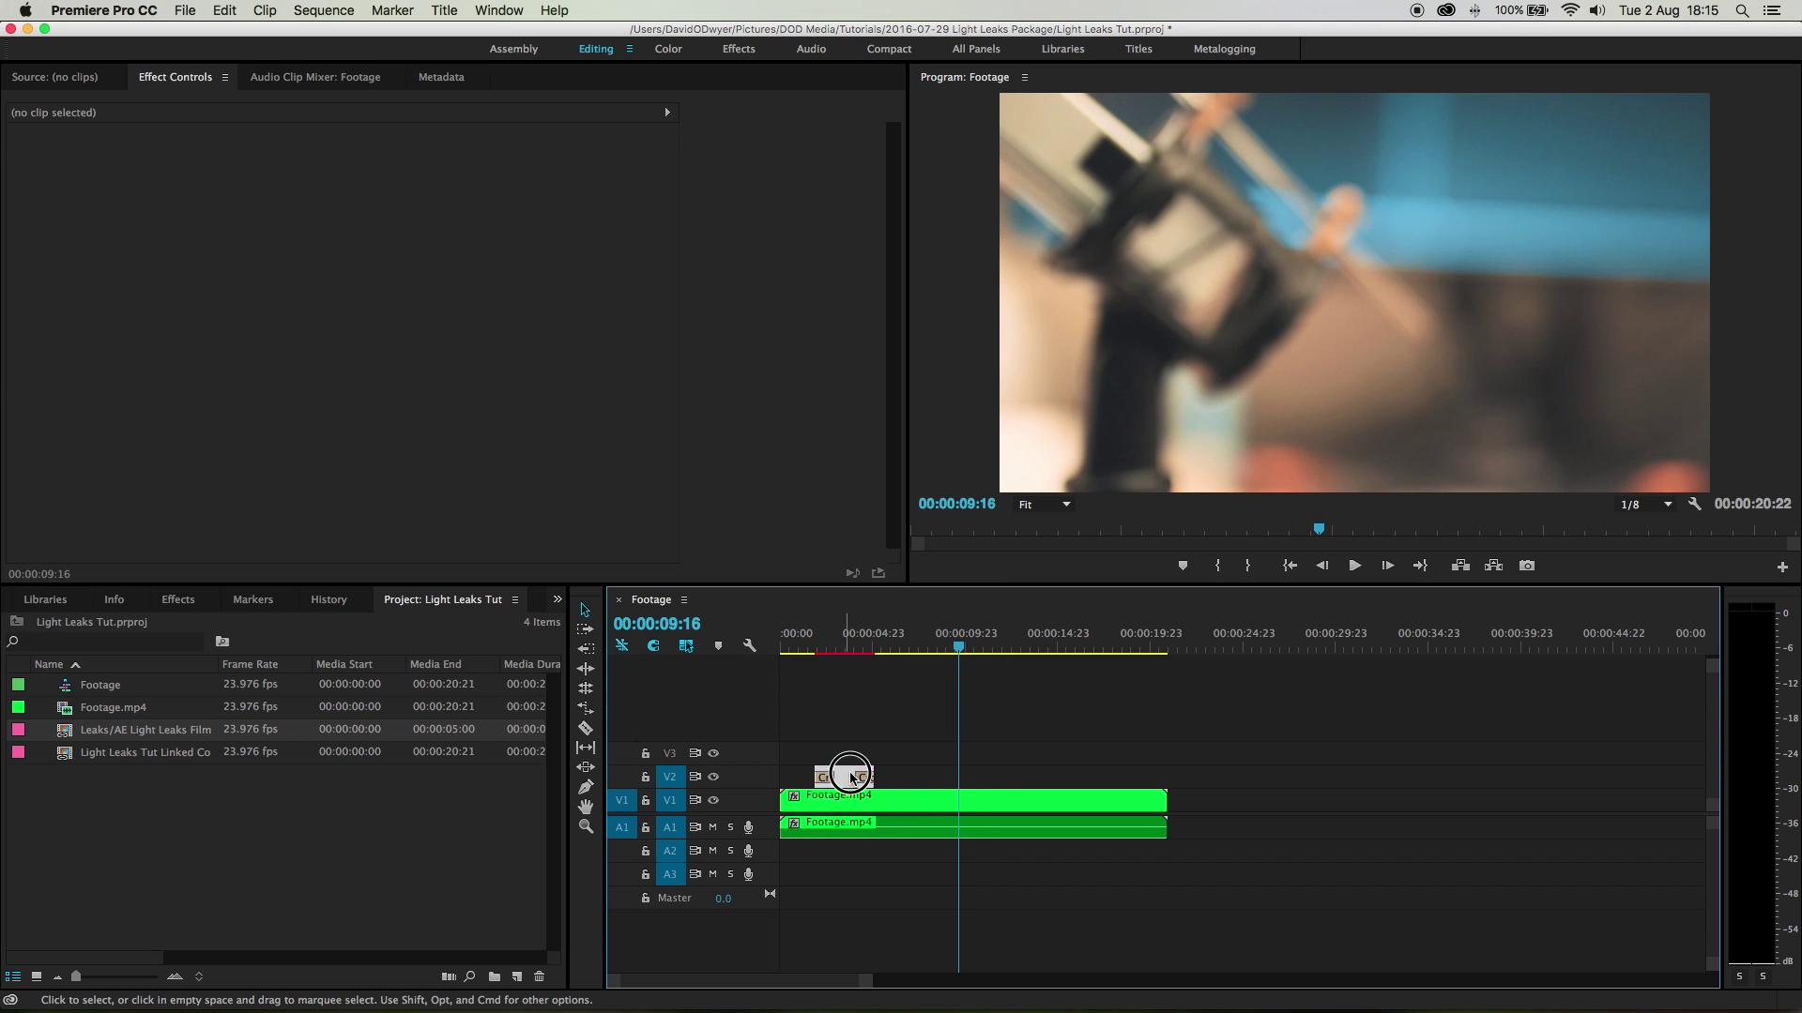
Step: Duplicate the Leaks clip along V2 and move the copy to the playhead near 8 seconds
drag(850, 777, 983, 777)
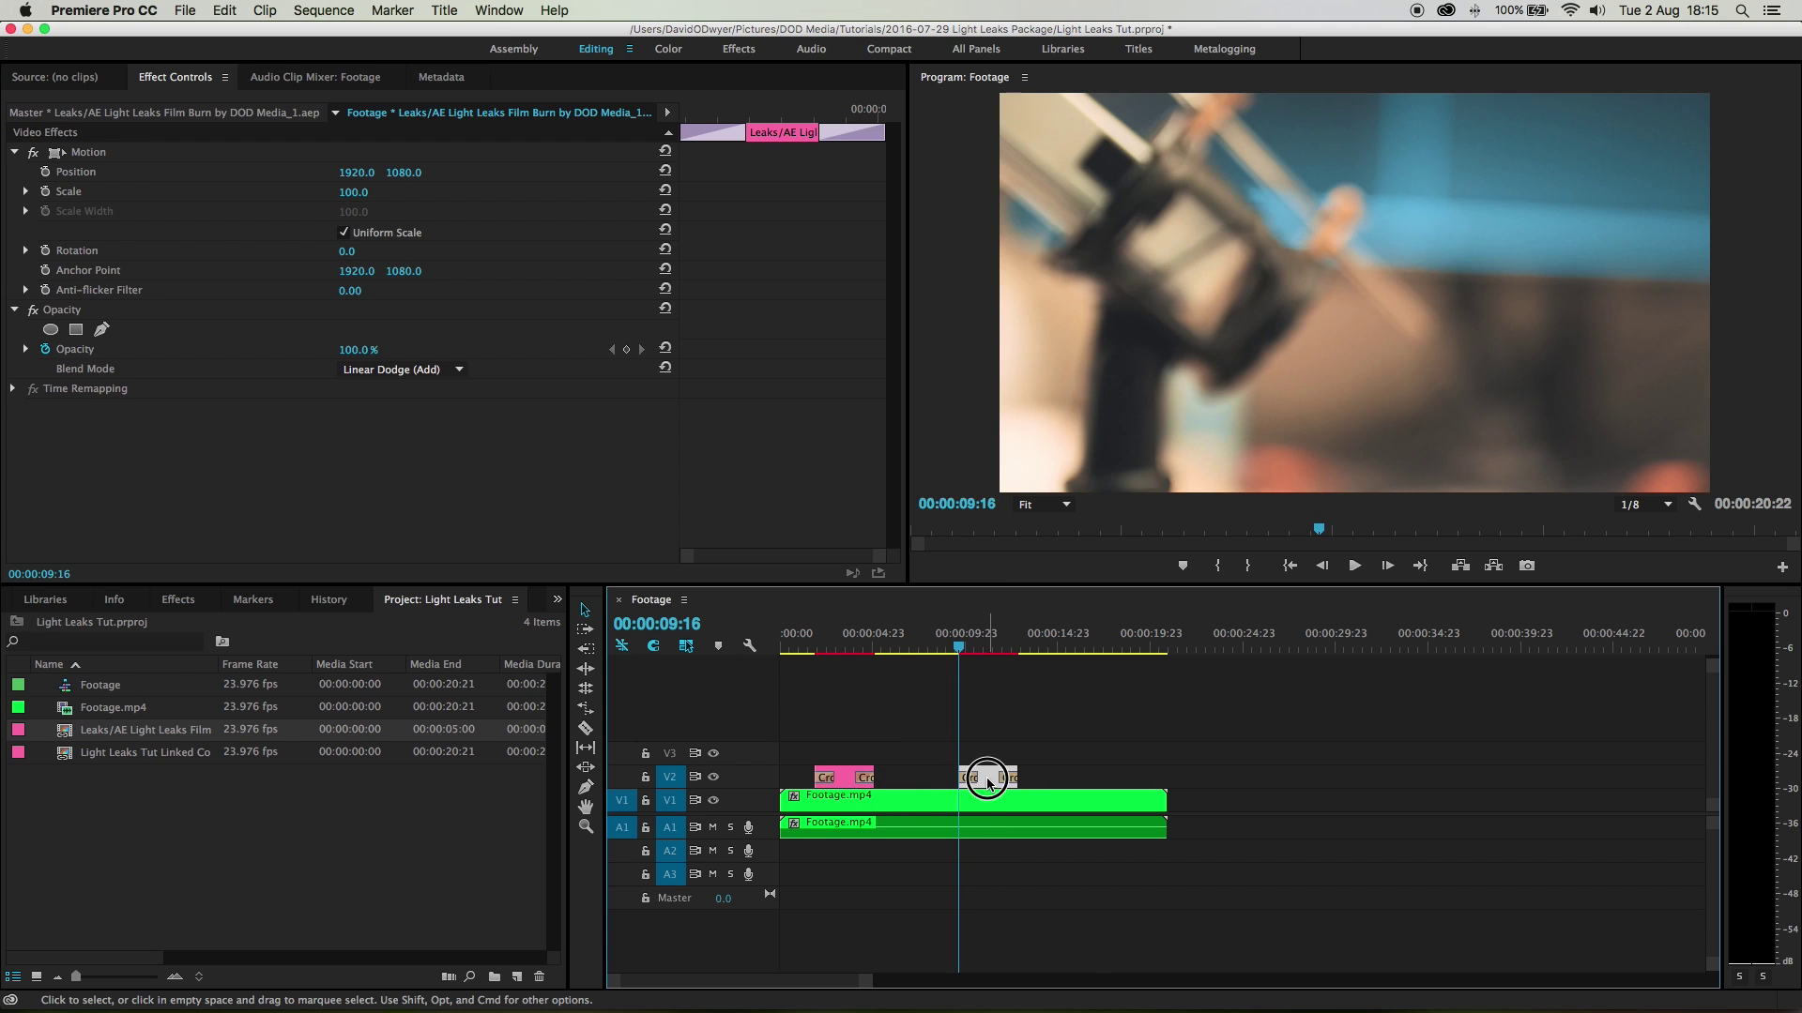
double_click(983, 777)
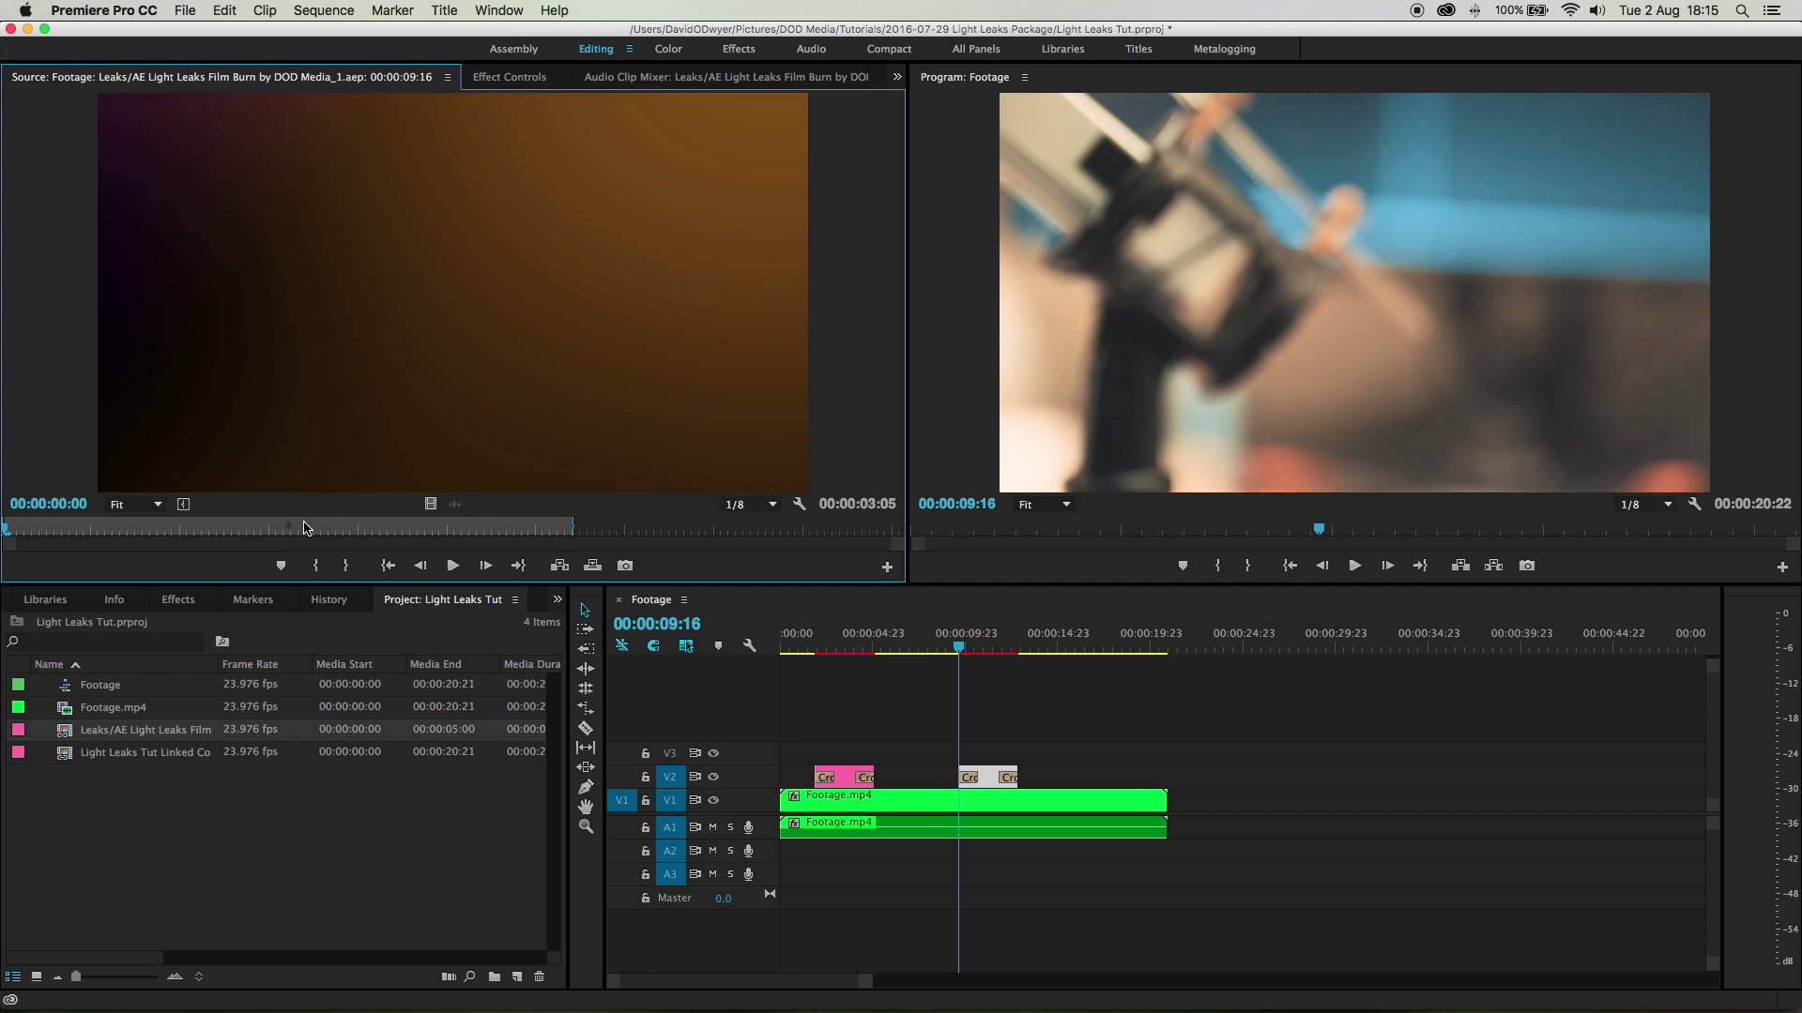
drag(288, 527, 614, 530)
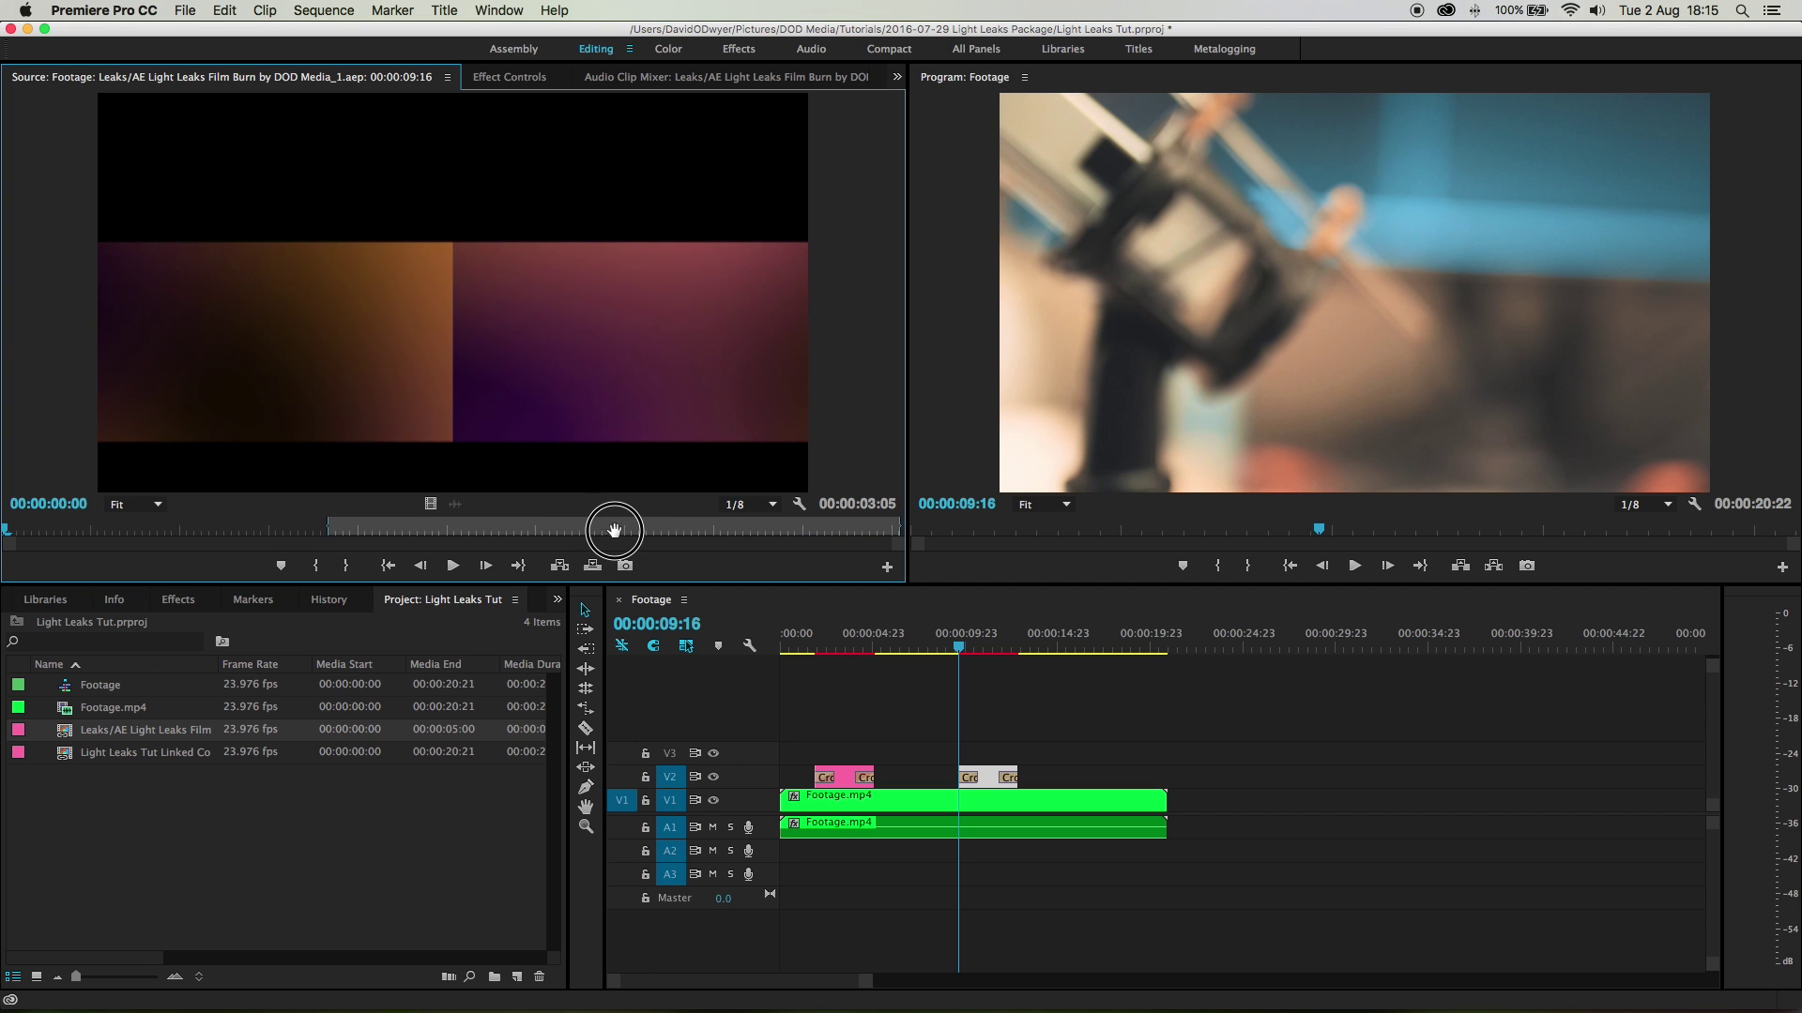
click(920, 668)
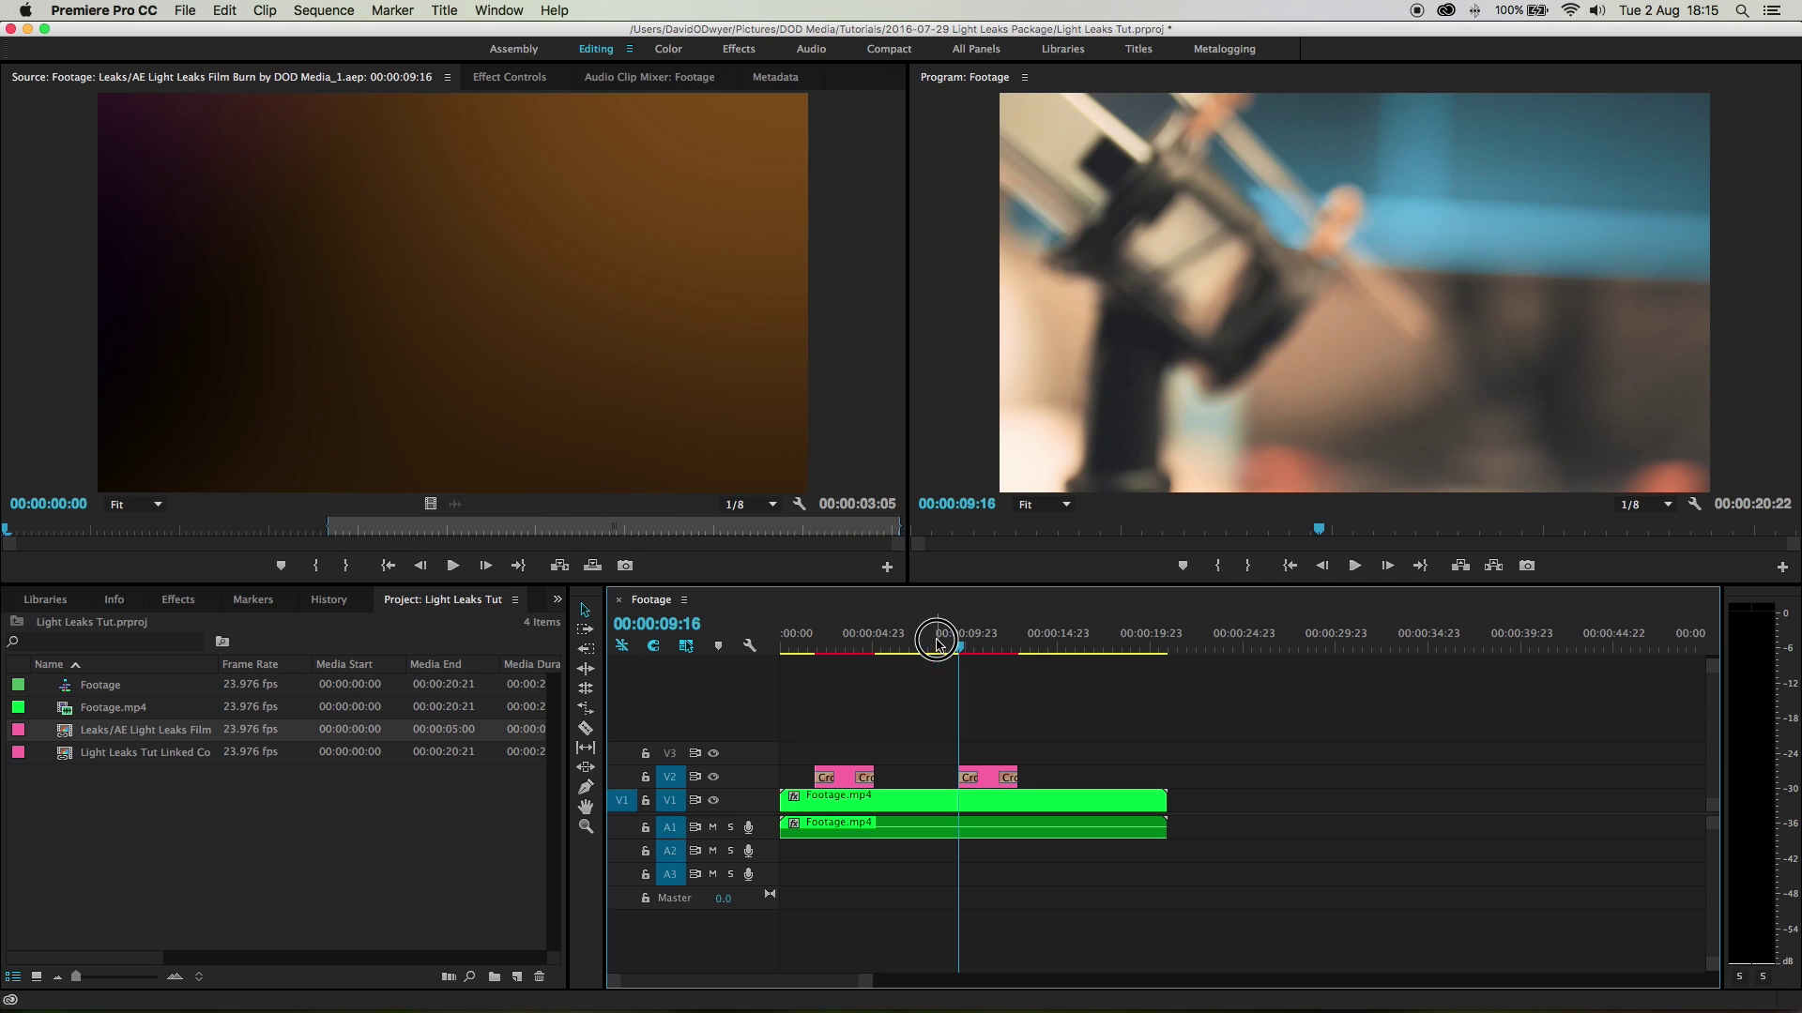
mouse_move(937, 643)
mouse_down()
mouse_move(972, 642)
mouse_move(937, 644)
mouse_up()
drag(992, 779, 969, 779)
drag(930, 644, 977, 649)
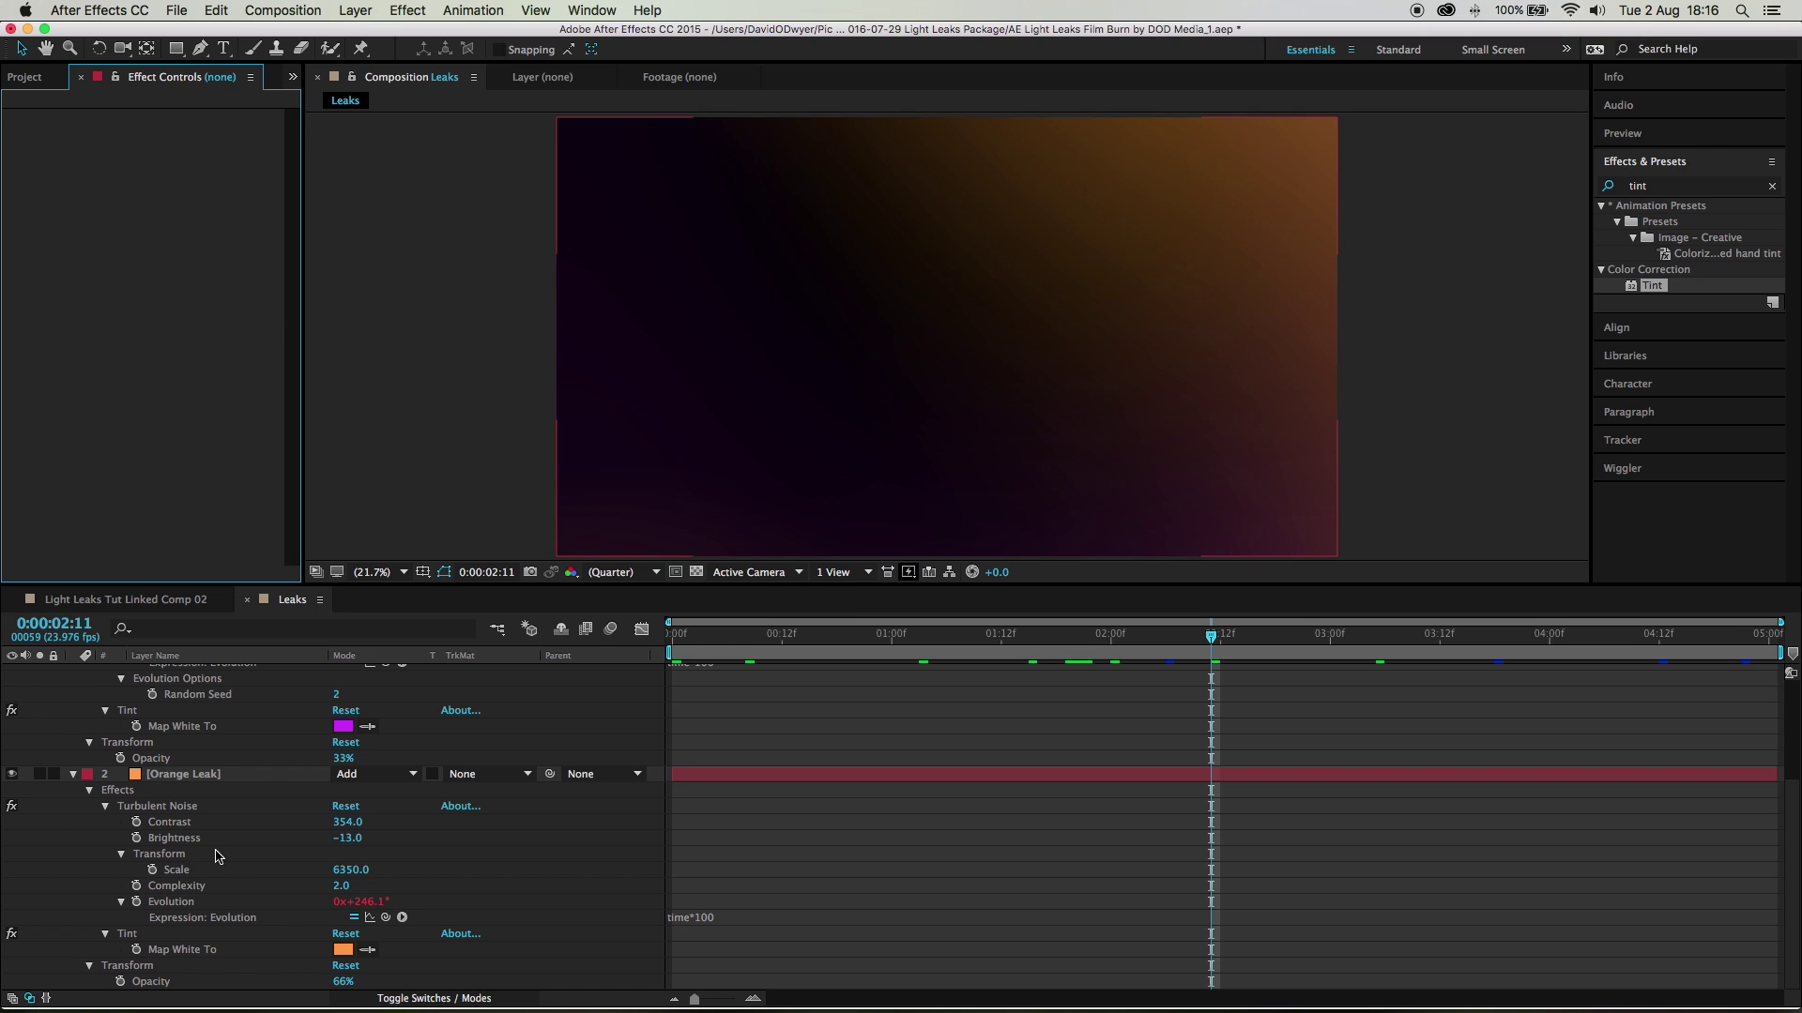
Step: Change Orange Leak's Tint Map White To colour to blue 4533FF (hue 245)
click(191, 778)
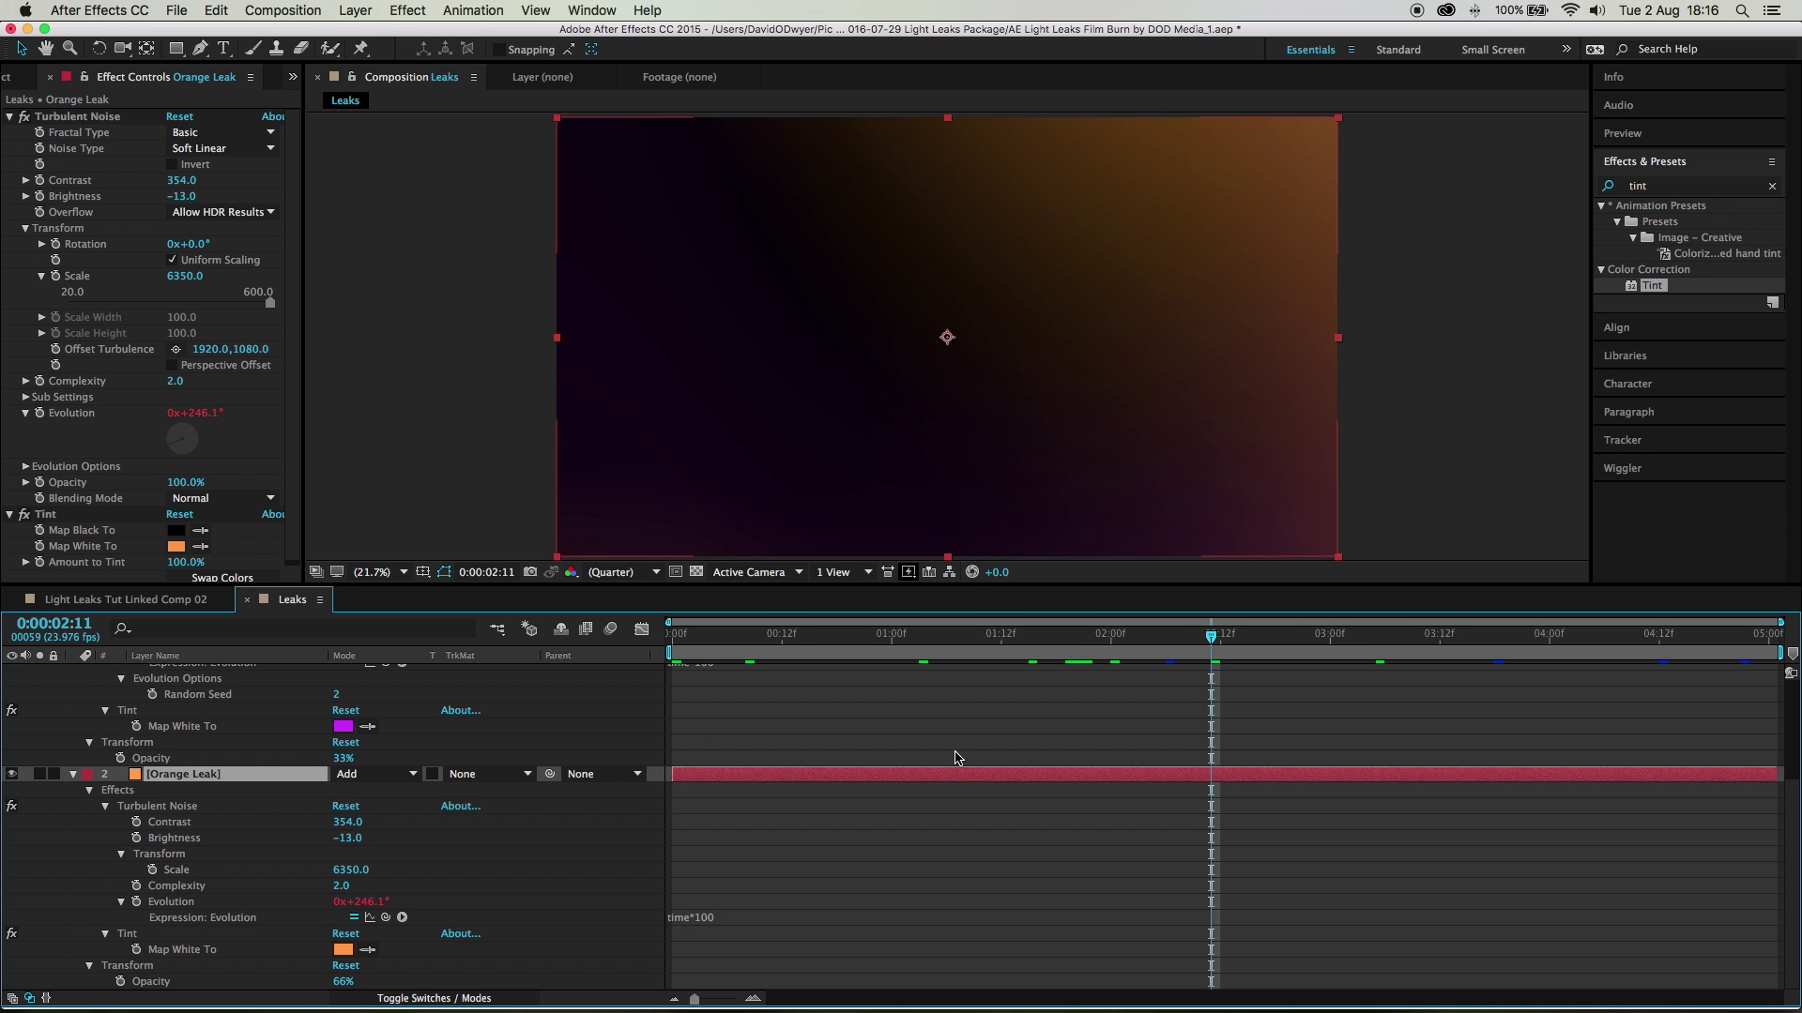
click(343, 950)
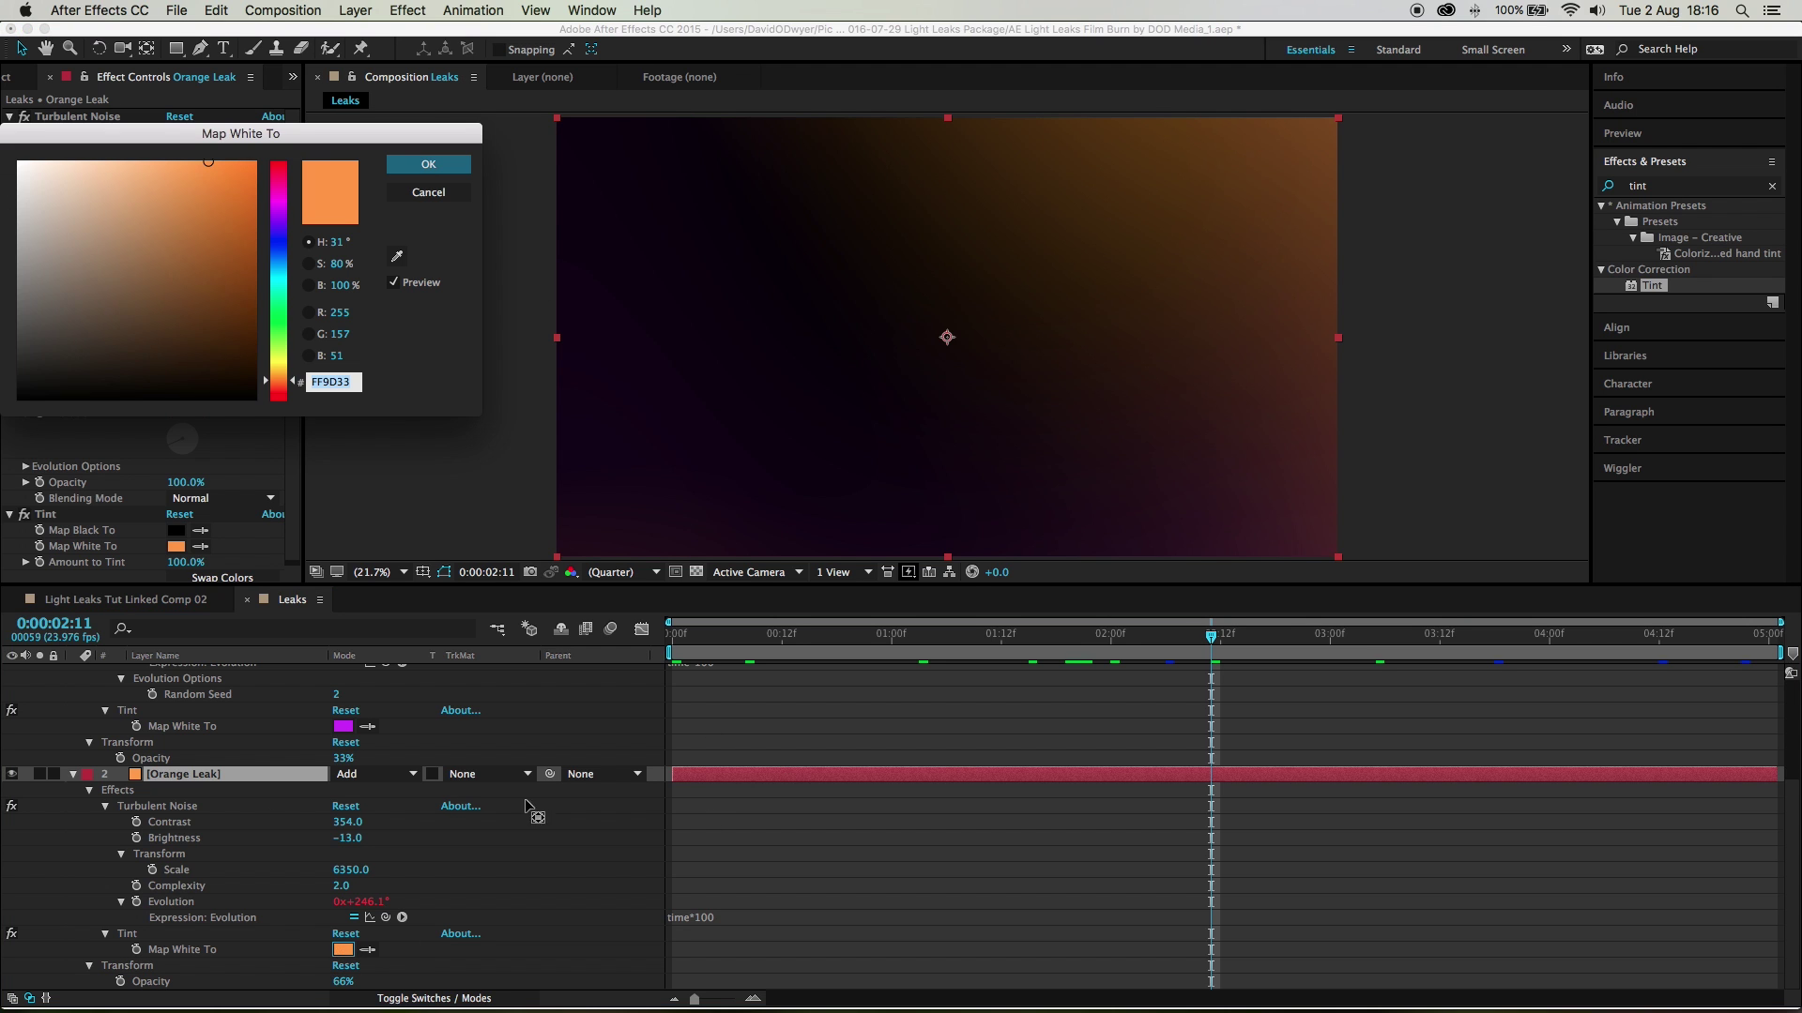
click(285, 239)
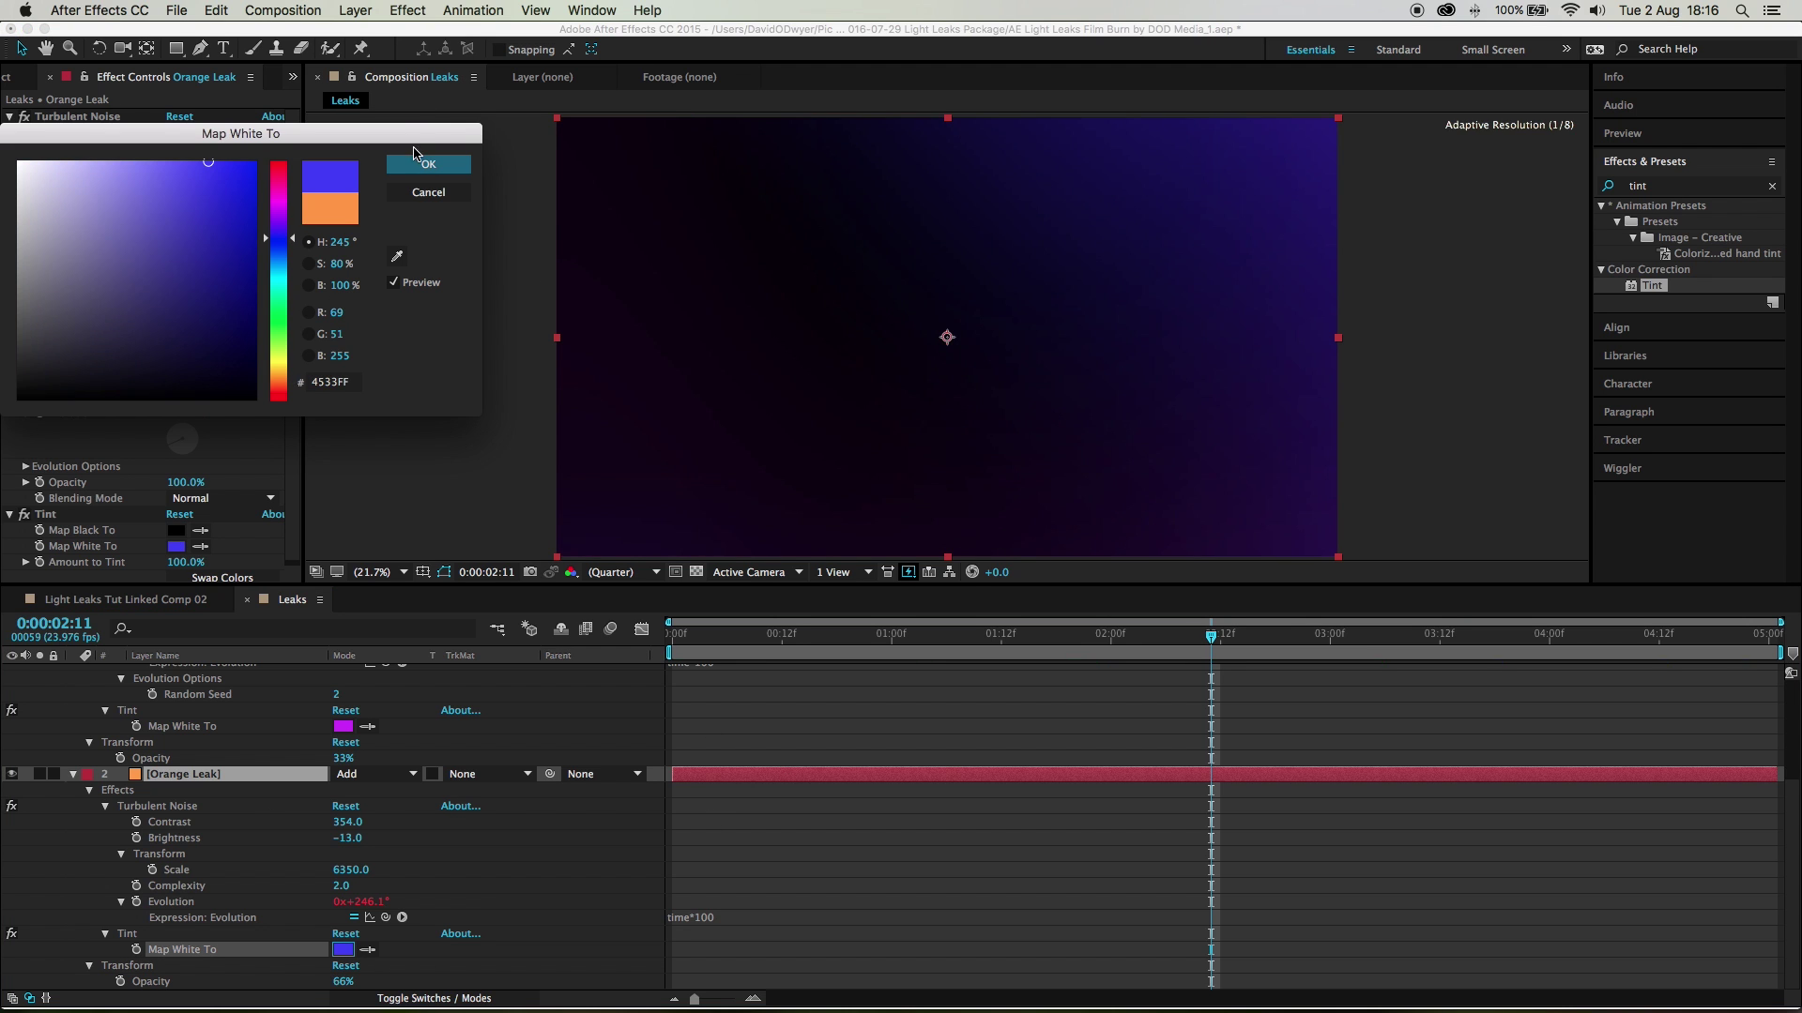
click(413, 156)
click(935, 728)
key(super+Tab)
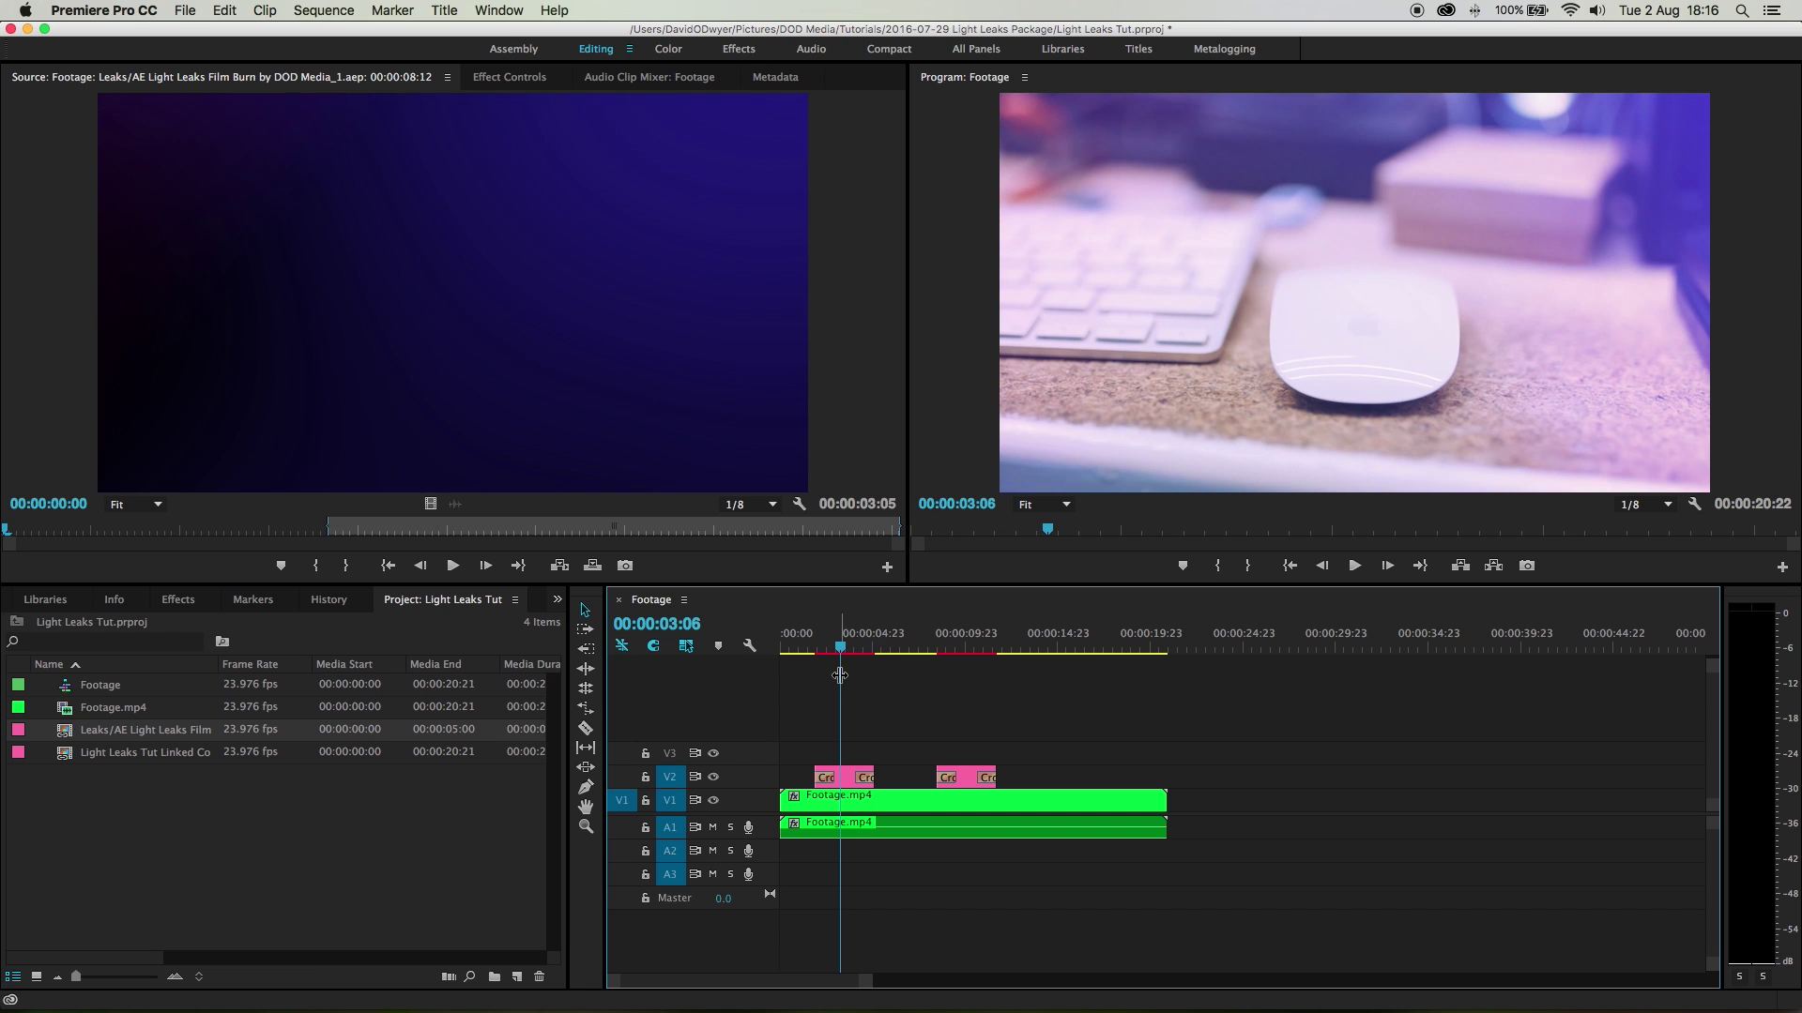
mouse_move(838, 641)
mouse_down()
mouse_move(860, 643)
mouse_move(800, 643)
mouse_move(841, 638)
mouse_up()
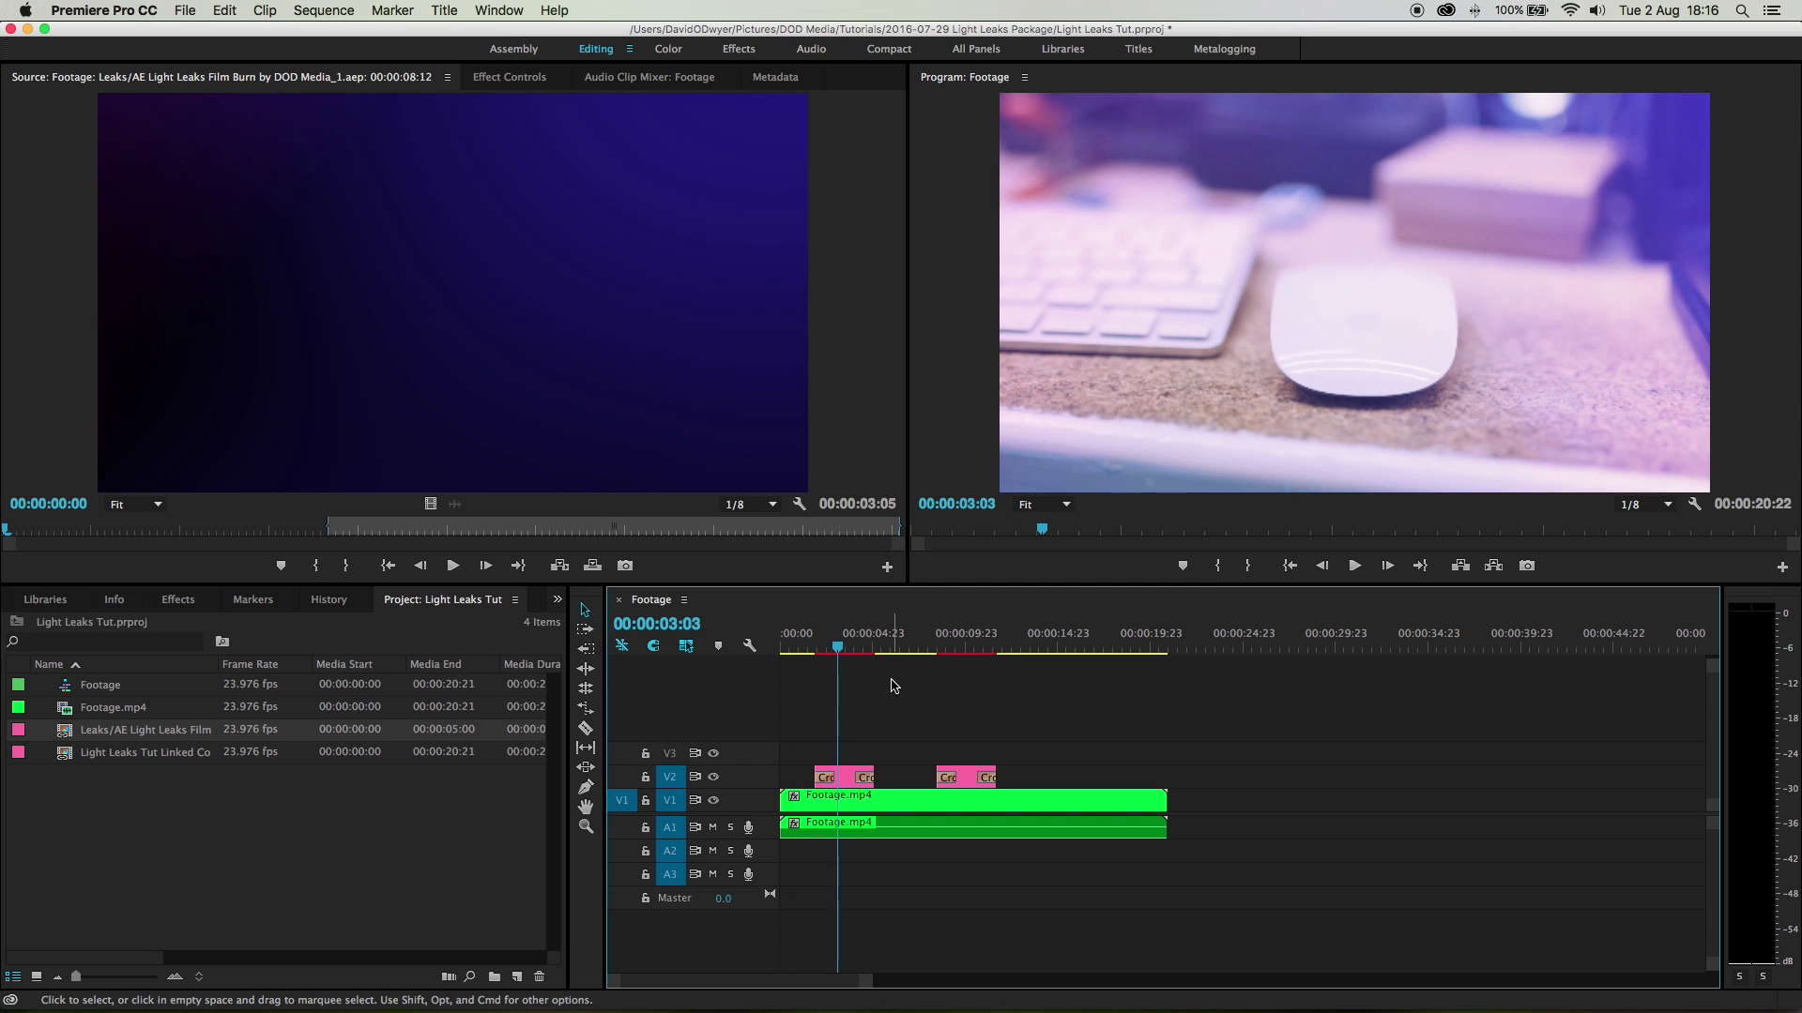